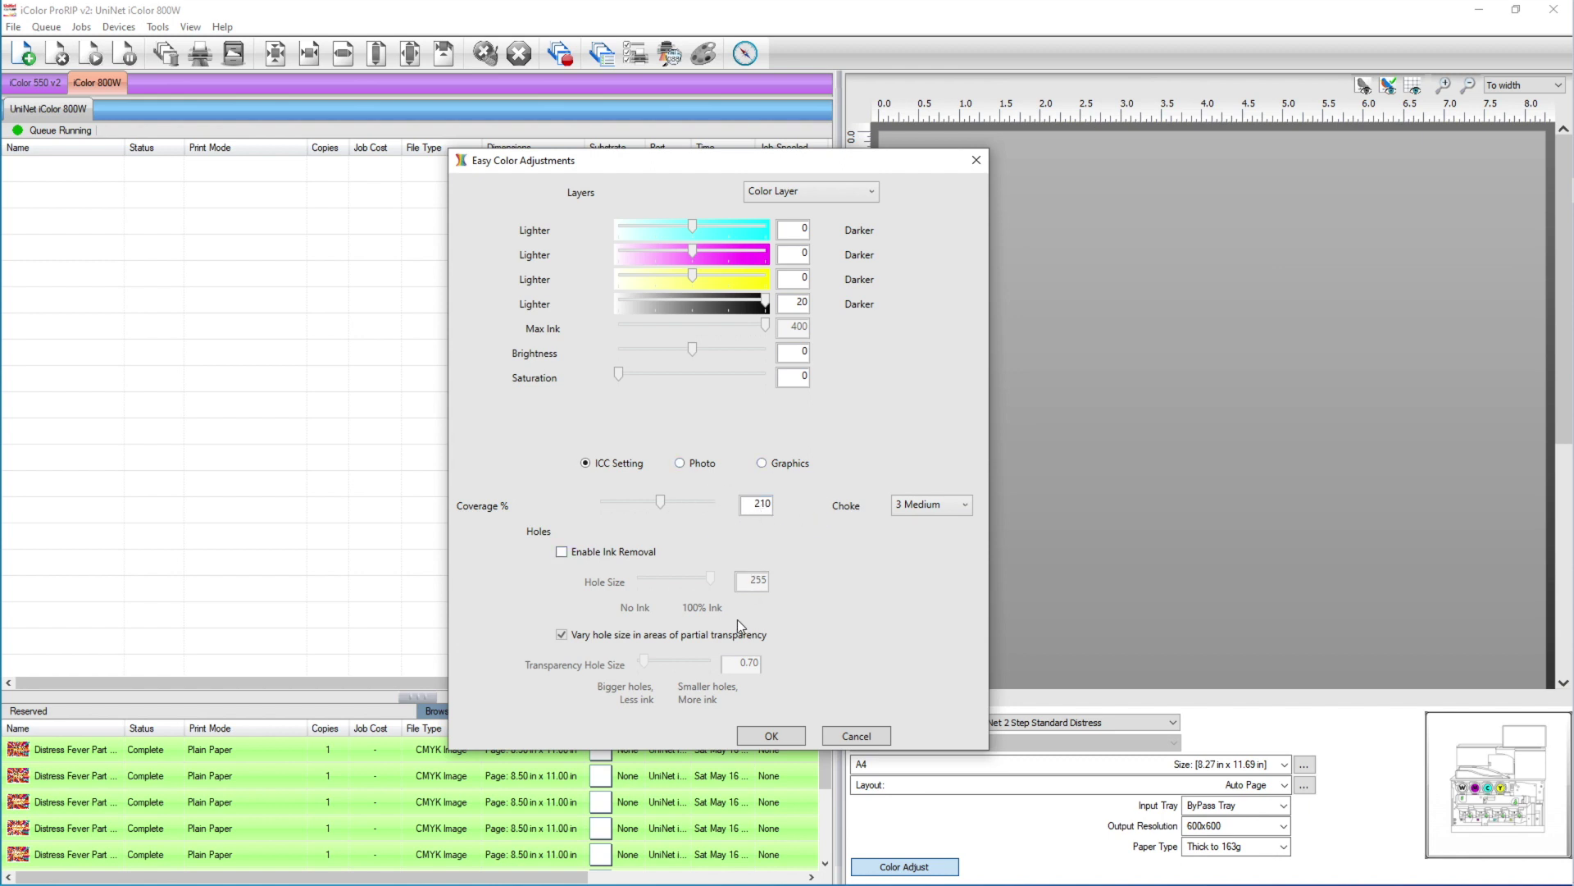
# - Accept the color adjustments and open the Processing Options of the queue's Color Layer in the queue properties
pyautogui.click(771, 735)
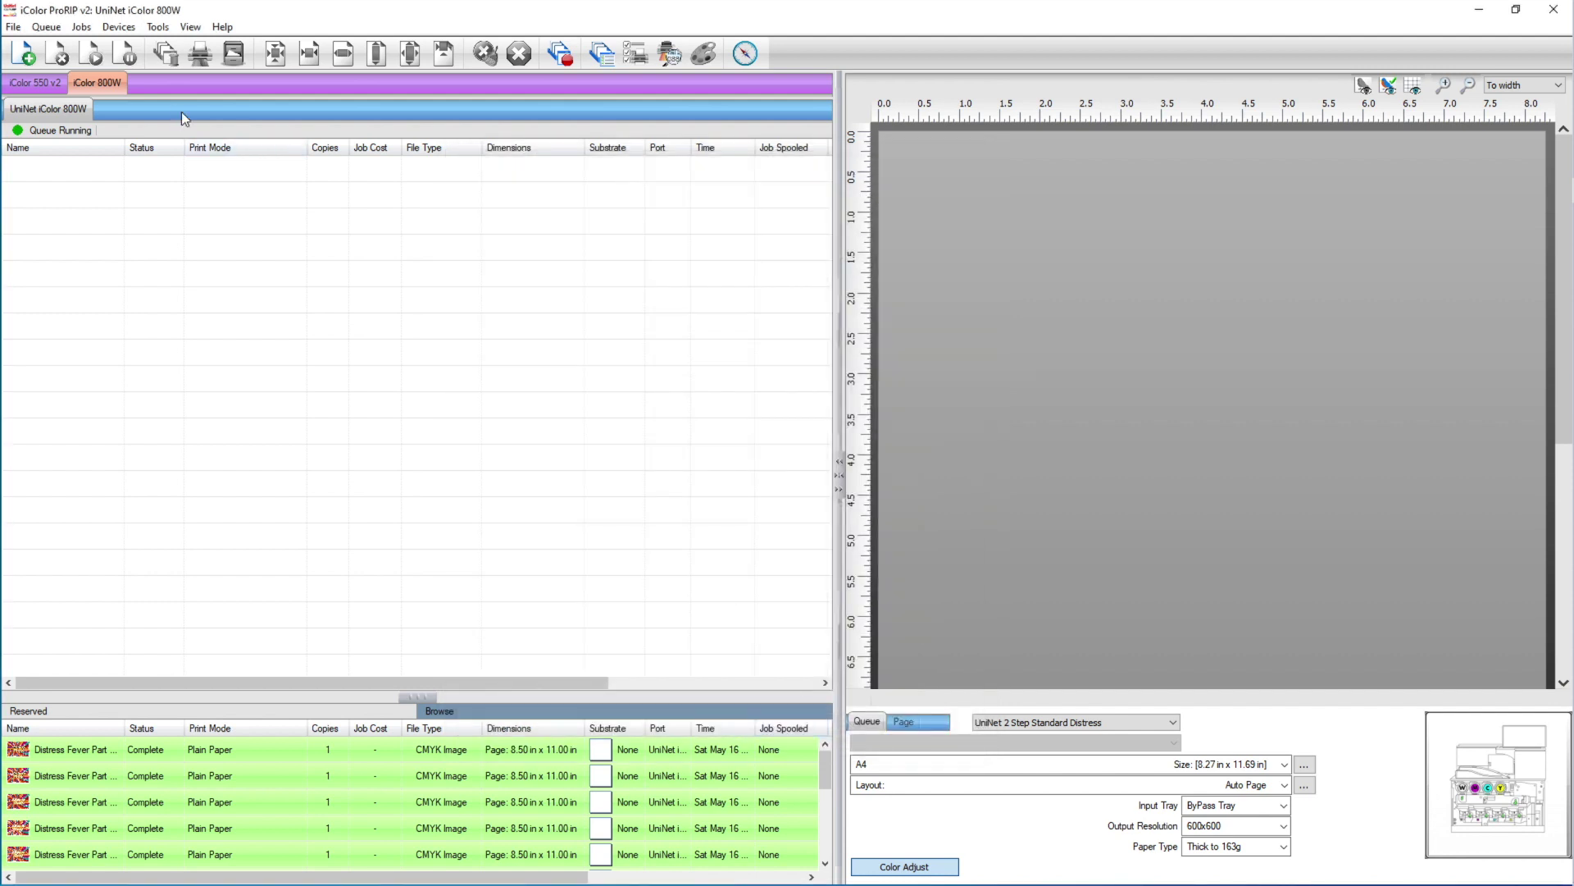
pyautogui.click(46, 27)
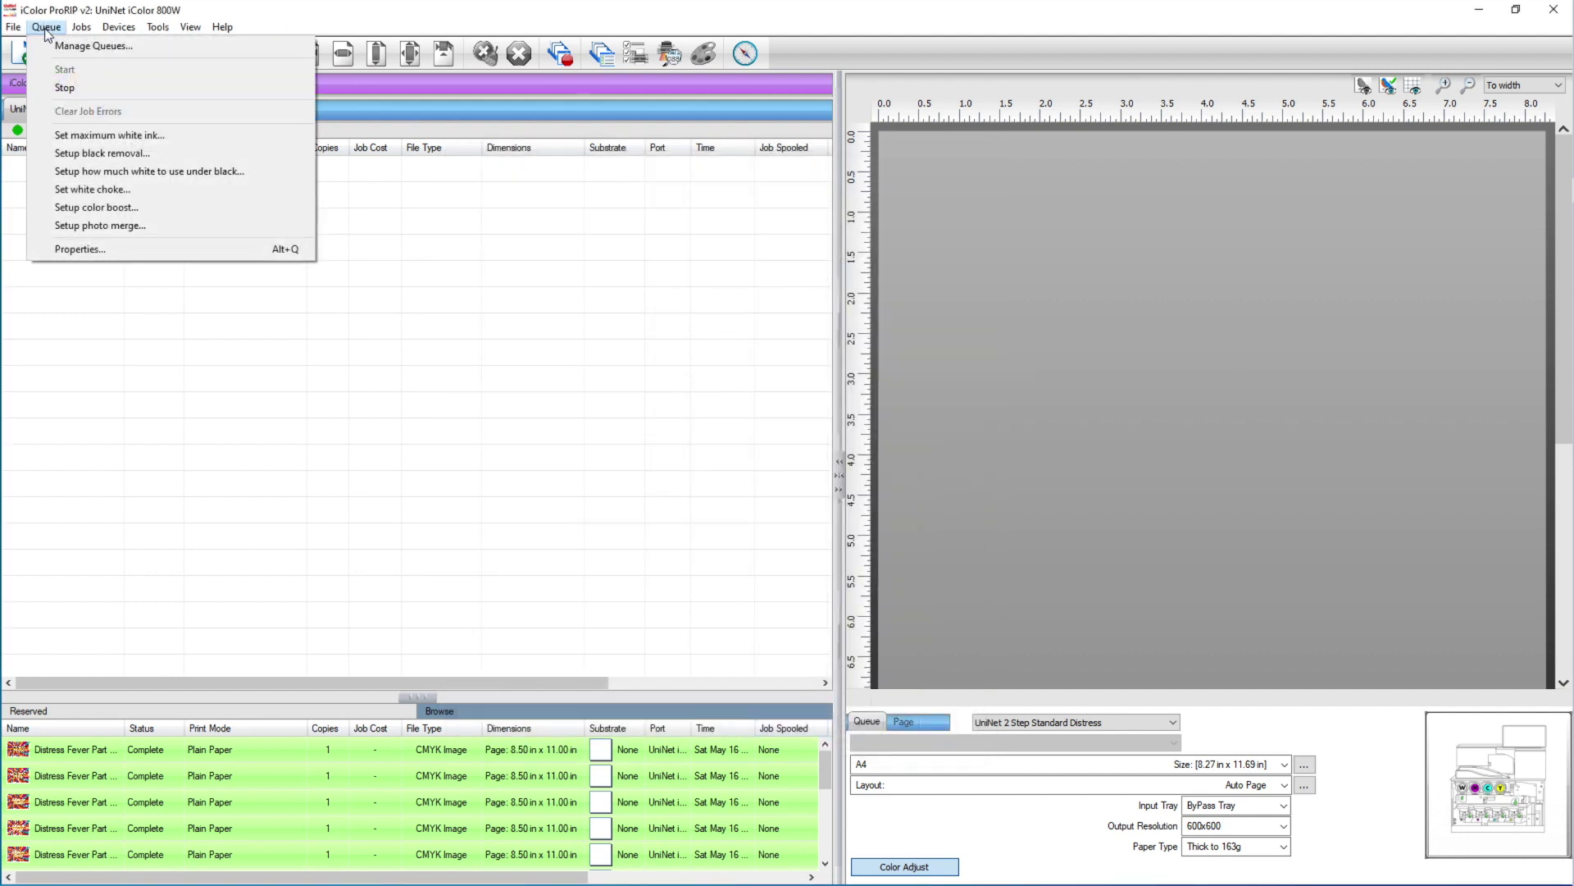
pyautogui.click(93, 249)
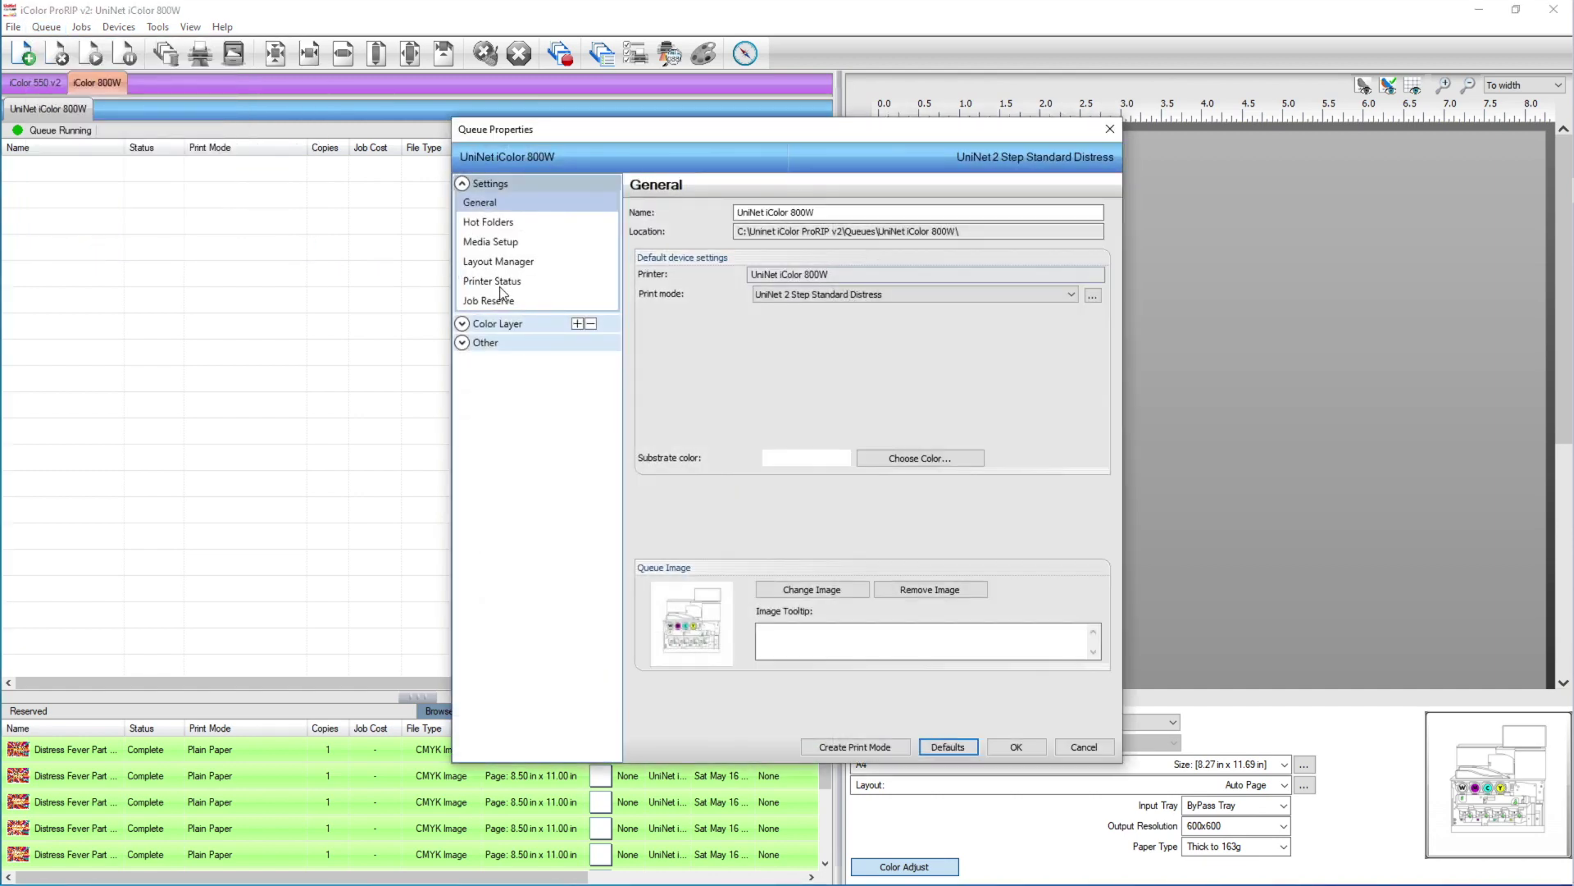
pyautogui.click(498, 324)
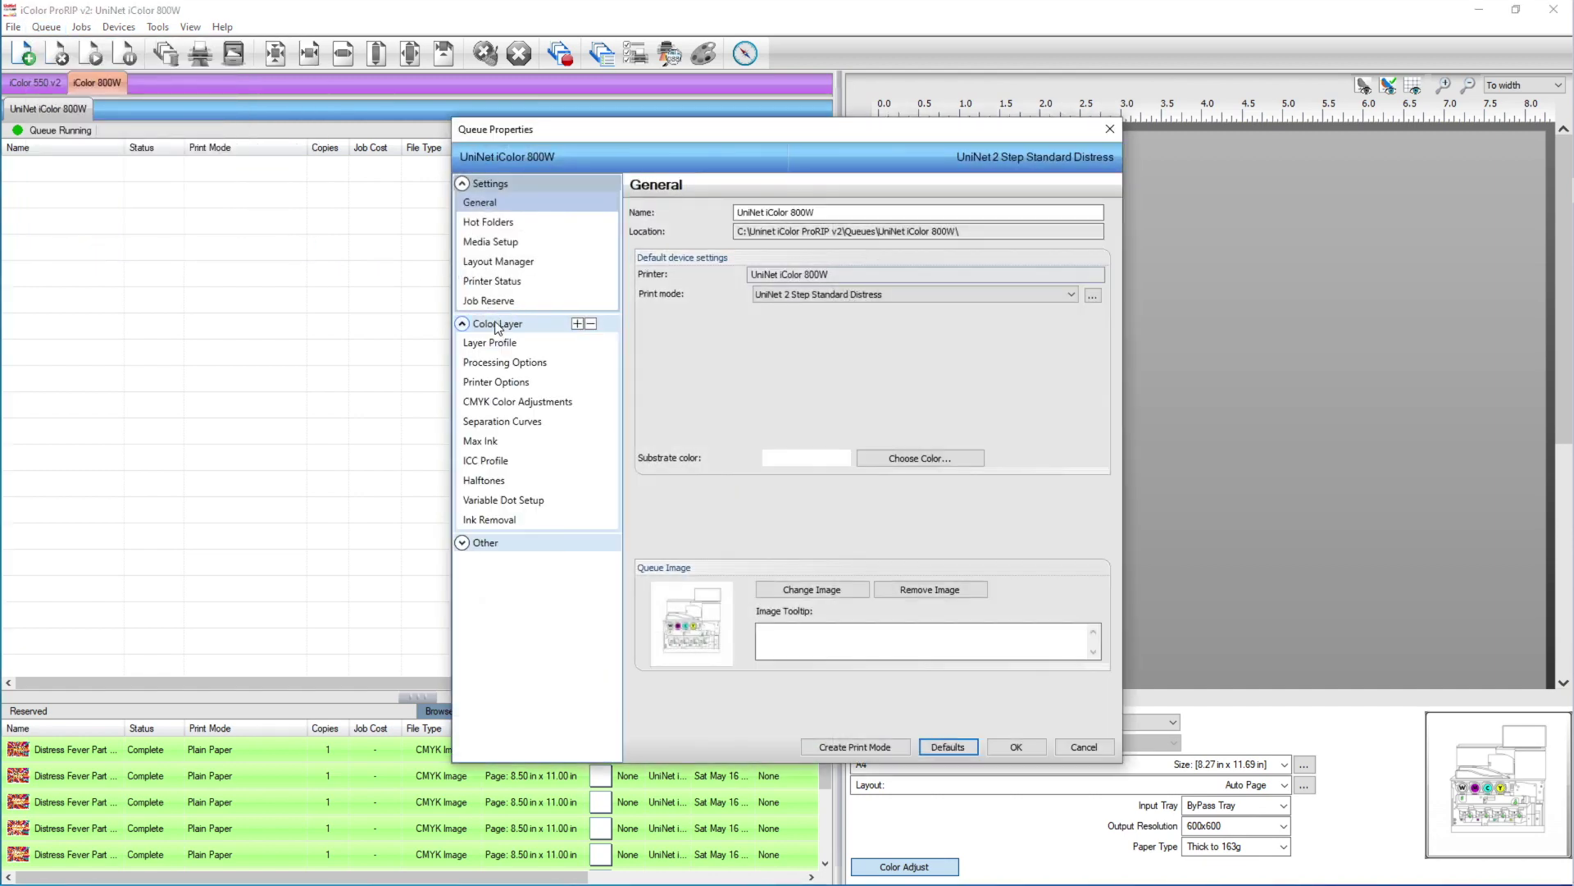
pyautogui.click(493, 381)
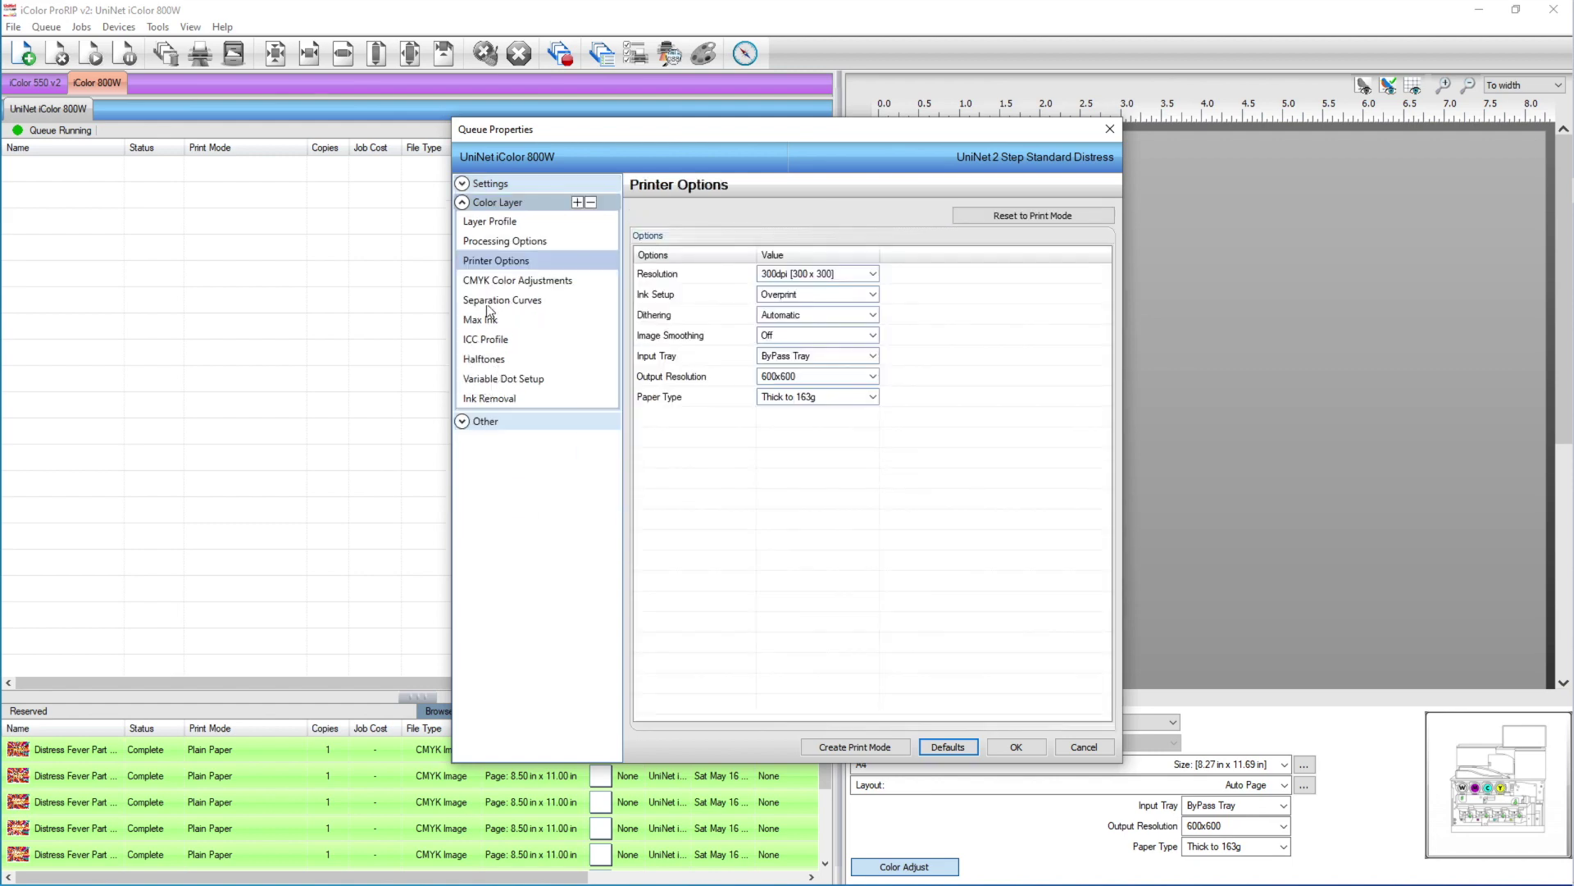
pyautogui.click(492, 244)
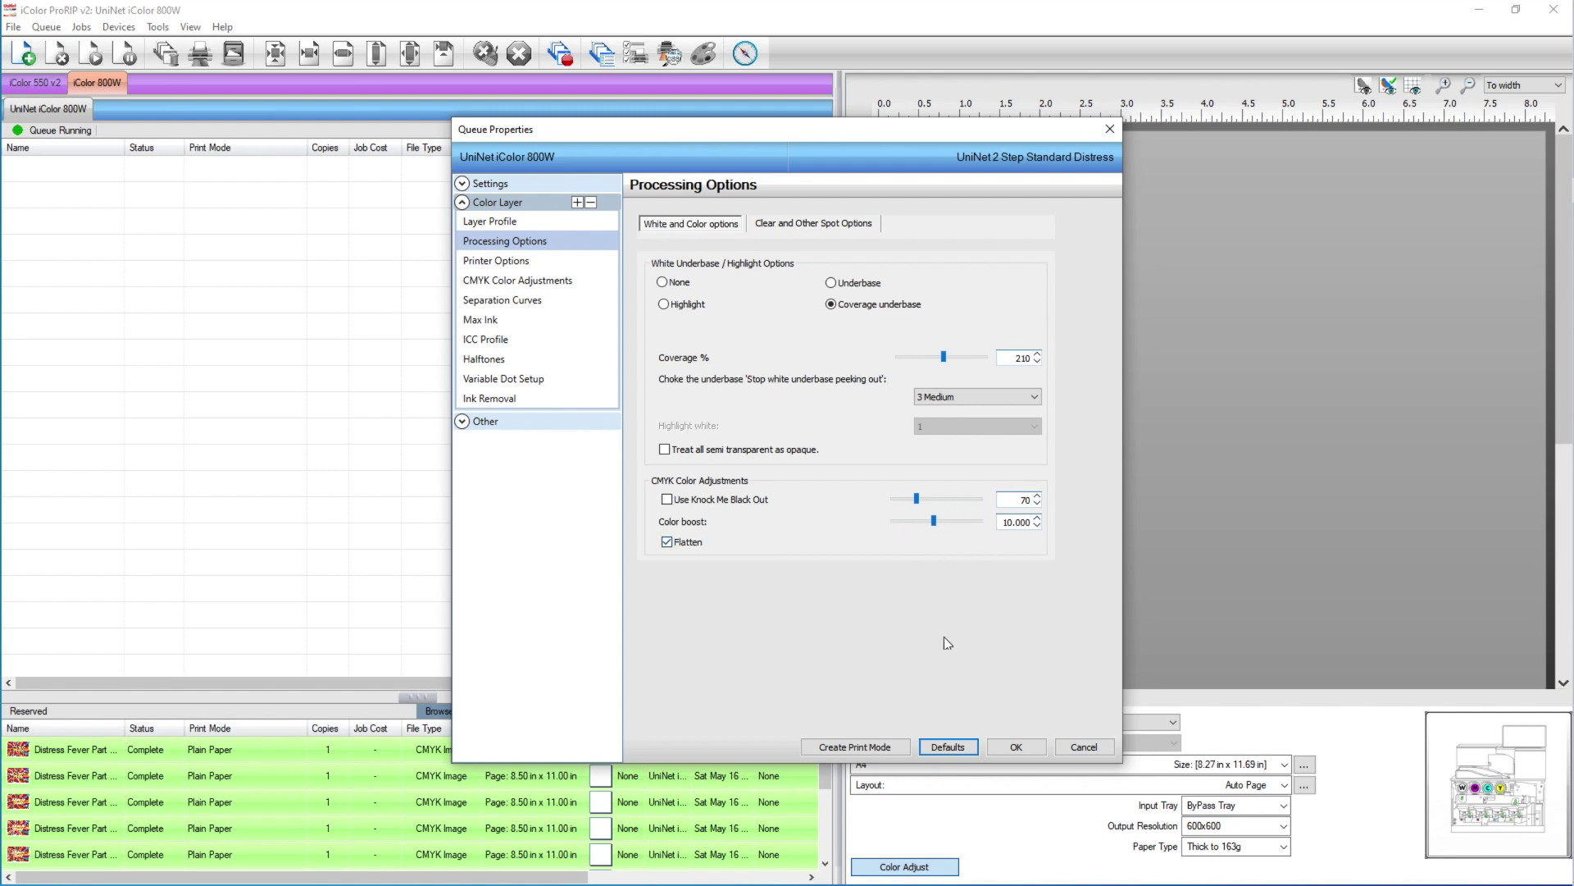
# - Save the queue settings as print mode UniNet 2 Step Standard Distress, replacing the existing one, and accept the queue properties
pyautogui.click(854, 746)
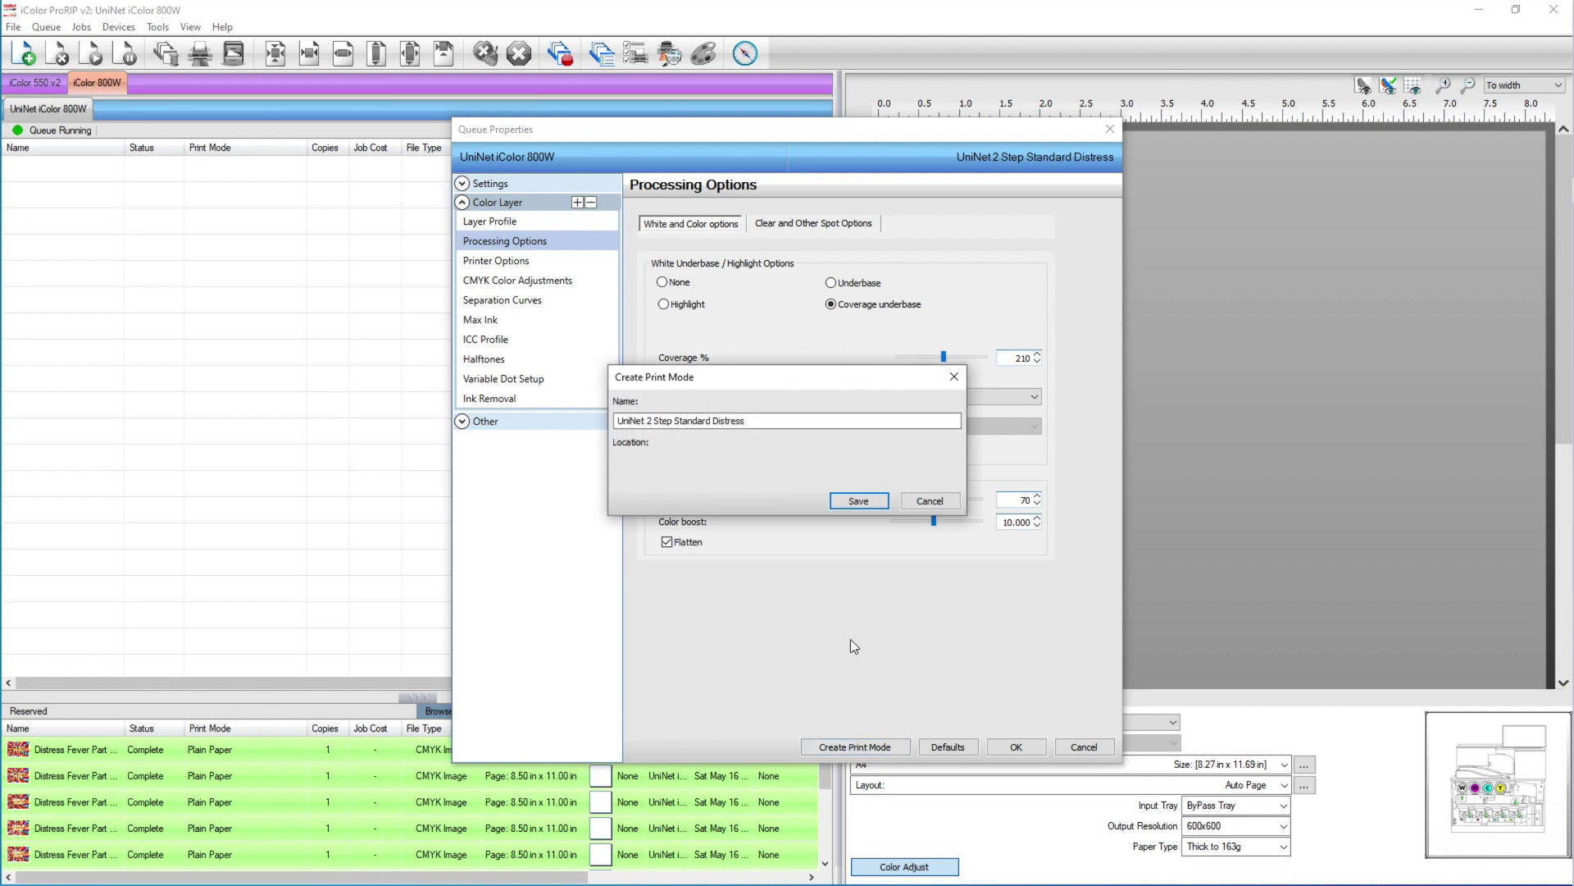
pyautogui.click(749, 420)
pyautogui.click(858, 500)
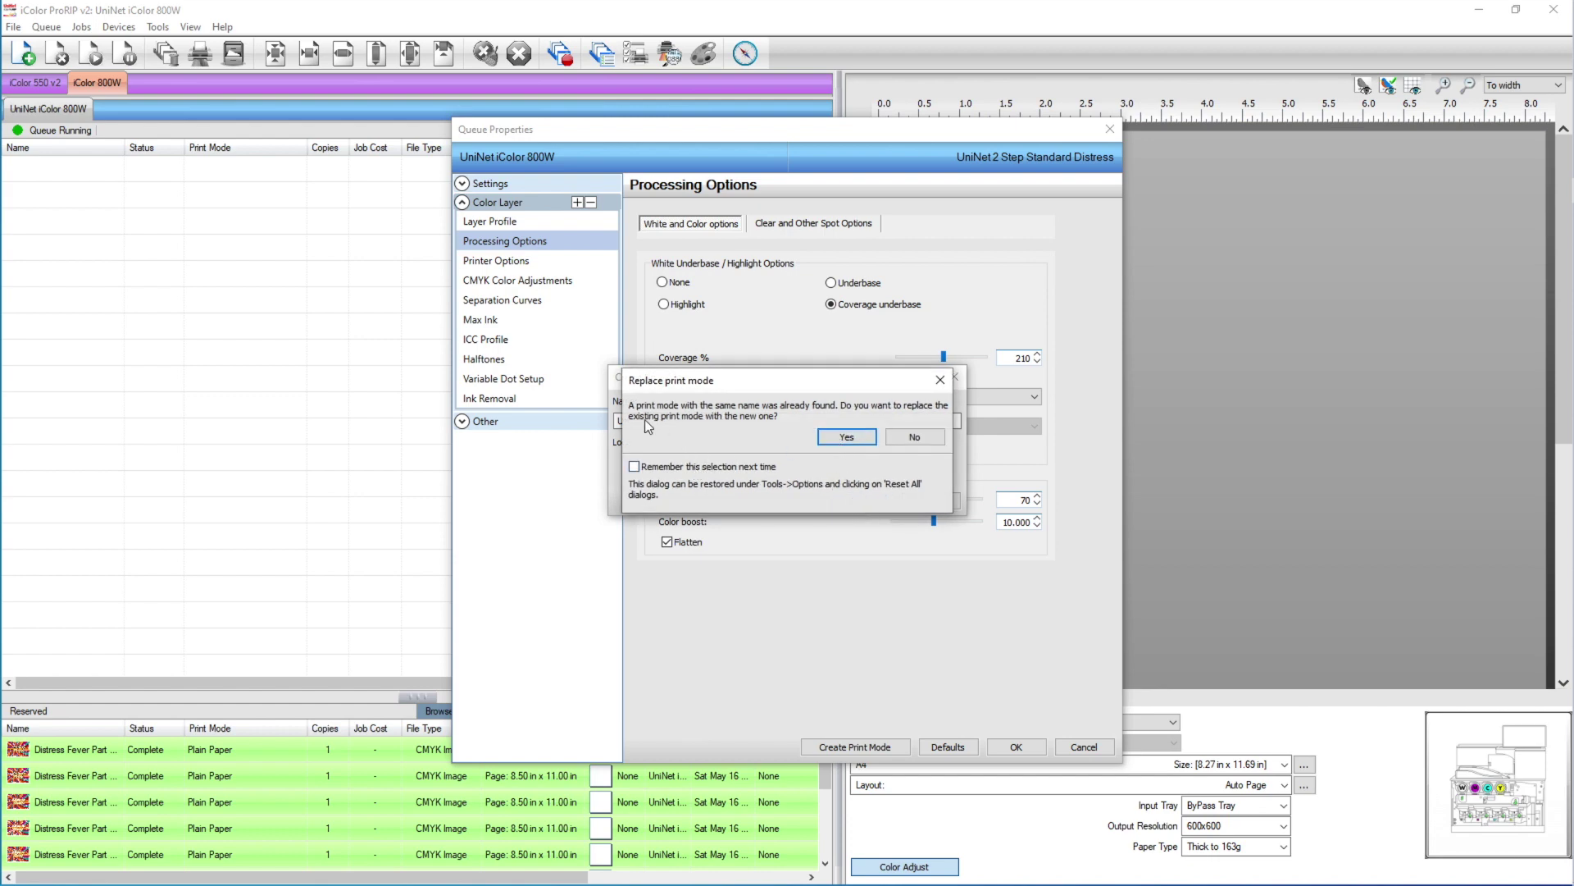
pyautogui.click(841, 437)
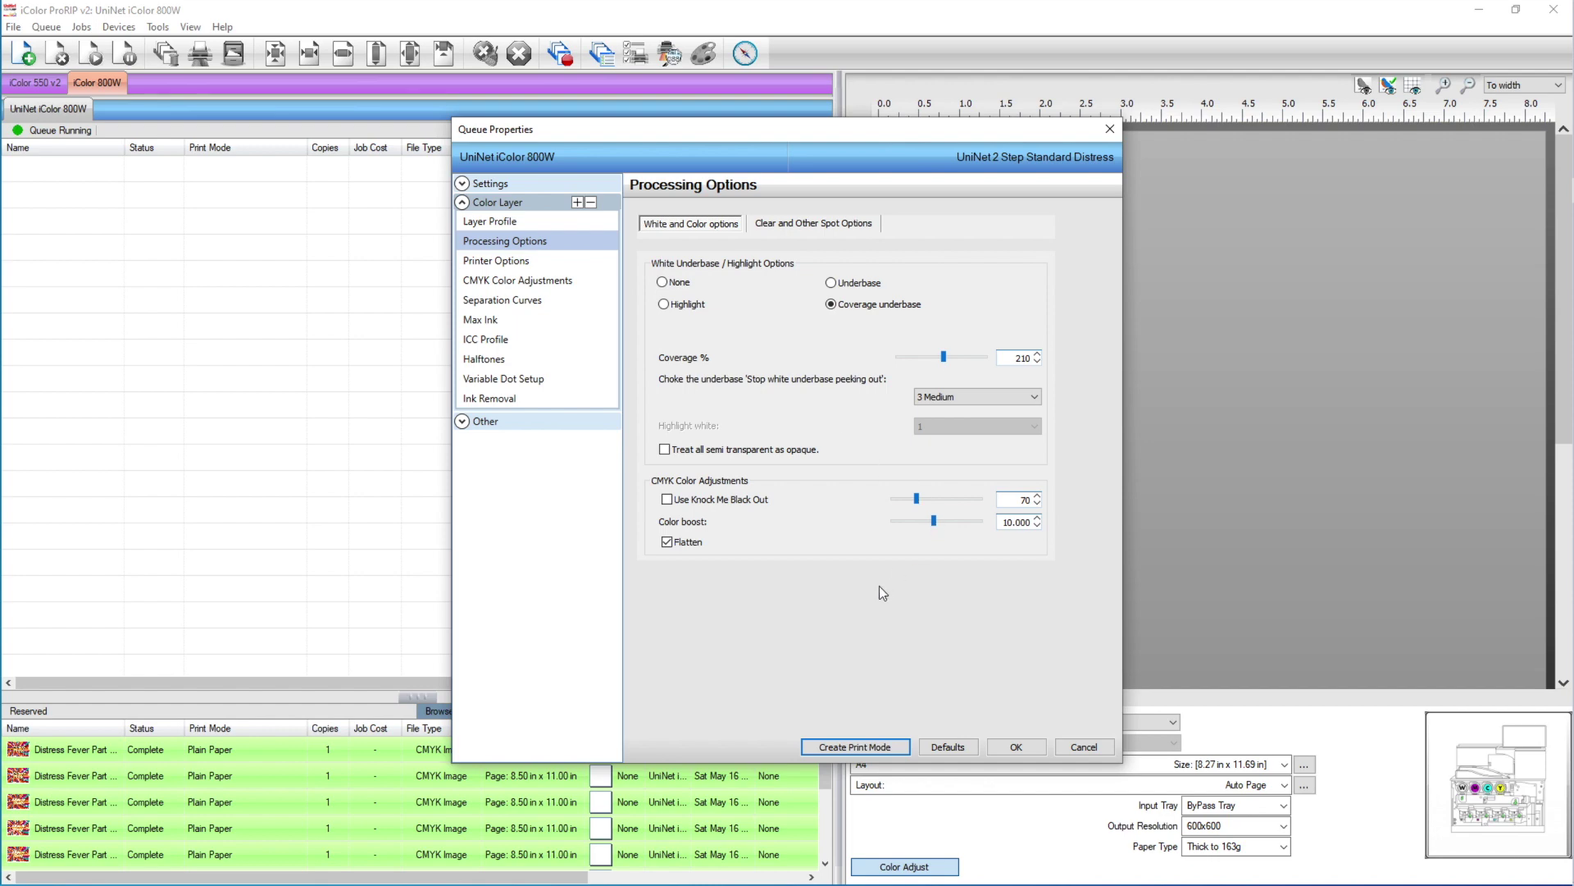
pyautogui.click(1016, 748)
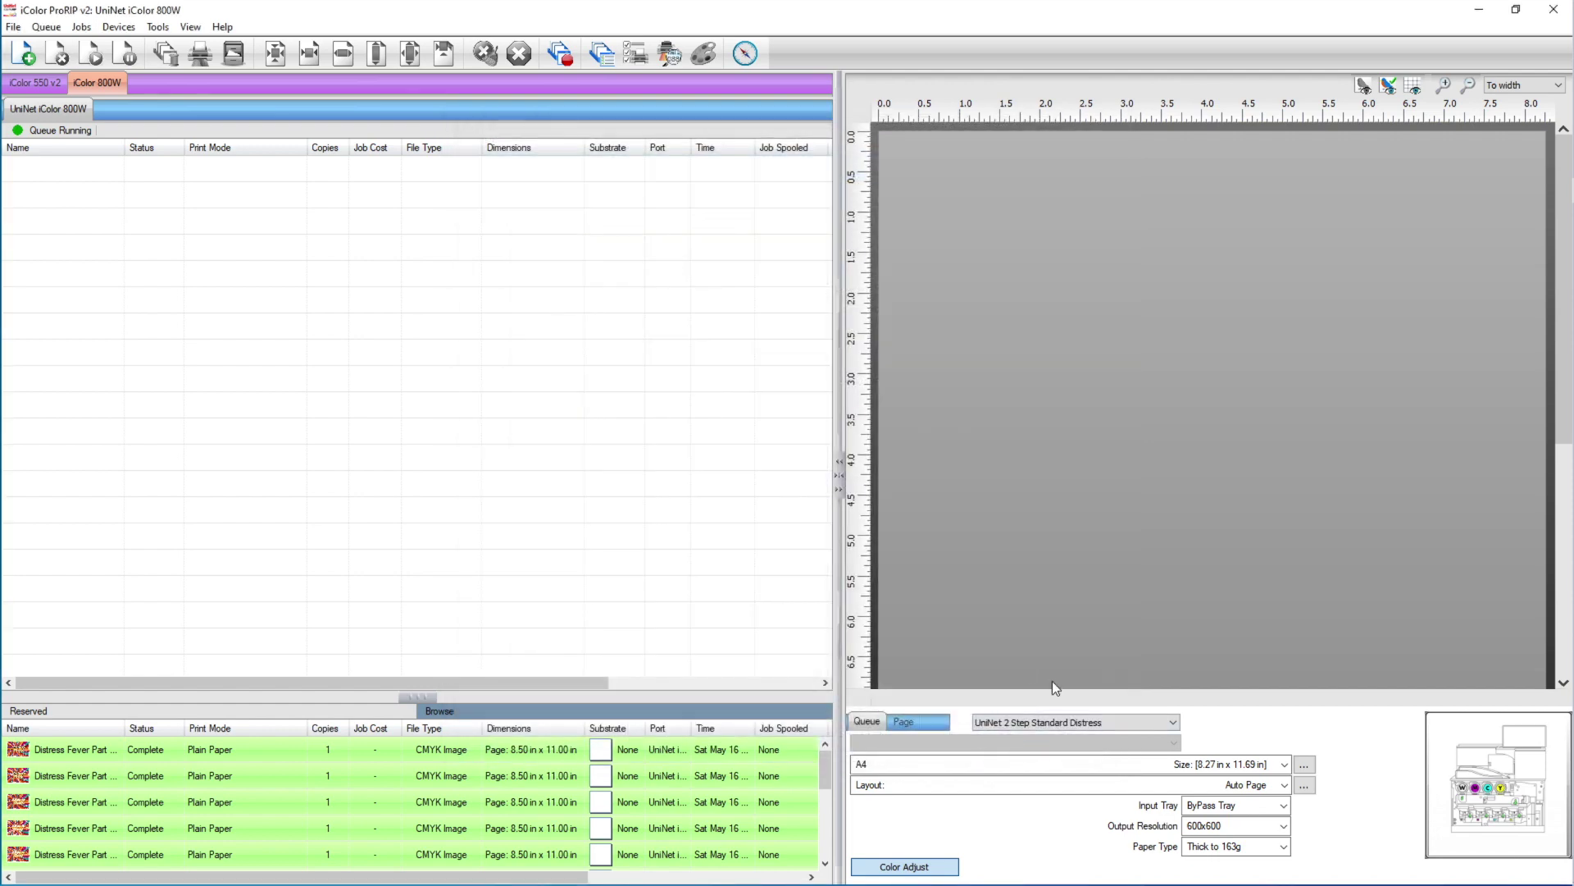
# - Import Distress Fever Part 3 Merged.psd into the iColor 800W queue and rotate the job 90 degrees
pyautogui.click(25, 54)
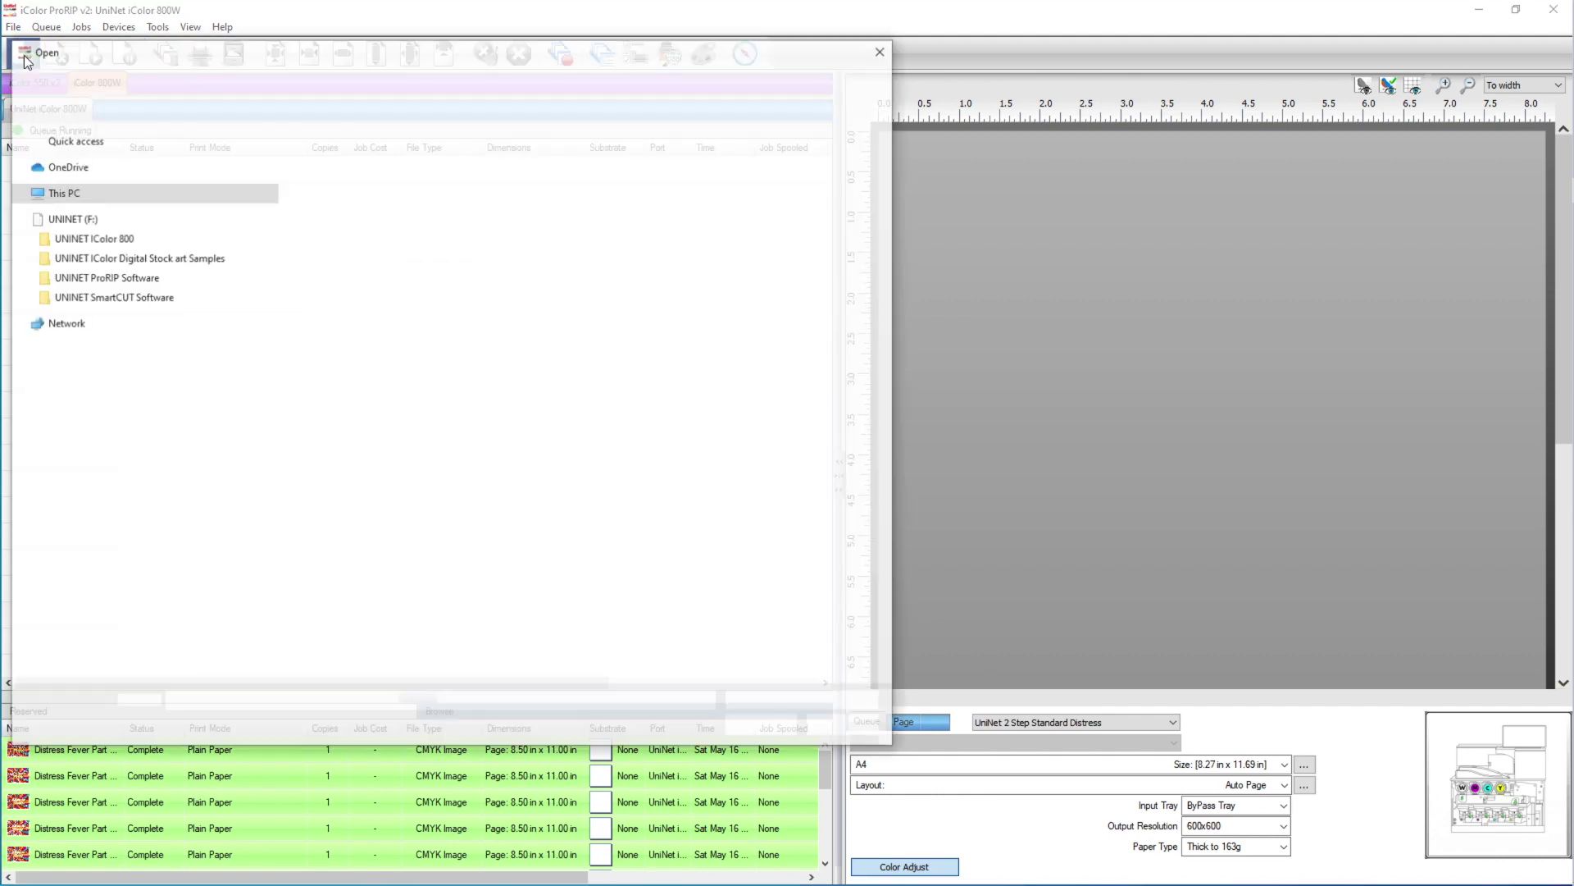
pyautogui.doubleClick(390, 215)
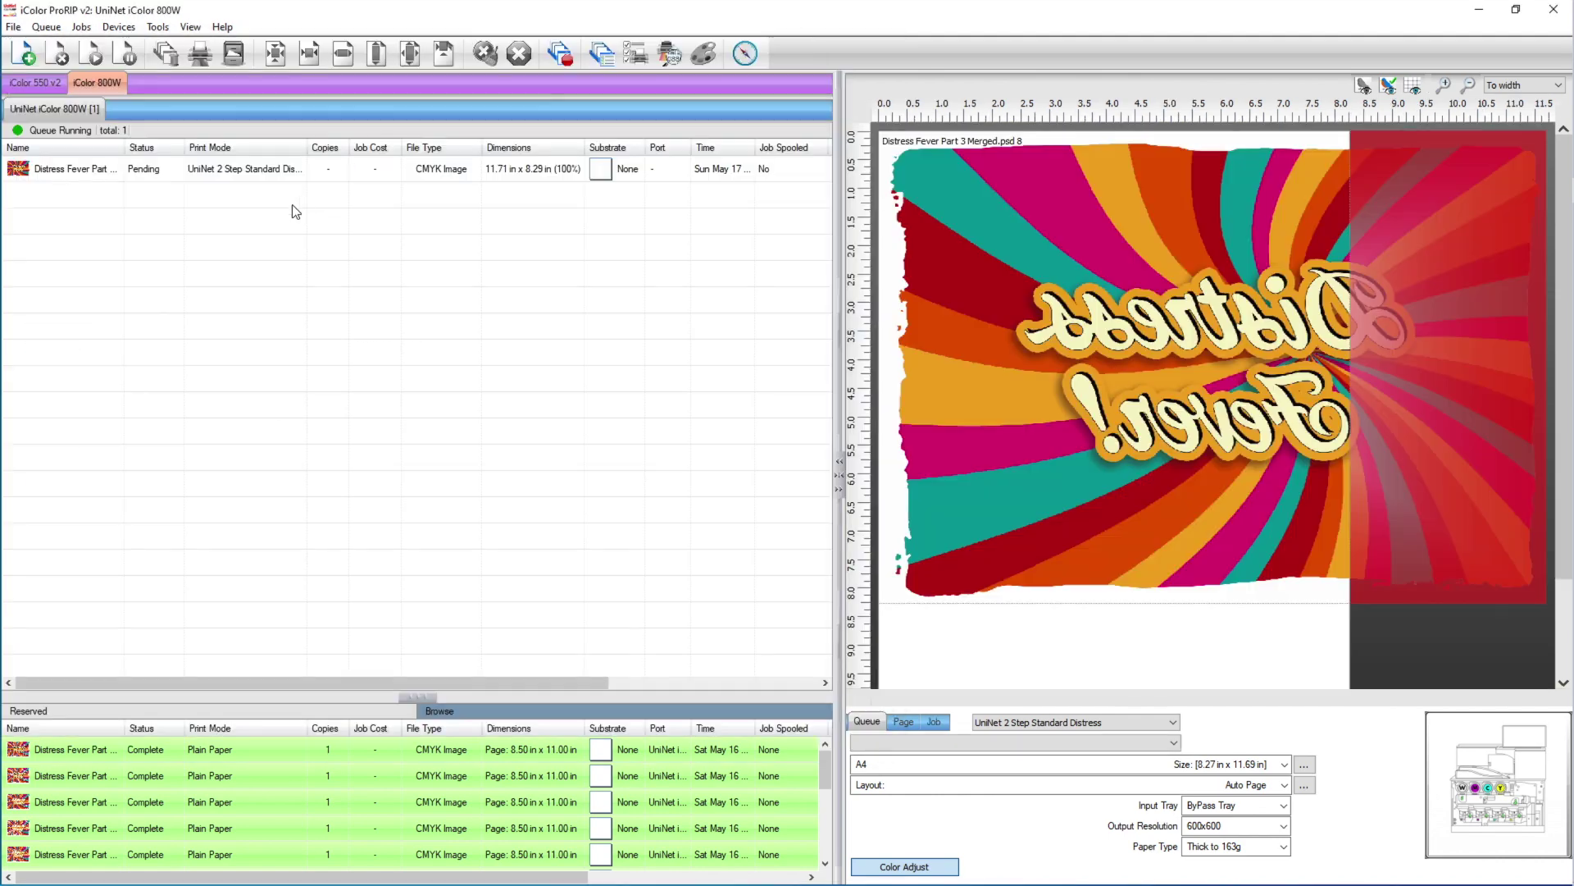
pyautogui.click(218, 170)
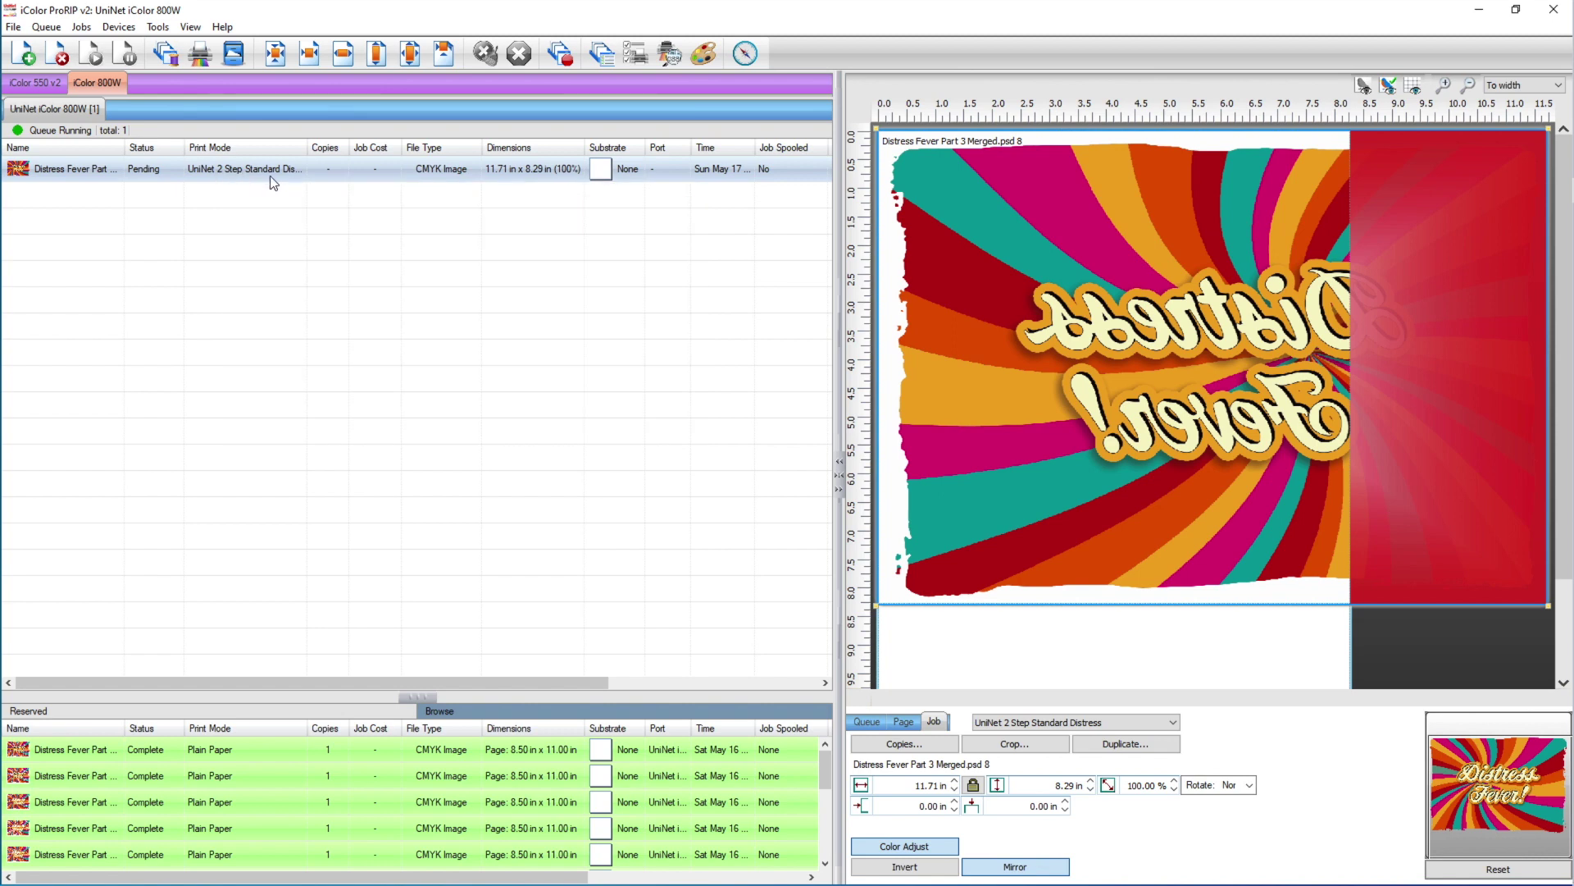
pyautogui.click(1250, 786)
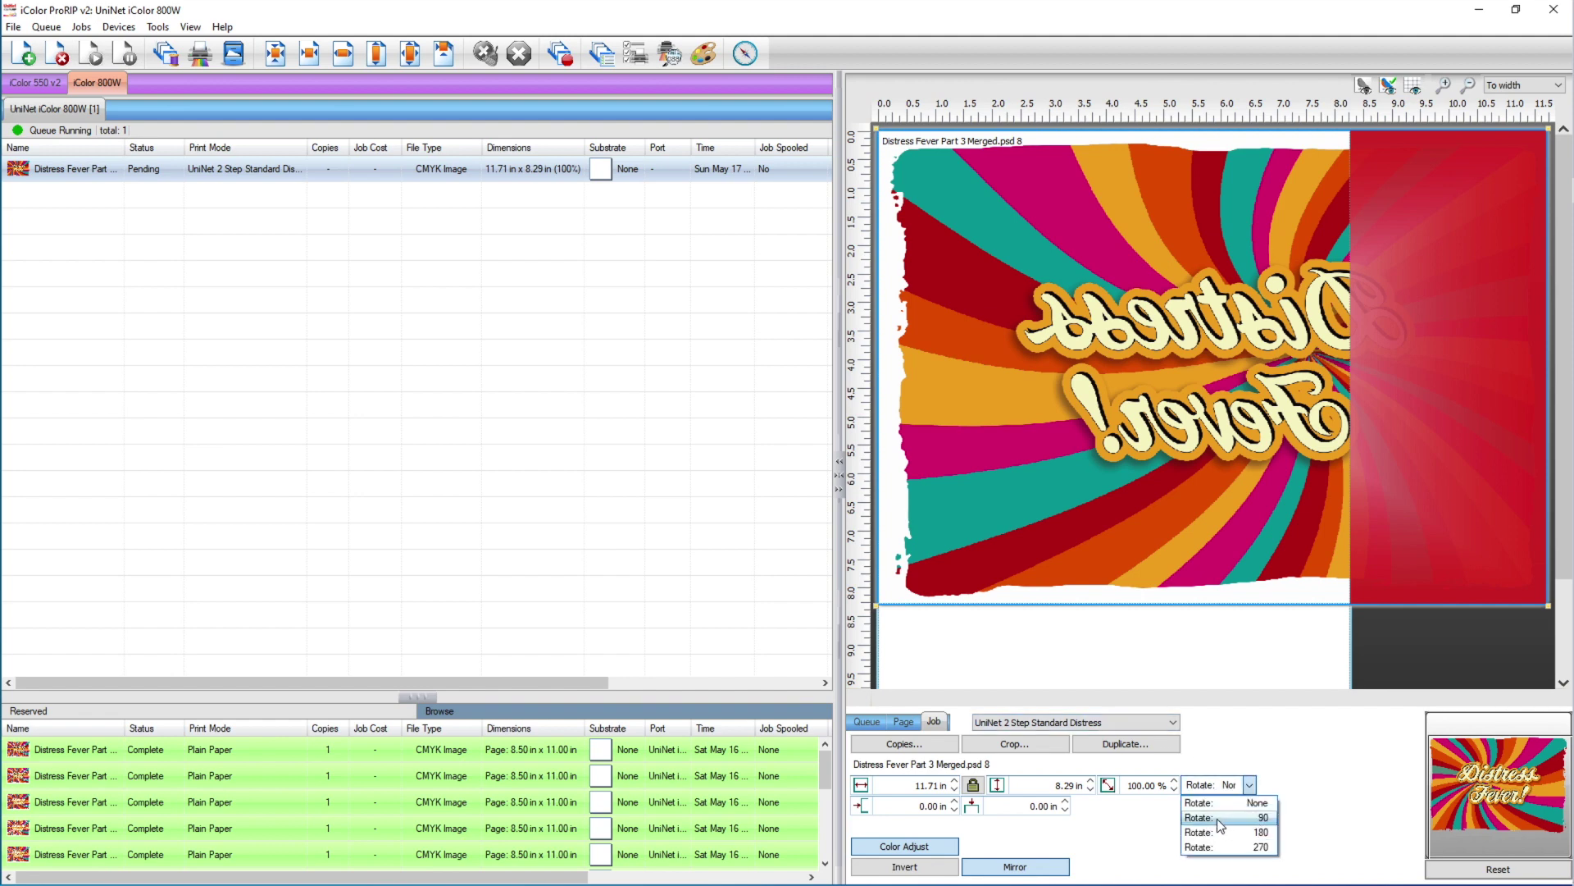
pyautogui.click(1208, 818)
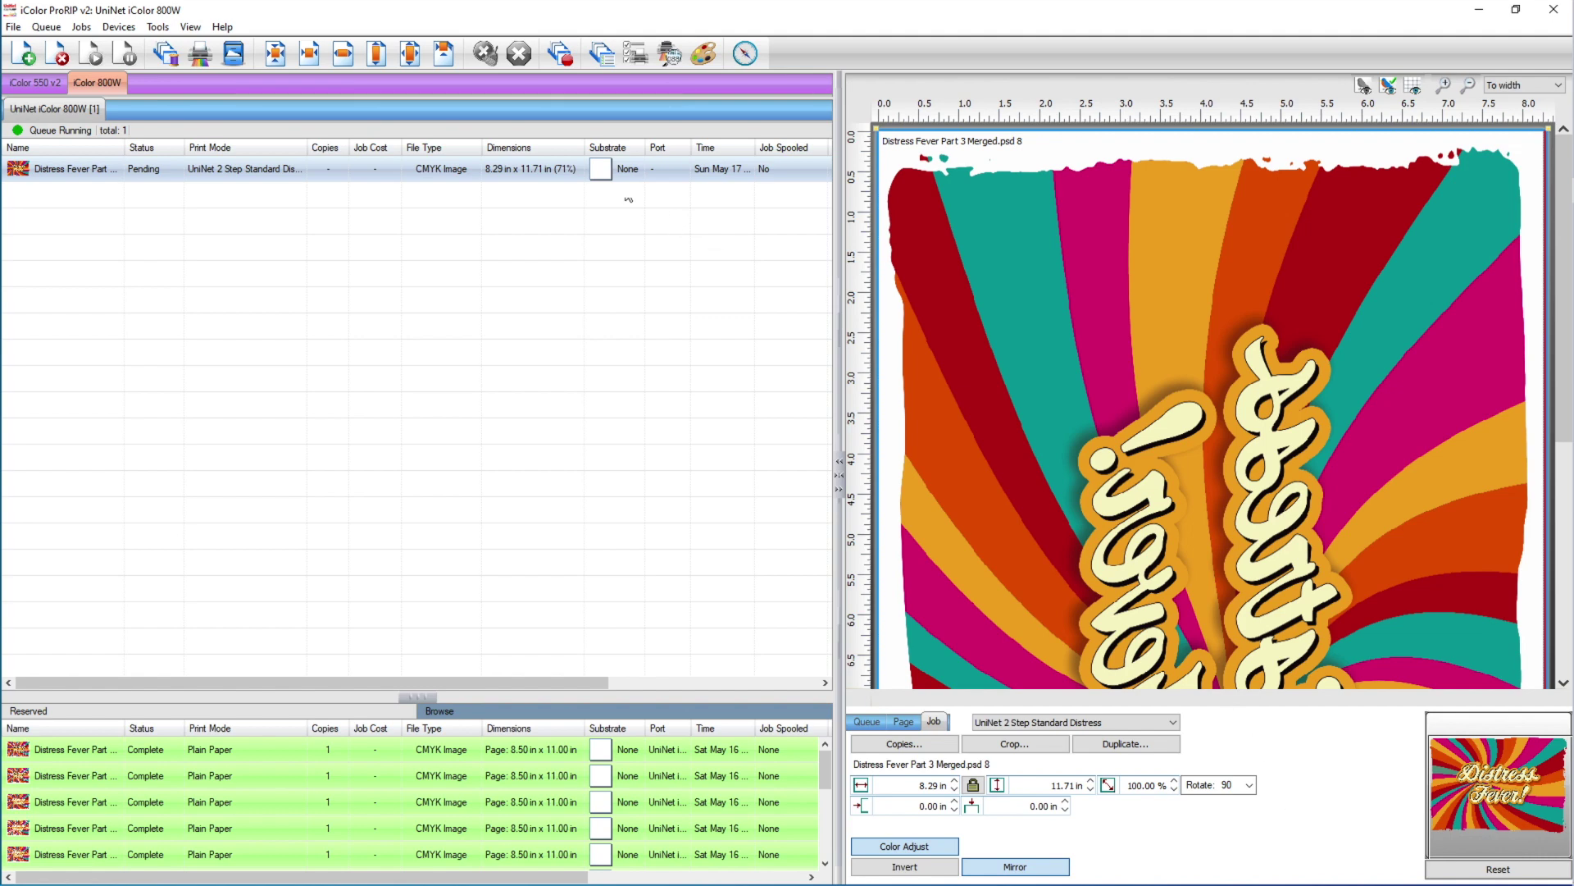
# - Resize the job proportionally to 11 in high and align it to the top center of the page
pyautogui.click(444, 55)
pyautogui.click(1518, 87)
pyautogui.click(1521, 109)
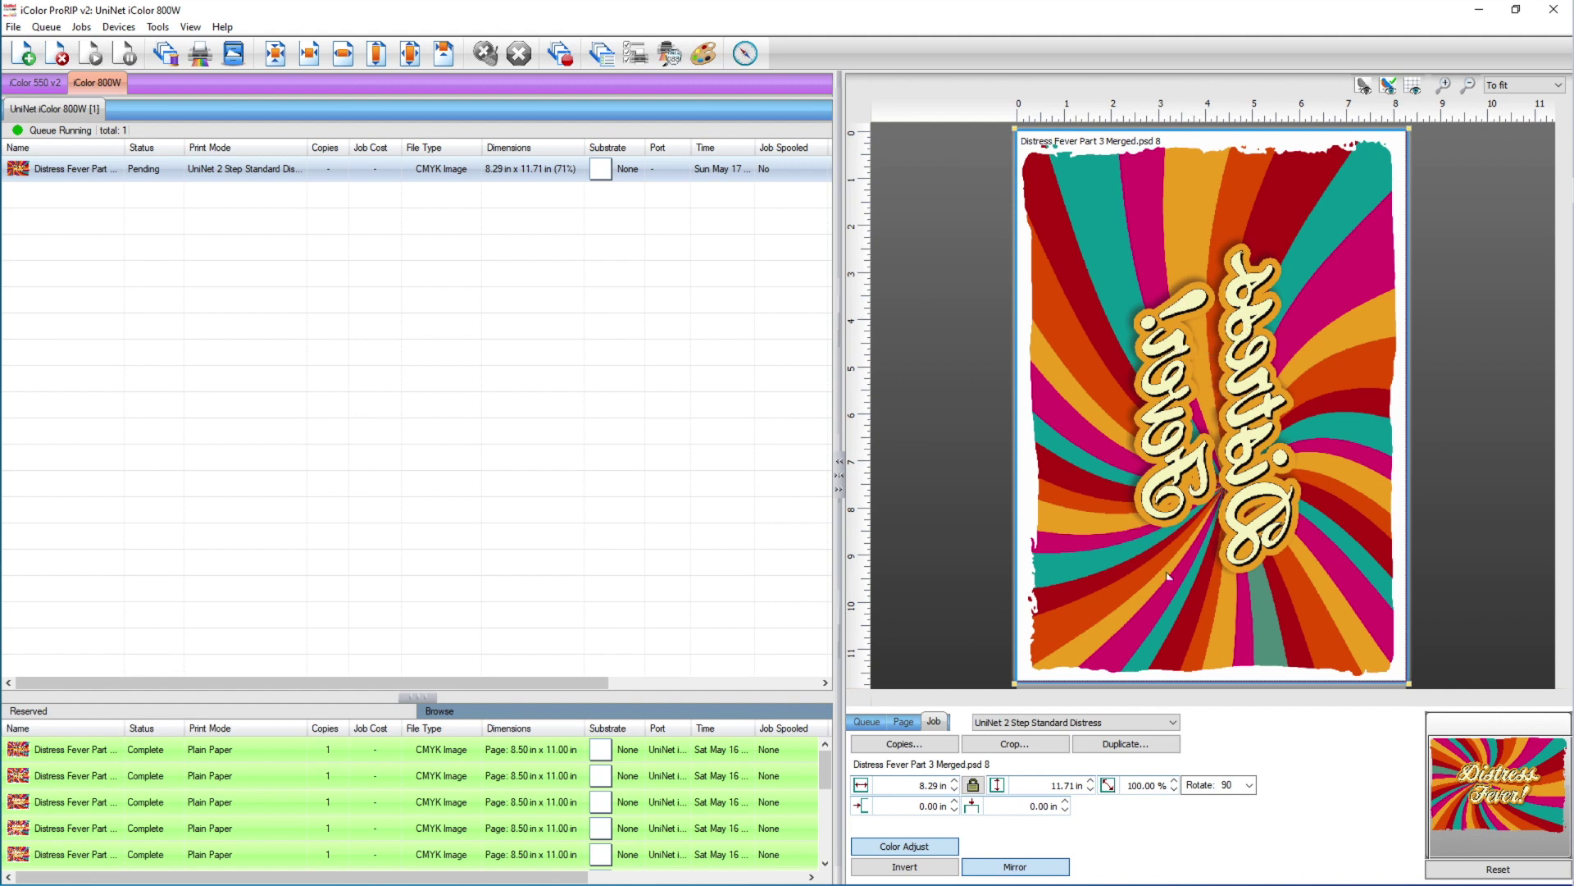
pyautogui.click(1066, 784)
pyautogui.write('11')
pyautogui.press('Return')
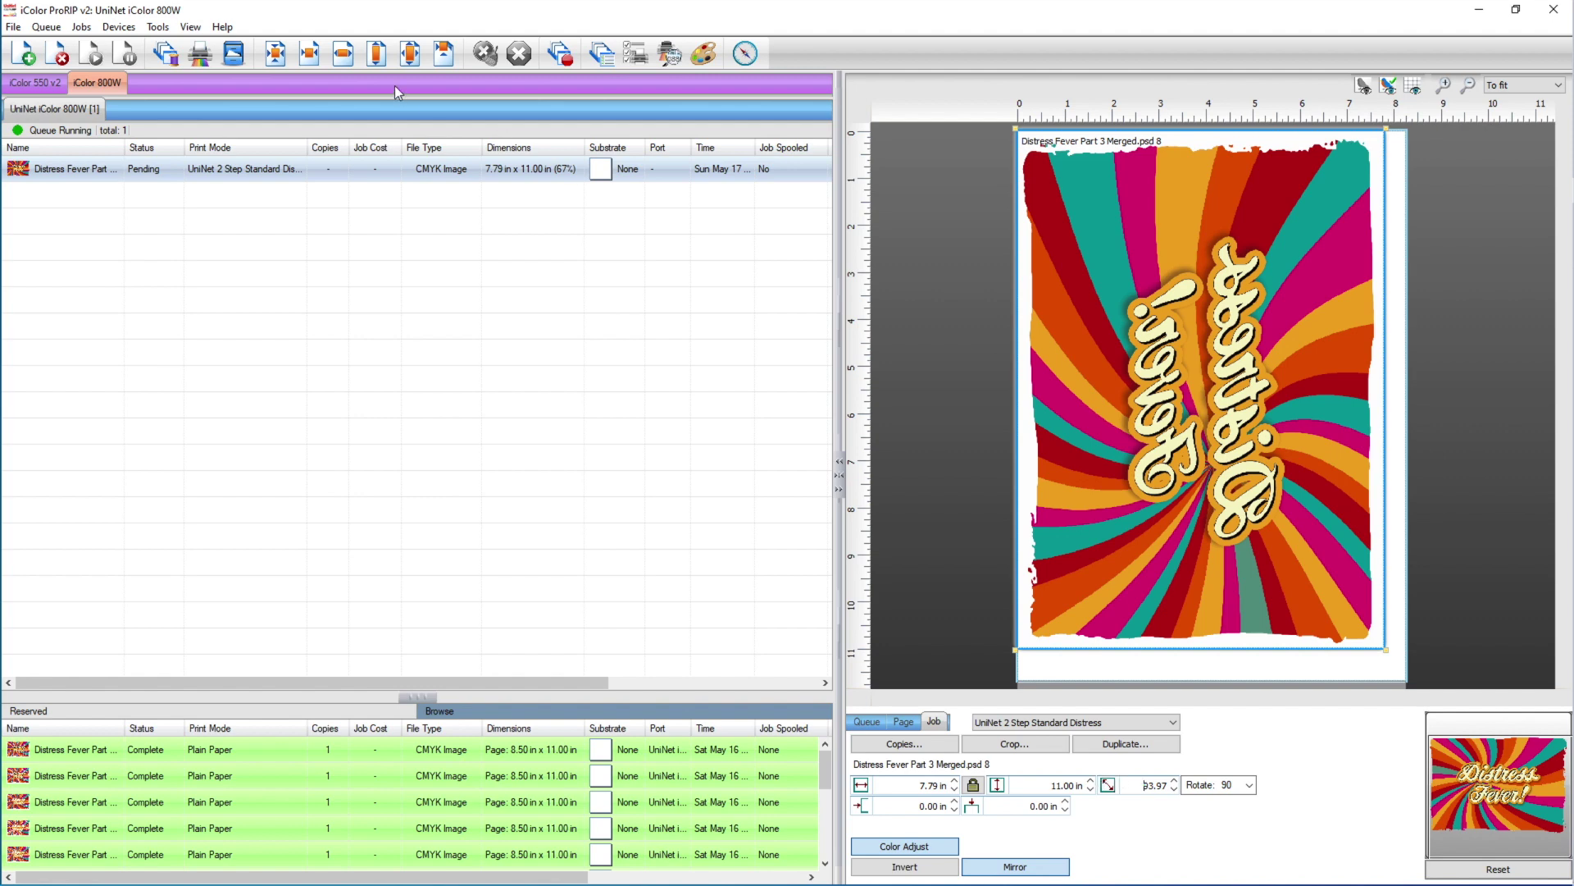
pyautogui.click(441, 54)
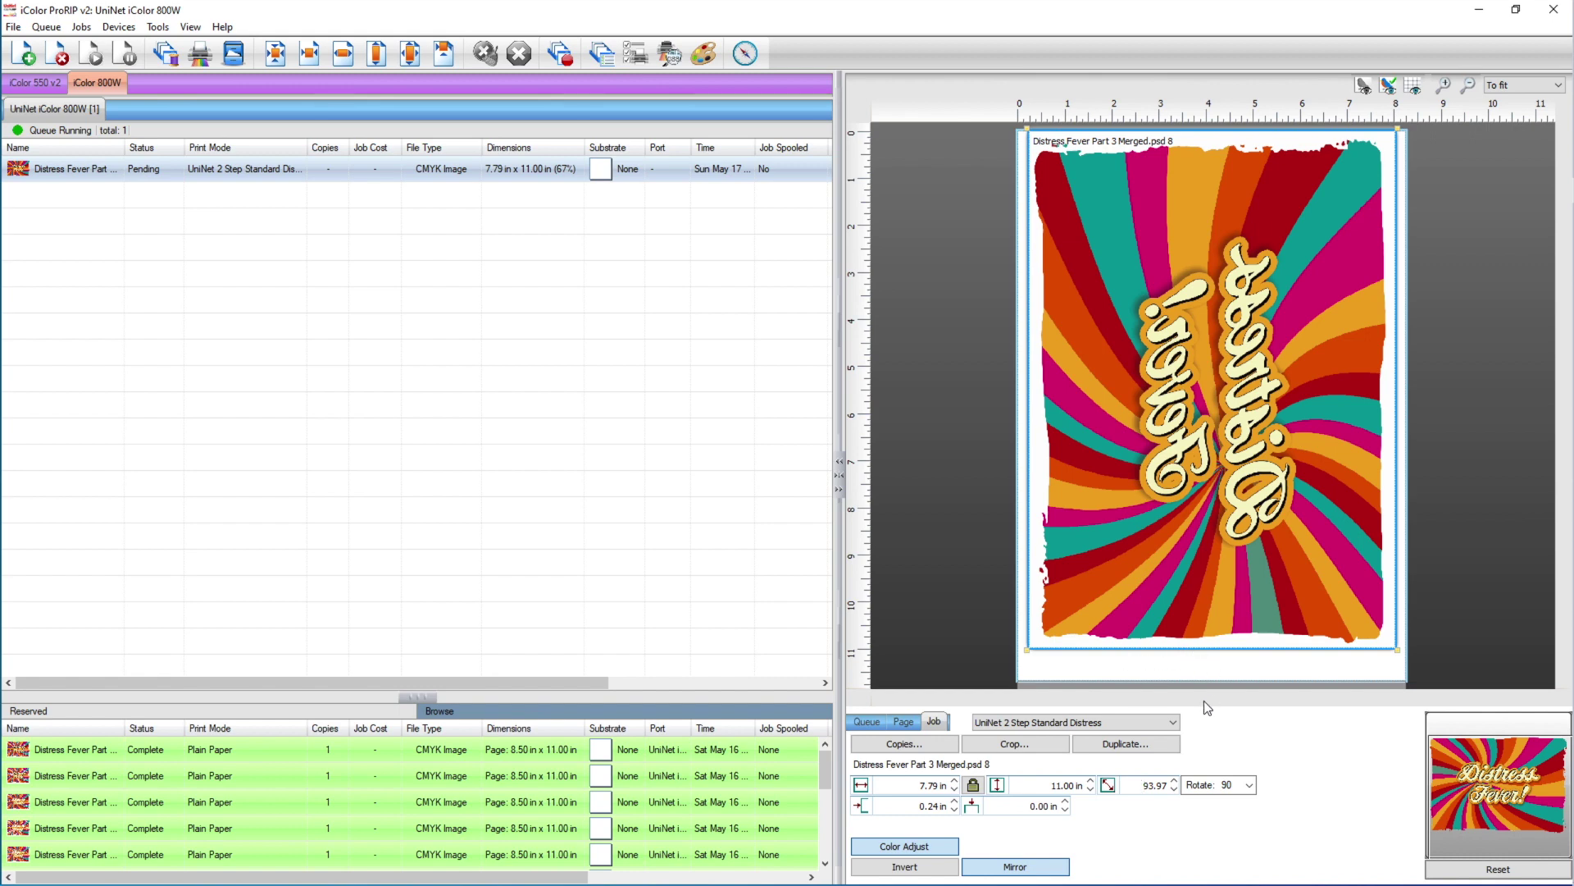
# - Open the Distressed effect for the job, enlarge its window, and reset the effect to its default settings
pyautogui.click(81, 27)
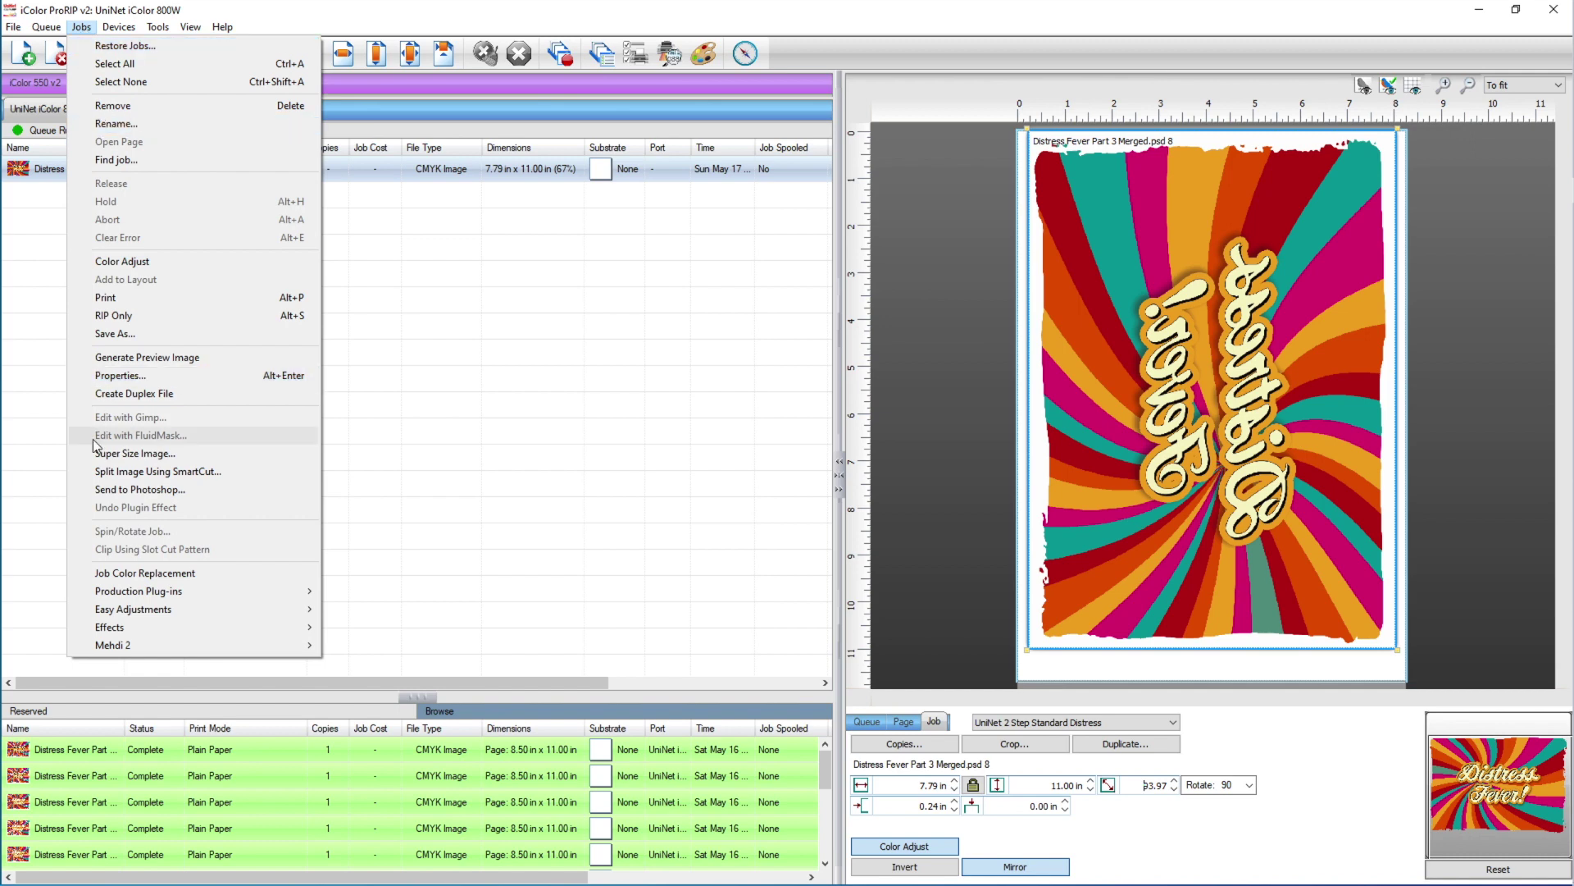
pyautogui.moveTo(130, 629)
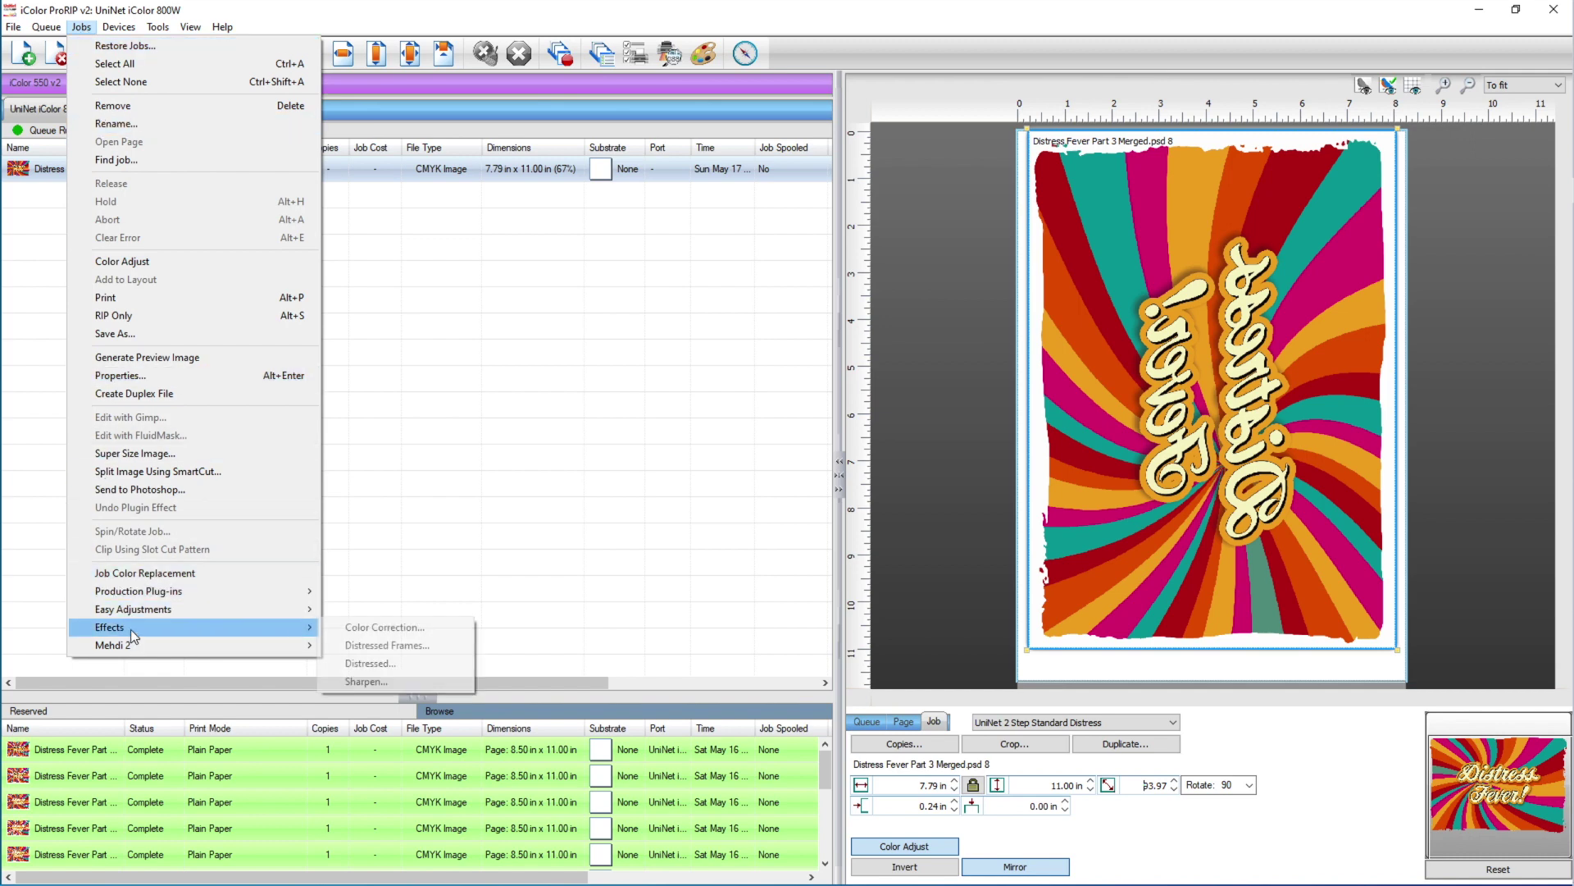
pyautogui.click(371, 663)
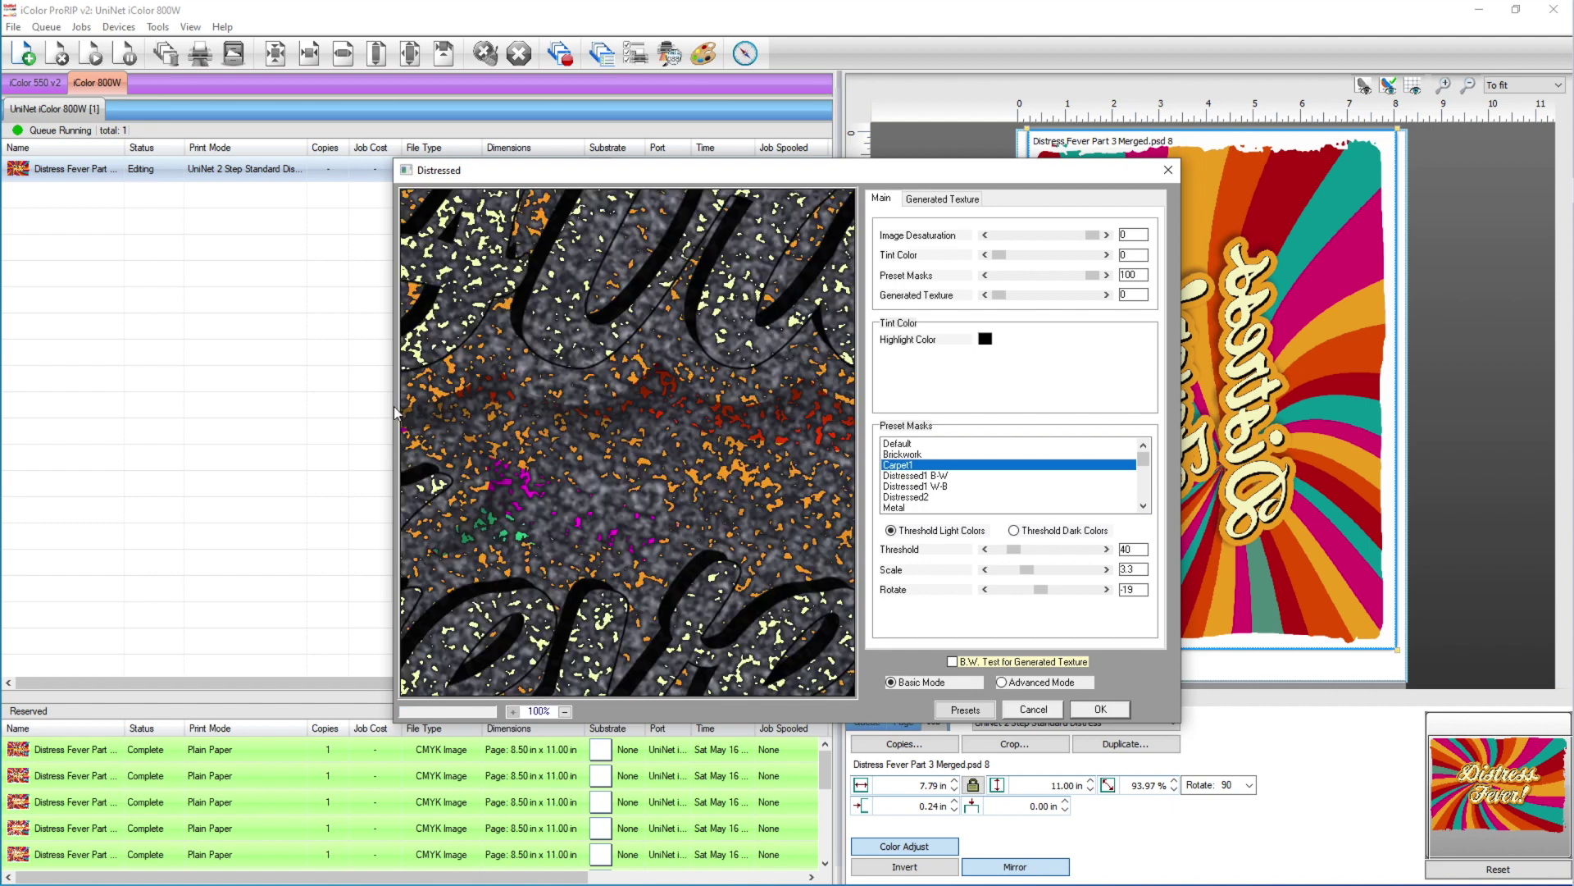
pyautogui.moveTo(395, 410); pyautogui.dragTo(72, 407)
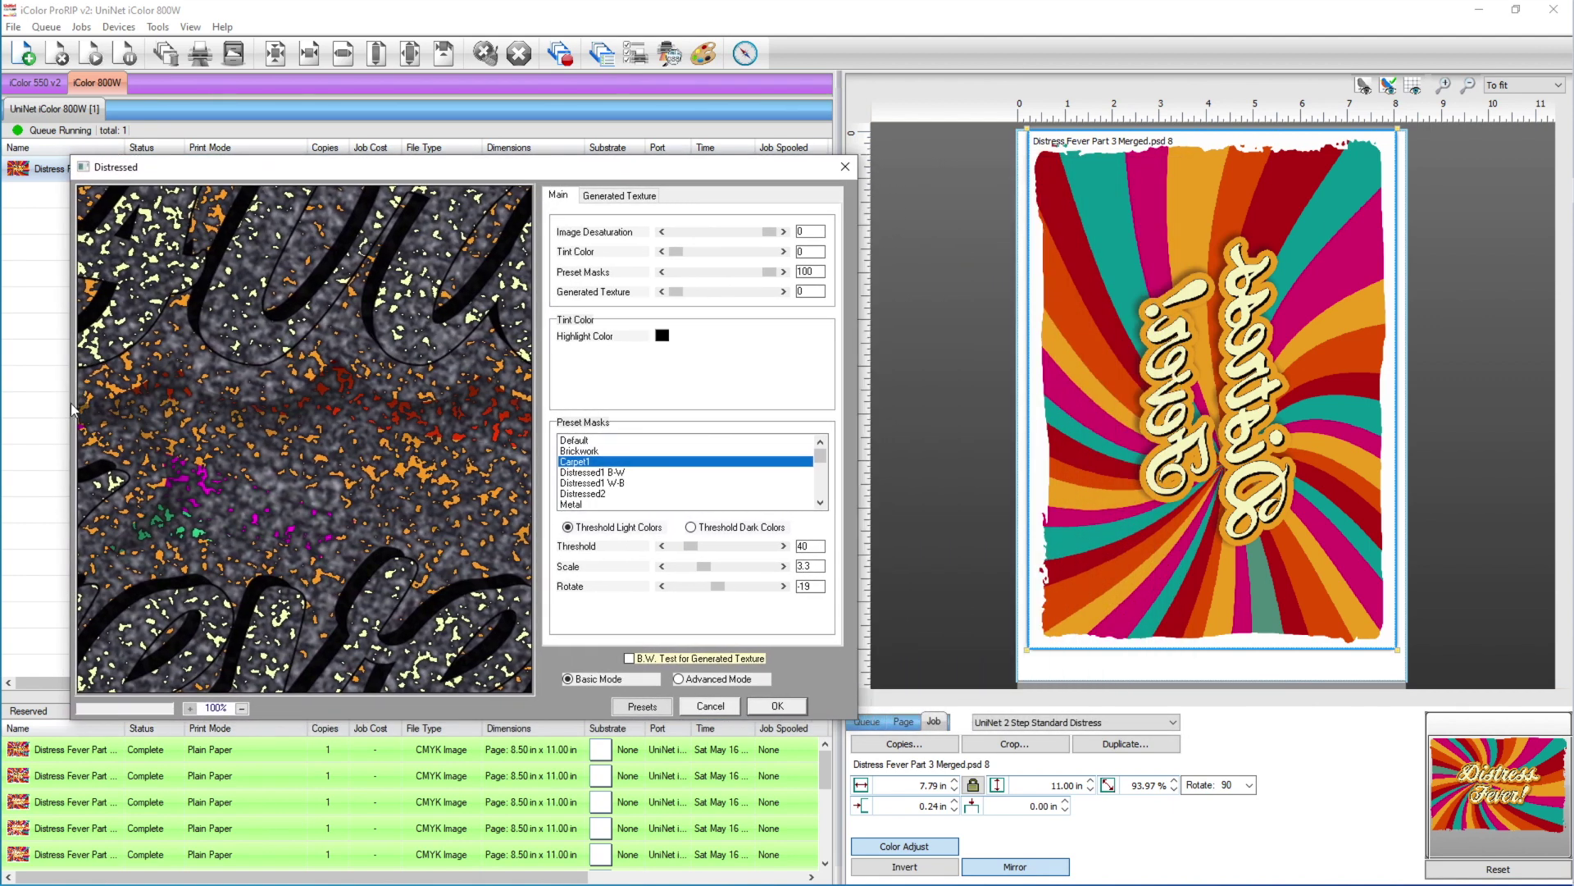
pyautogui.moveTo(861, 408); pyautogui.dragTo(1159, 408)
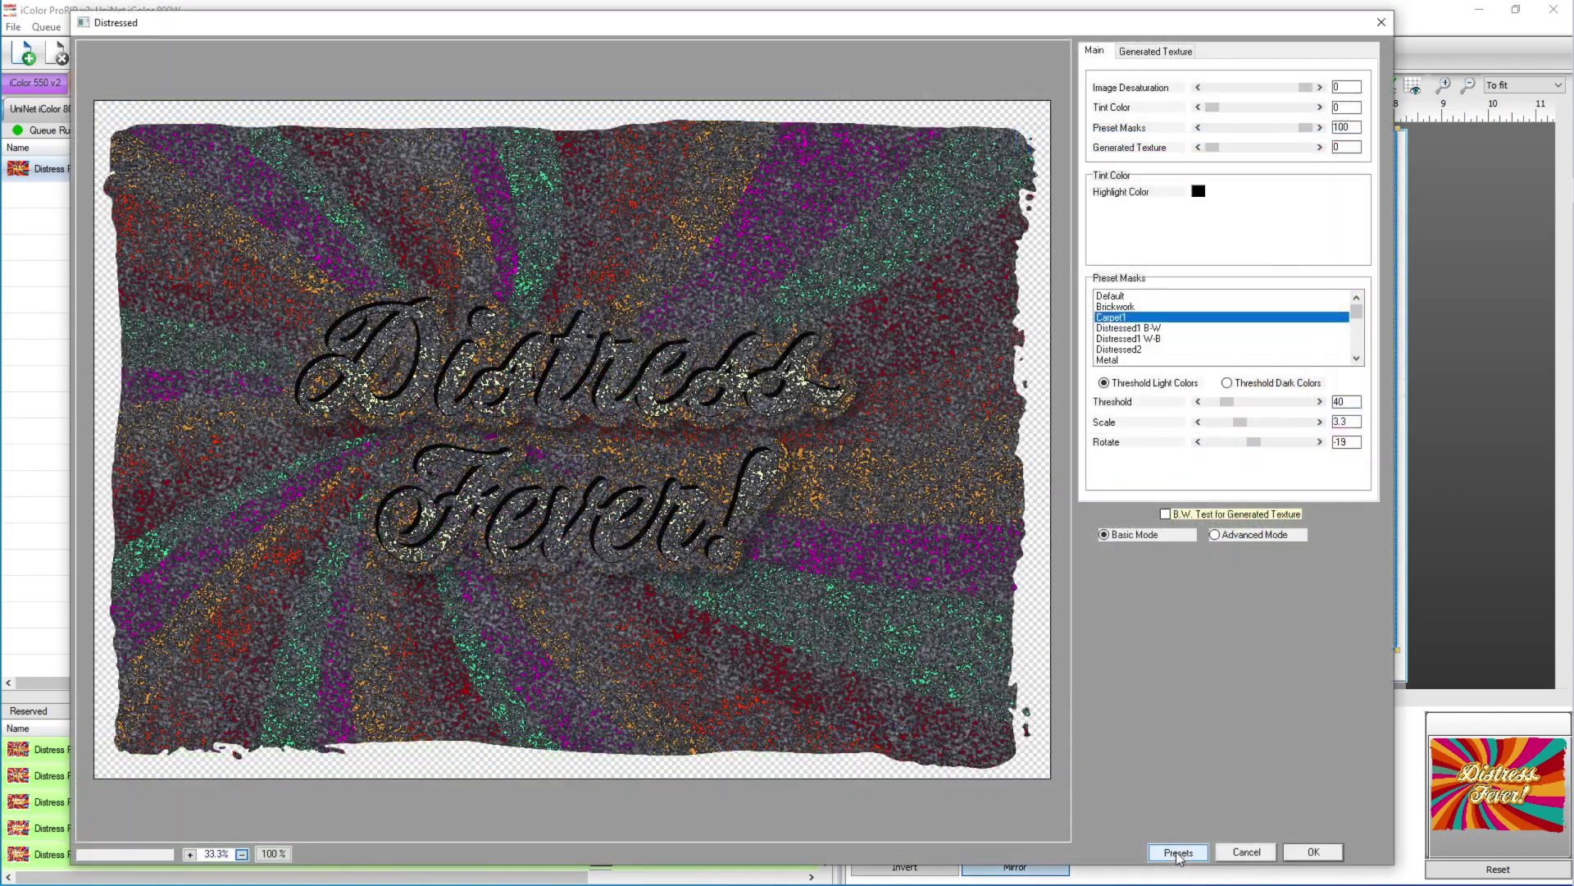
pyautogui.click(1178, 853)
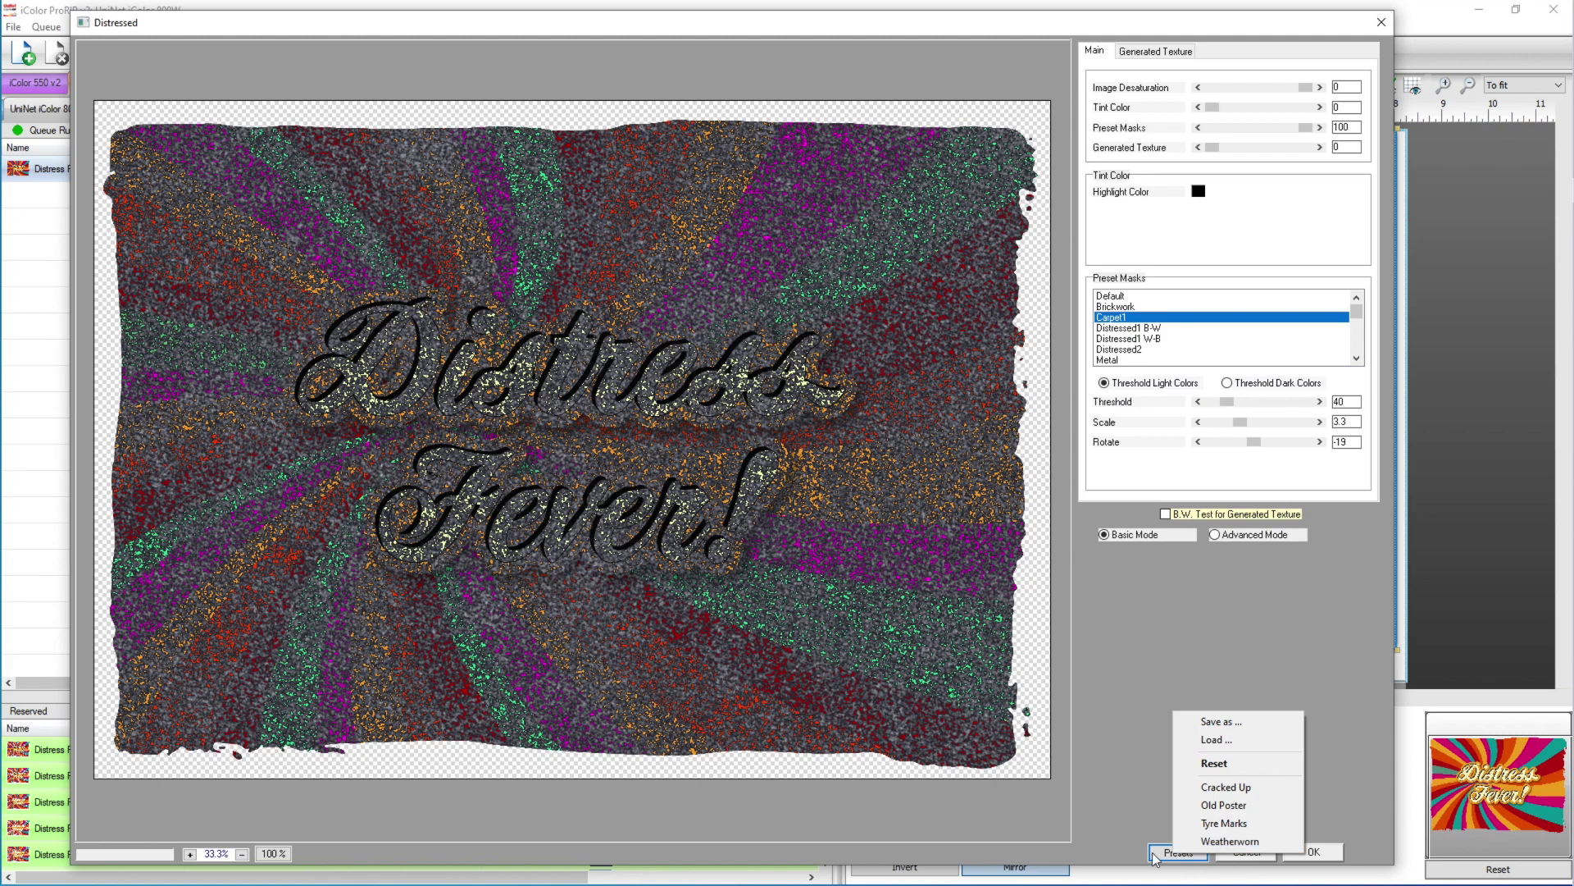
pyautogui.click(1217, 763)
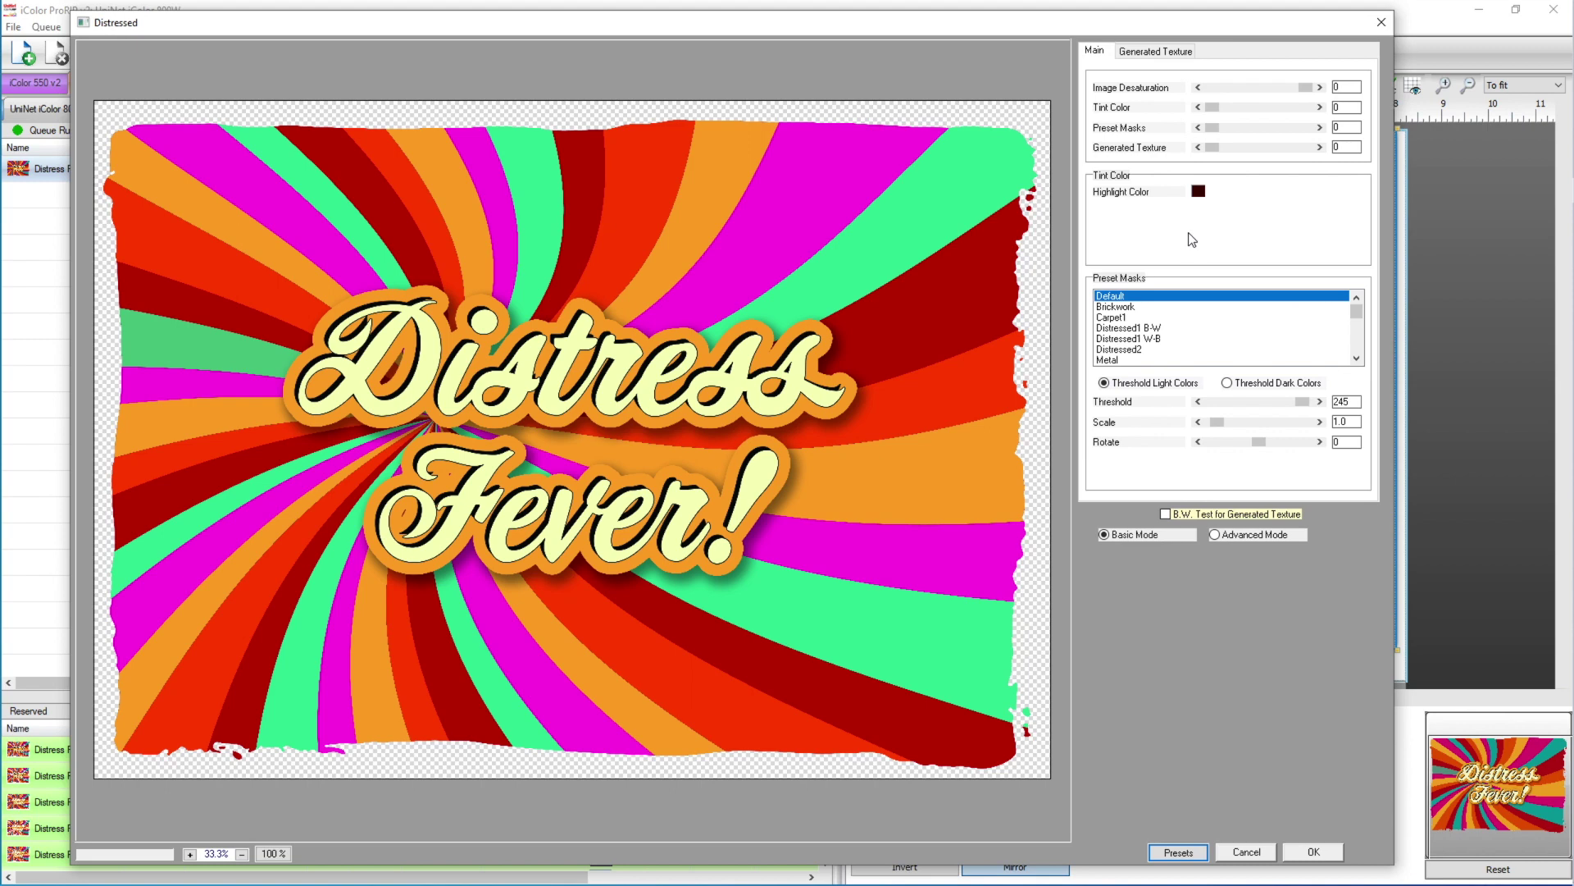
# - Set both the tint highlight color and the generated texture color of the Distressed effect to black
pyautogui.click(1199, 192)
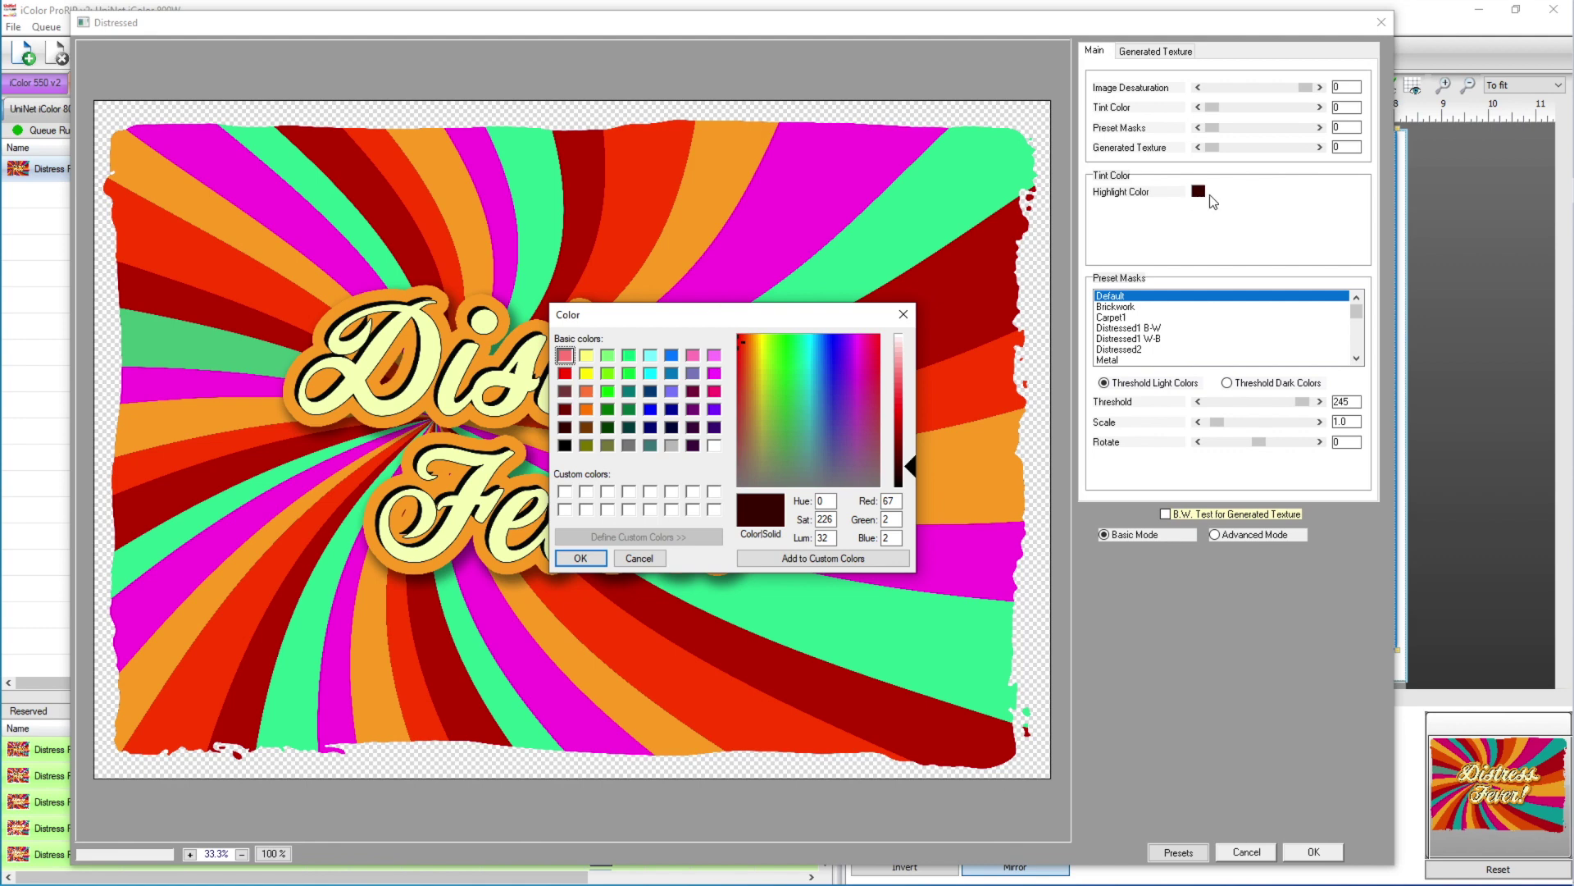
pyautogui.click(565, 446)
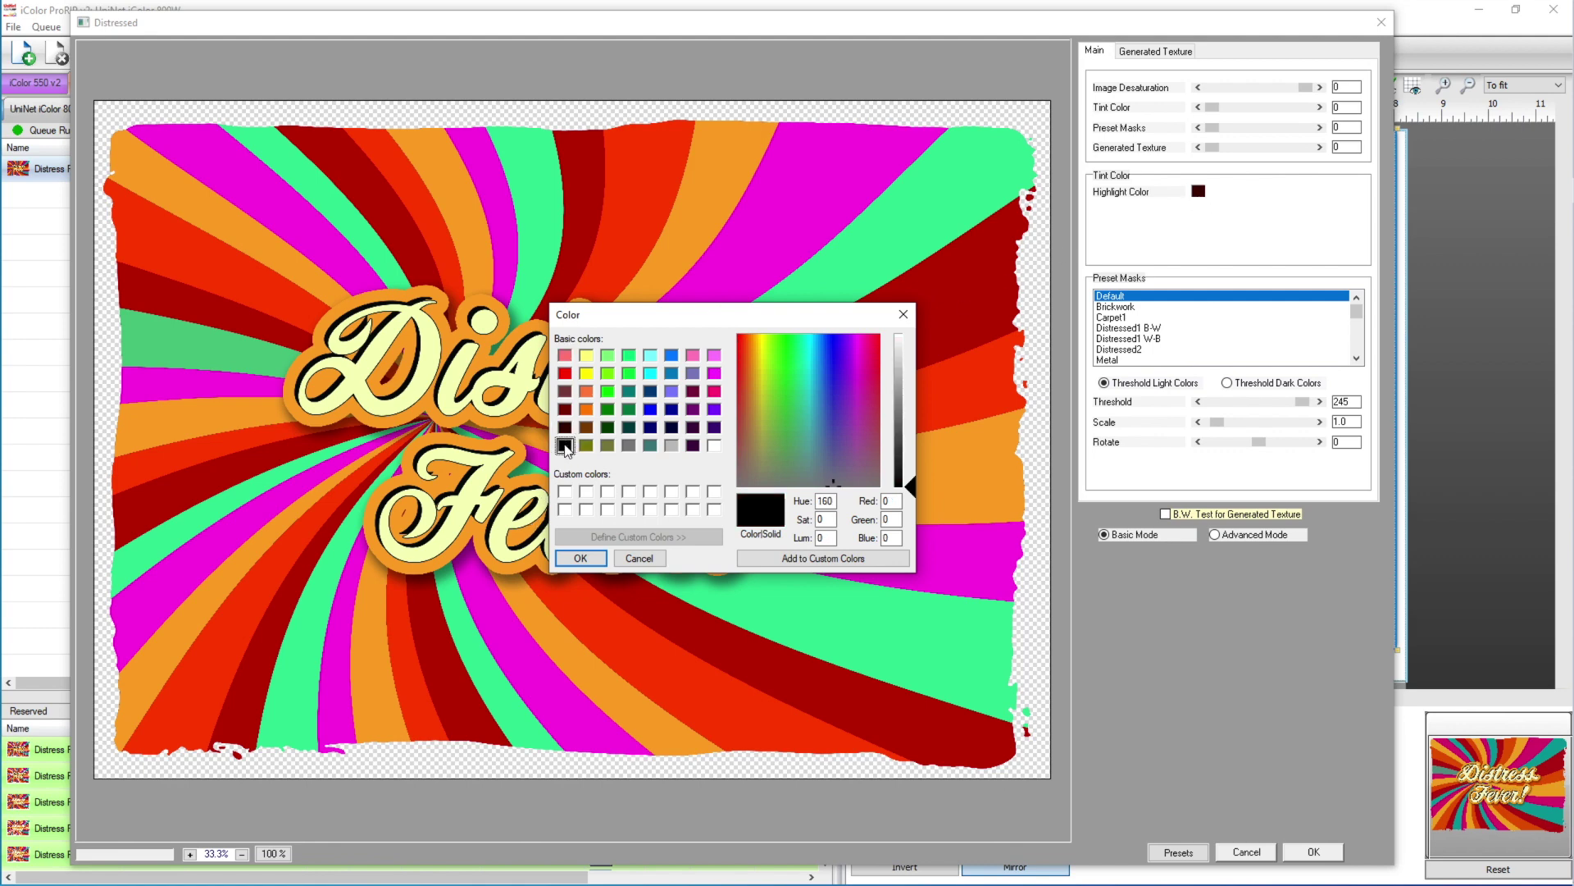
pyautogui.click(580, 558)
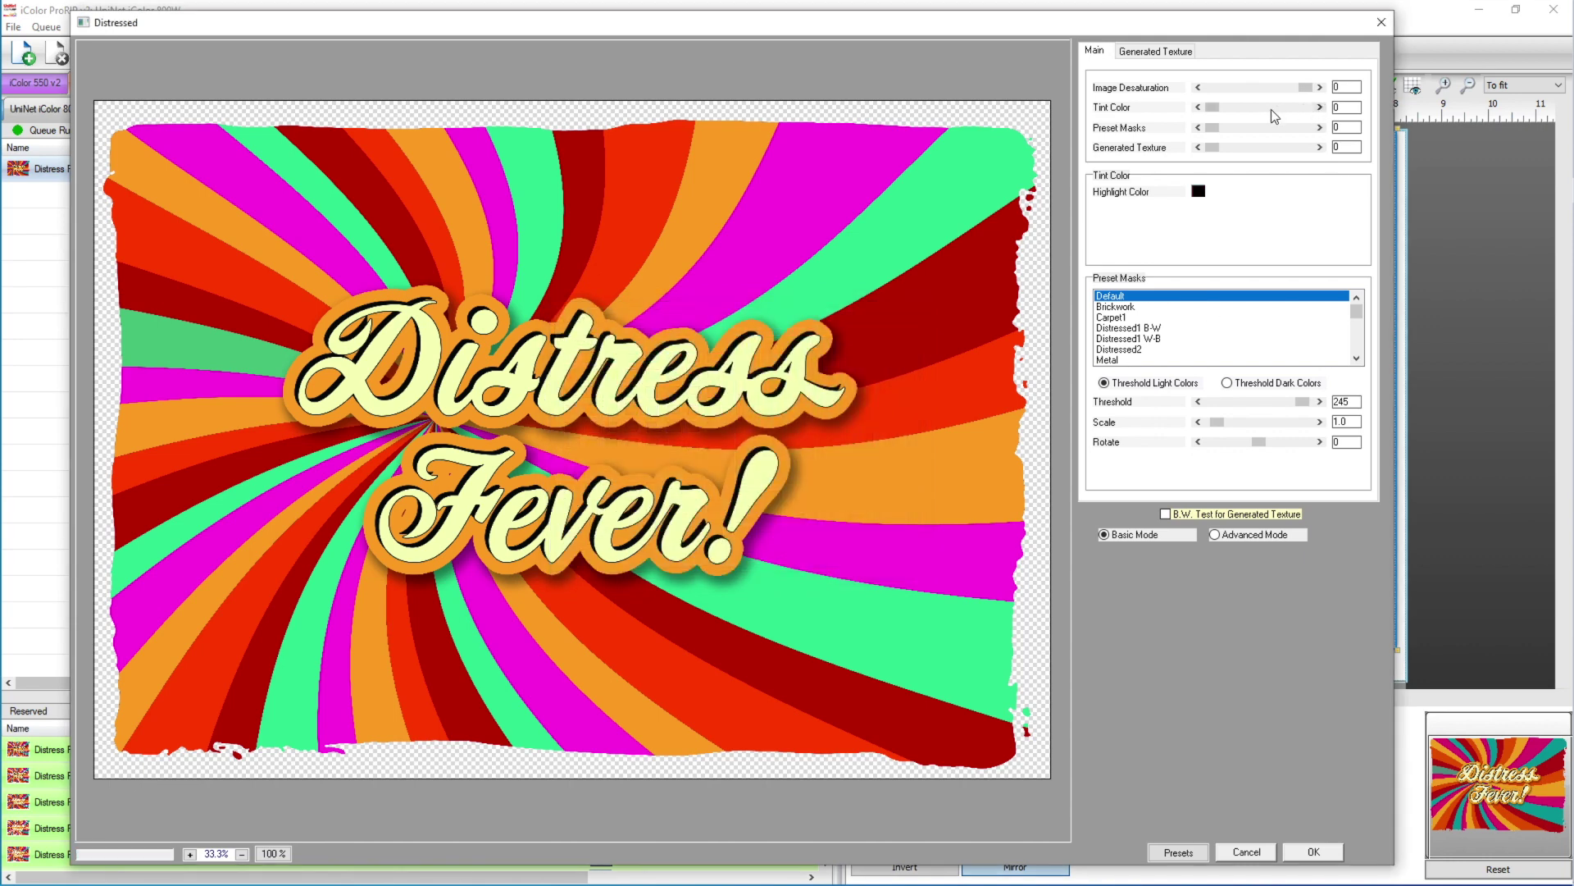
pyautogui.click(1157, 51)
pyautogui.click(1199, 87)
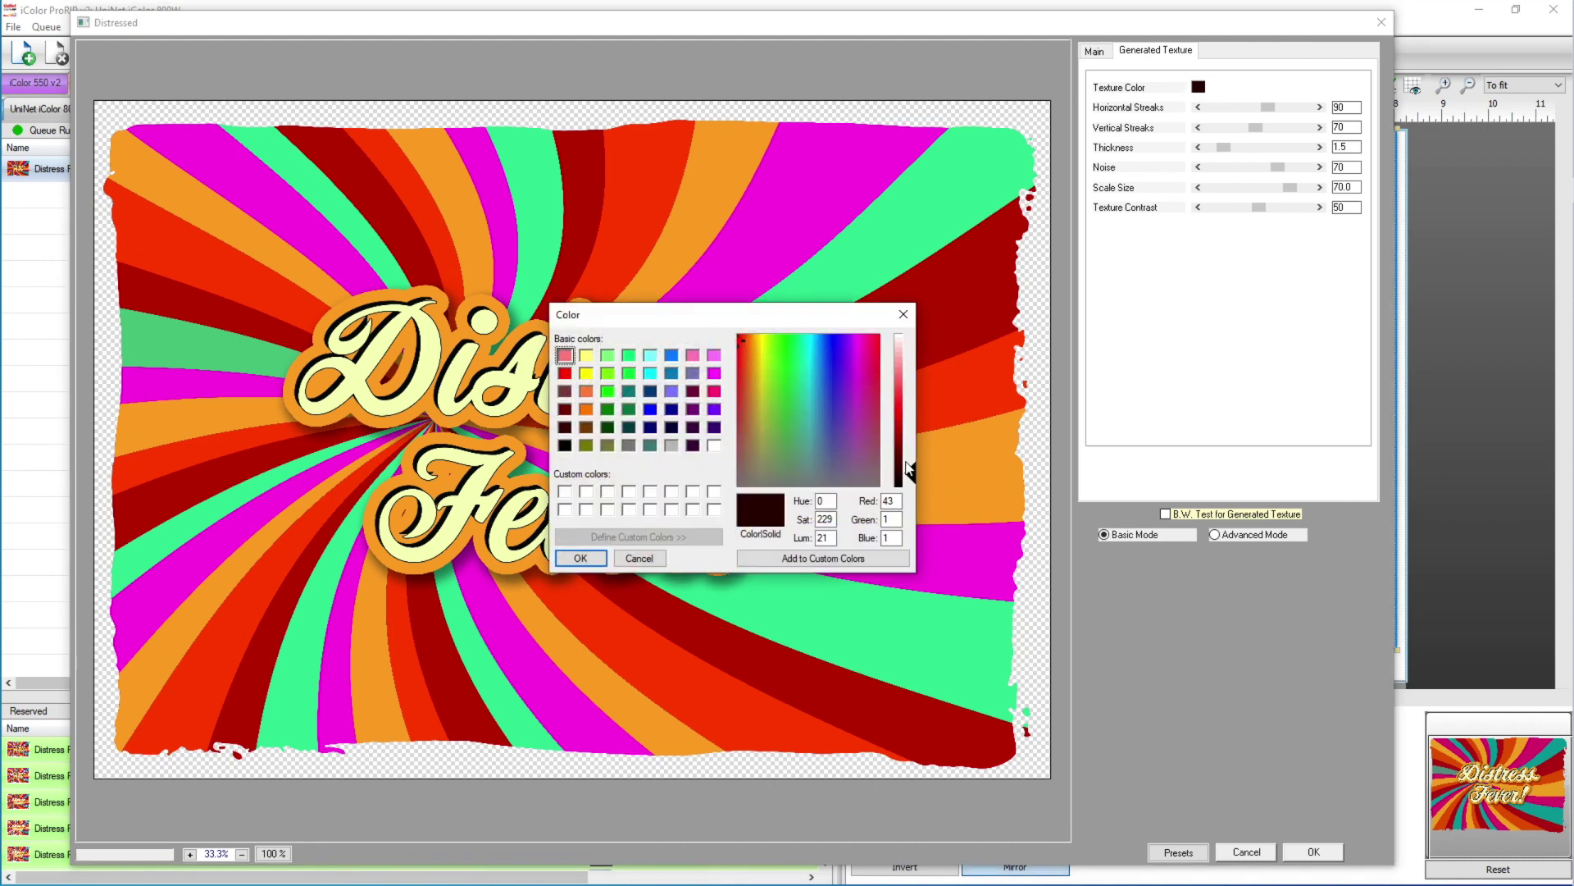
pyautogui.click(565, 447)
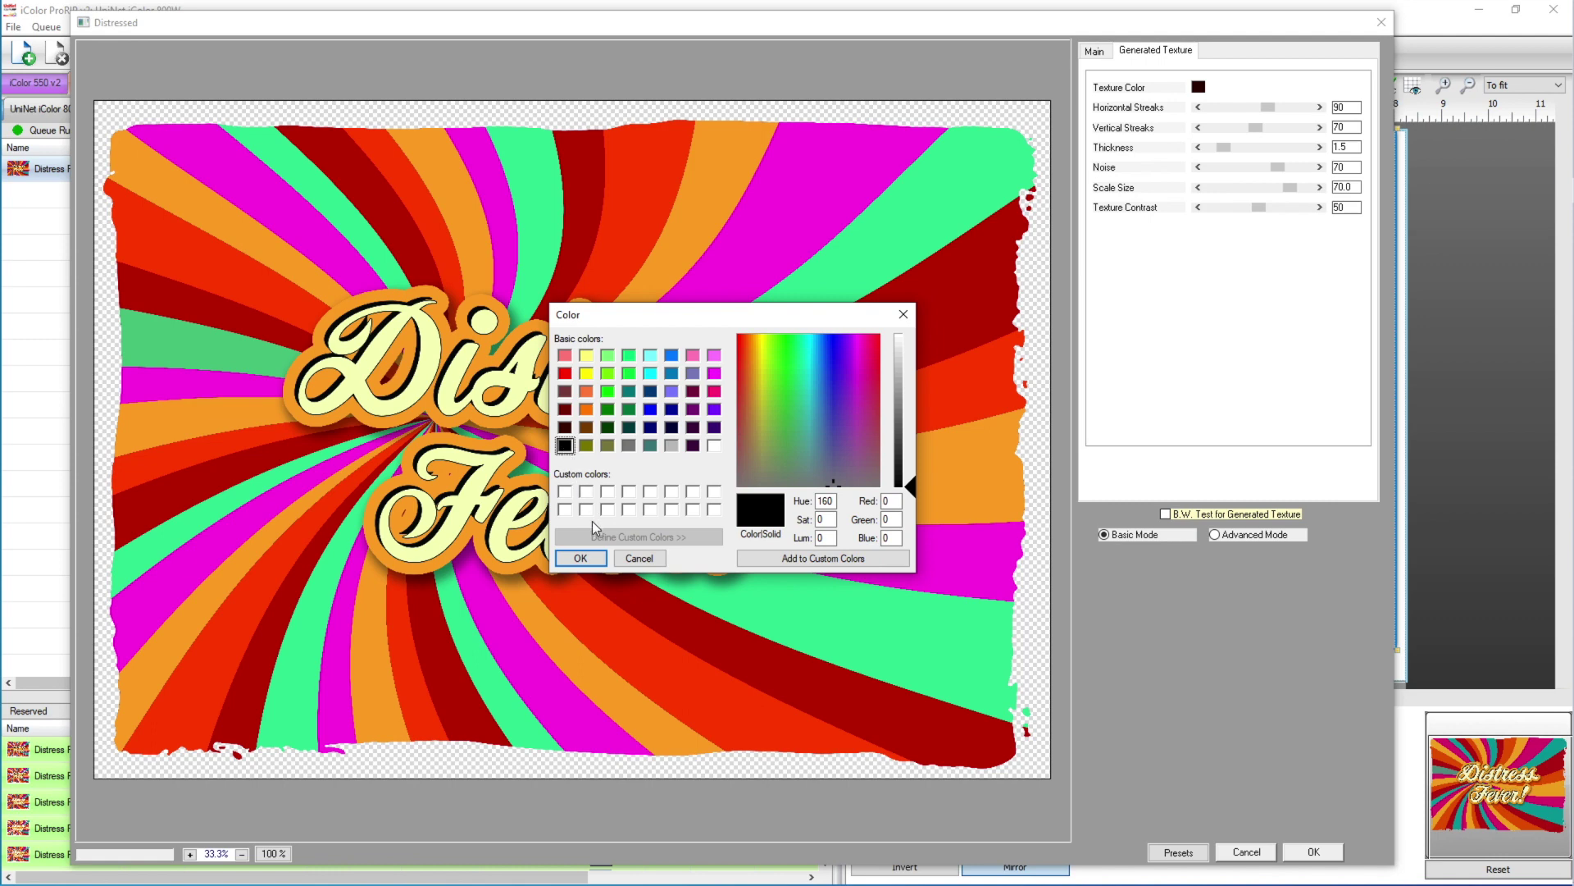
pyautogui.click(590, 559)
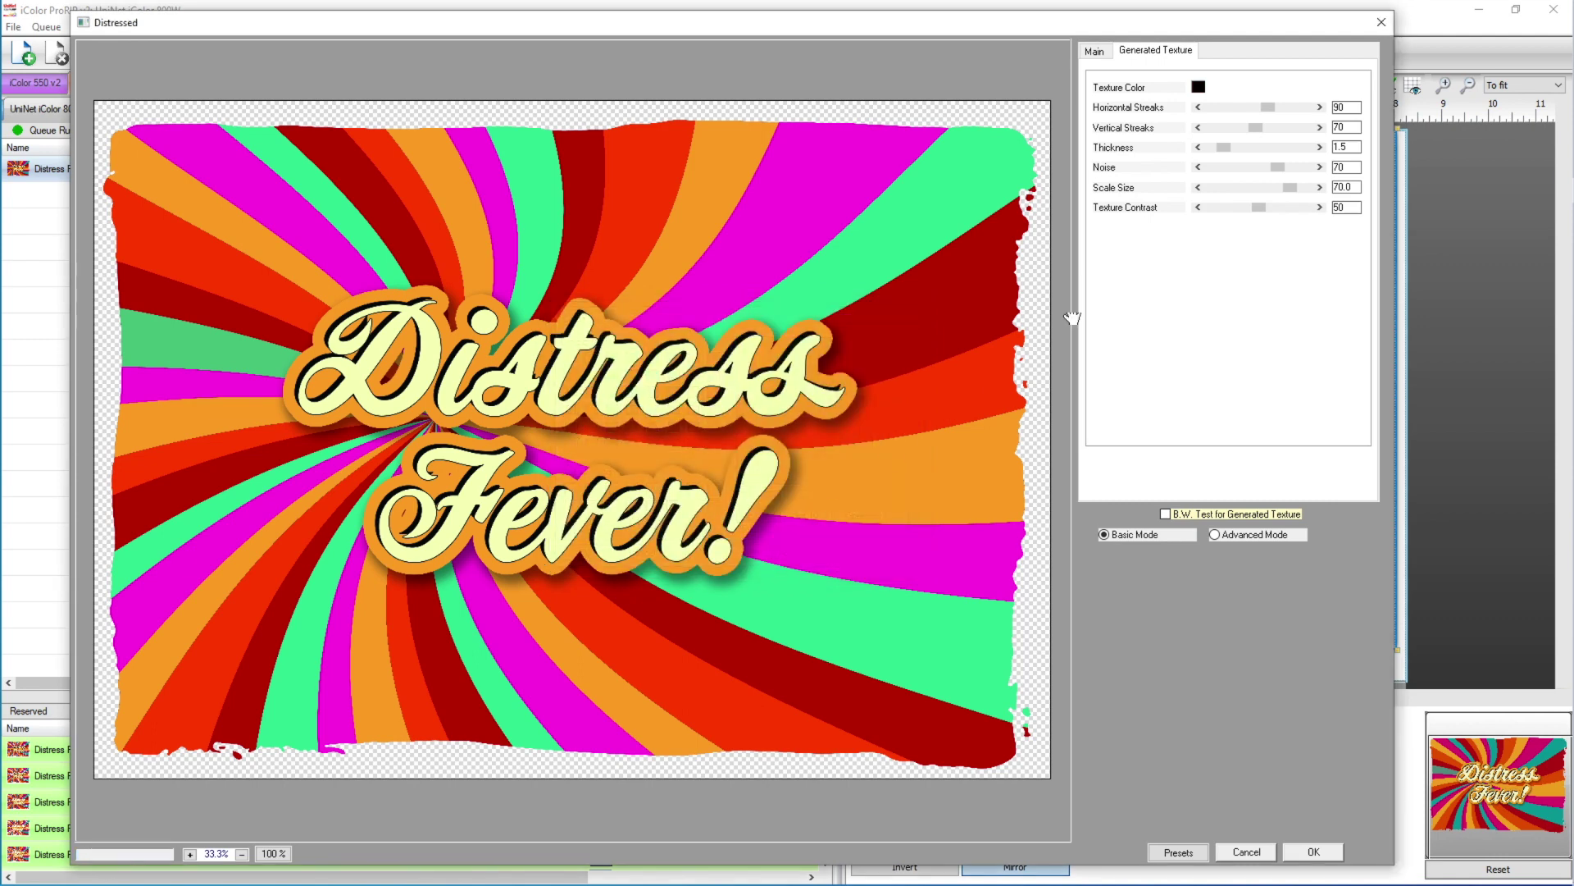
# - Switch the preset mask to threshold dark colors and raise the Preset Masks strength to 100
pyautogui.click(1097, 52)
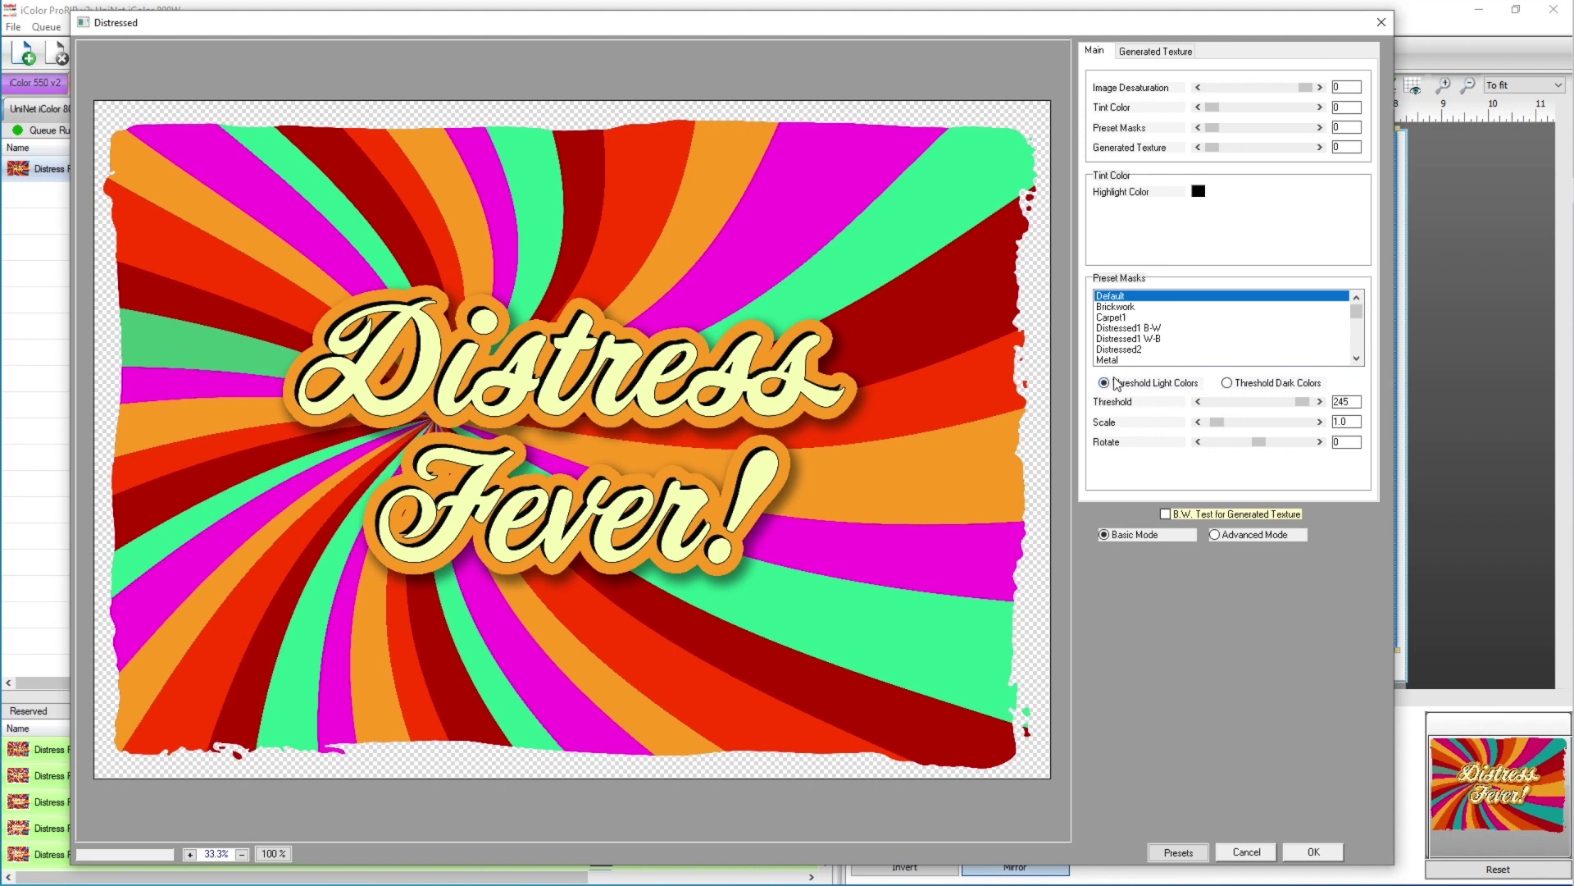
pyautogui.click(1227, 383)
pyautogui.moveTo(1211, 127); pyautogui.dragTo(1309, 130)
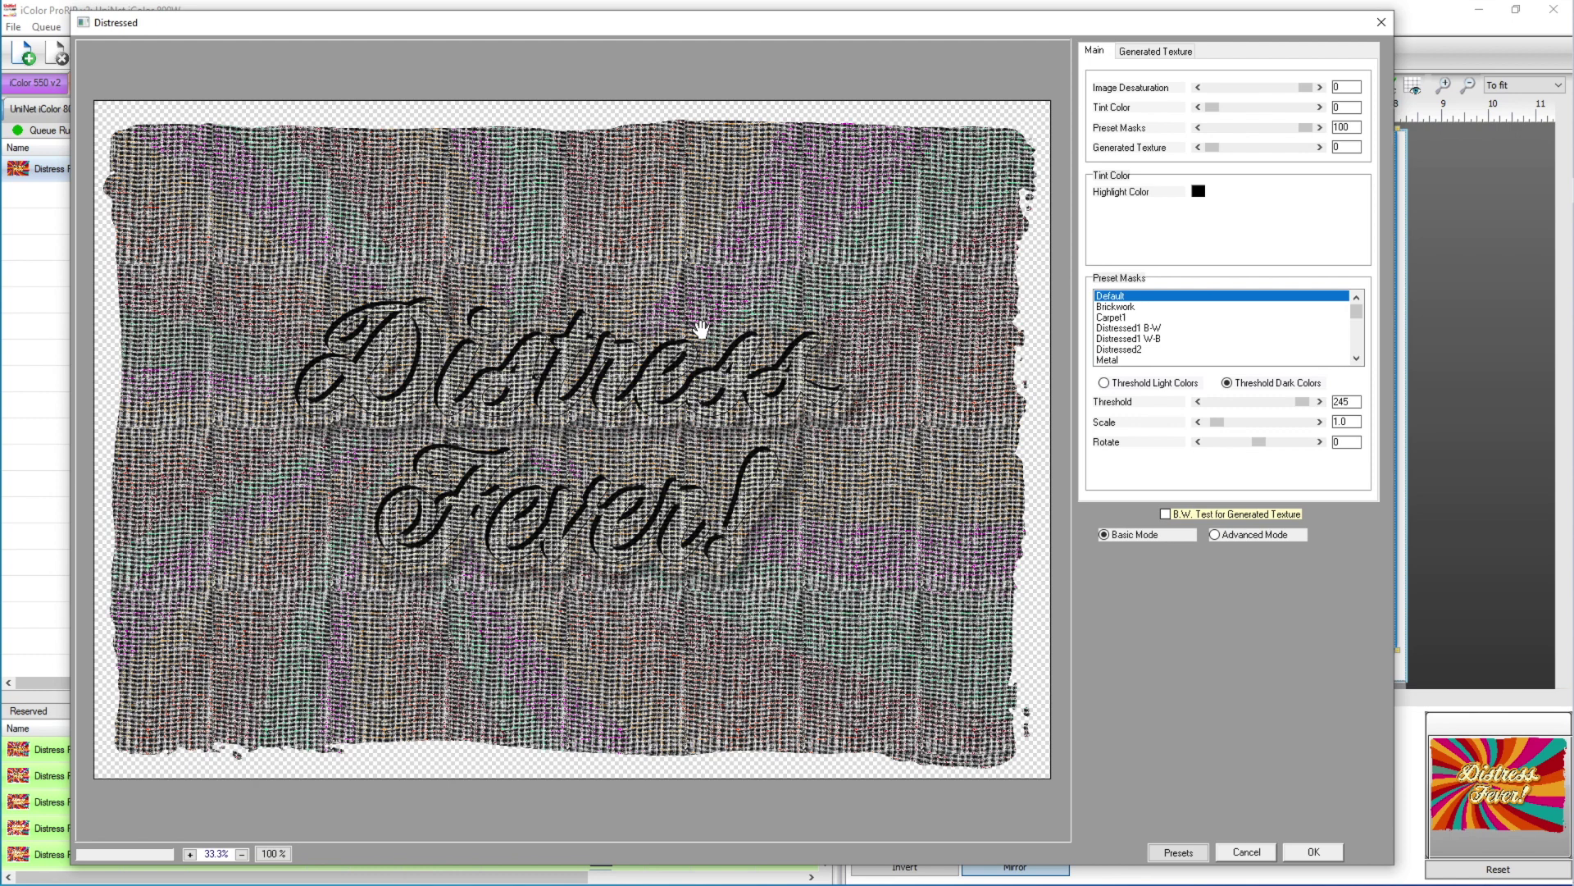
# - Try the Brickwork, Carpet1, Distressed1 W-B and Distressed2 preset masks on the artwork
pyautogui.click(1114, 308)
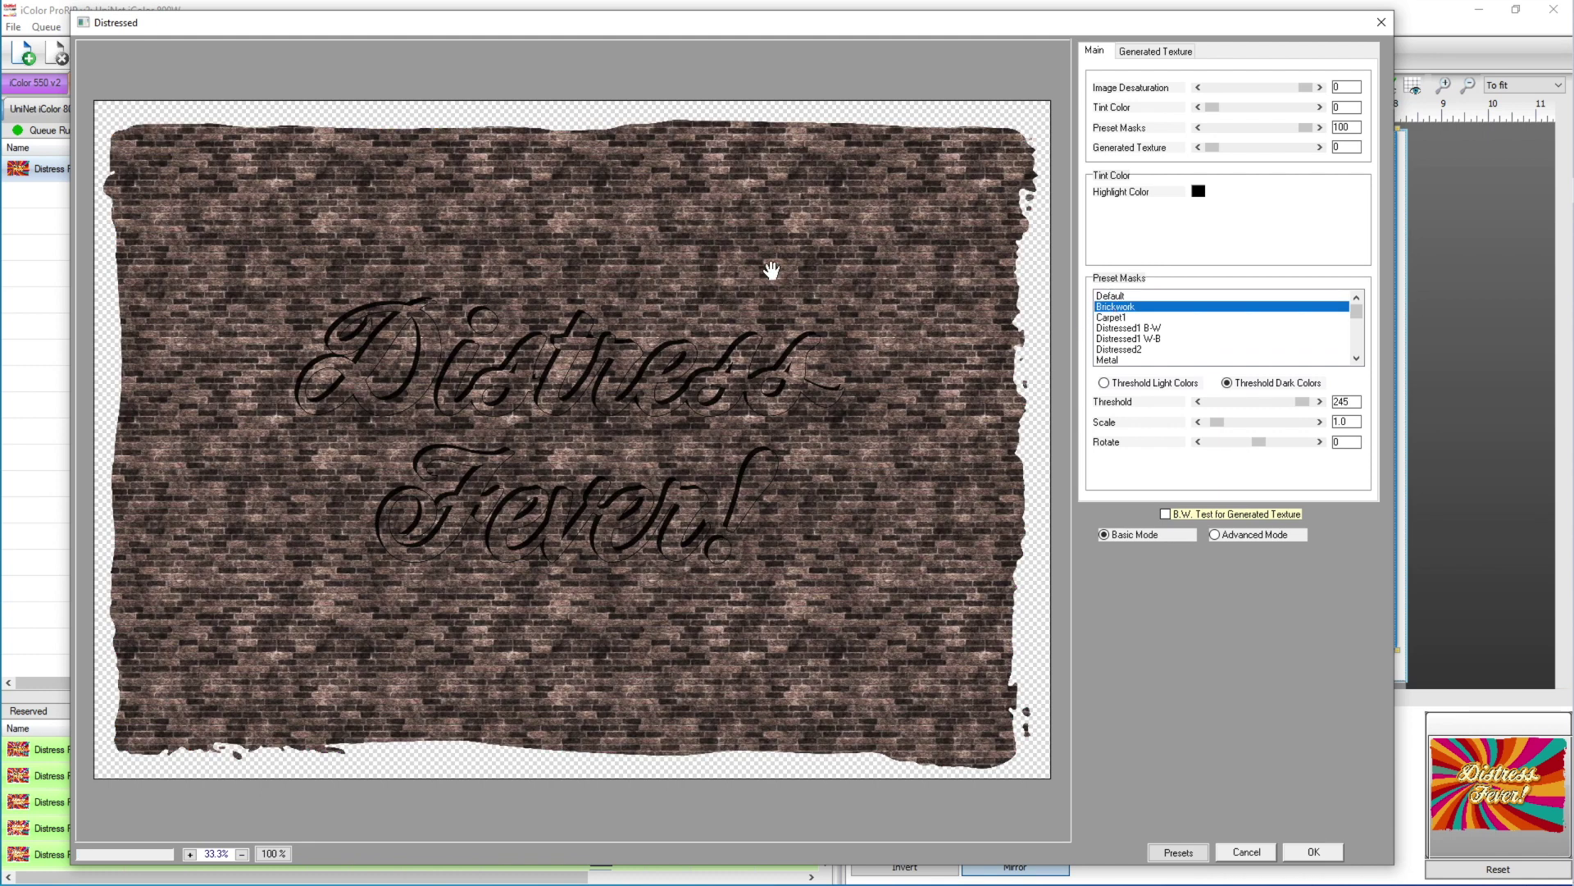
pyautogui.click(1118, 320)
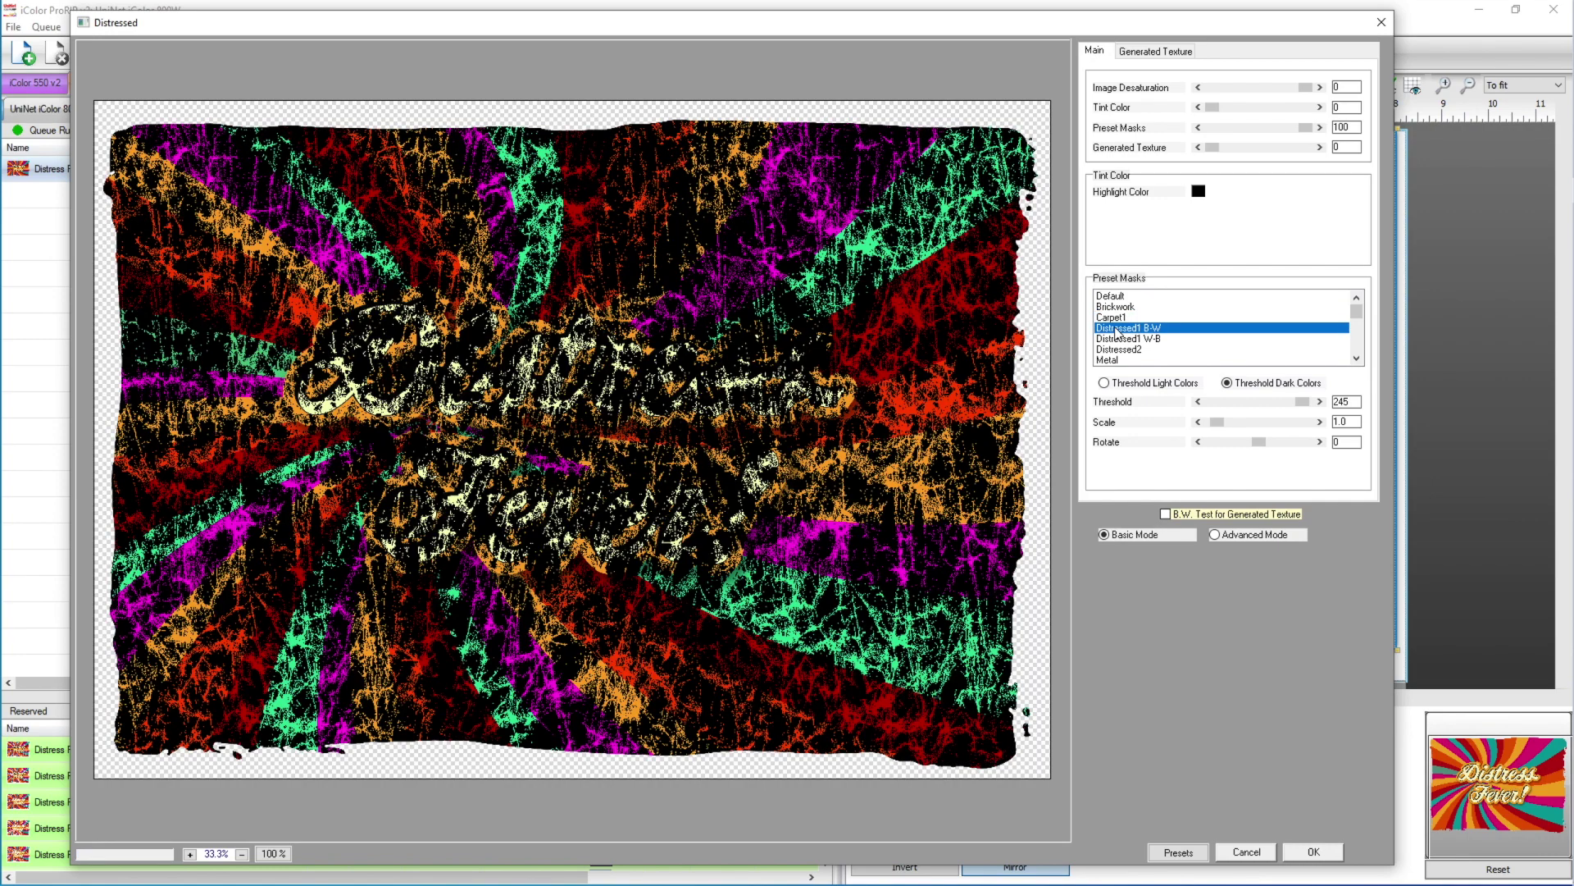
pyautogui.click(1112, 340)
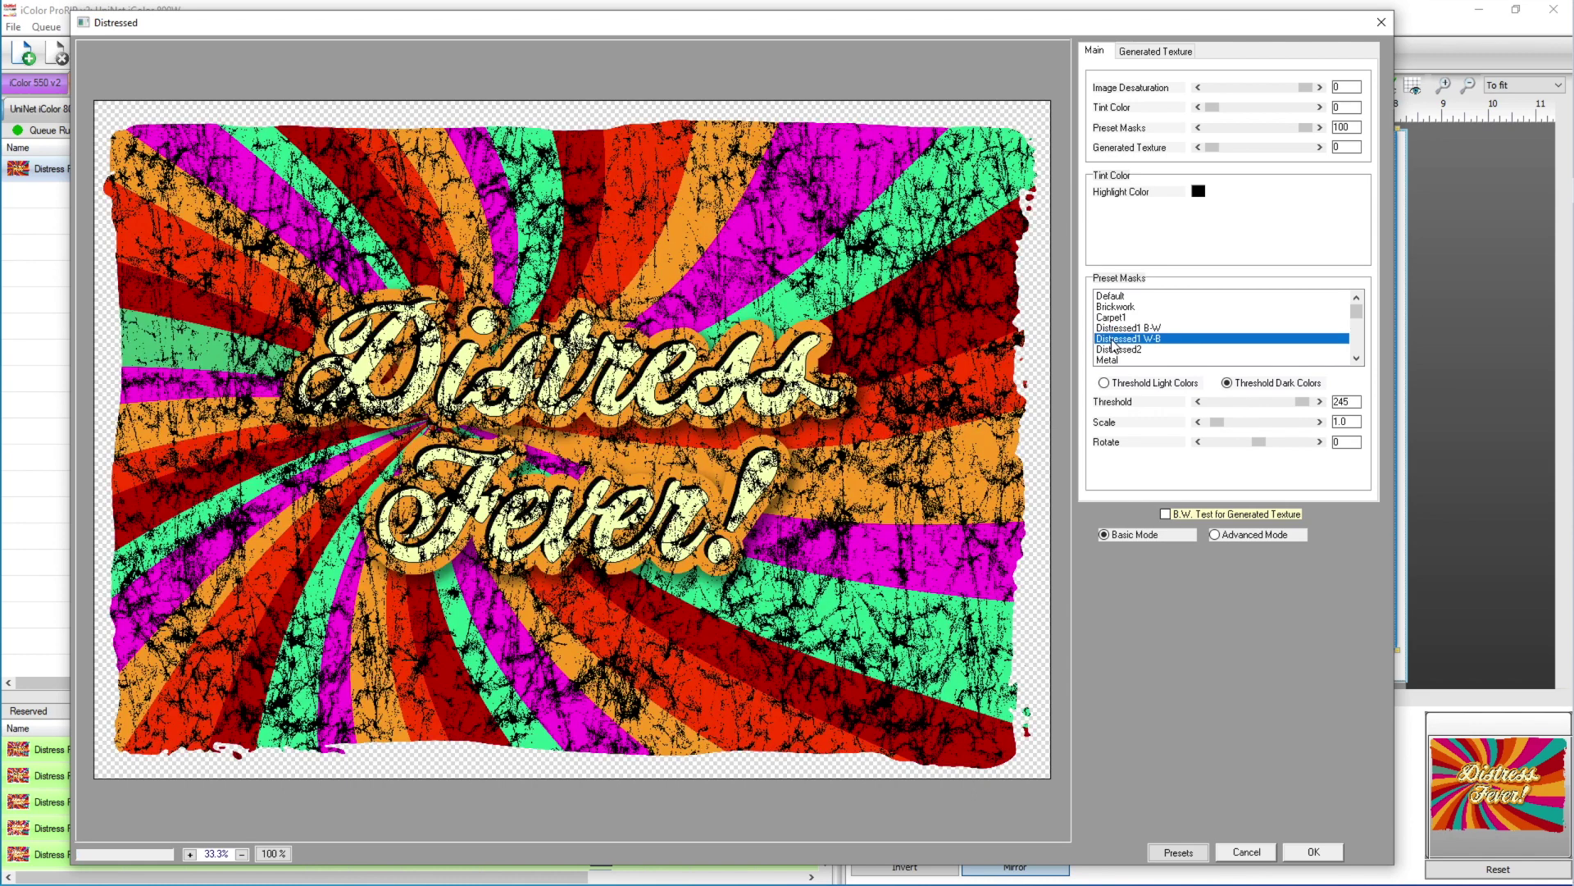
pyautogui.click(1137, 350)
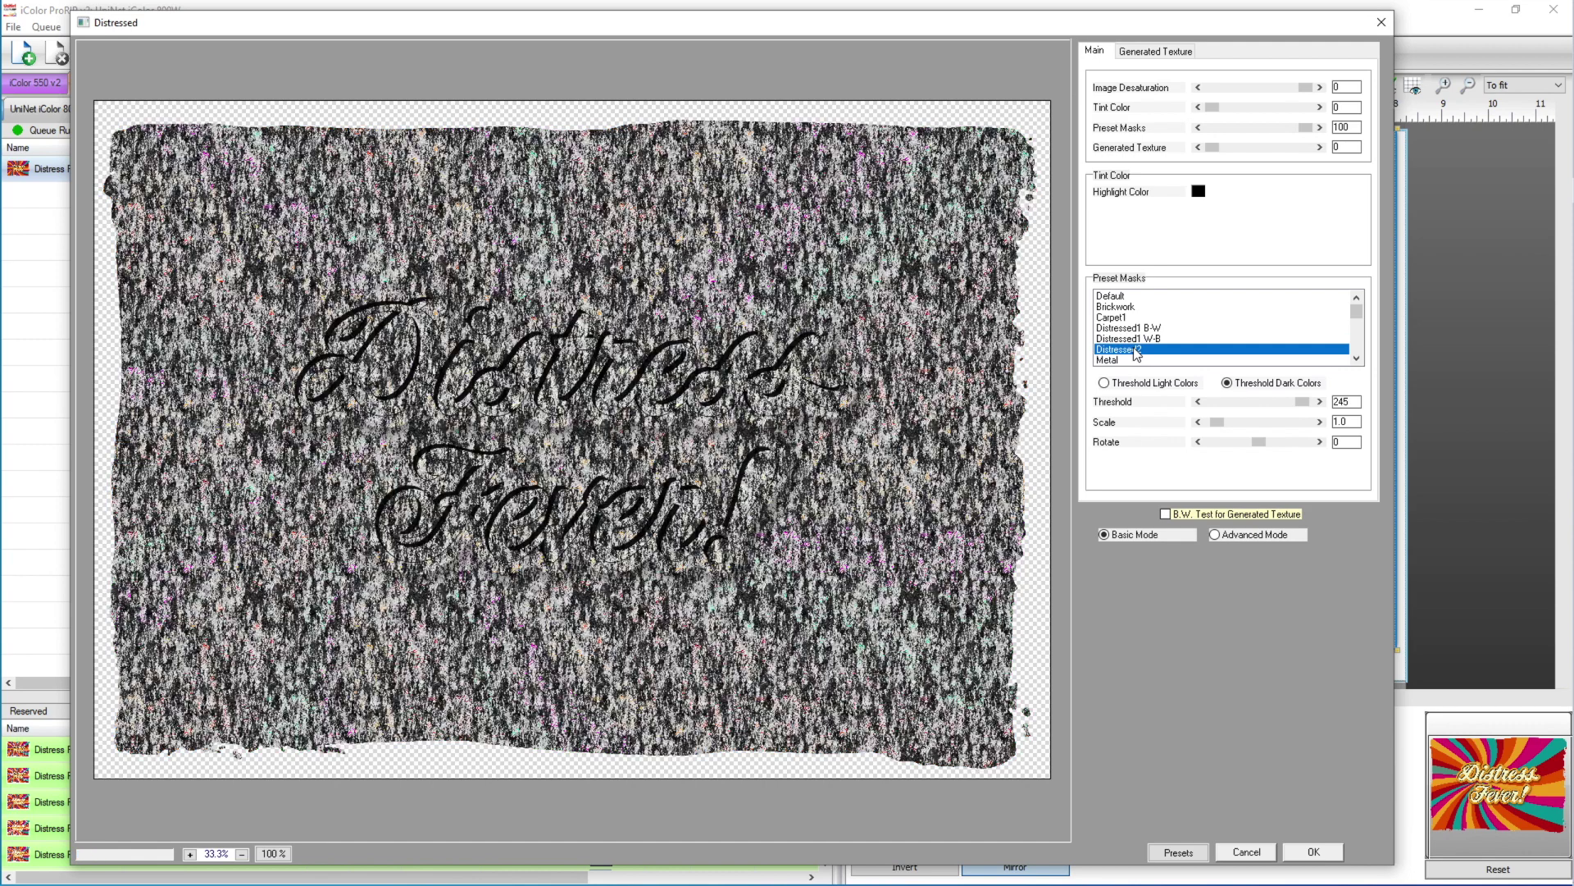
pyautogui.moveTo(1357, 310)
pyautogui.mouseDown()
pyautogui.moveTo(1354, 354)
pyautogui.moveTo(1353, 306)
pyautogui.mouseUp()
# - Choose the Carpet1 preset mask and set its threshold to 40 and its scale to 9.9
pyautogui.click(1117, 320)
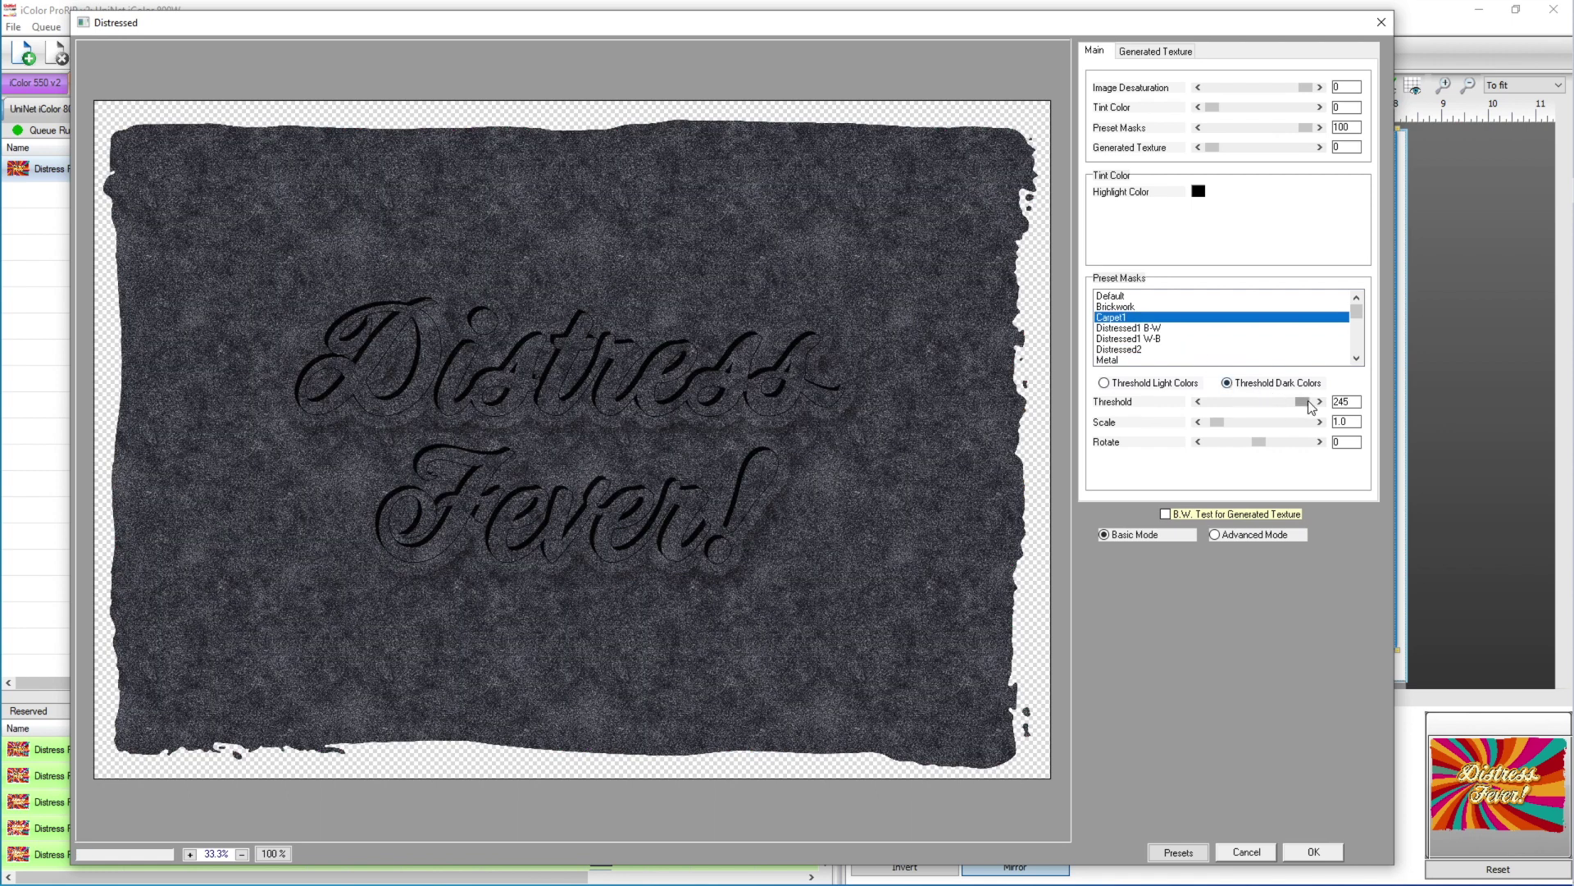
pyautogui.moveTo(1306, 405); pyautogui.dragTo(1238, 407)
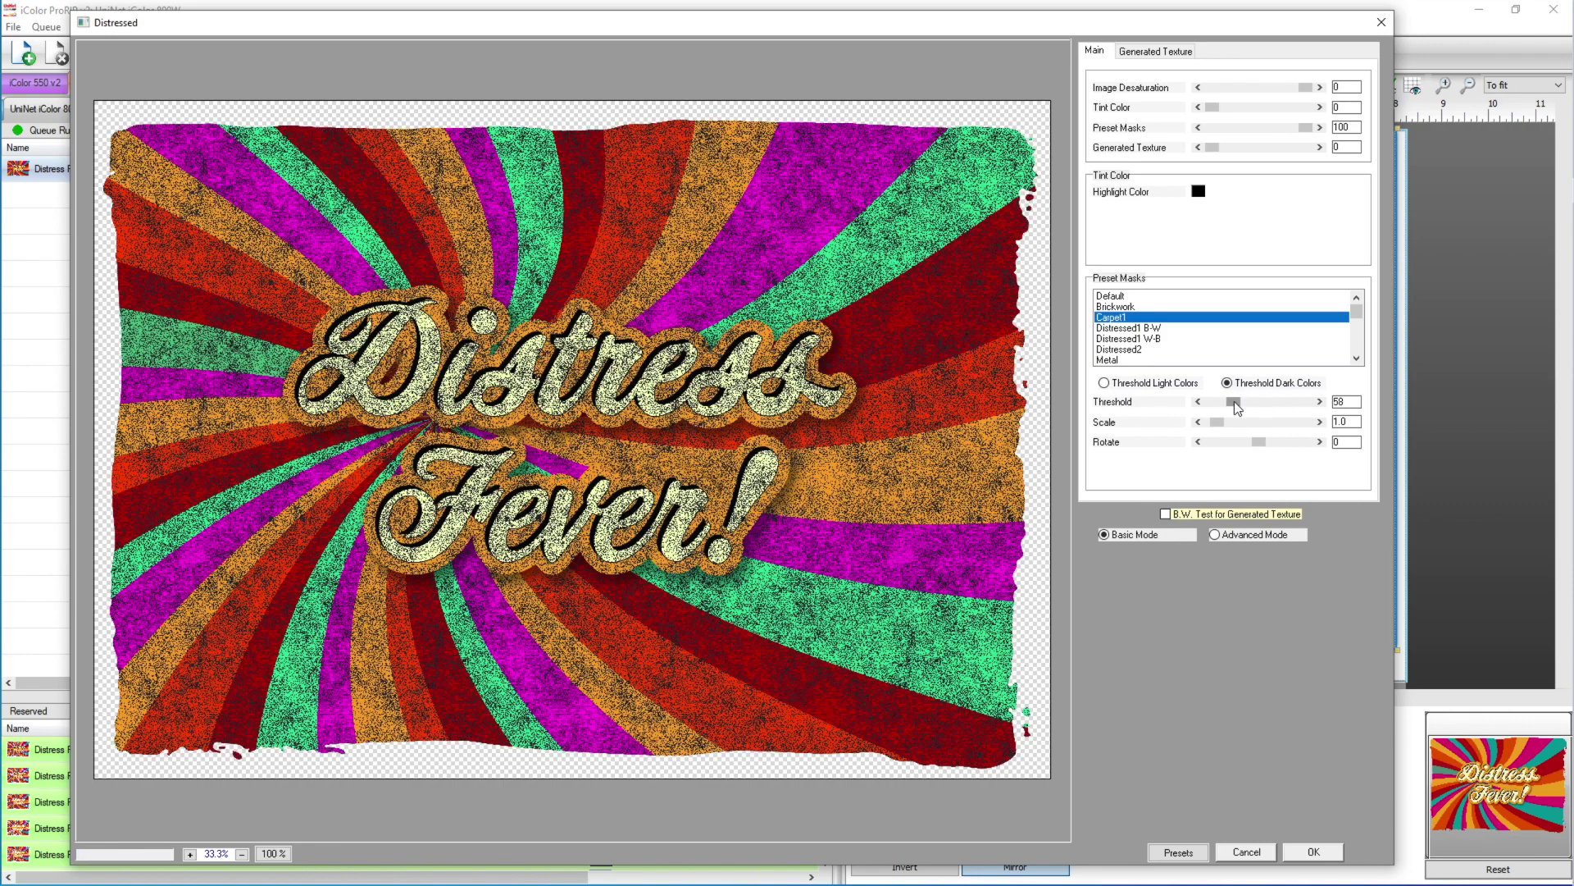
pyautogui.moveTo(1219, 426); pyautogui.dragTo(1305, 425)
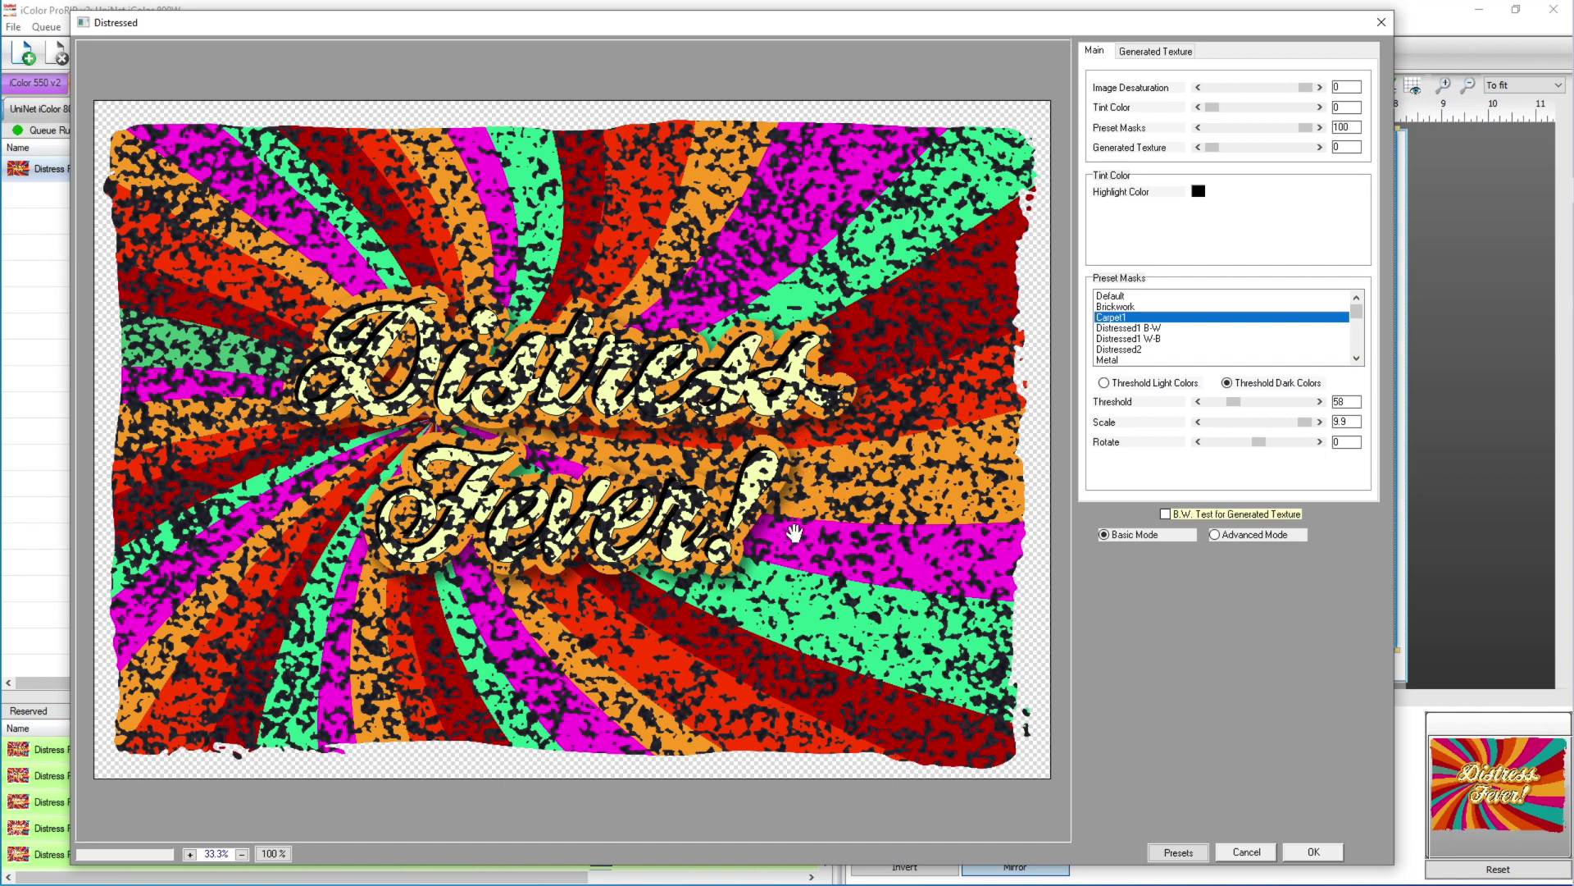
pyautogui.moveTo(1234, 402); pyautogui.dragTo(1226, 401)
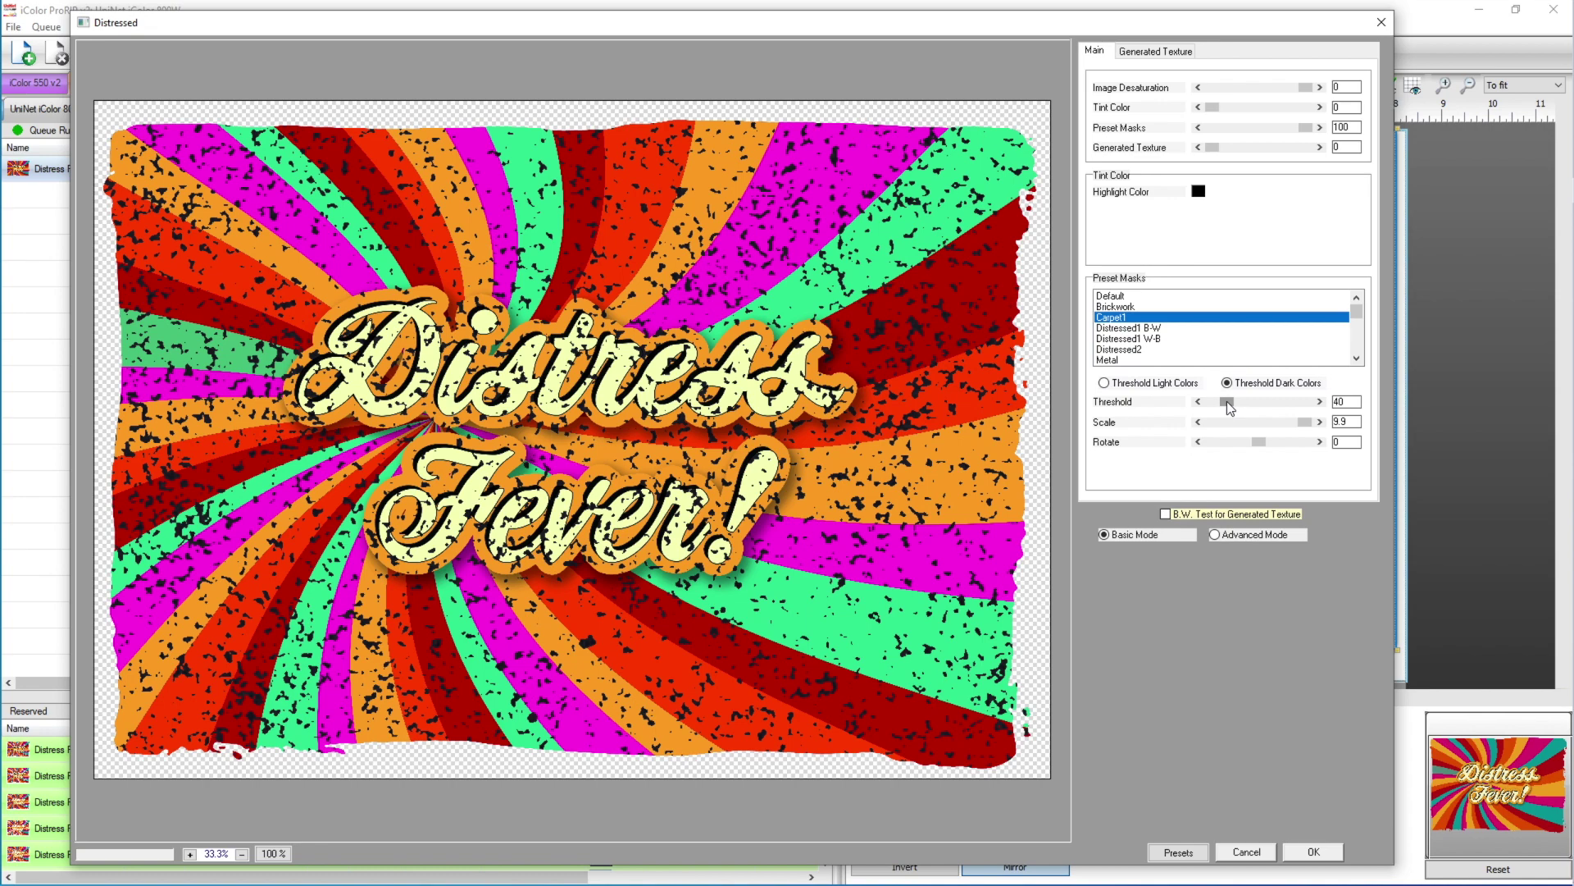
pyautogui.moveTo(1227, 401); pyautogui.dragTo(1226, 402)
pyautogui.moveTo(1227, 401); pyautogui.dragTo(1228, 402)
# - Compare smaller scales for the Carpet1 mask and settle on a scale of 3.2
pyautogui.moveTo(1305, 423); pyautogui.dragTo(1210, 423)
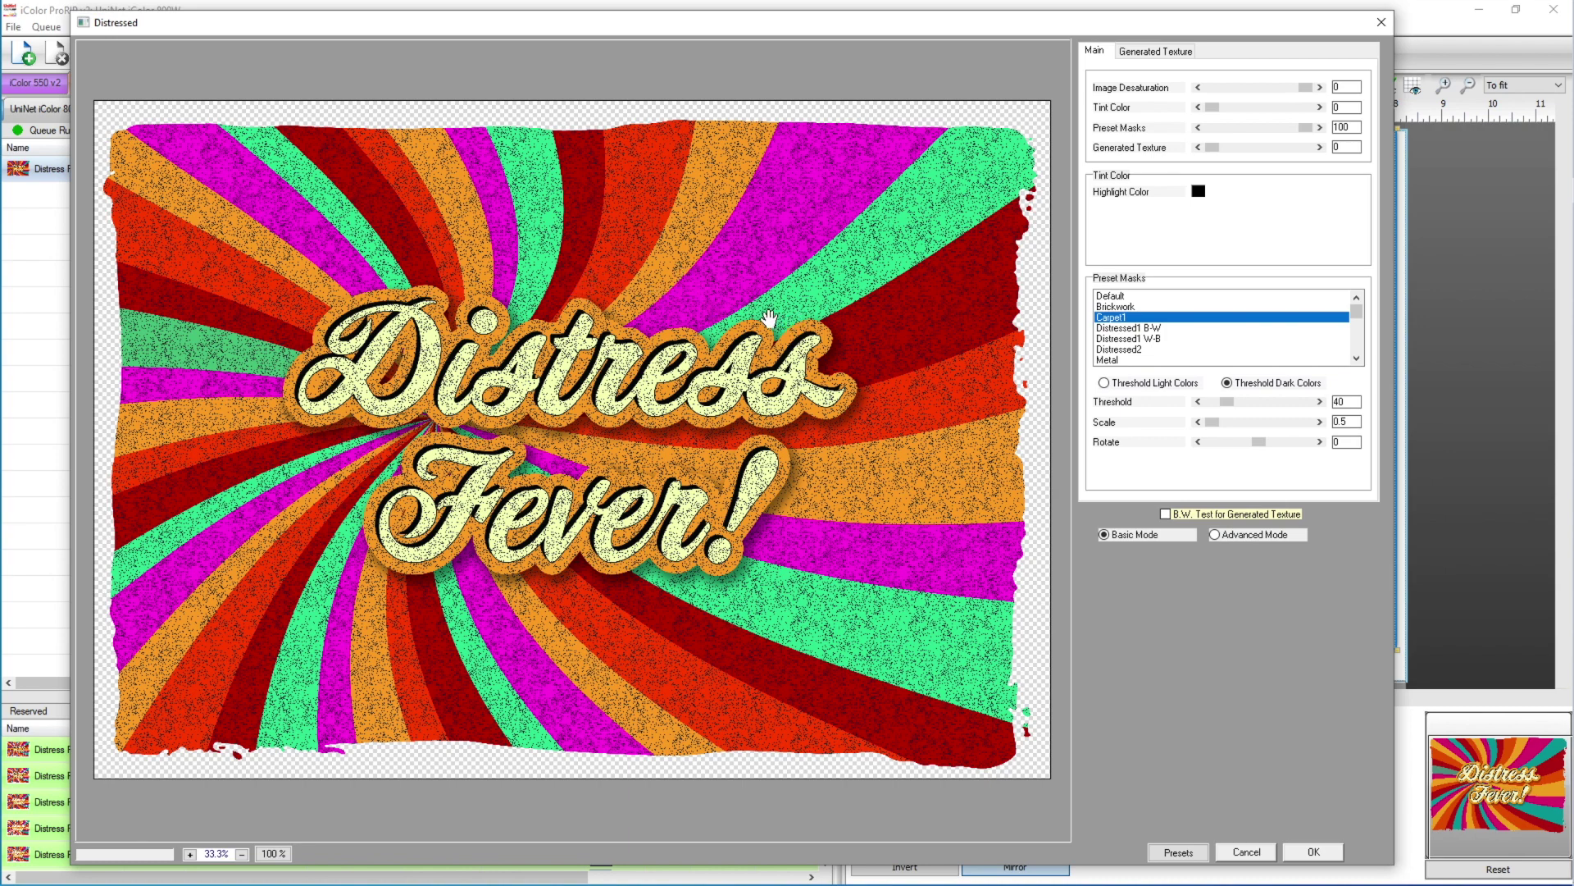
pyautogui.click(1218, 421)
pyautogui.moveTo(1219, 422); pyautogui.dragTo(1232, 420)
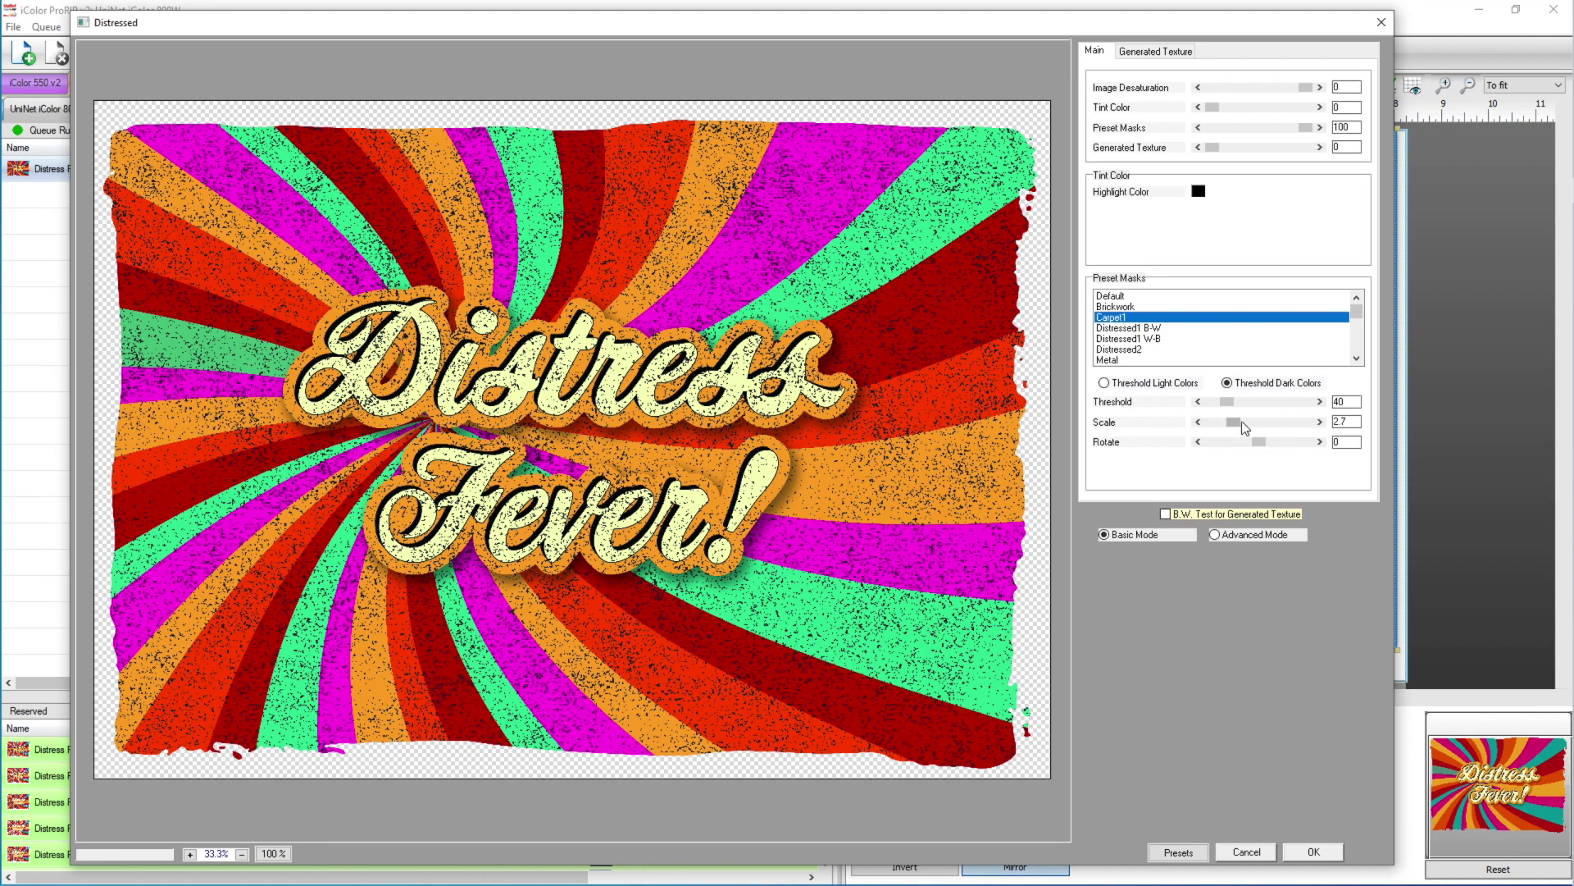
pyautogui.moveTo(1246, 421); pyautogui.dragTo(1241, 422)
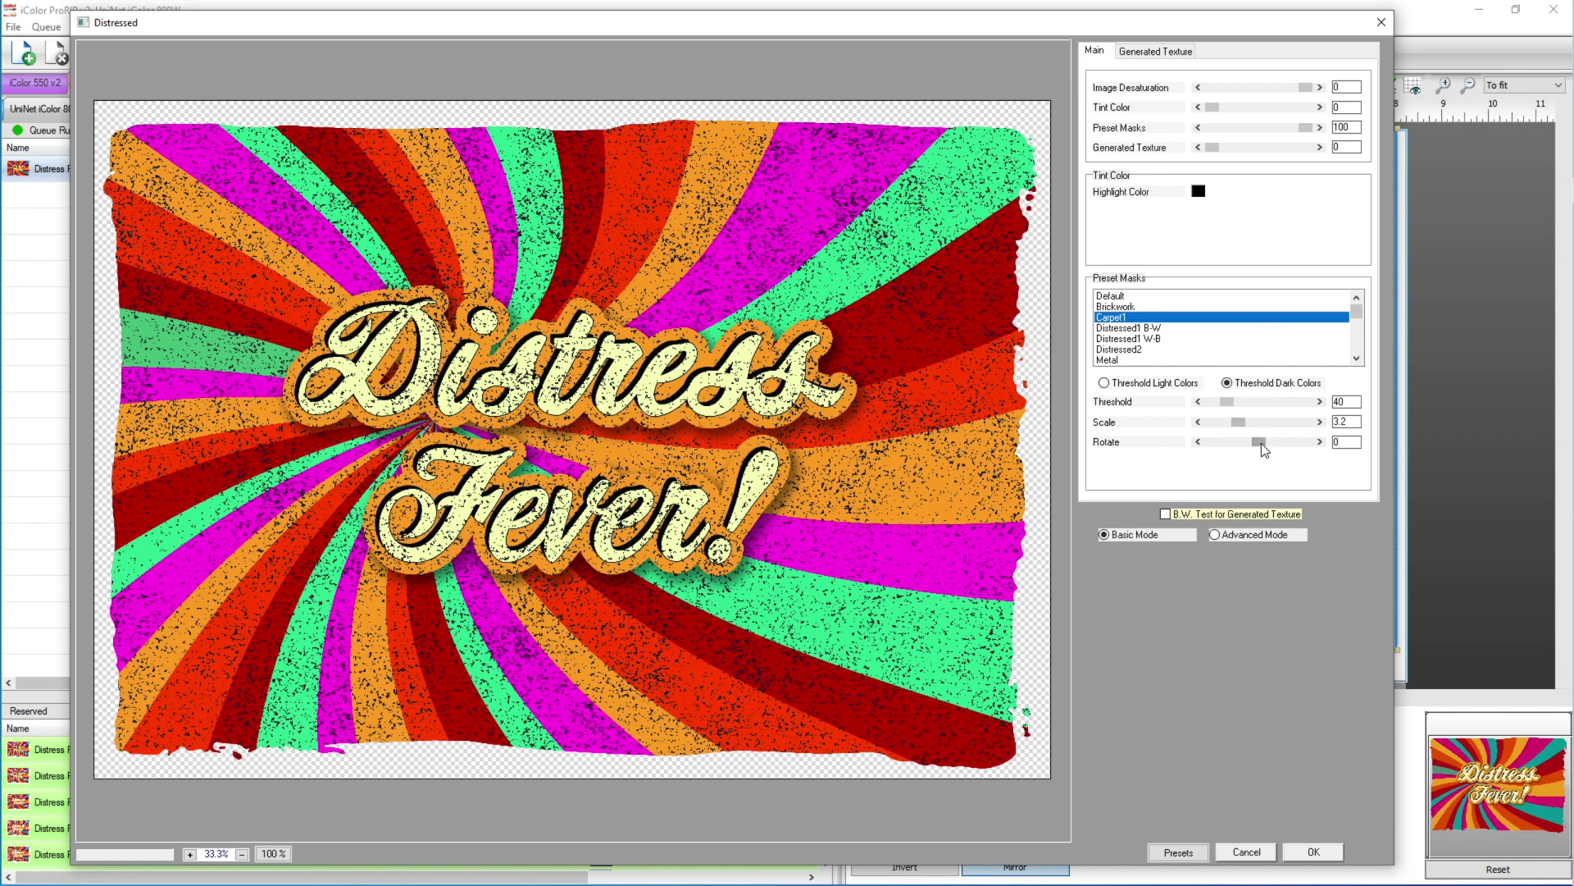
# - Set the mask rotation to 6 and apply the Distressed effect to the job
pyautogui.moveTo(1259, 442); pyautogui.dragTo(1236, 443)
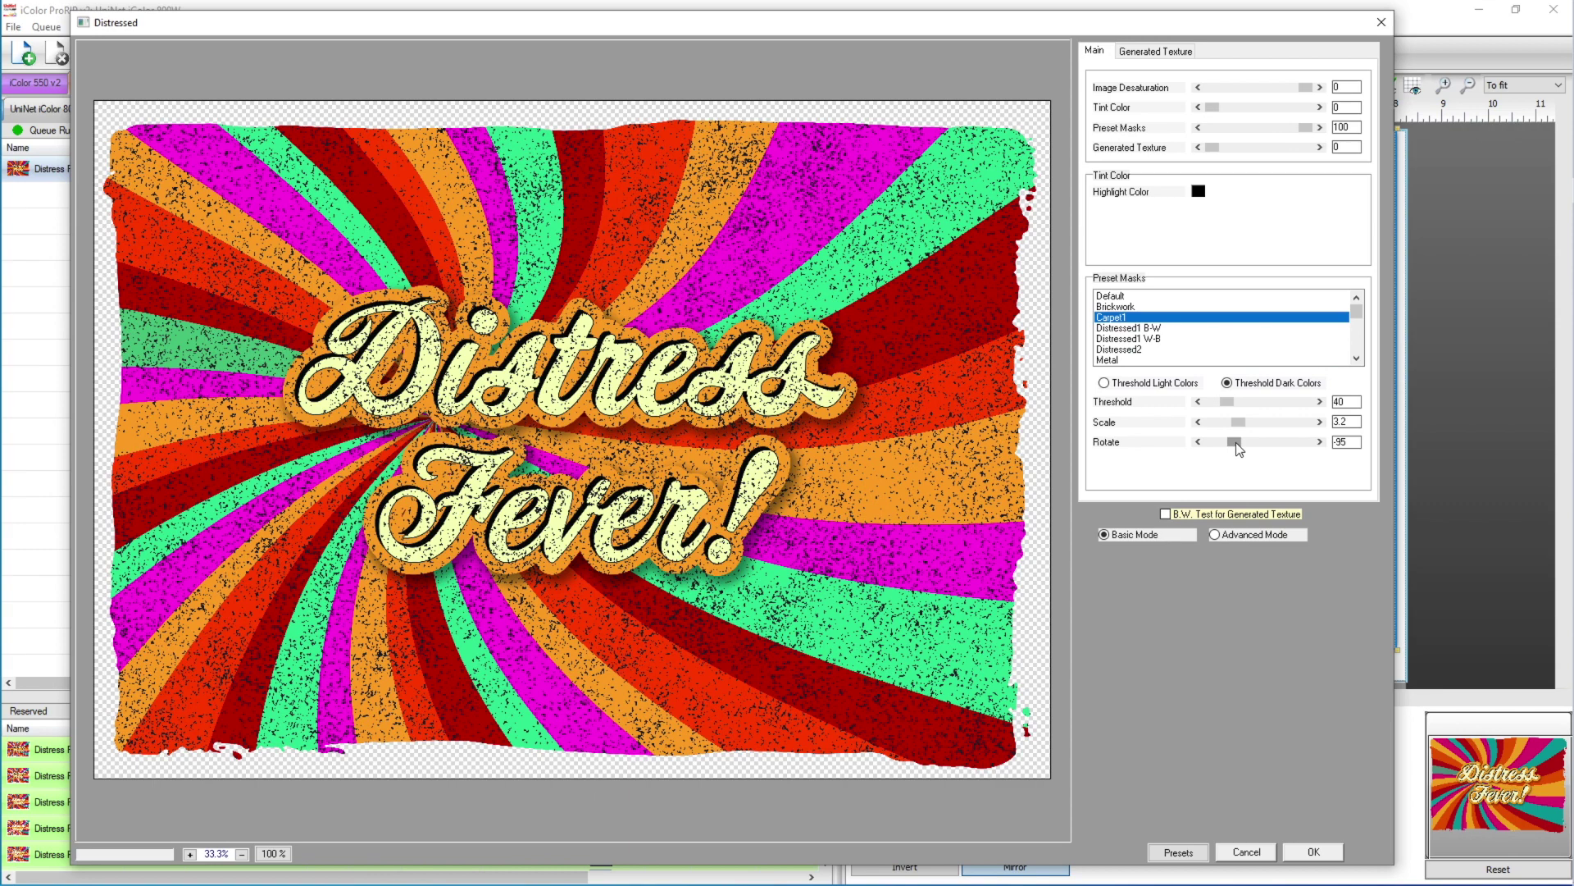
pyautogui.moveTo(1236, 441); pyautogui.dragTo(1263, 445)
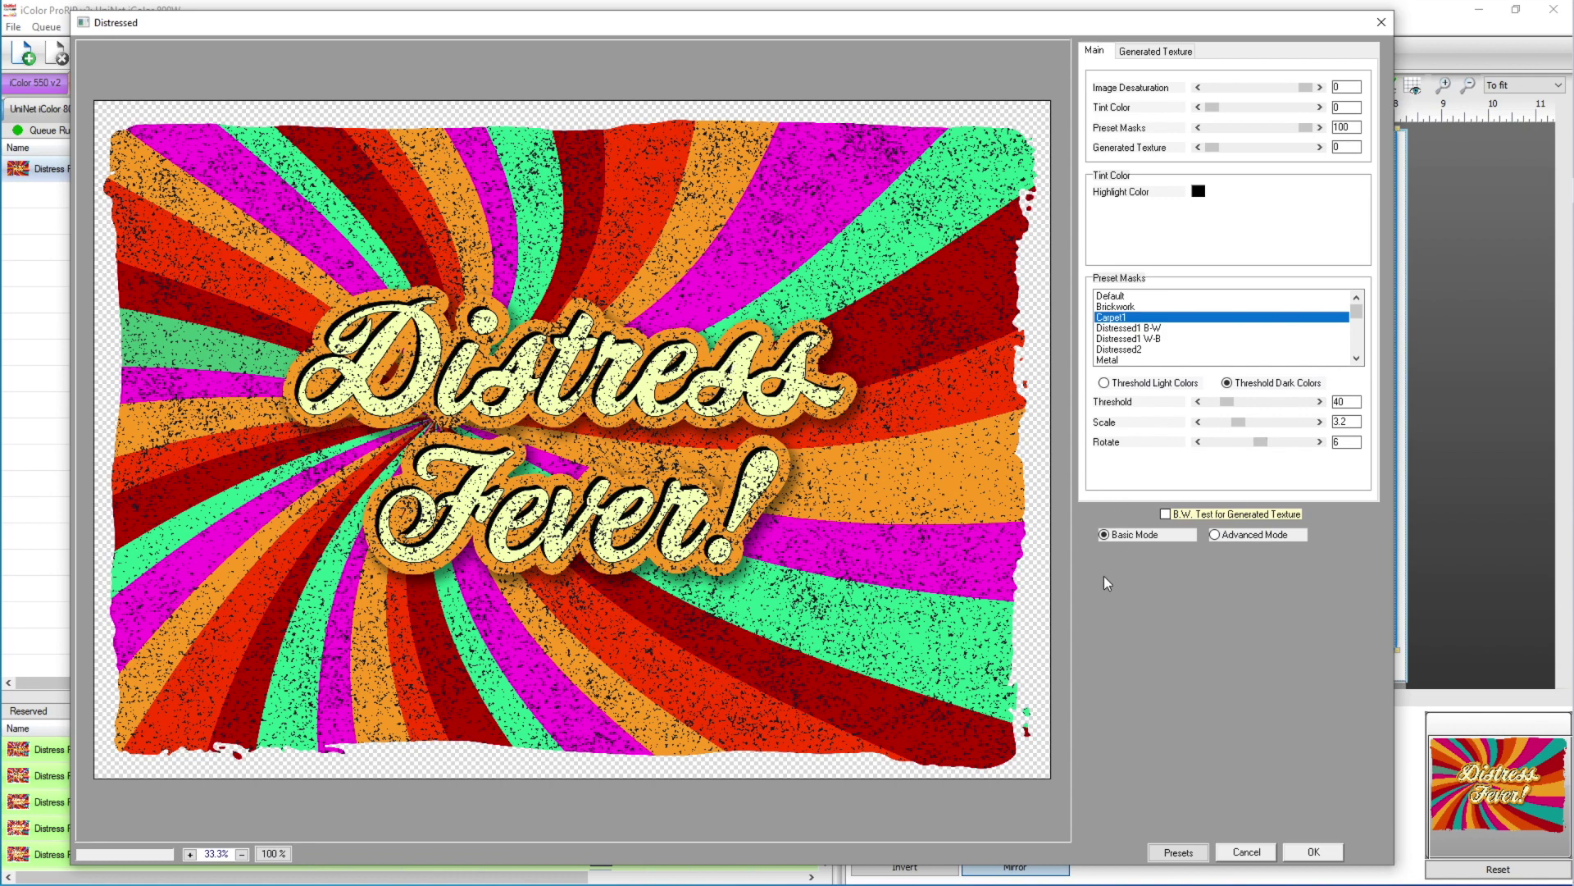
pyautogui.click(1313, 853)
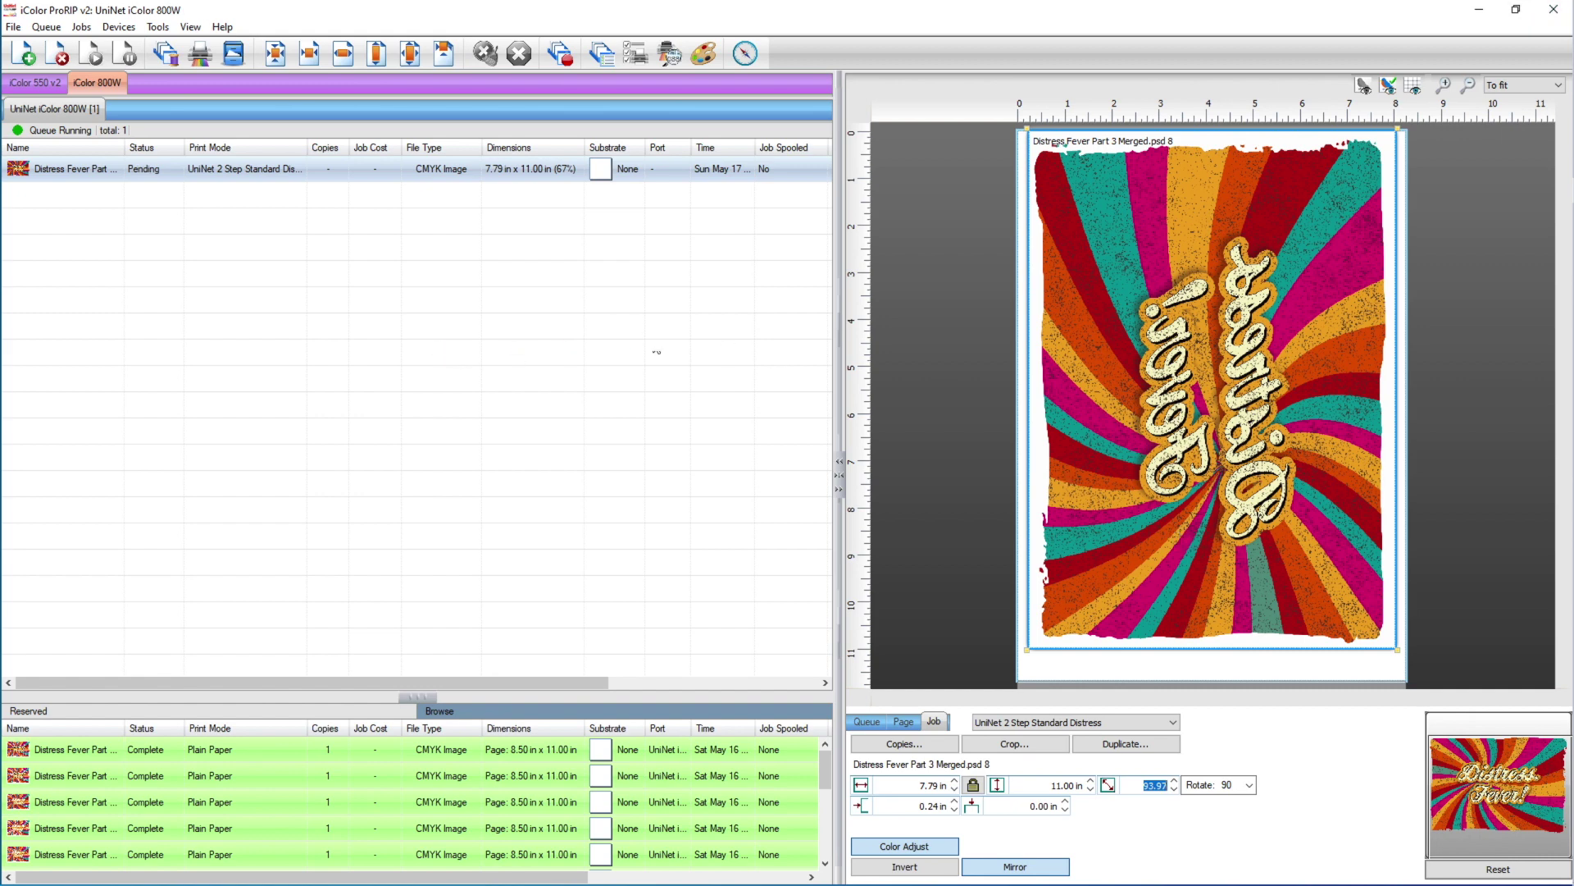
# - Open the KnockMeBlackOut production plug-in for the job with its preview magnified to 100%
pyautogui.click(82, 27)
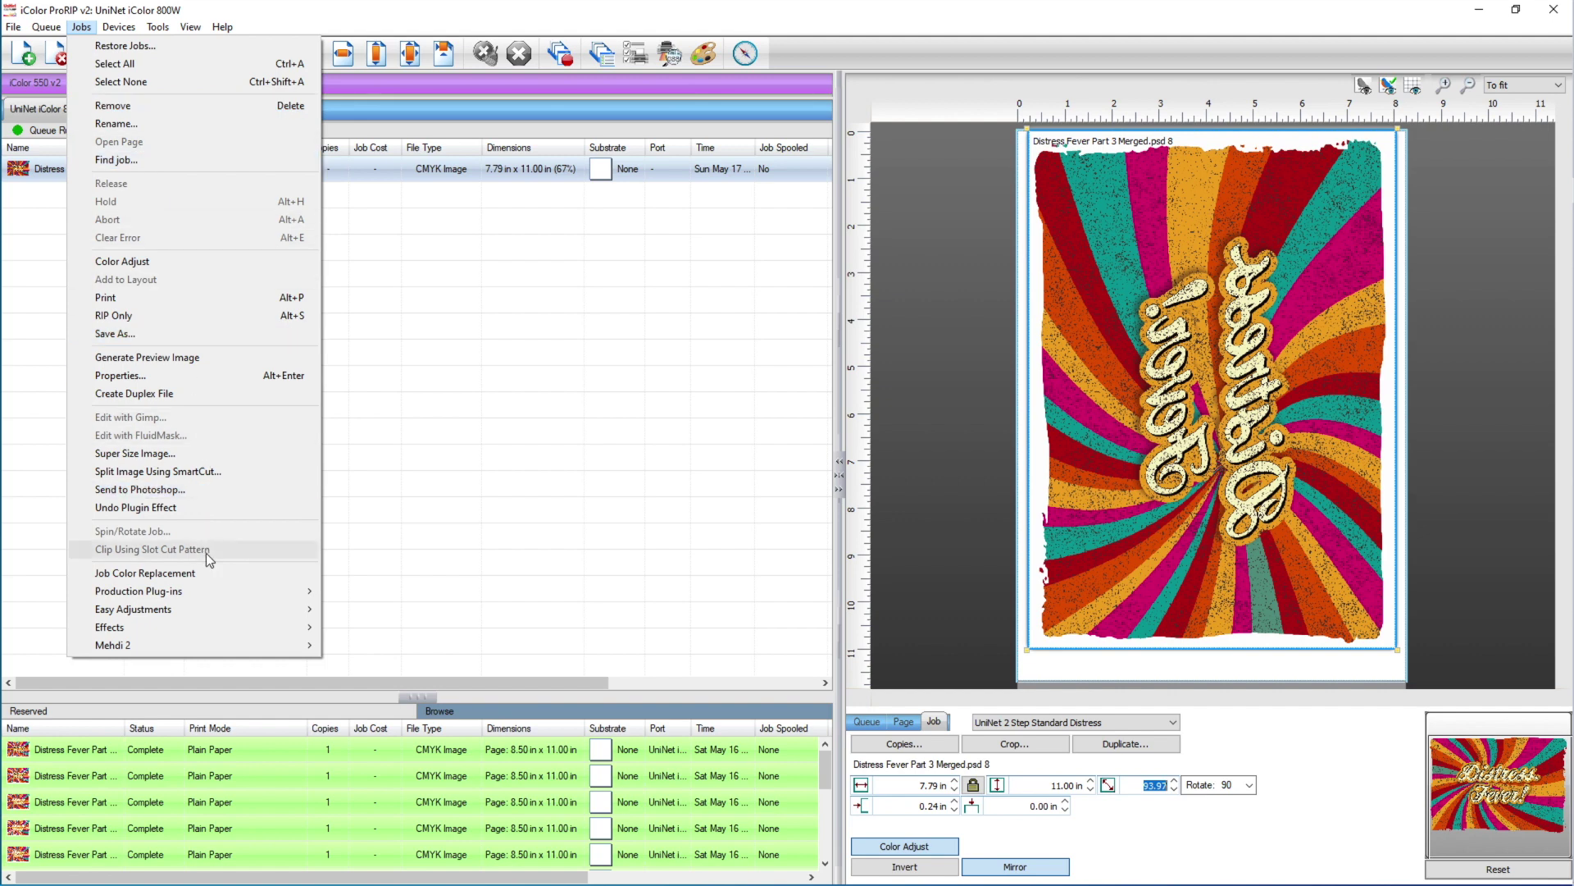
pyautogui.moveTo(208, 591)
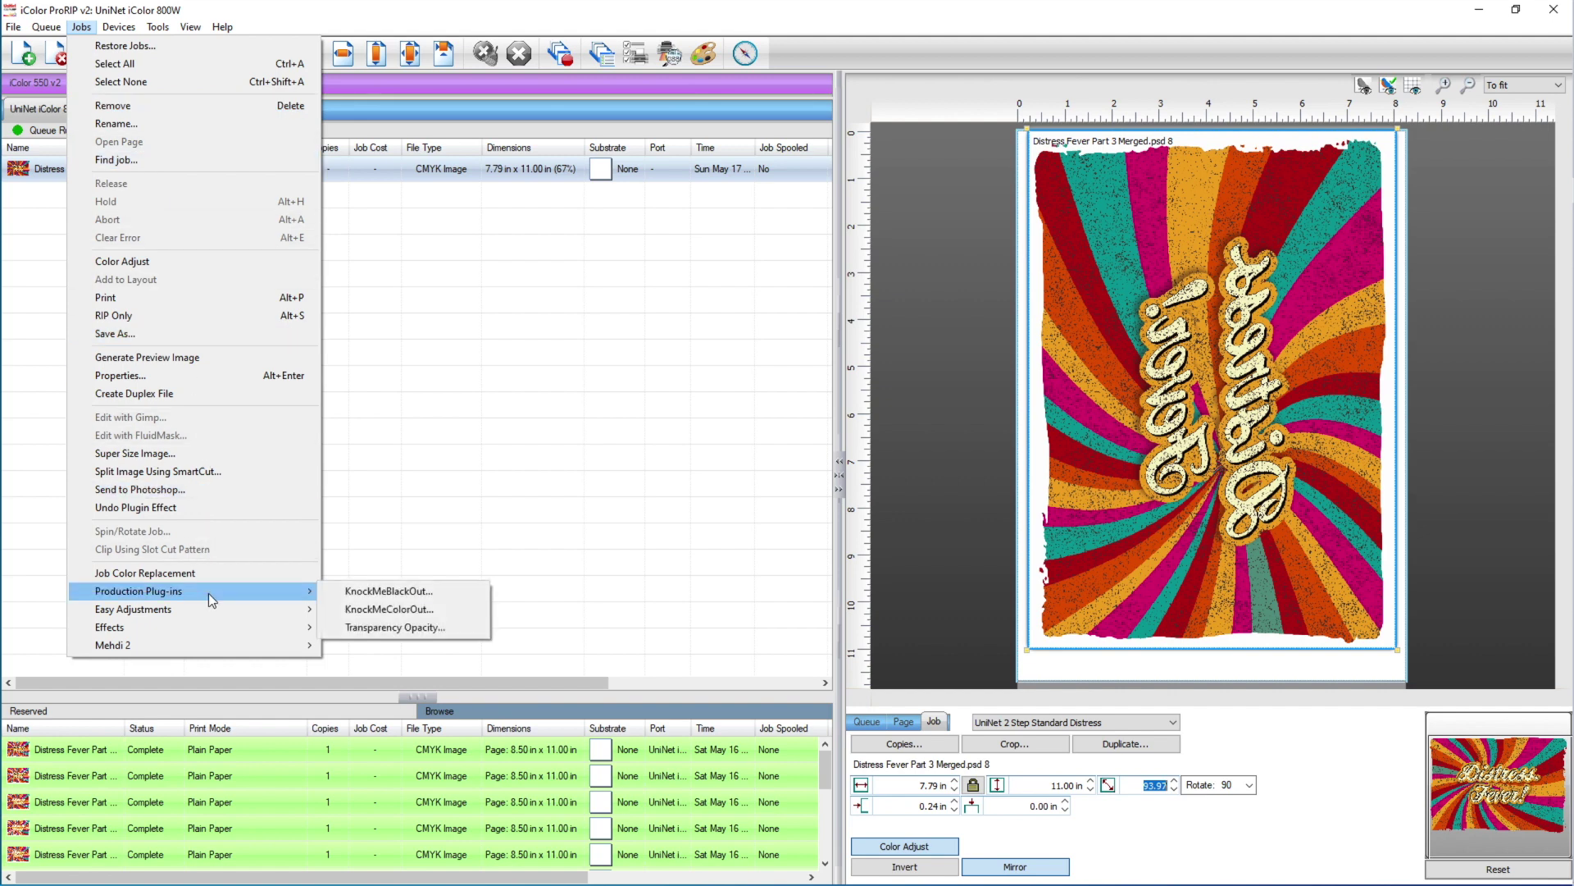
pyautogui.click(388, 592)
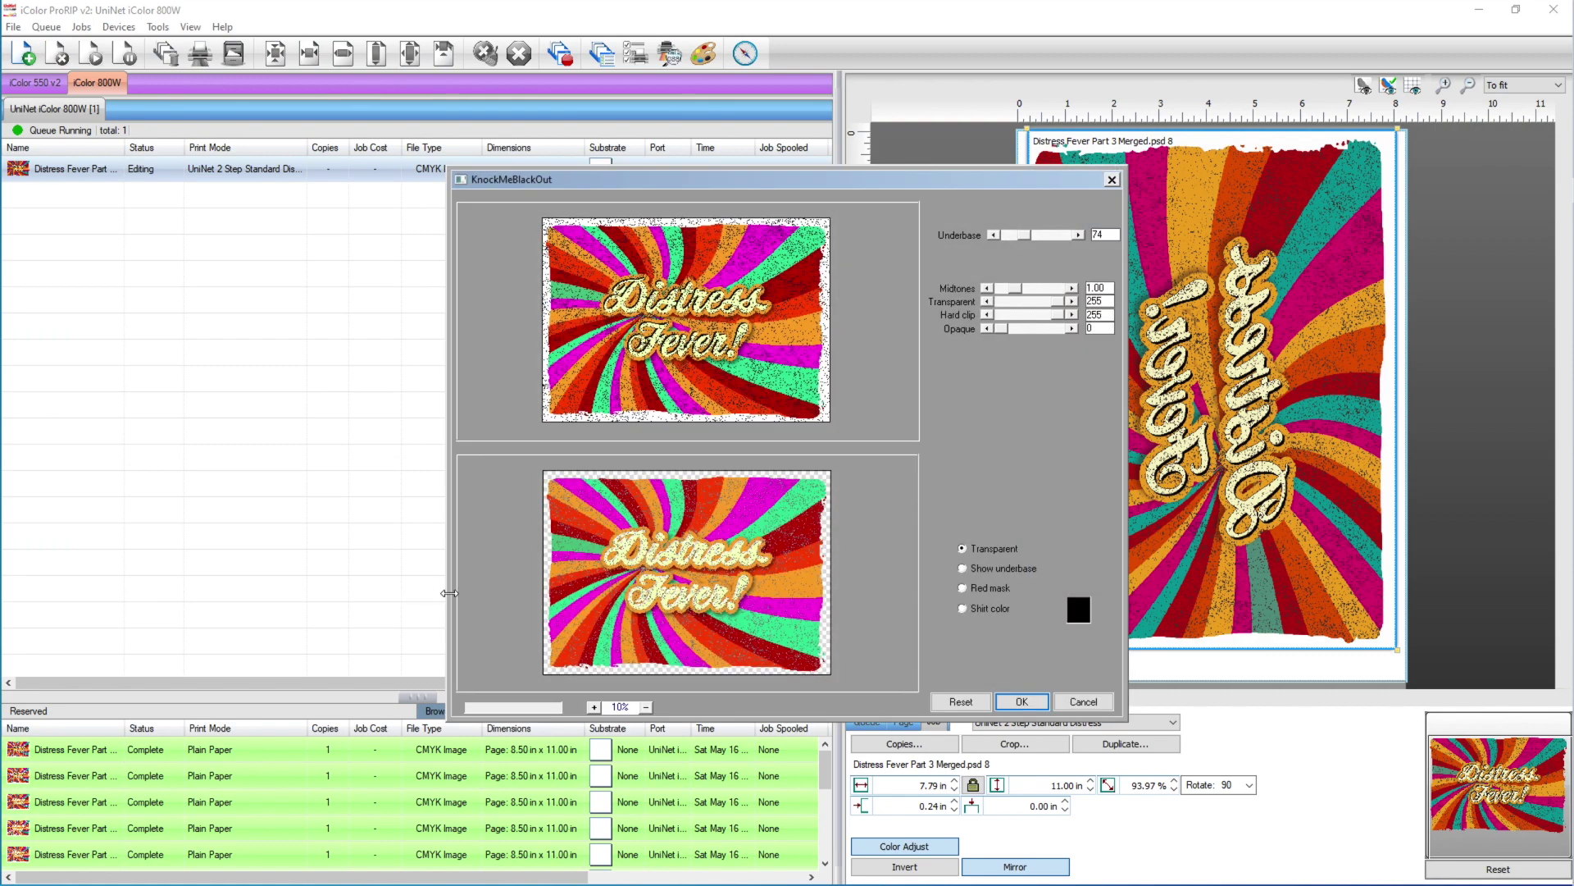
pyautogui.click(595, 707)
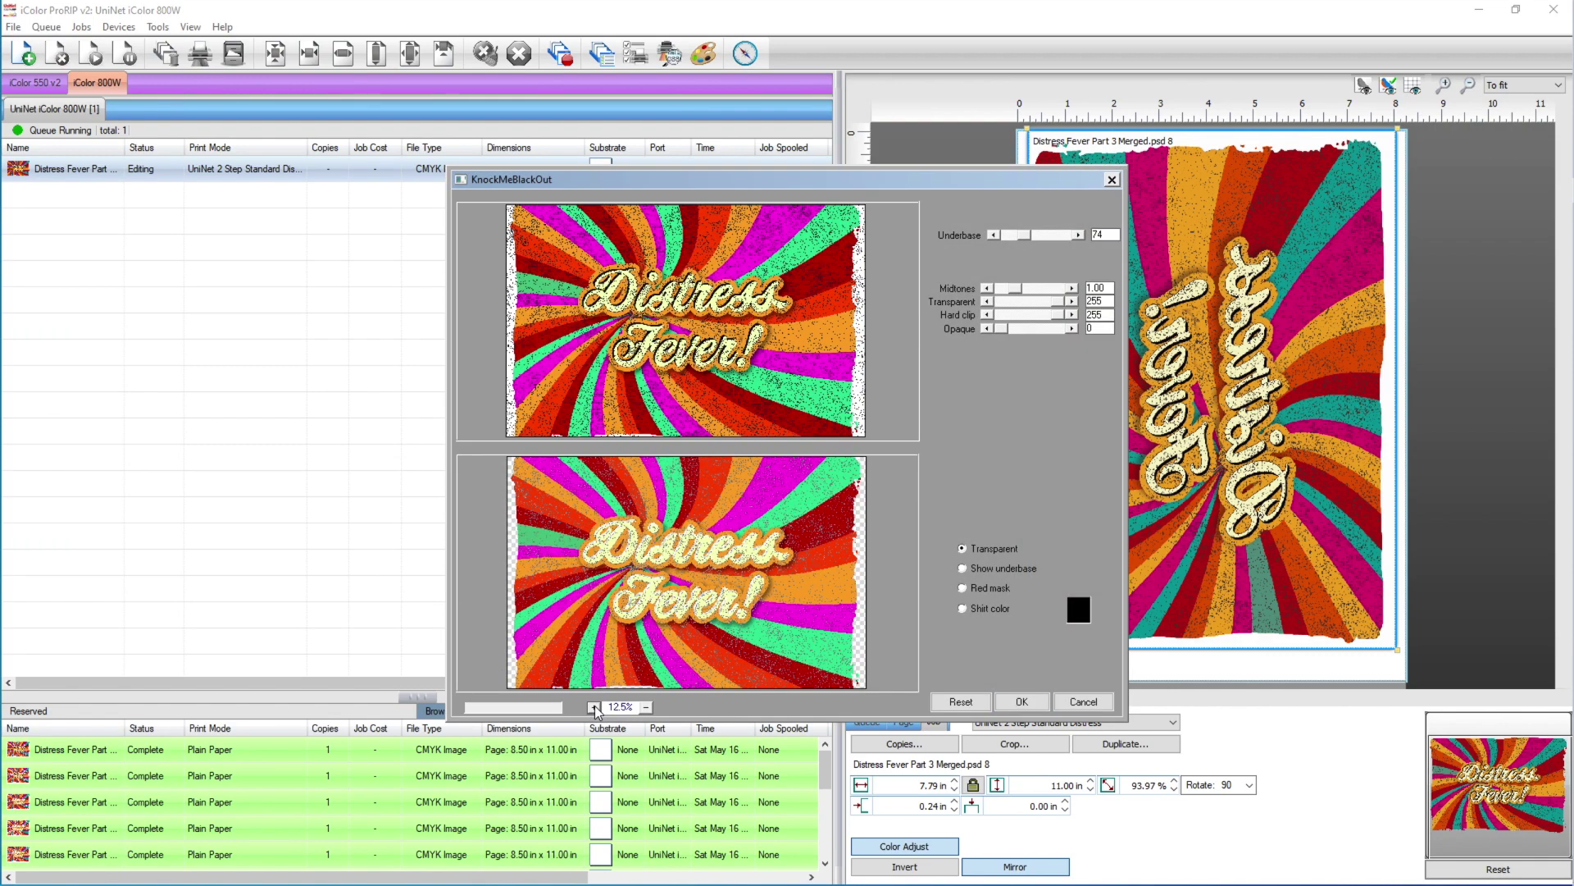
pyautogui.click(595, 707)
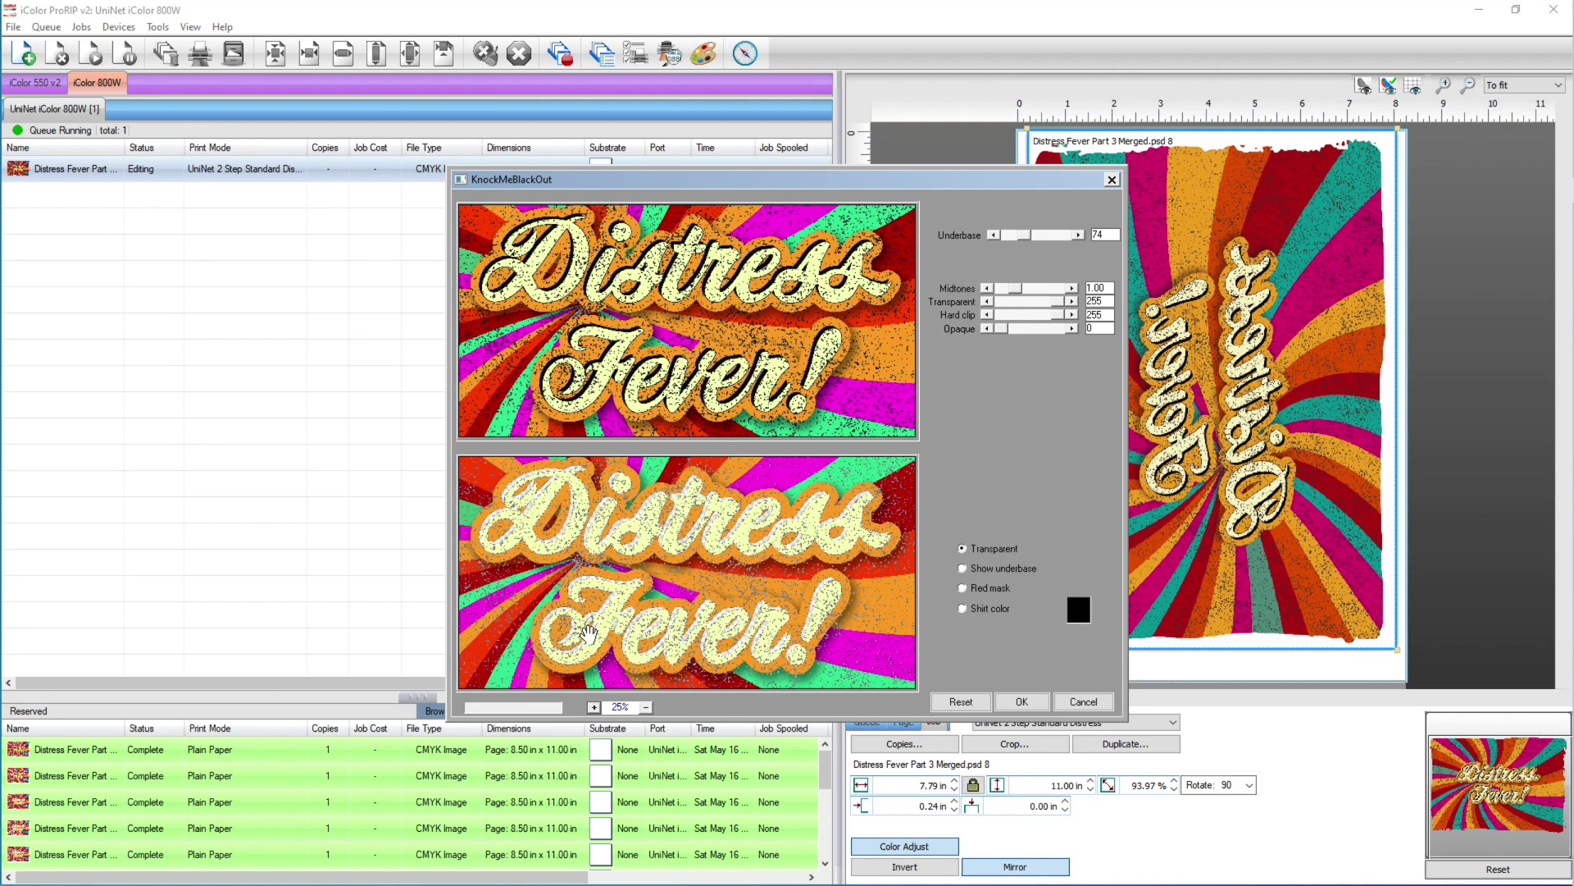
pyautogui.click(593, 707)
pyautogui.click(593, 706)
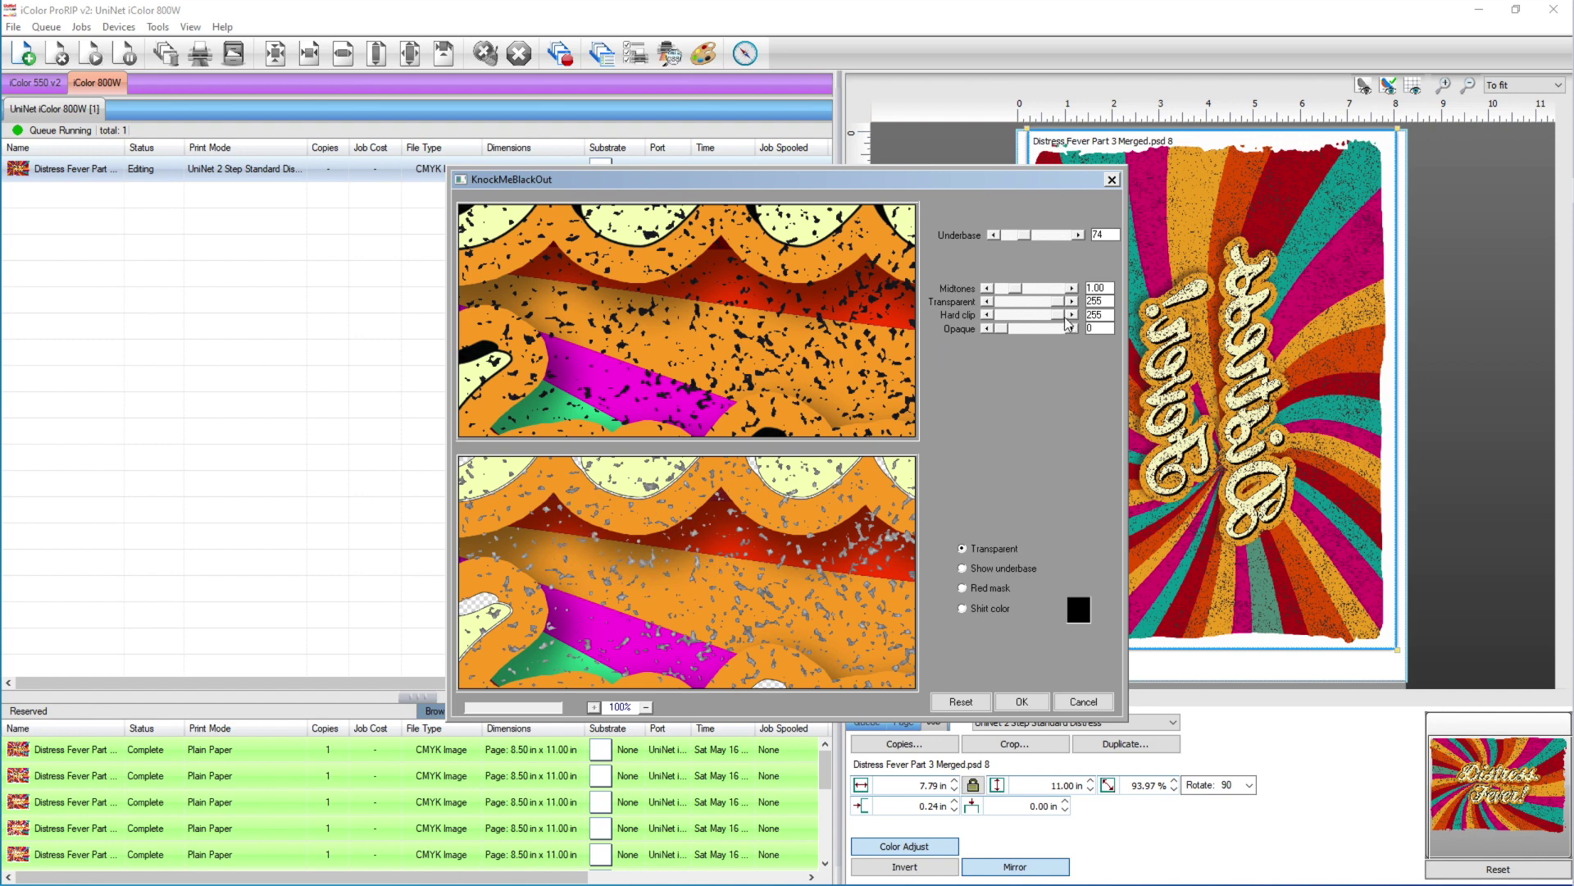
# - Try a Midtones value of 1.63 with the underbase preview, and reset the knockout settings
pyautogui.moveTo(1018, 295); pyautogui.dragTo(1024, 293)
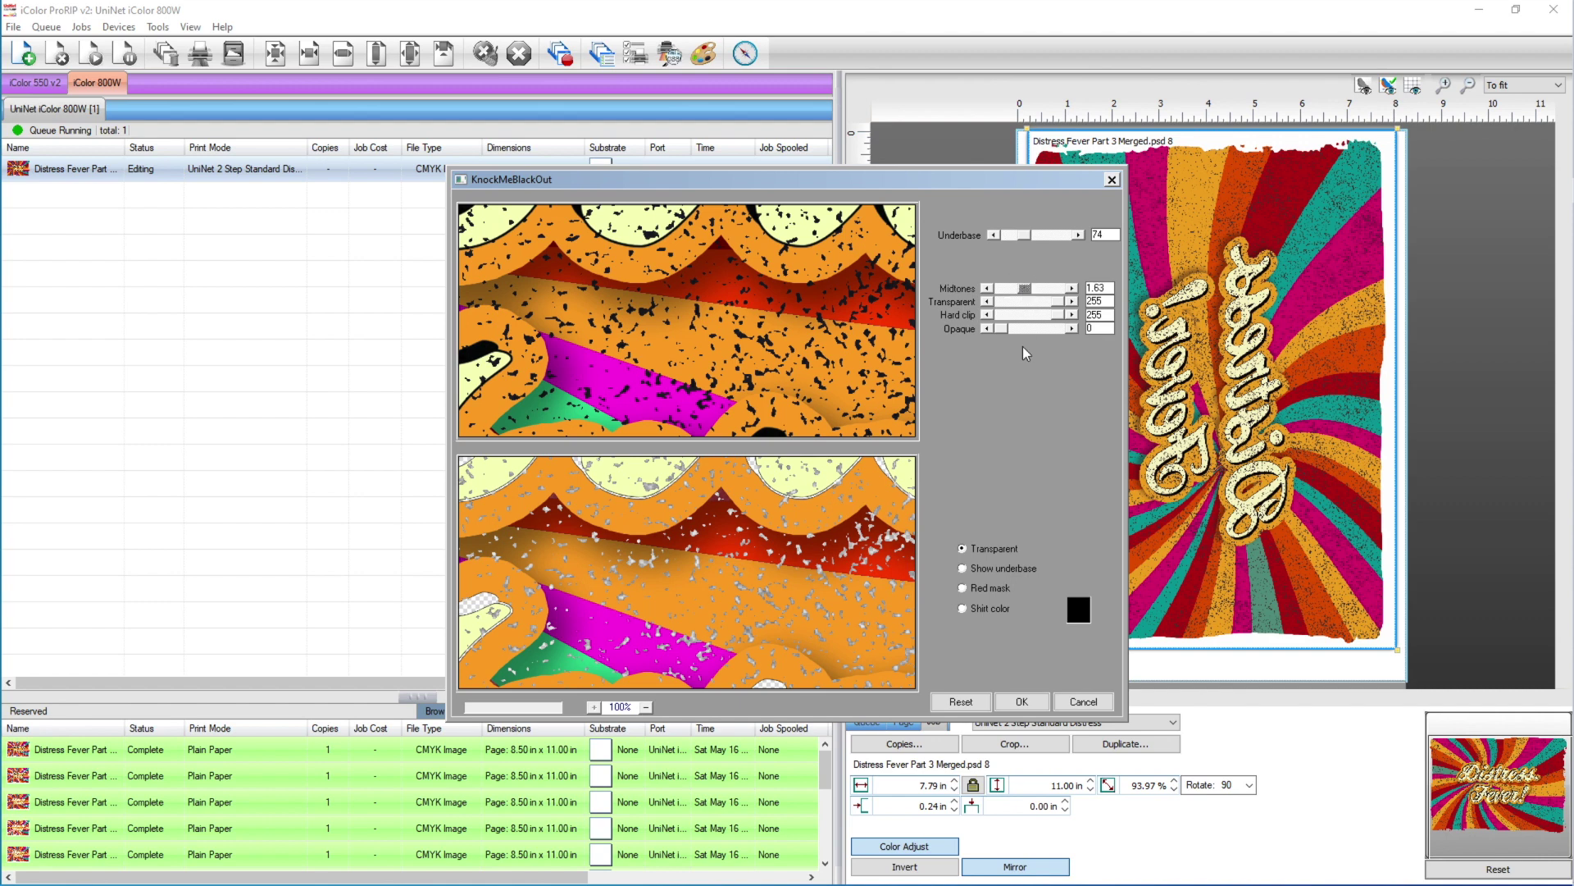
pyautogui.click(963, 569)
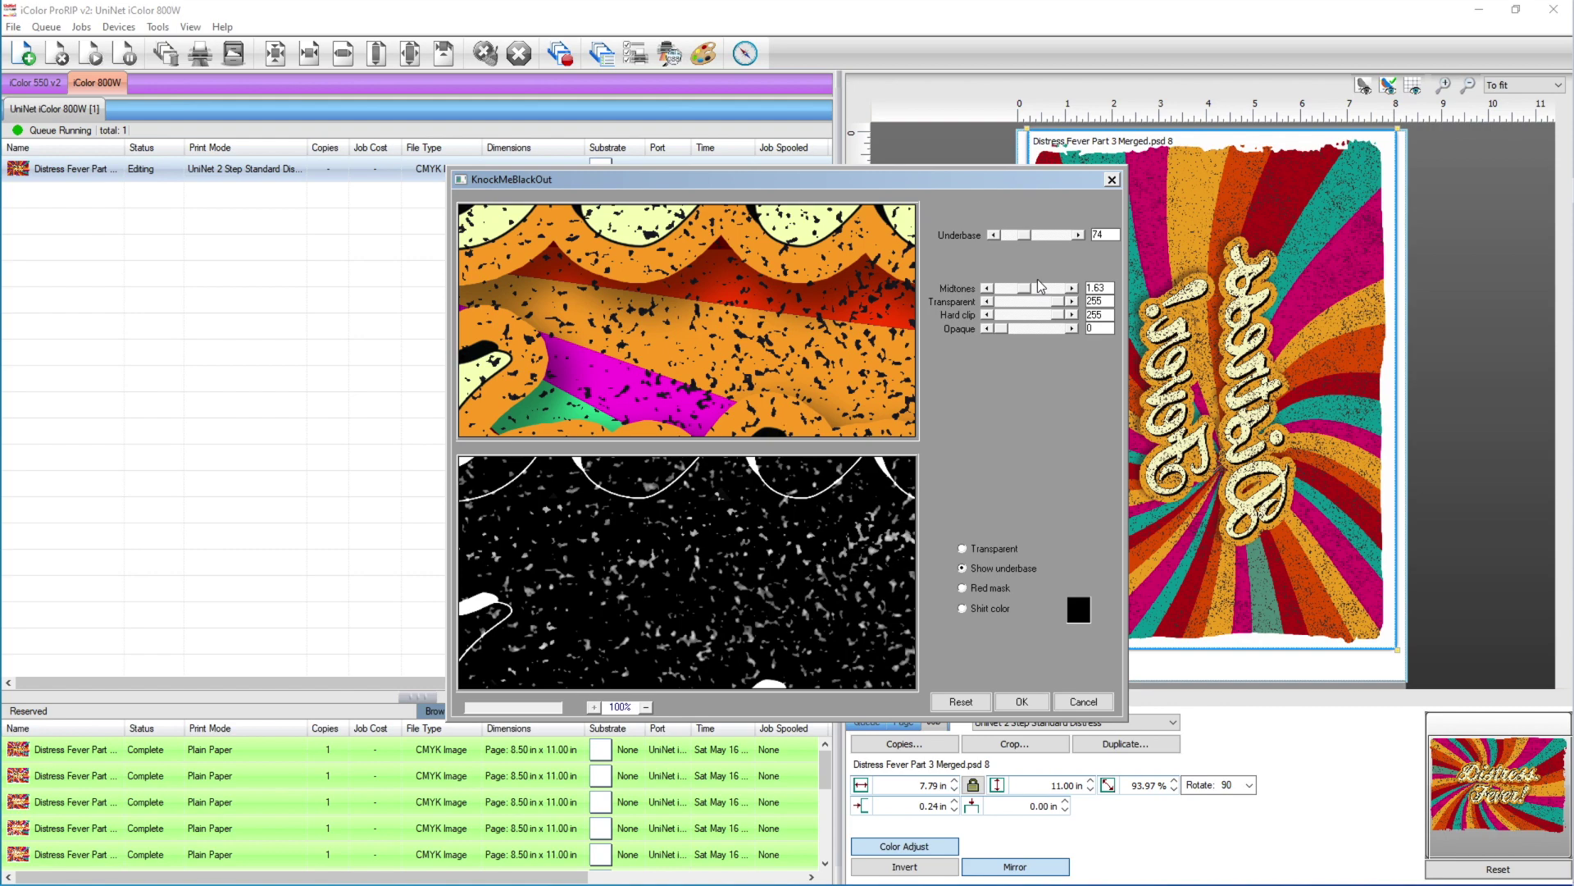
pyautogui.click(971, 703)
# - Set the Transparent level to 118 using the underbase preview, and check the knockout in the transparent preview
pyautogui.click(963, 569)
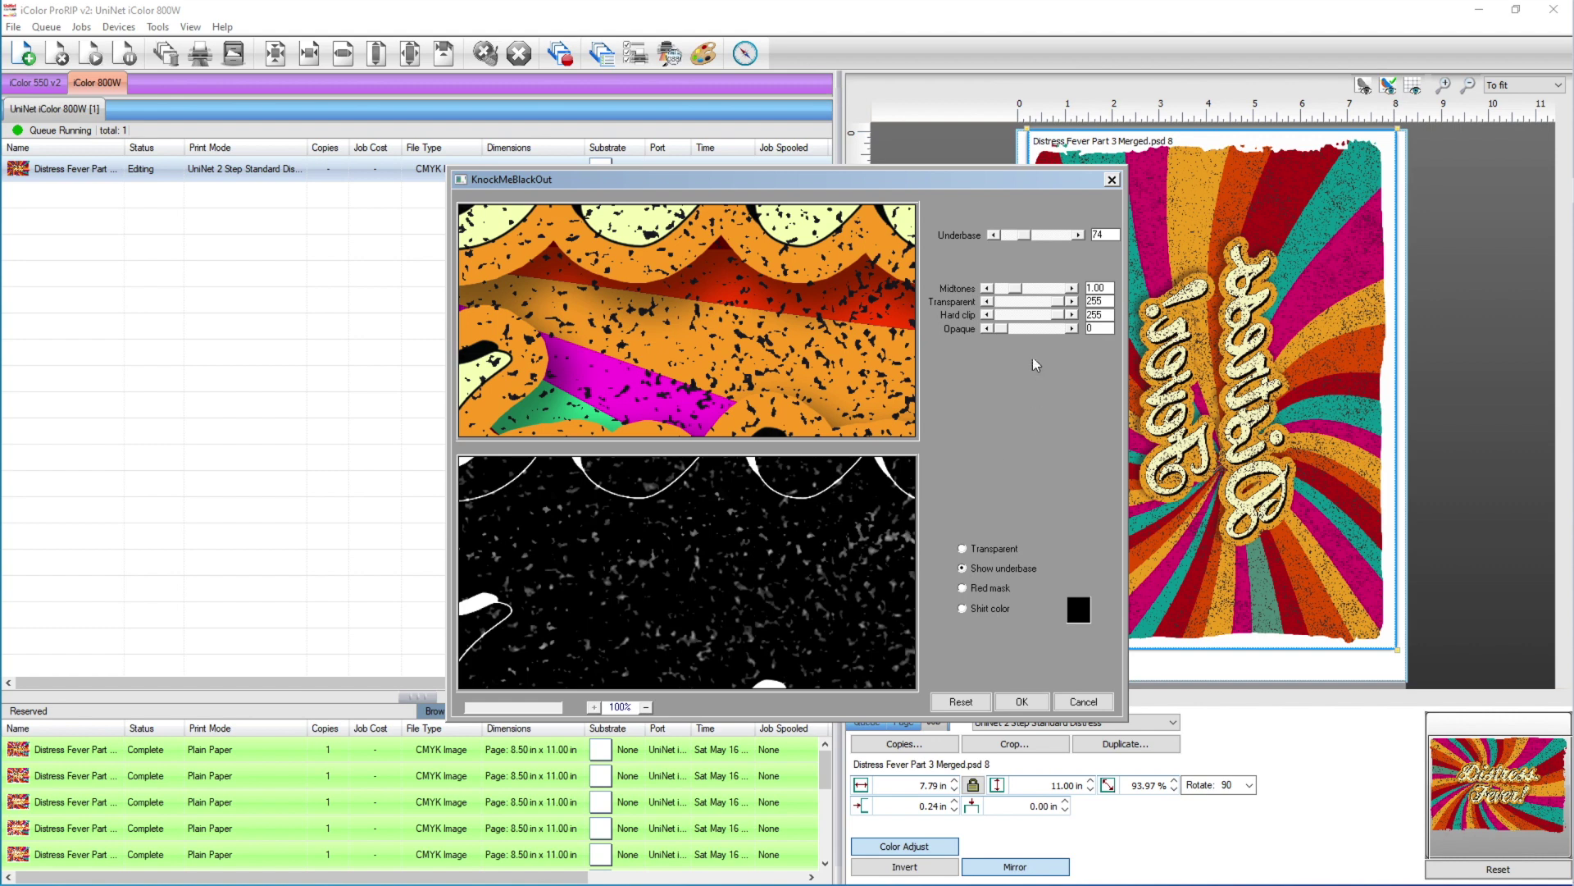
pyautogui.moveTo(1057, 306); pyautogui.dragTo(1029, 301)
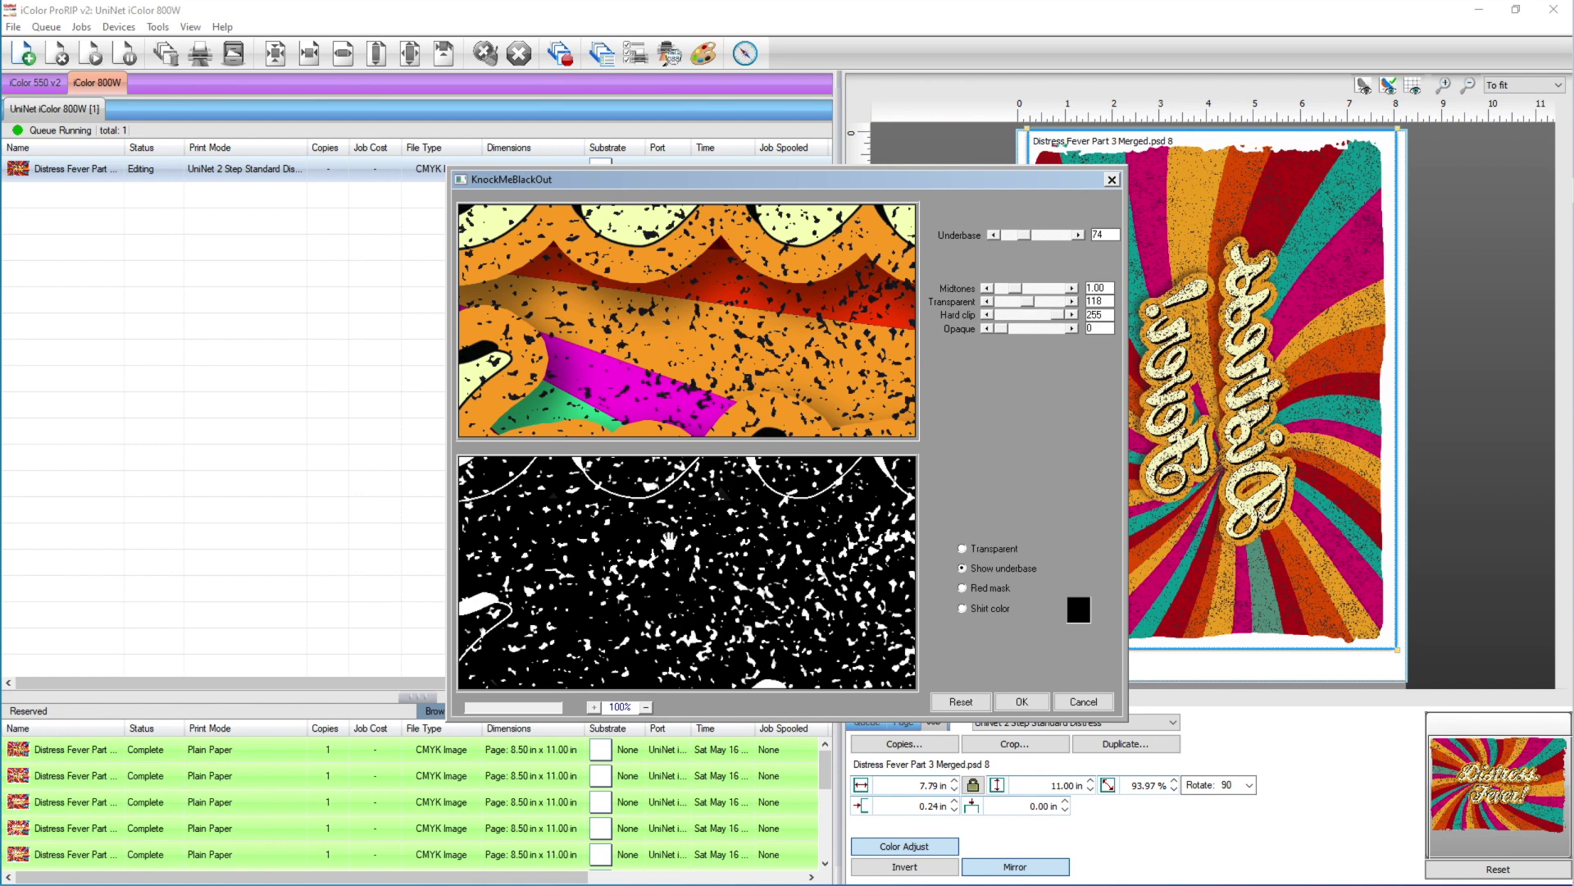
pyautogui.click(963, 549)
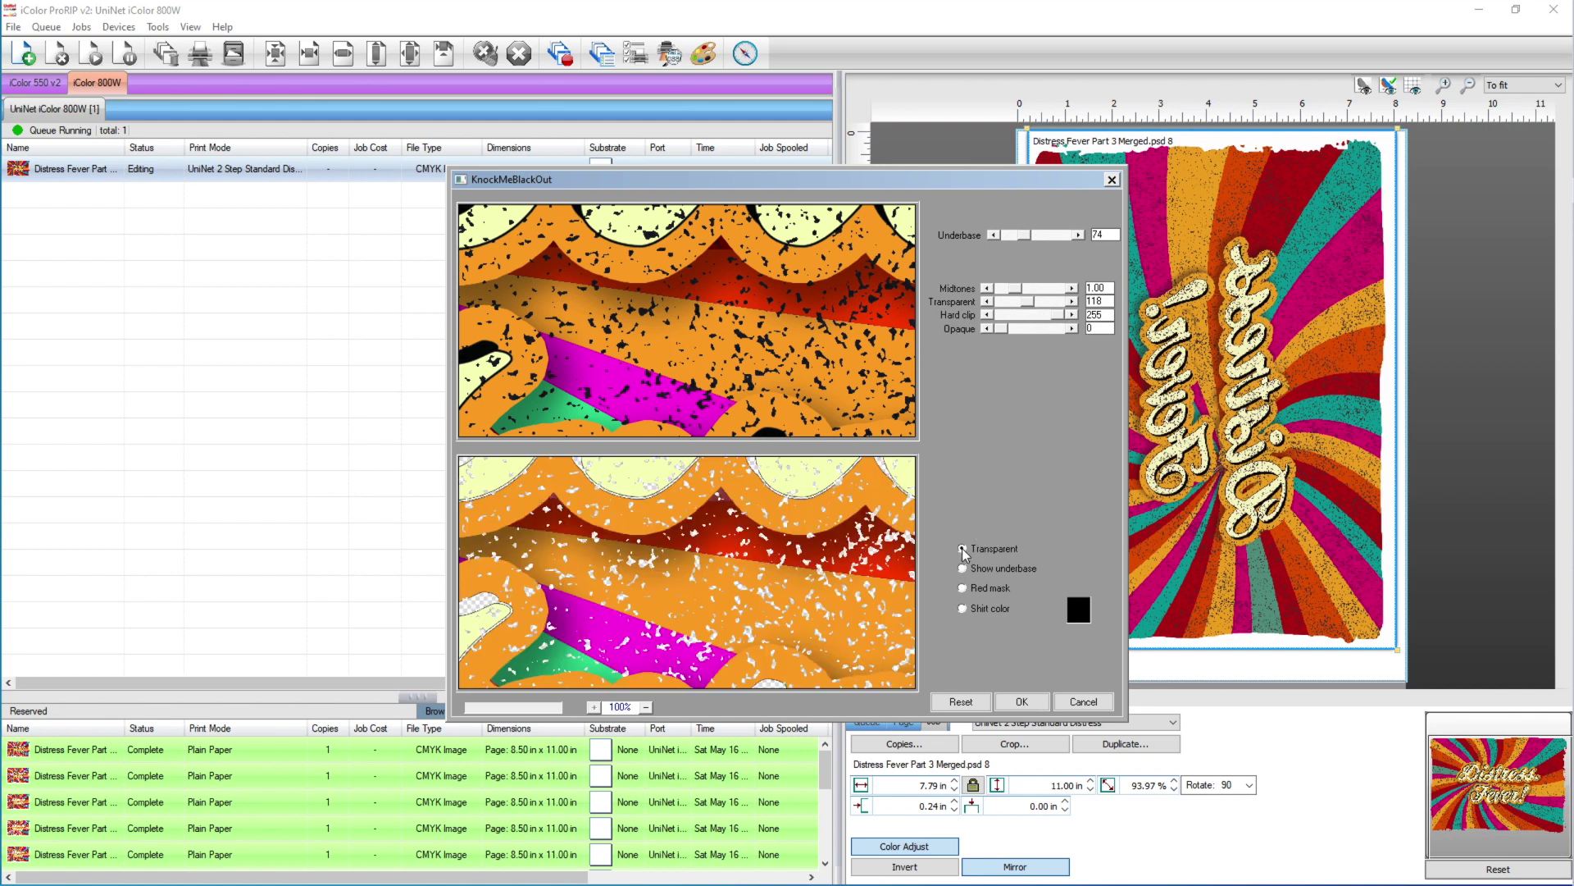
# - Preview the knockout on the black shirt color at 25% magnification and apply it to the job
pyautogui.click(963, 609)
pyautogui.click(644, 708)
pyautogui.click(645, 708)
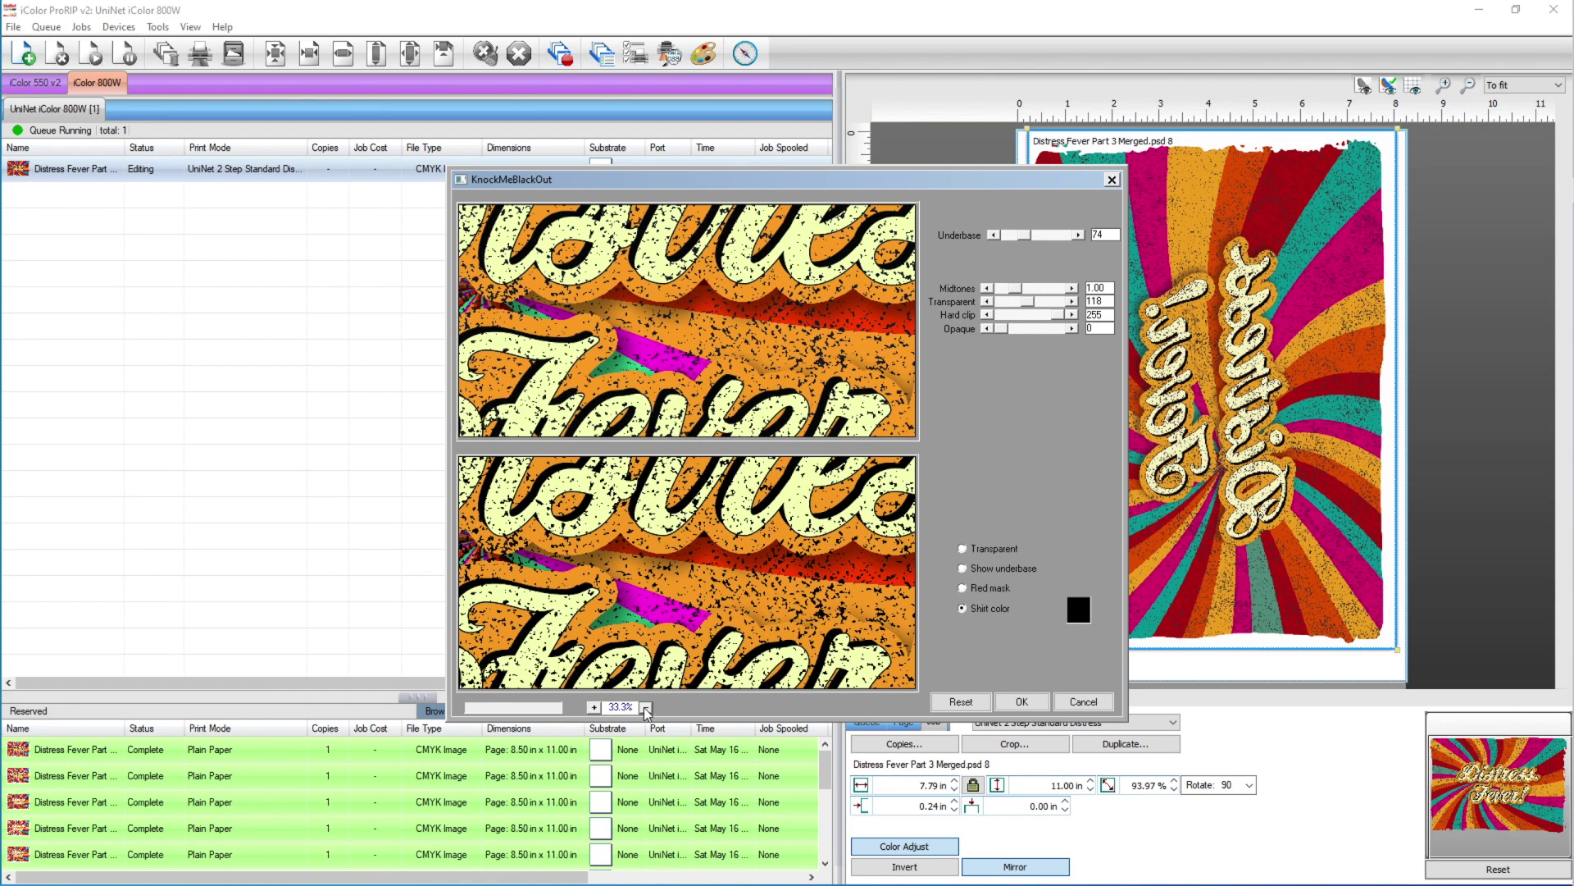
pyautogui.click(645, 707)
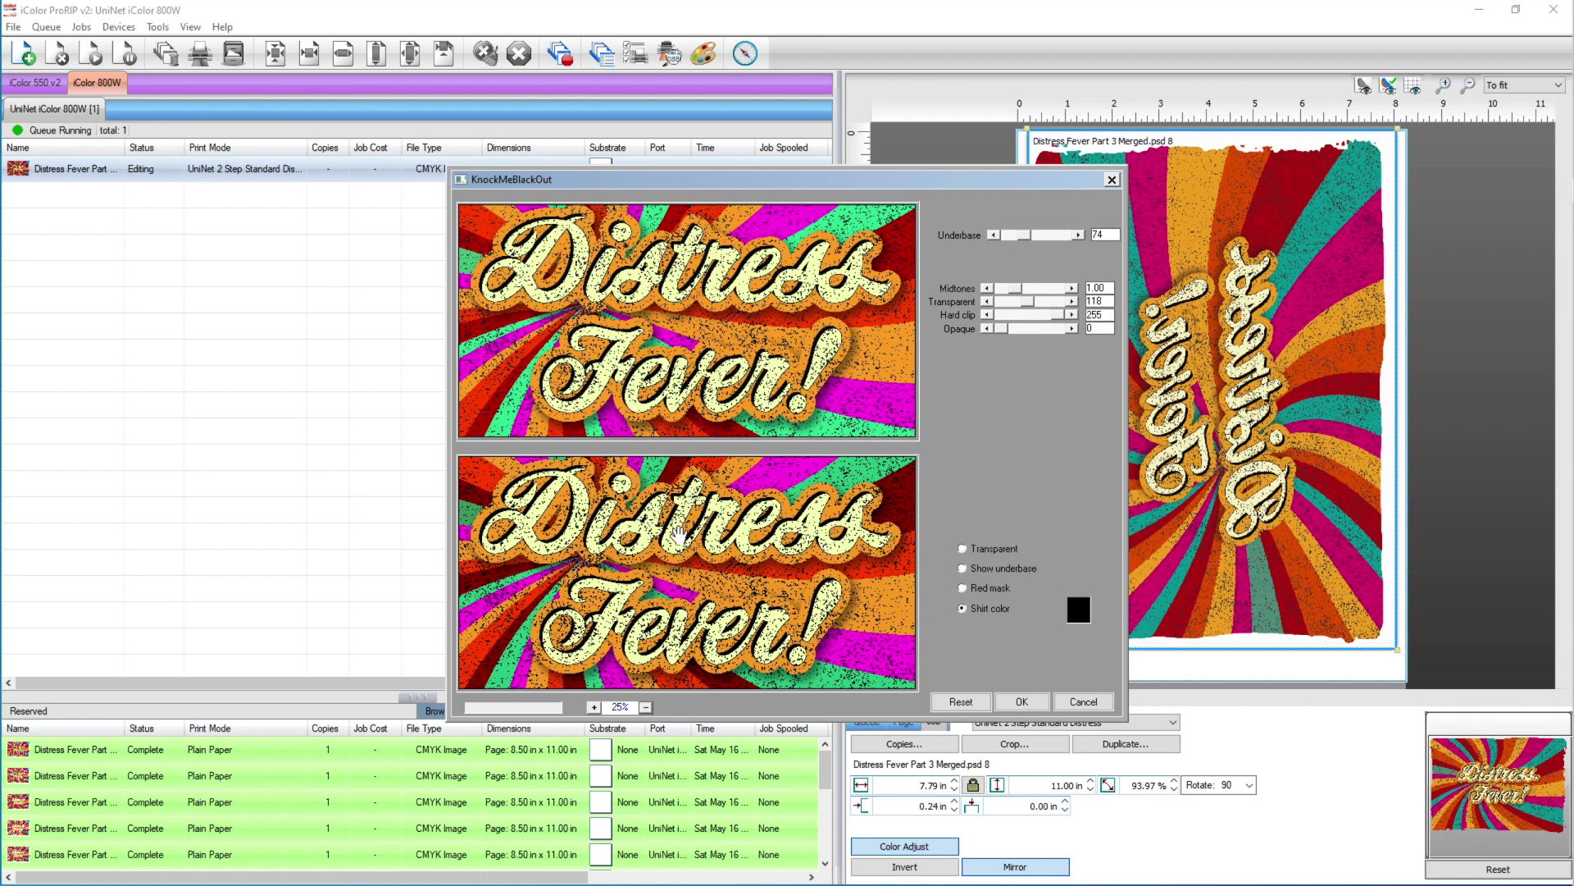
pyautogui.click(1022, 701)
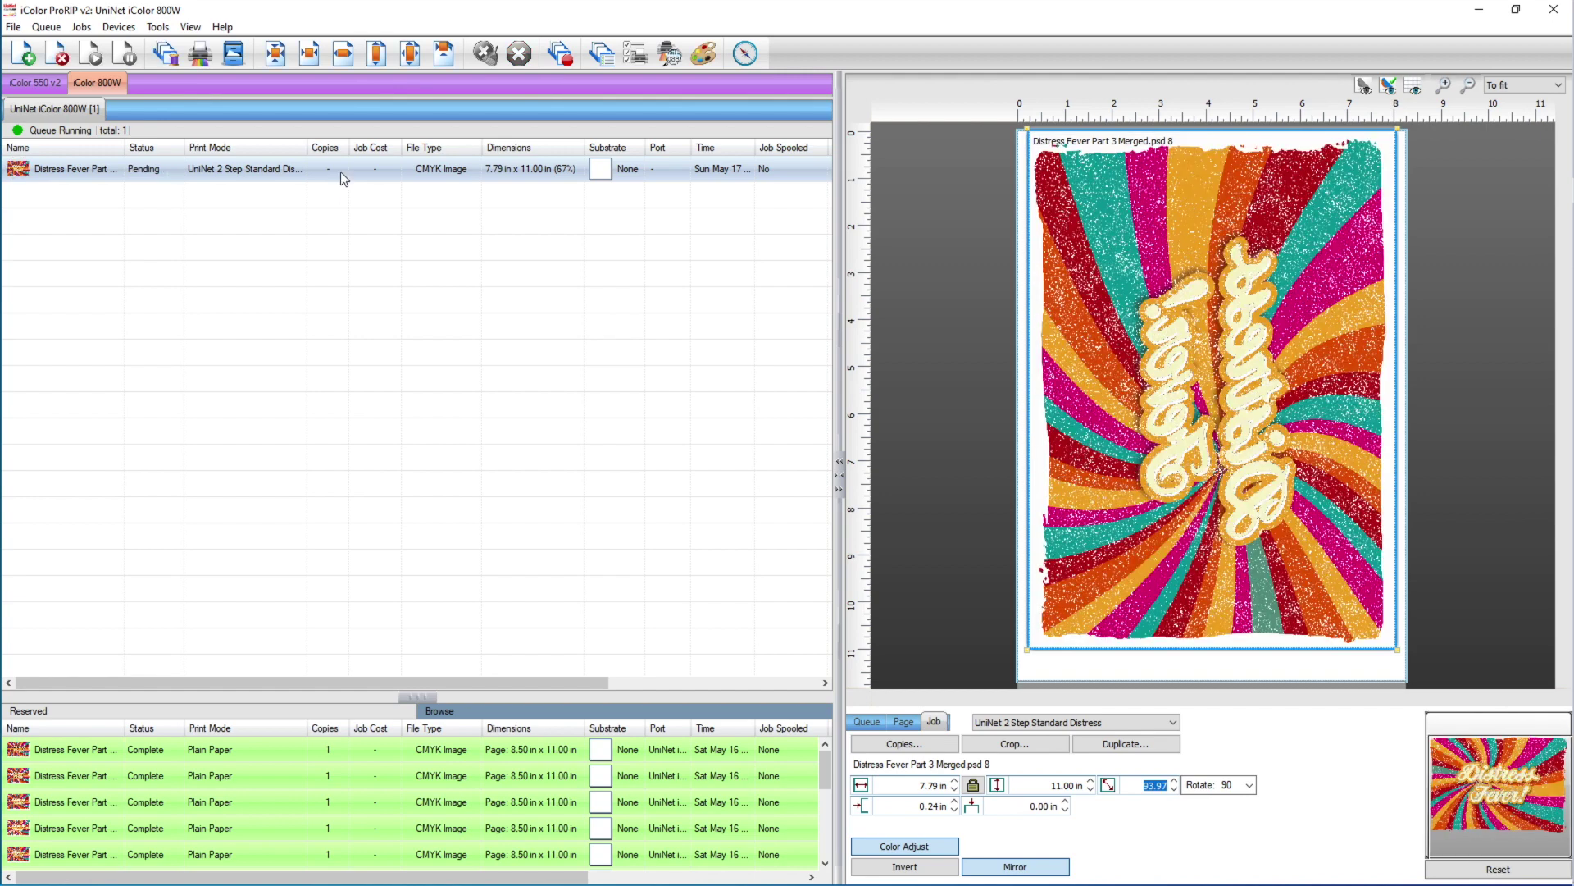
# - RIP the Distress Fever job and open the raw data view of the processed page
pyautogui.rightClick(341, 170)
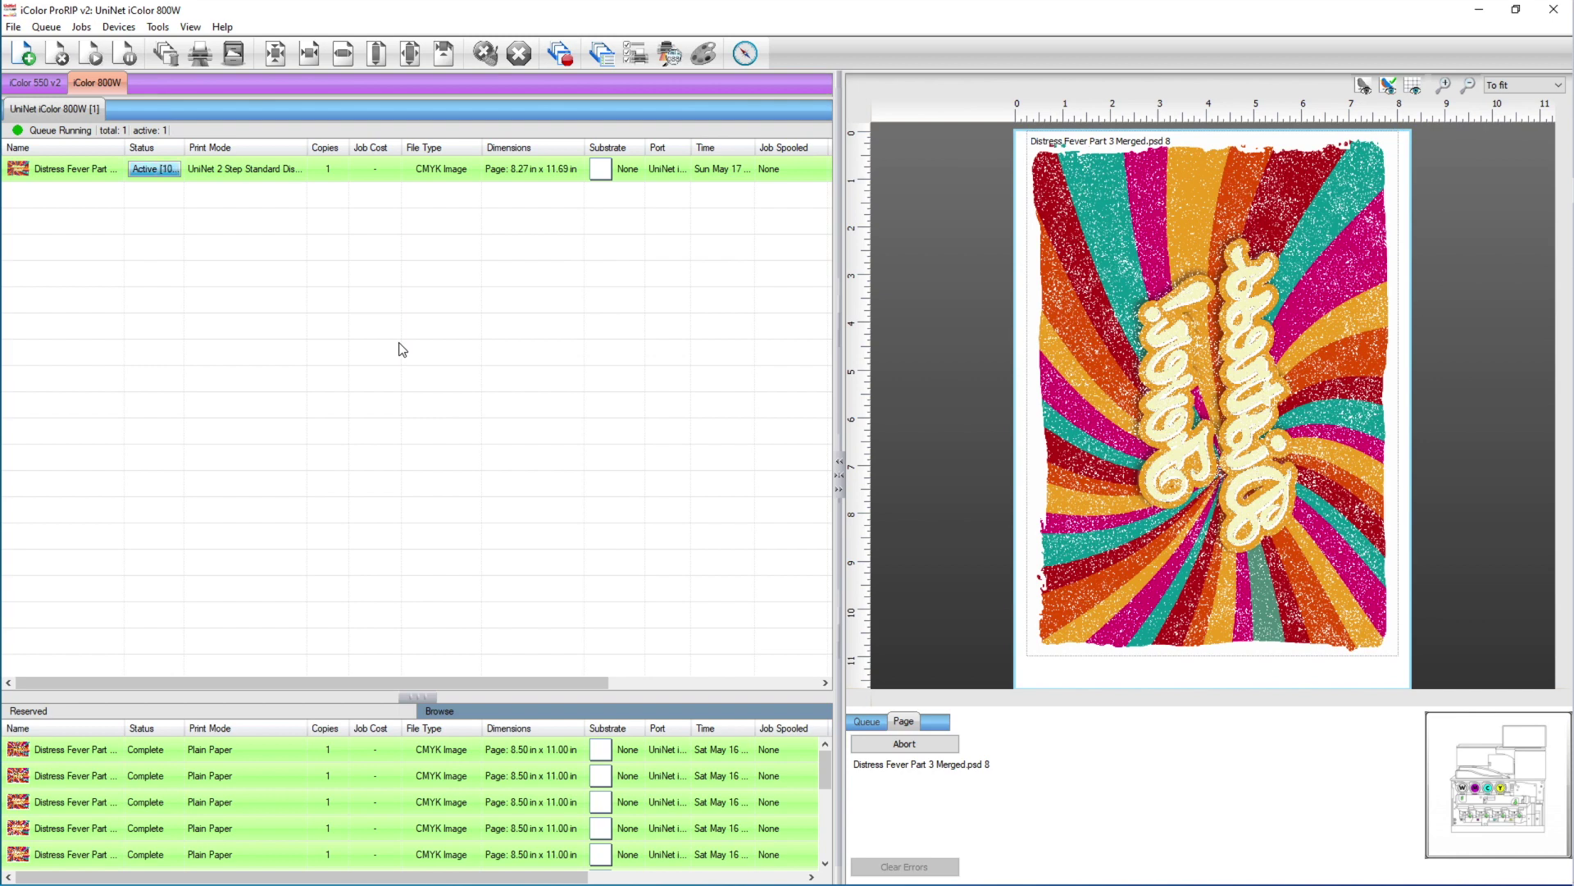
pyautogui.click(373, 174)
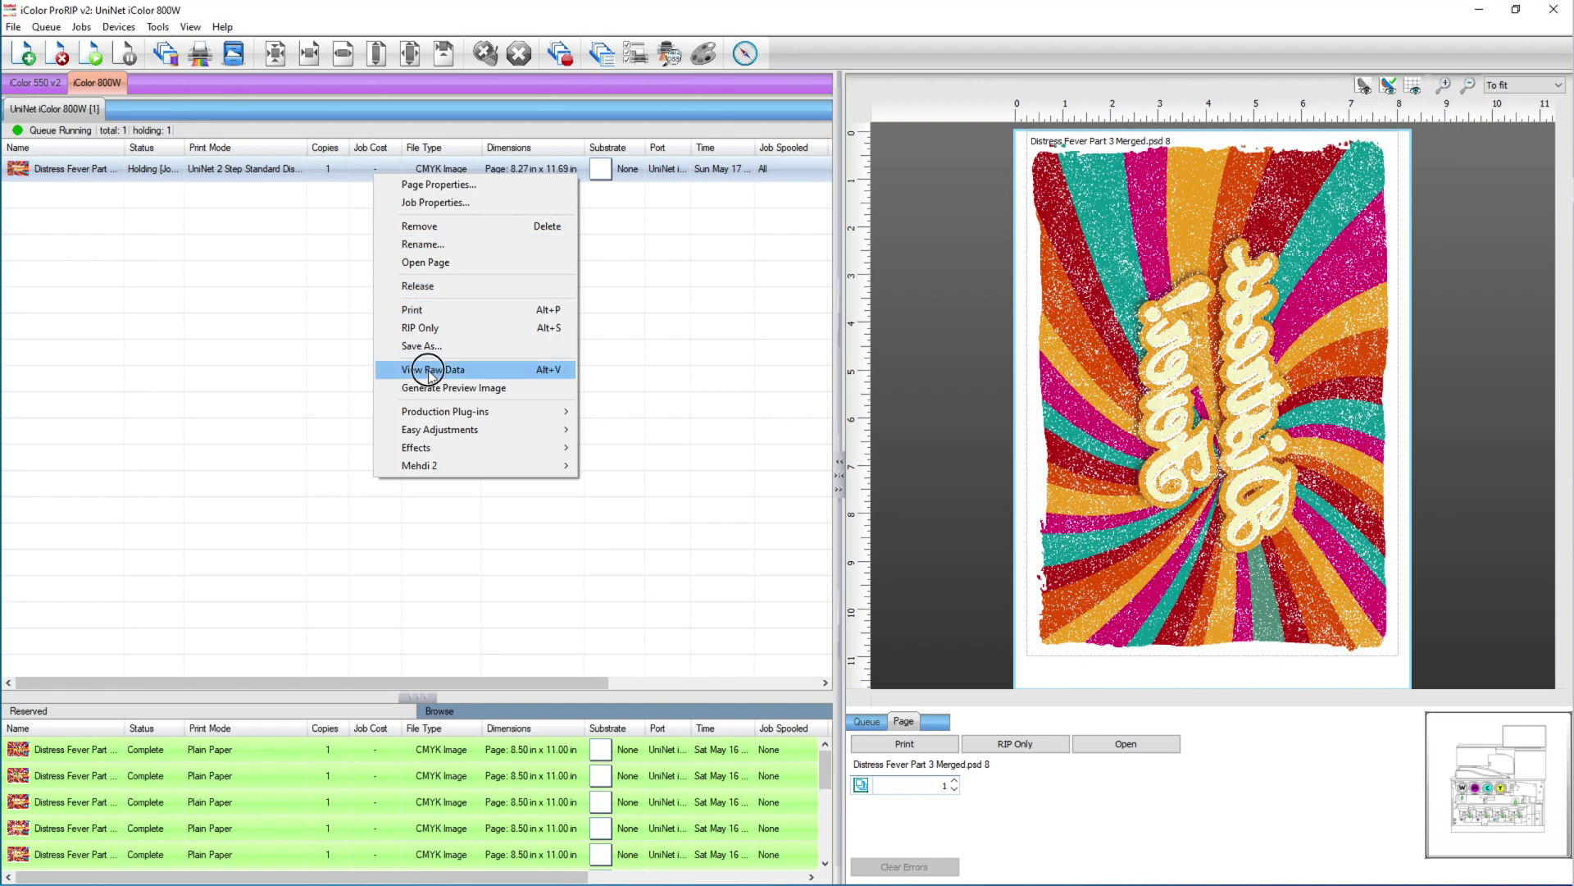
pyautogui.click(428, 370)
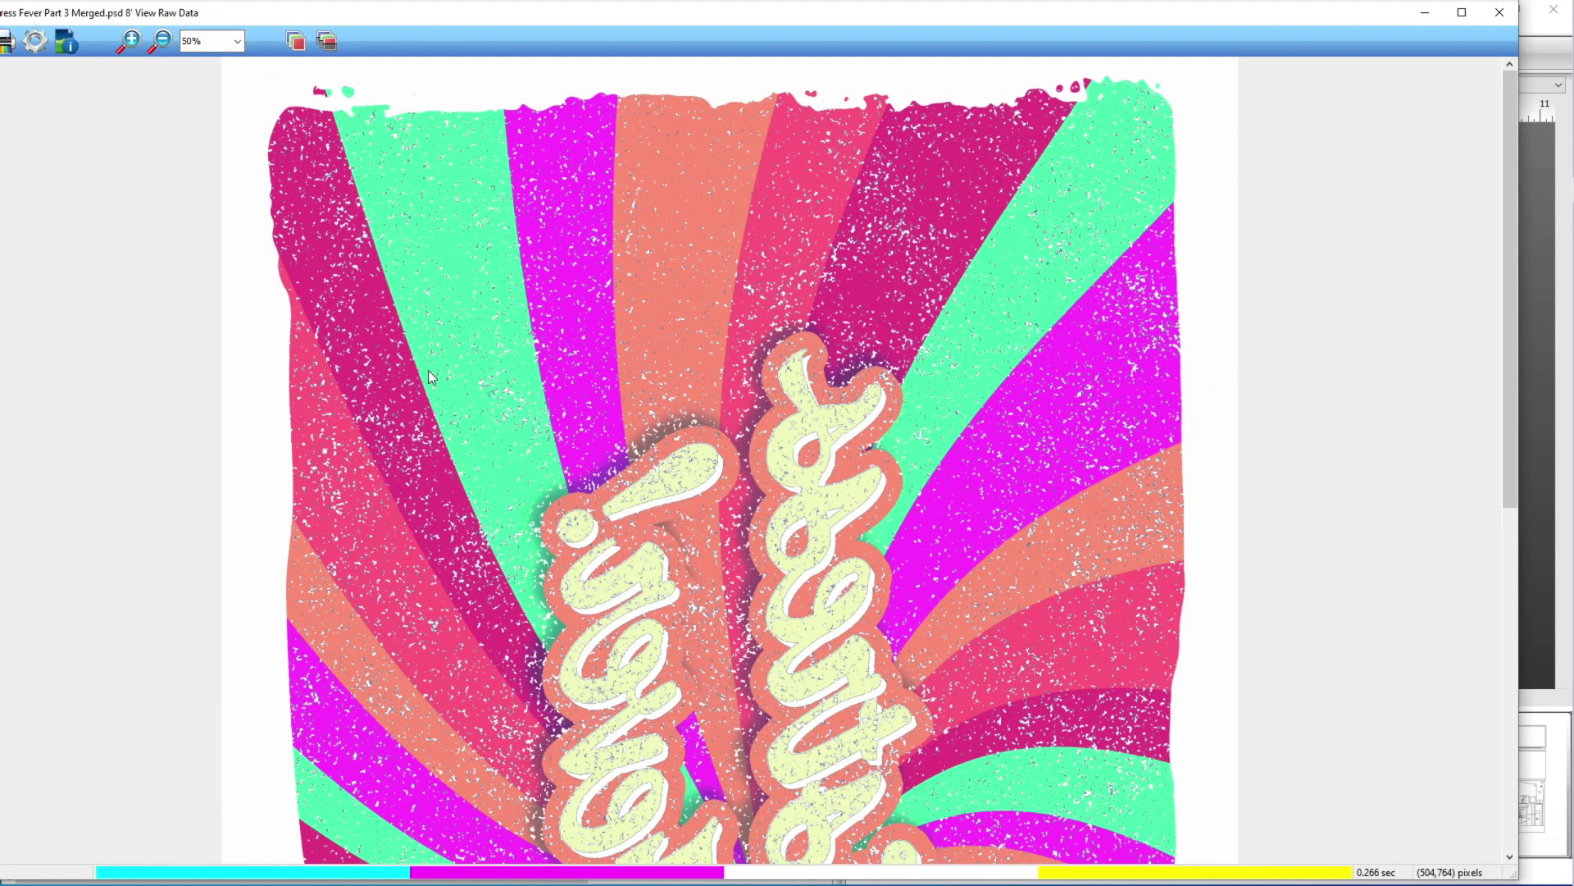
# - Examine the distress knockouts in the raw data at 100%, switching to the black-and-white separation view and back to color
pyautogui.scroll(-4, 604, 484)
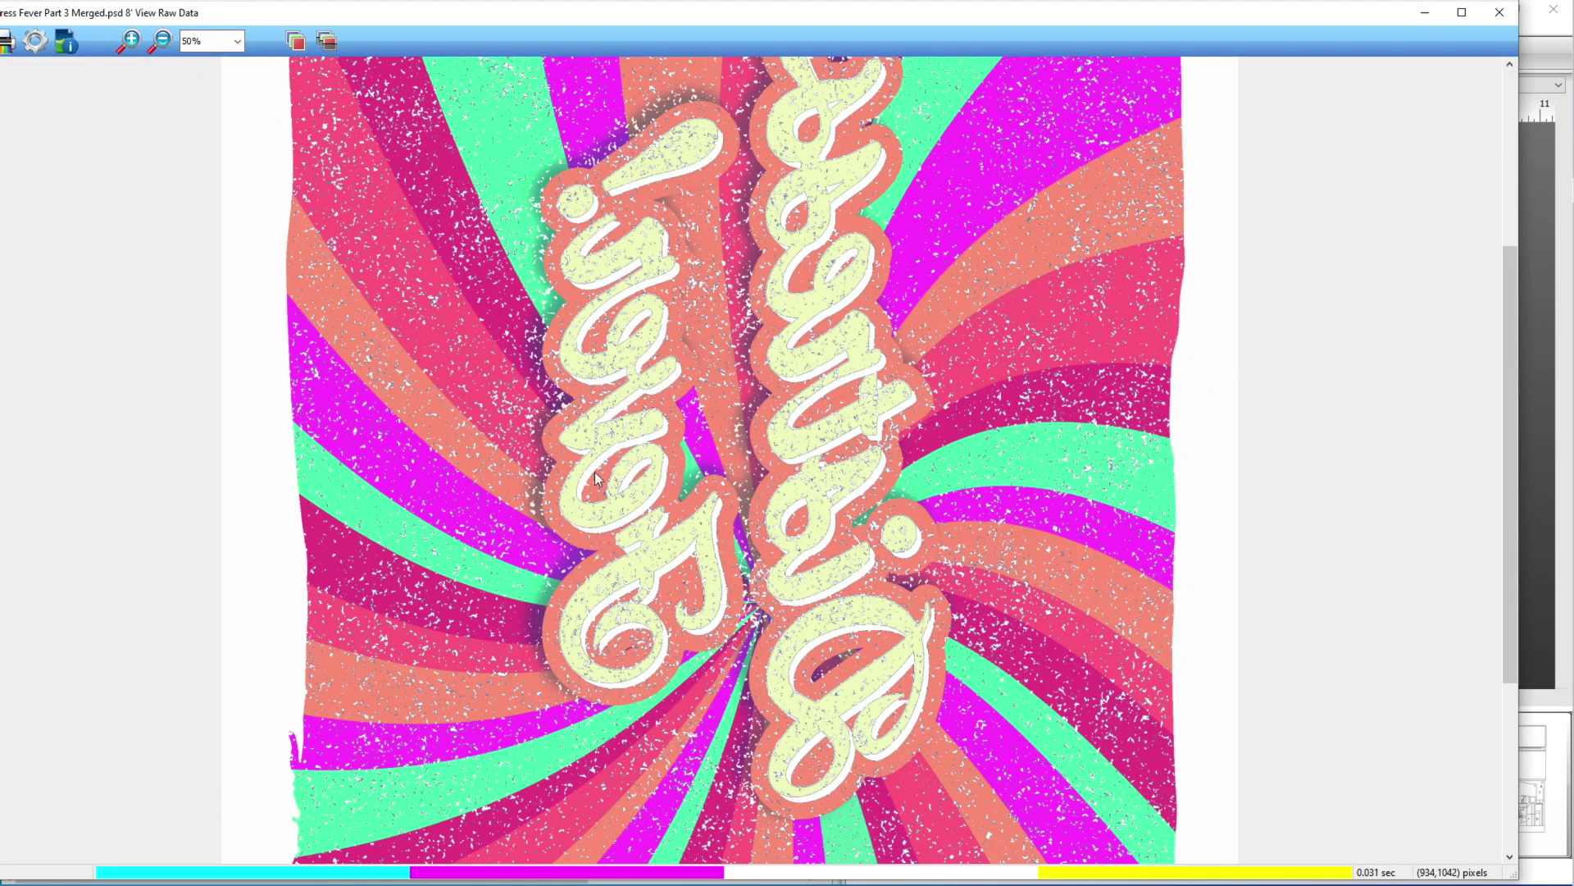
pyautogui.click(130, 34)
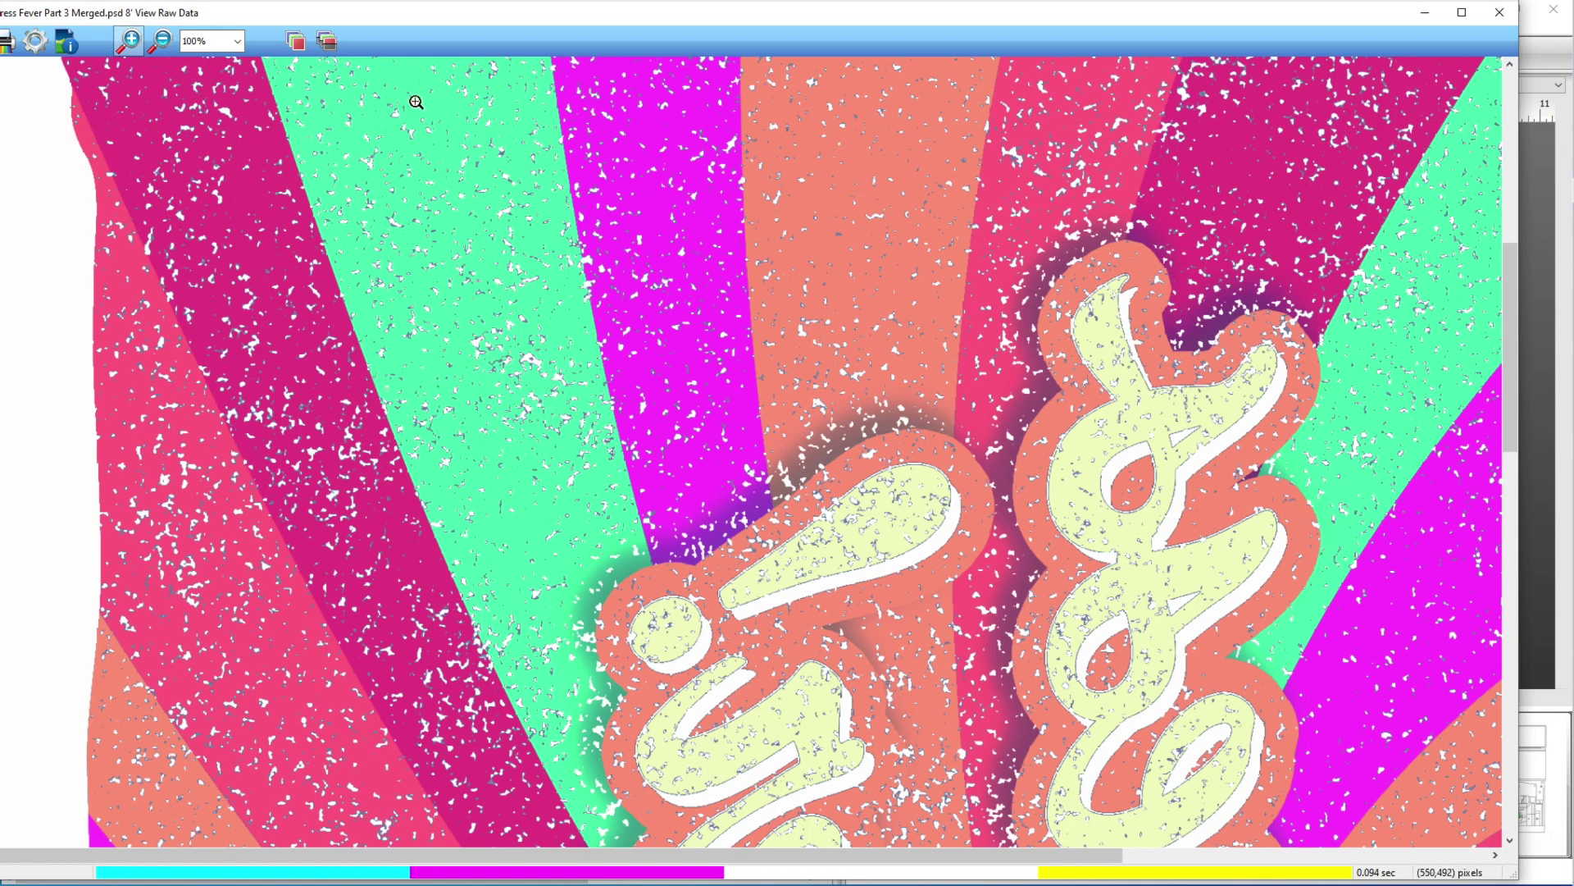
pyautogui.click(326, 40)
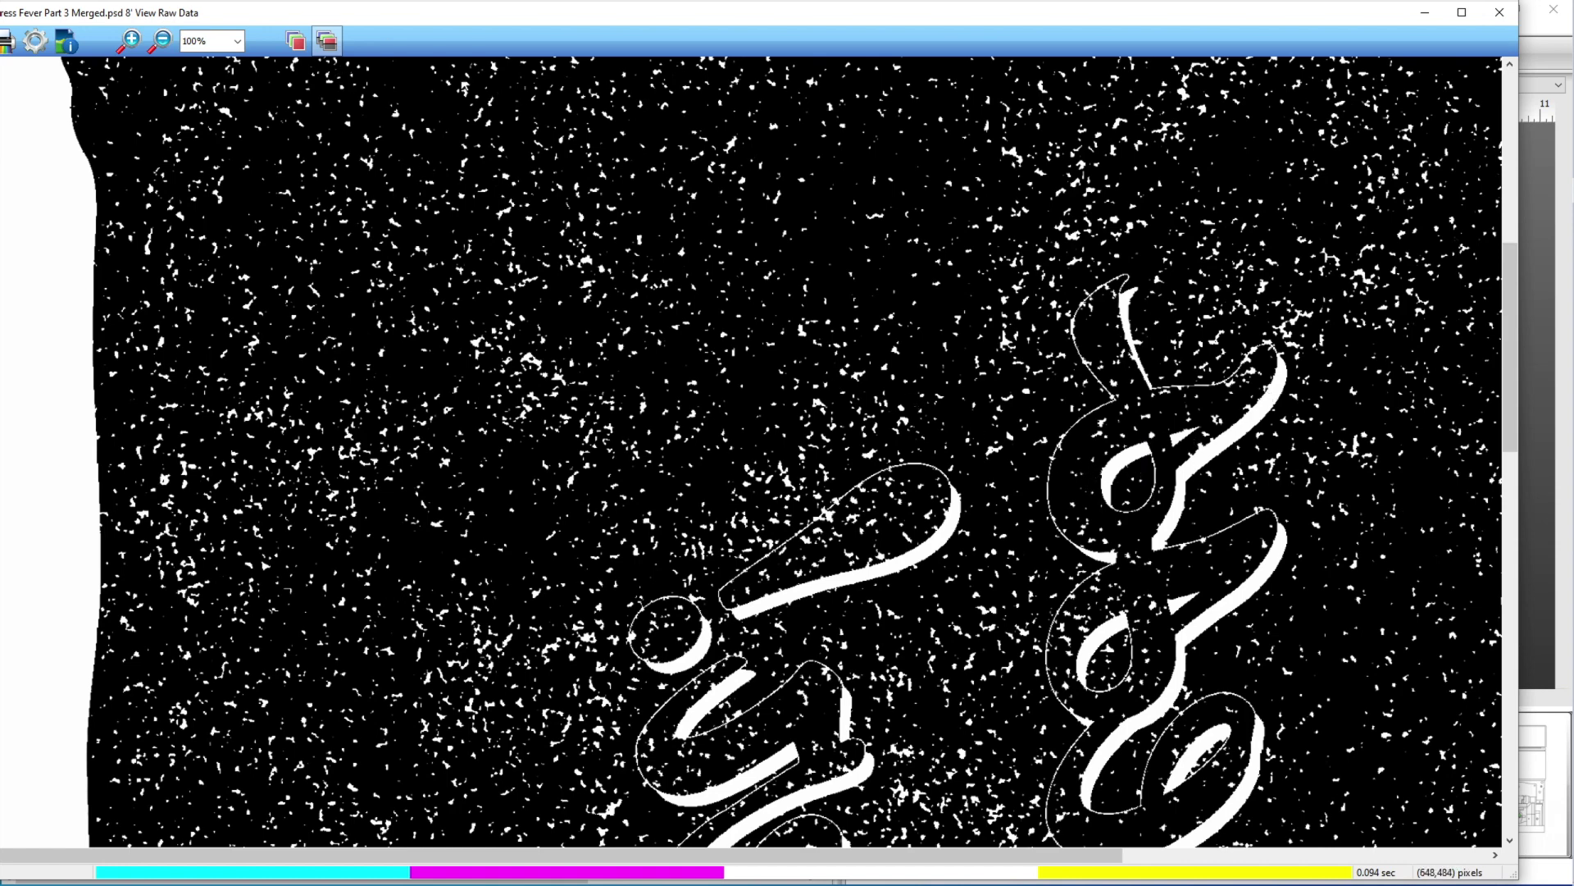
pyautogui.click(326, 41)
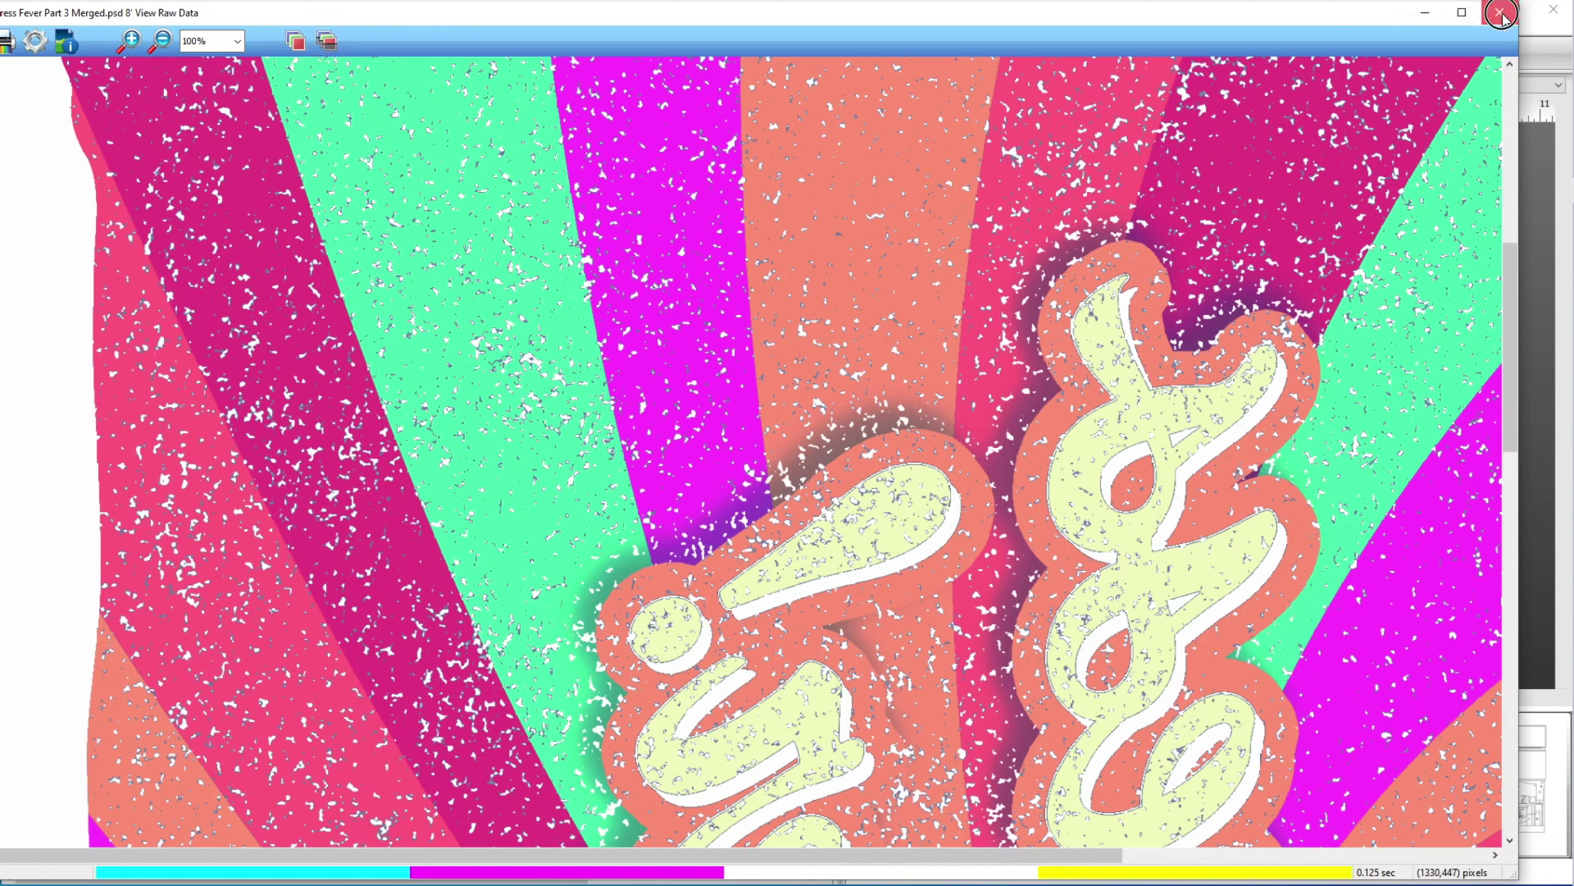
# - Close the raw data view, clear the processed job from the queue and load Distress Fever Part 3 Merged.psd
pyautogui.click(1502, 13)
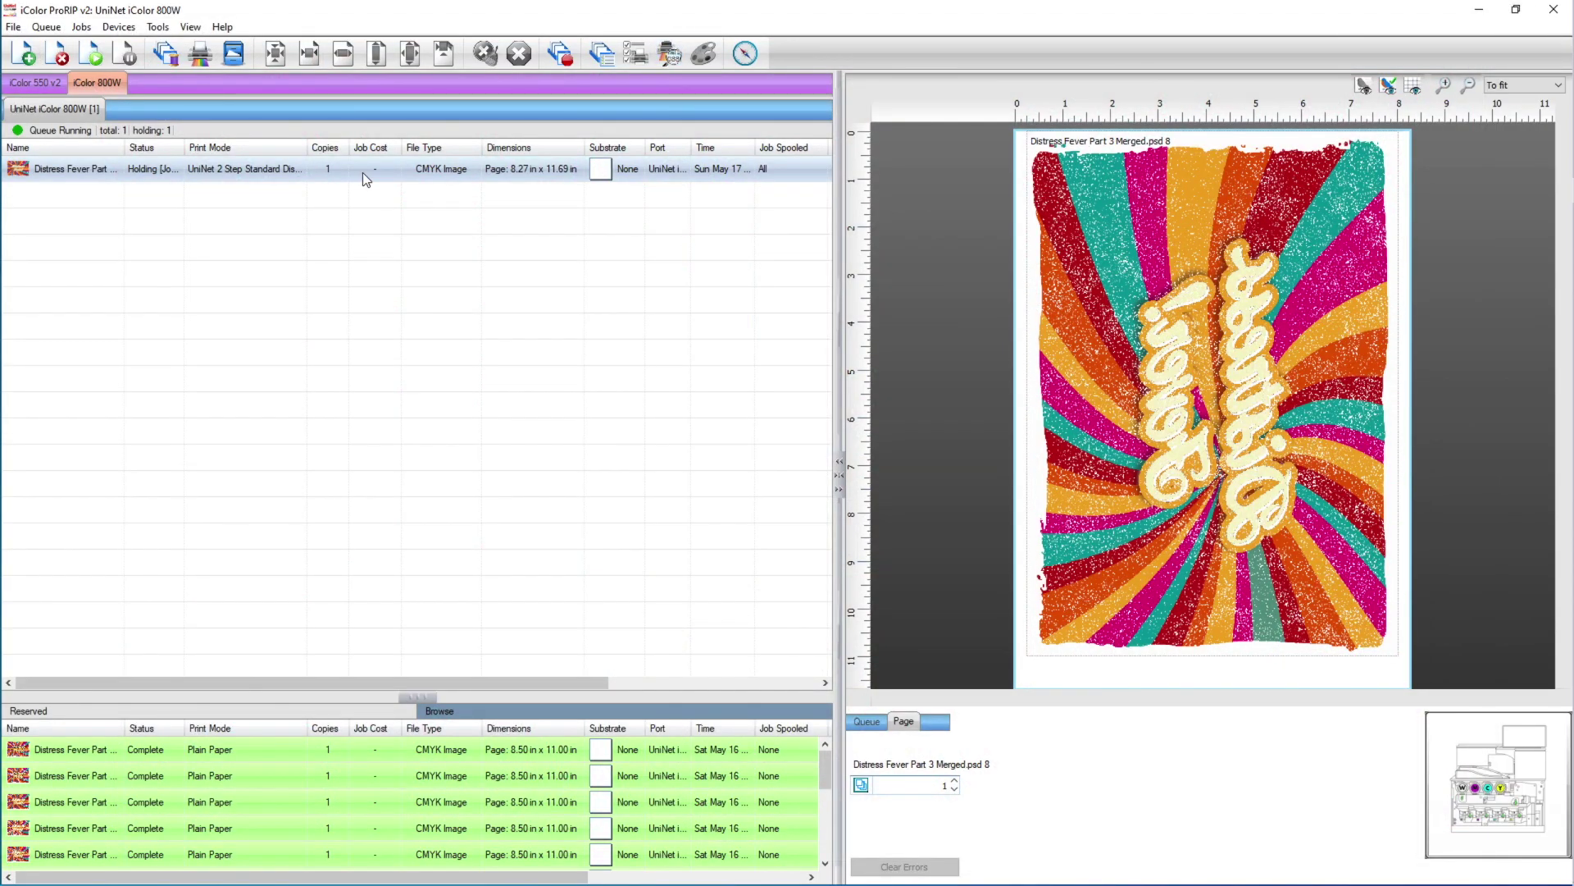
pyautogui.click(1387, 87)
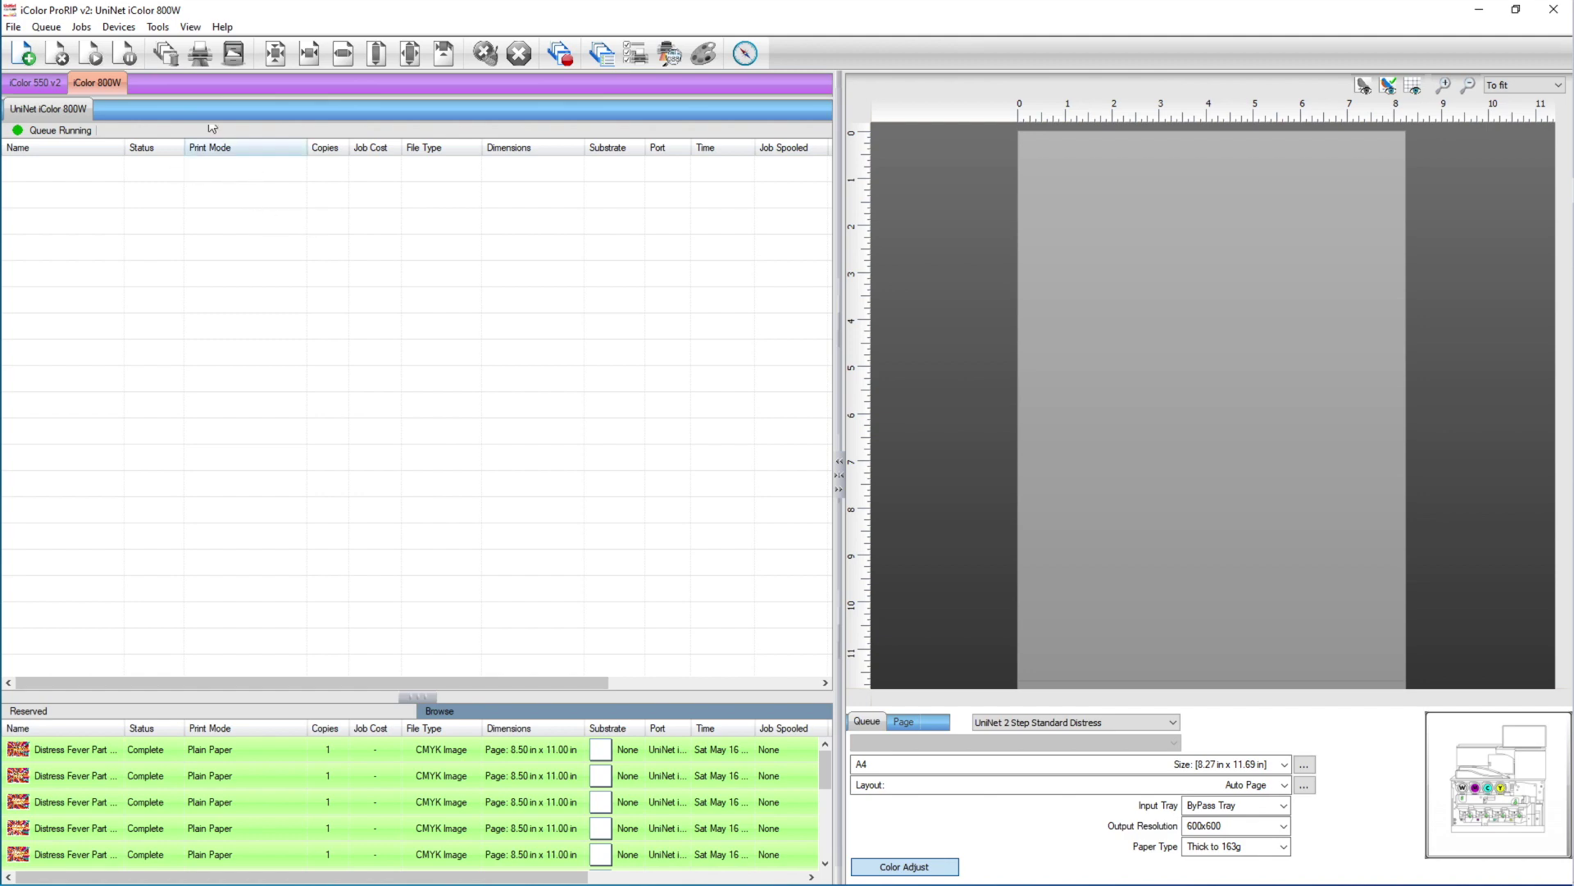
pyautogui.click(23, 54)
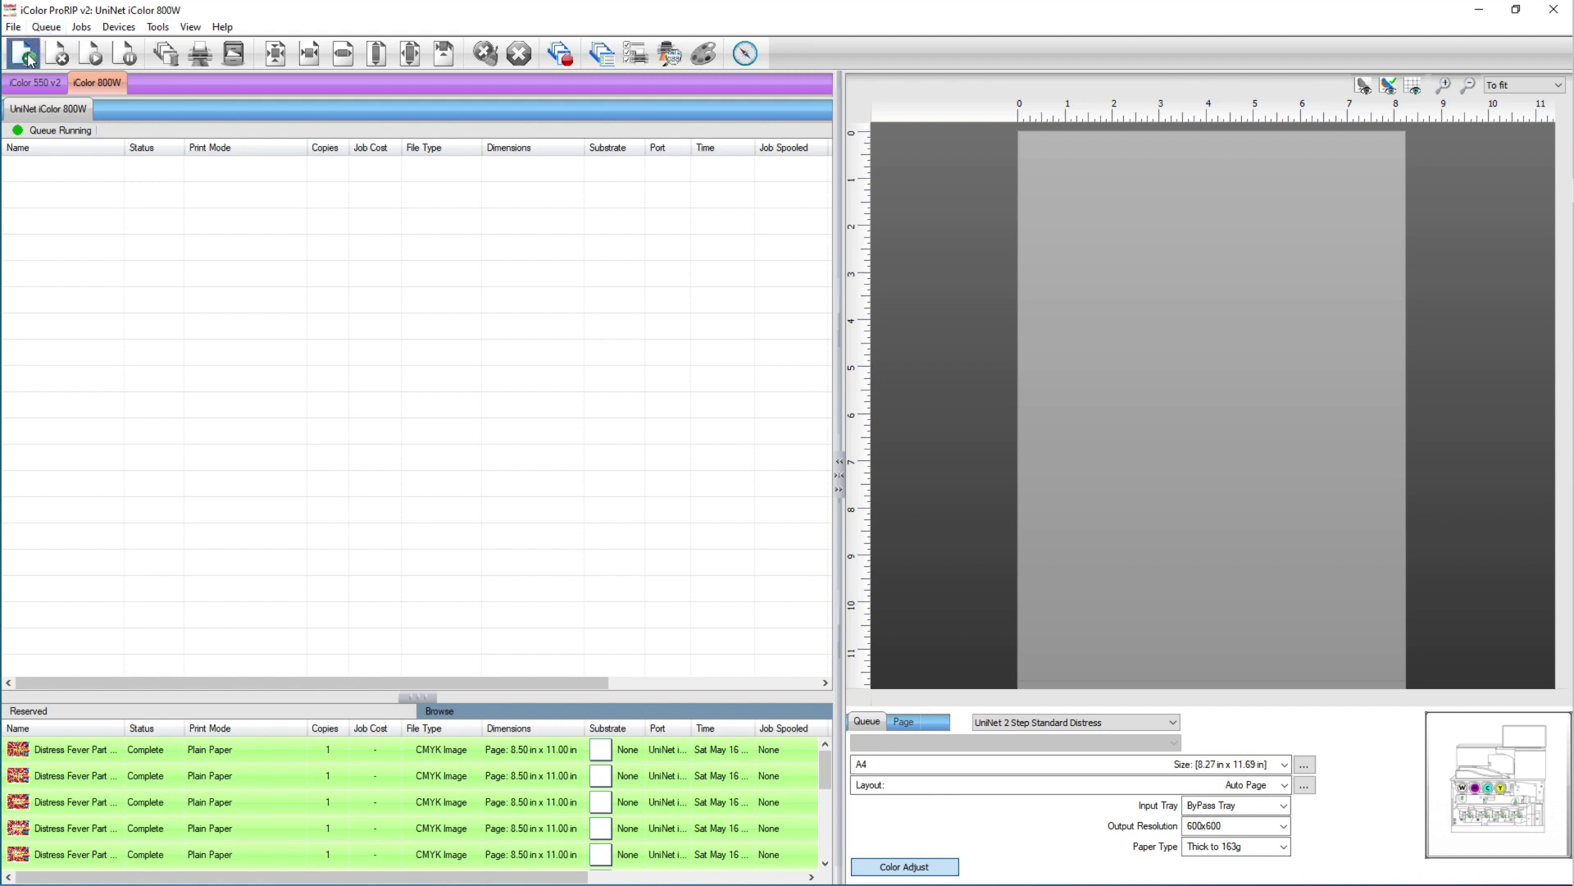
pyautogui.doubleClick(370, 214)
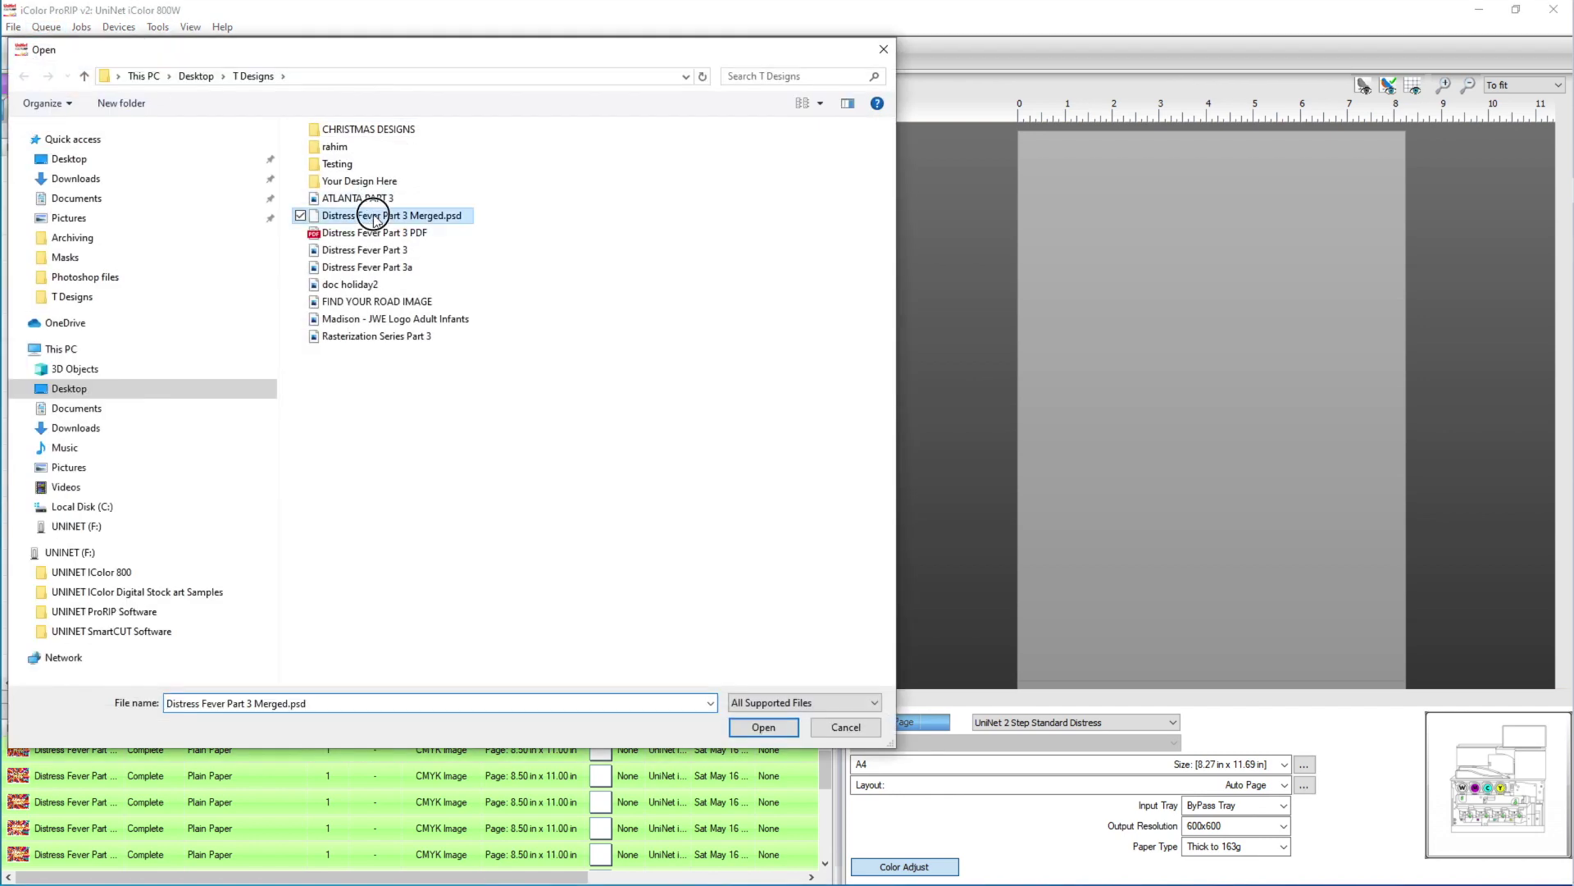
# - Rotate the newly loaded Distress Fever job by 90 degrees
pyautogui.click(254, 172)
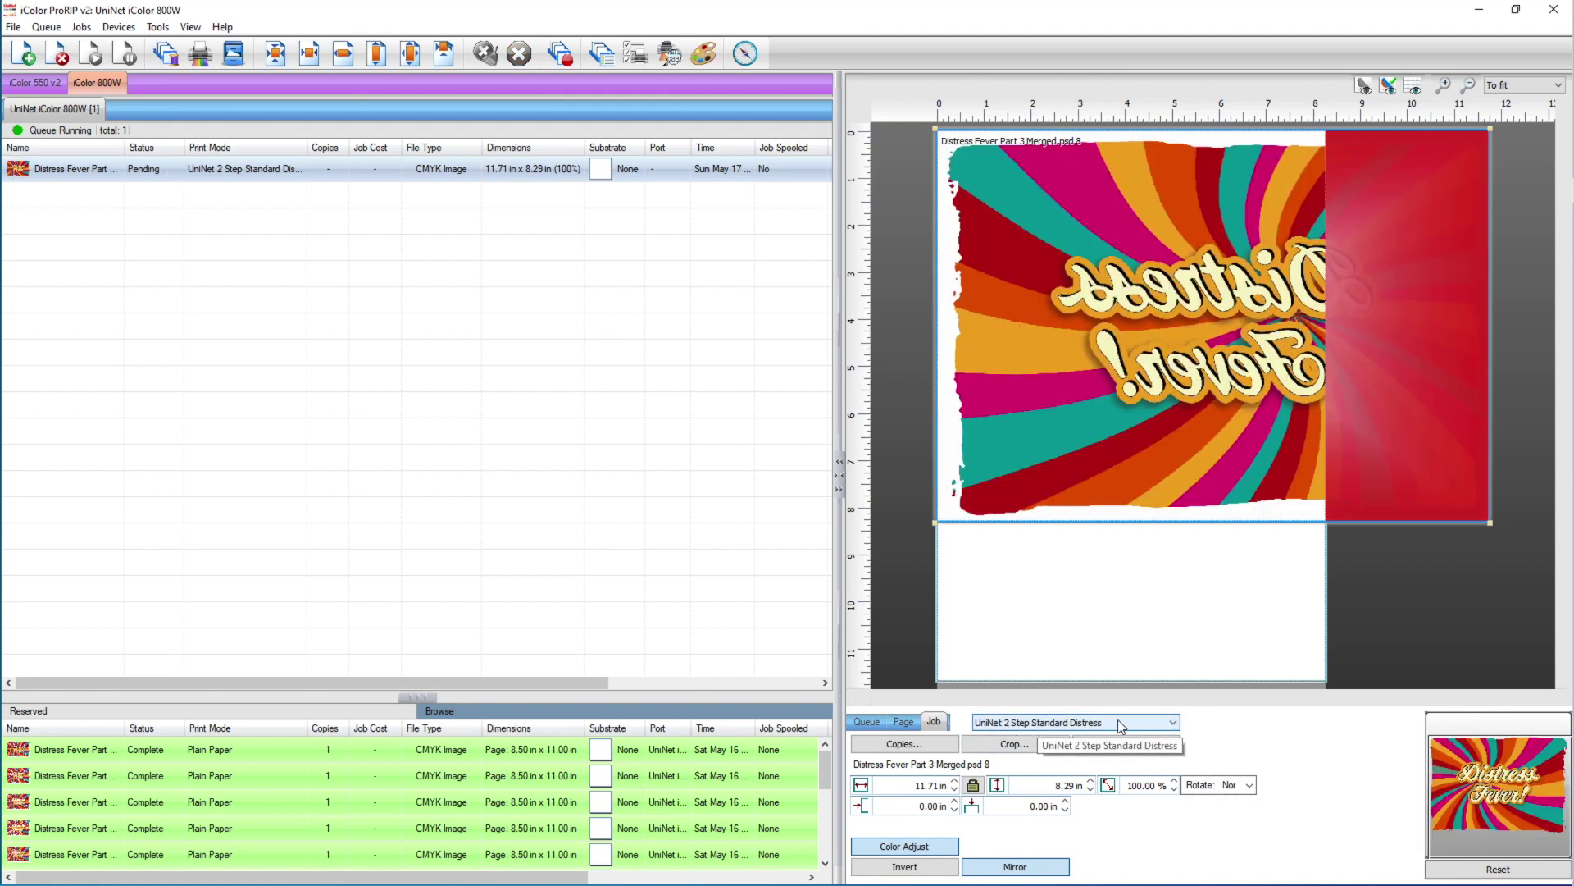
pyautogui.click(1249, 785)
pyautogui.click(1257, 817)
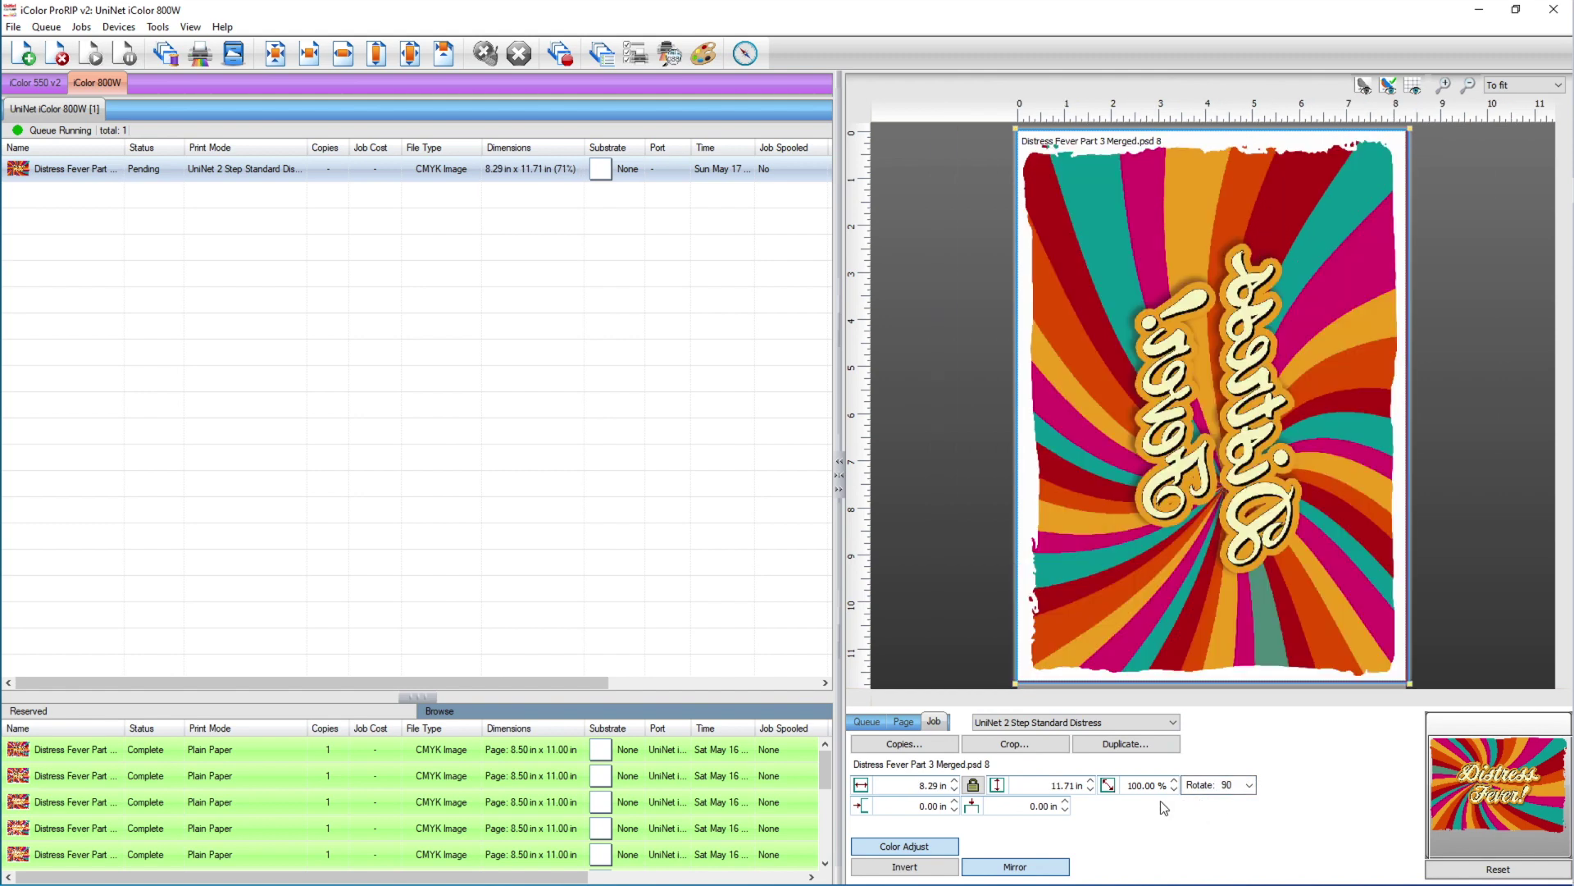
# - Set the job's height to 11 in and center it horizontally along the top of the page
pyautogui.tripleClick(1065, 785)
pyautogui.write('11')
pyautogui.press('Tab')
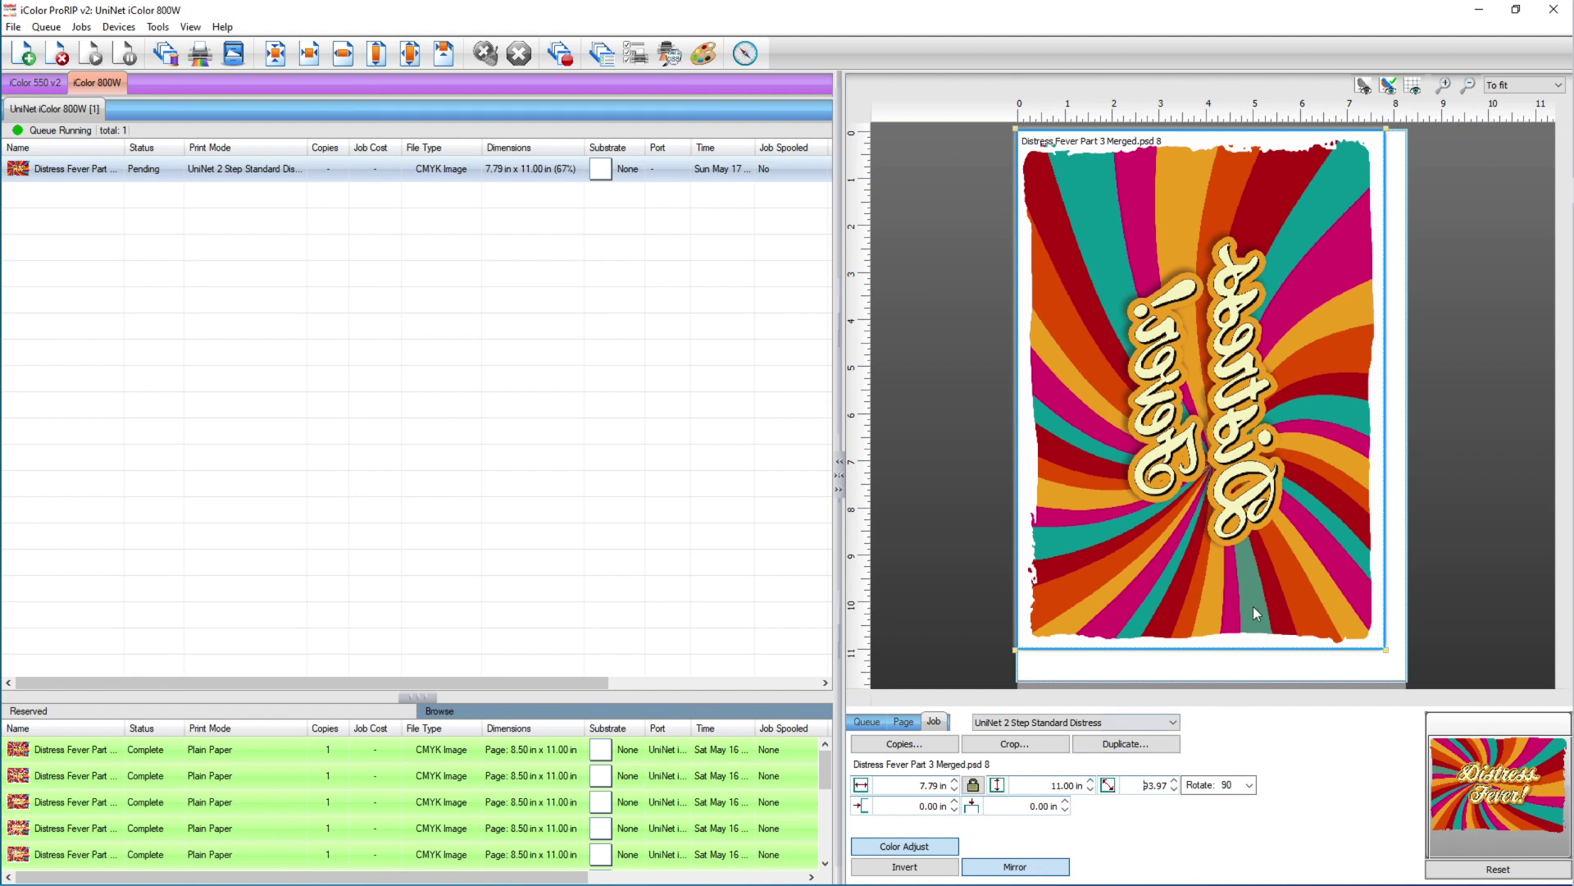
pyautogui.click(440, 57)
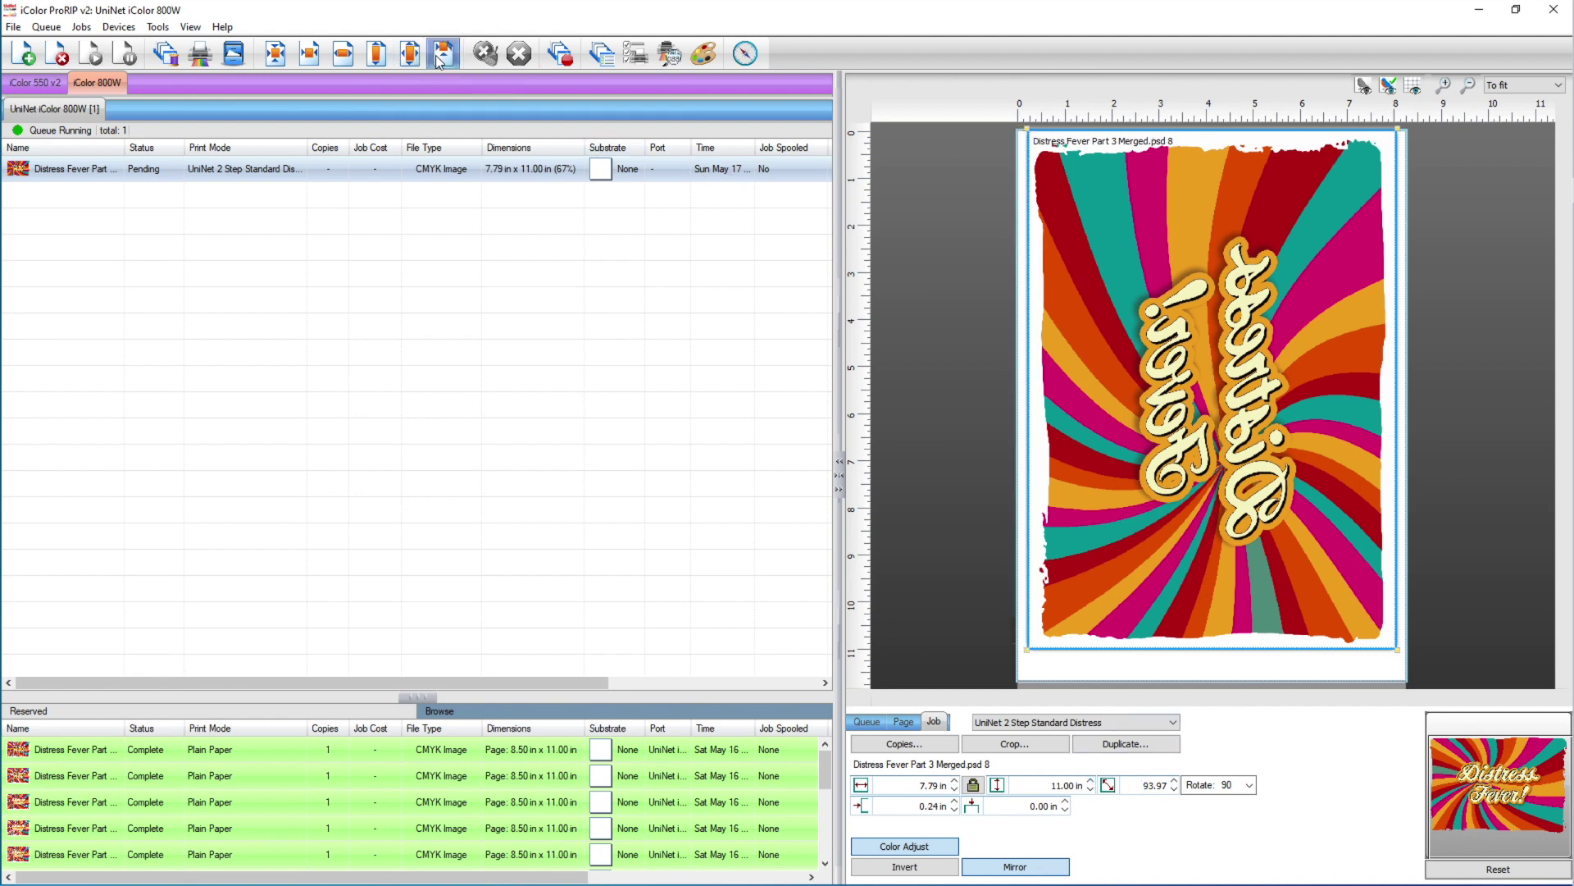
# - Apply the Distressed effect to the job with the Default preset mask, Threshold 215 and Scale 3.8
pyautogui.click(81, 27)
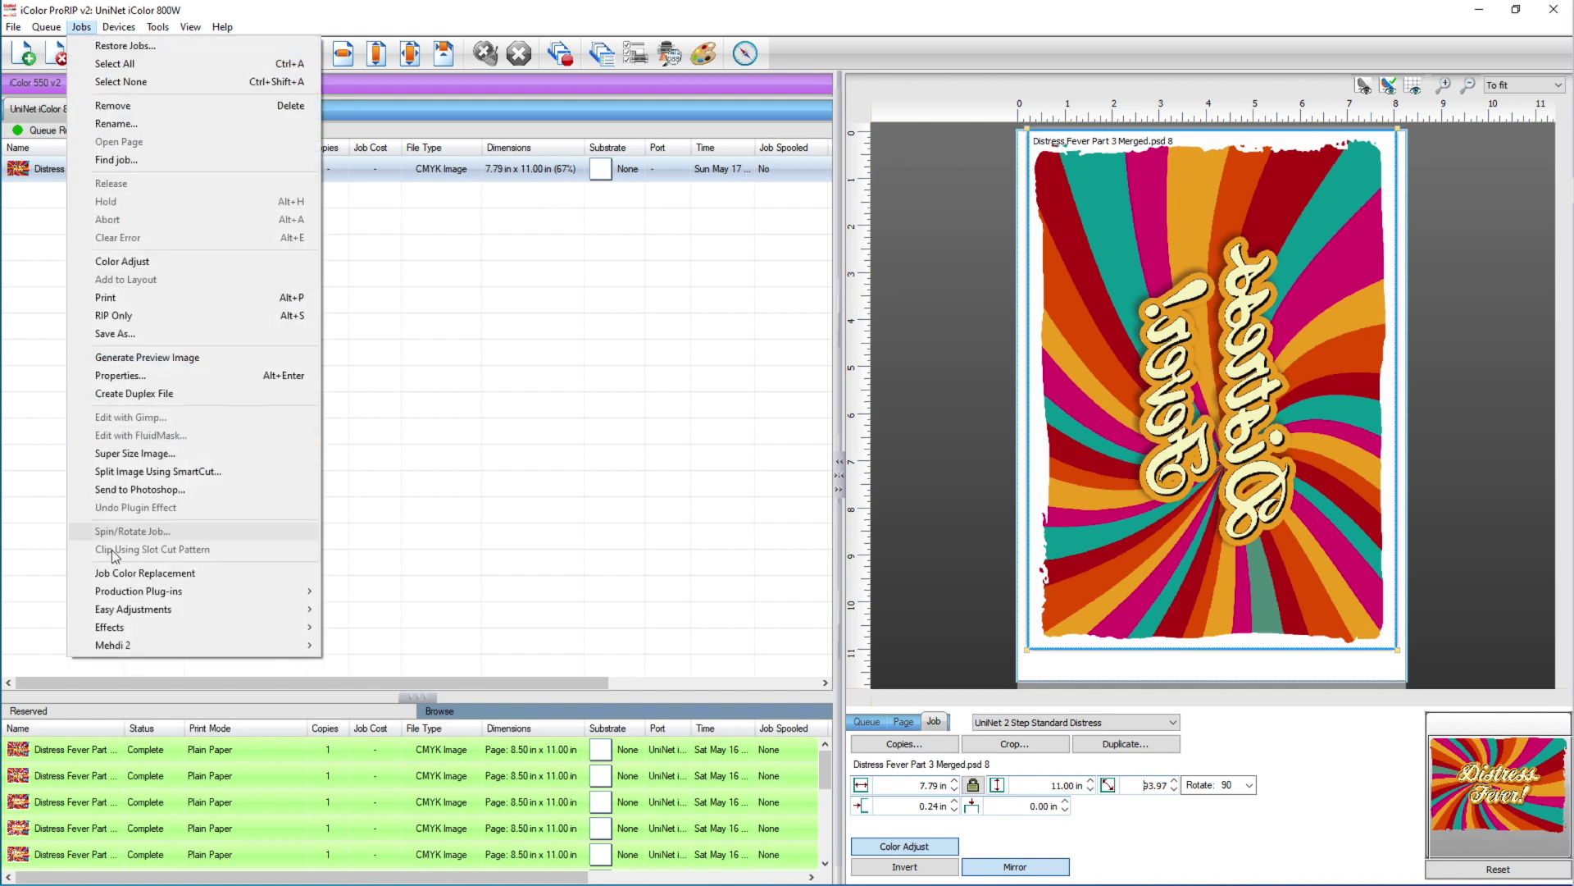
pyautogui.moveTo(135, 627)
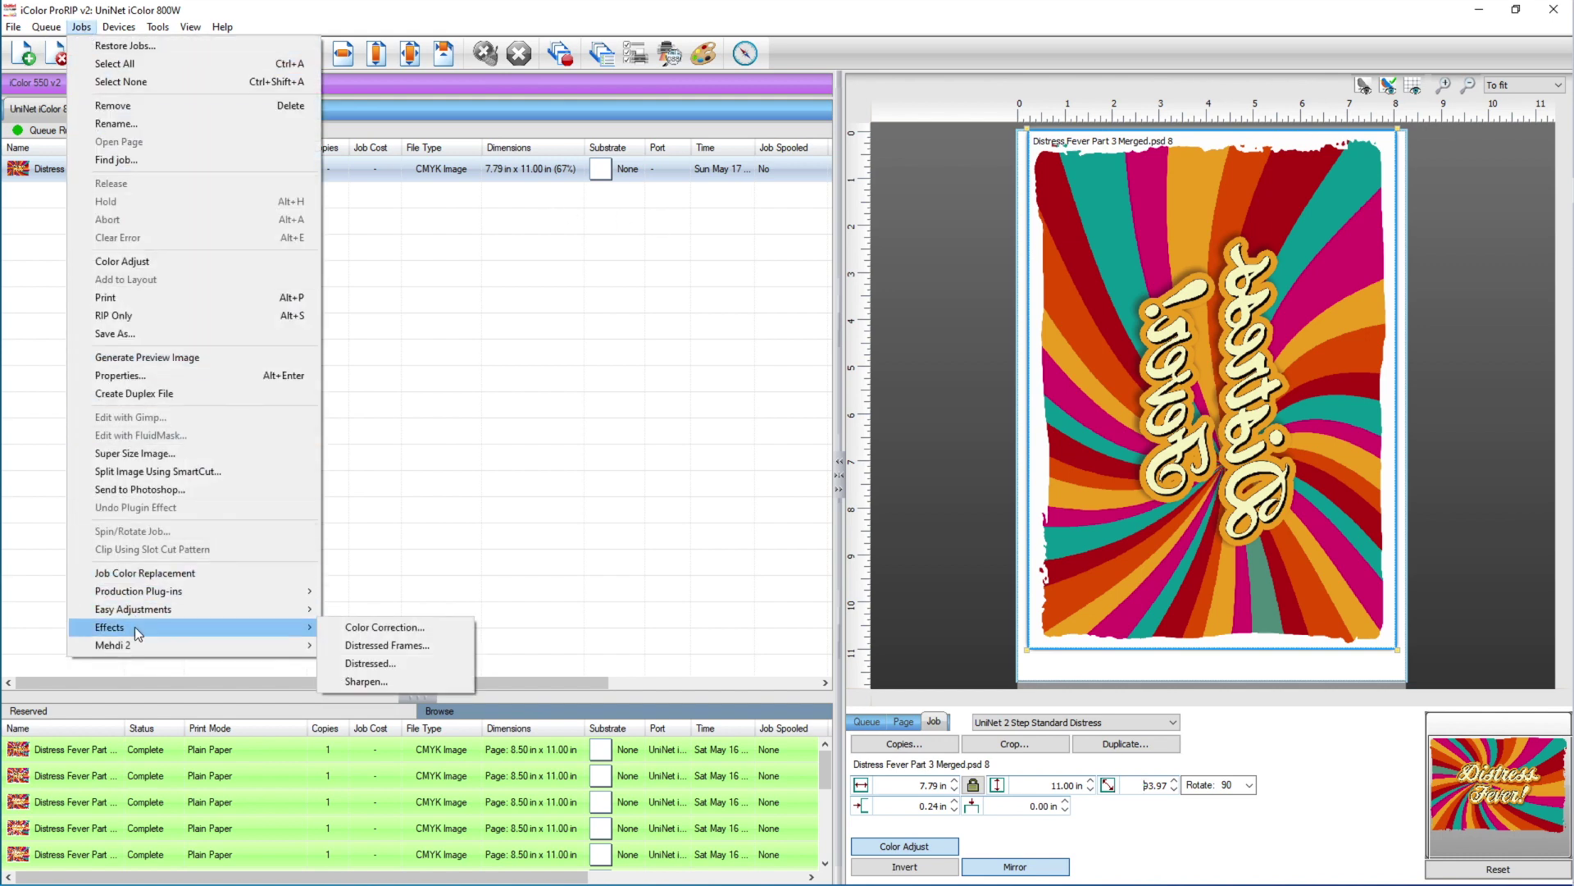
pyautogui.click(380, 661)
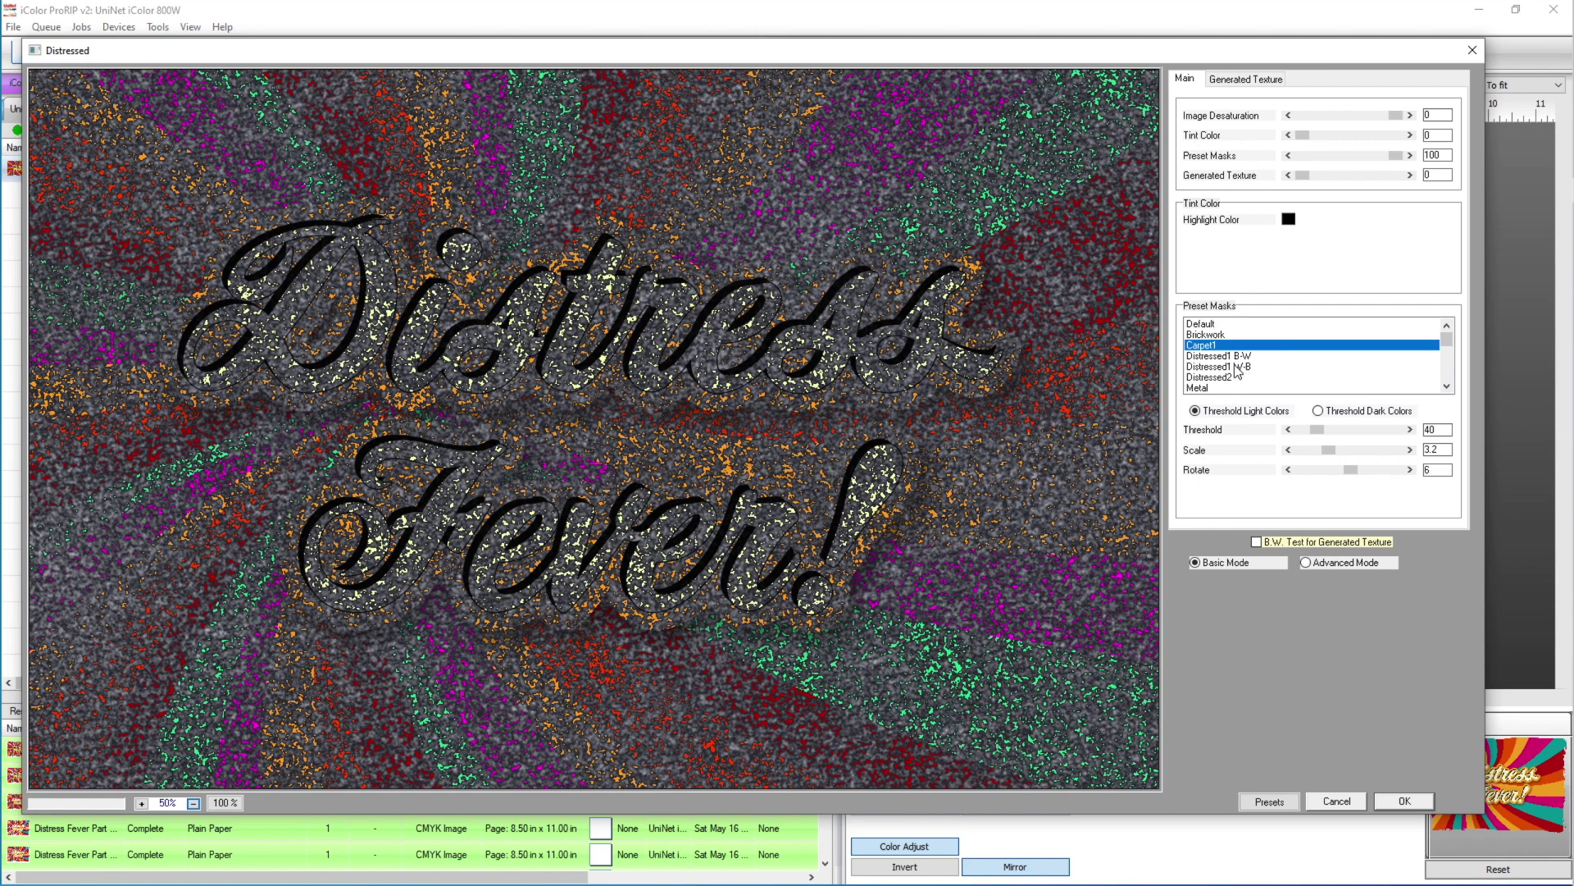
pyautogui.click(1219, 325)
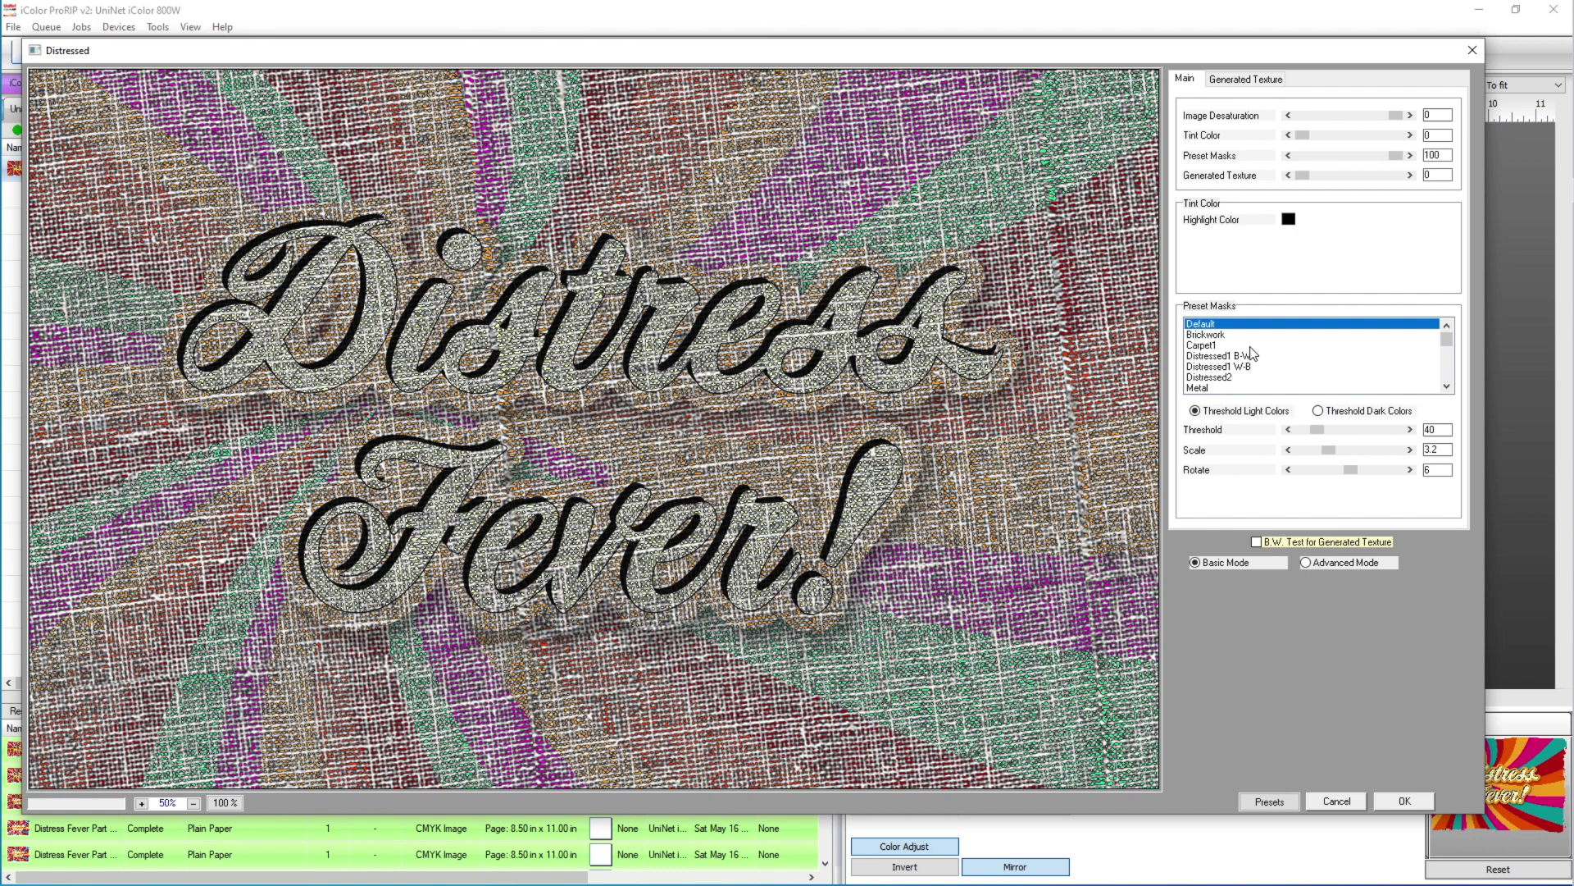
pyautogui.moveTo(1312, 429); pyautogui.dragTo(1382, 430)
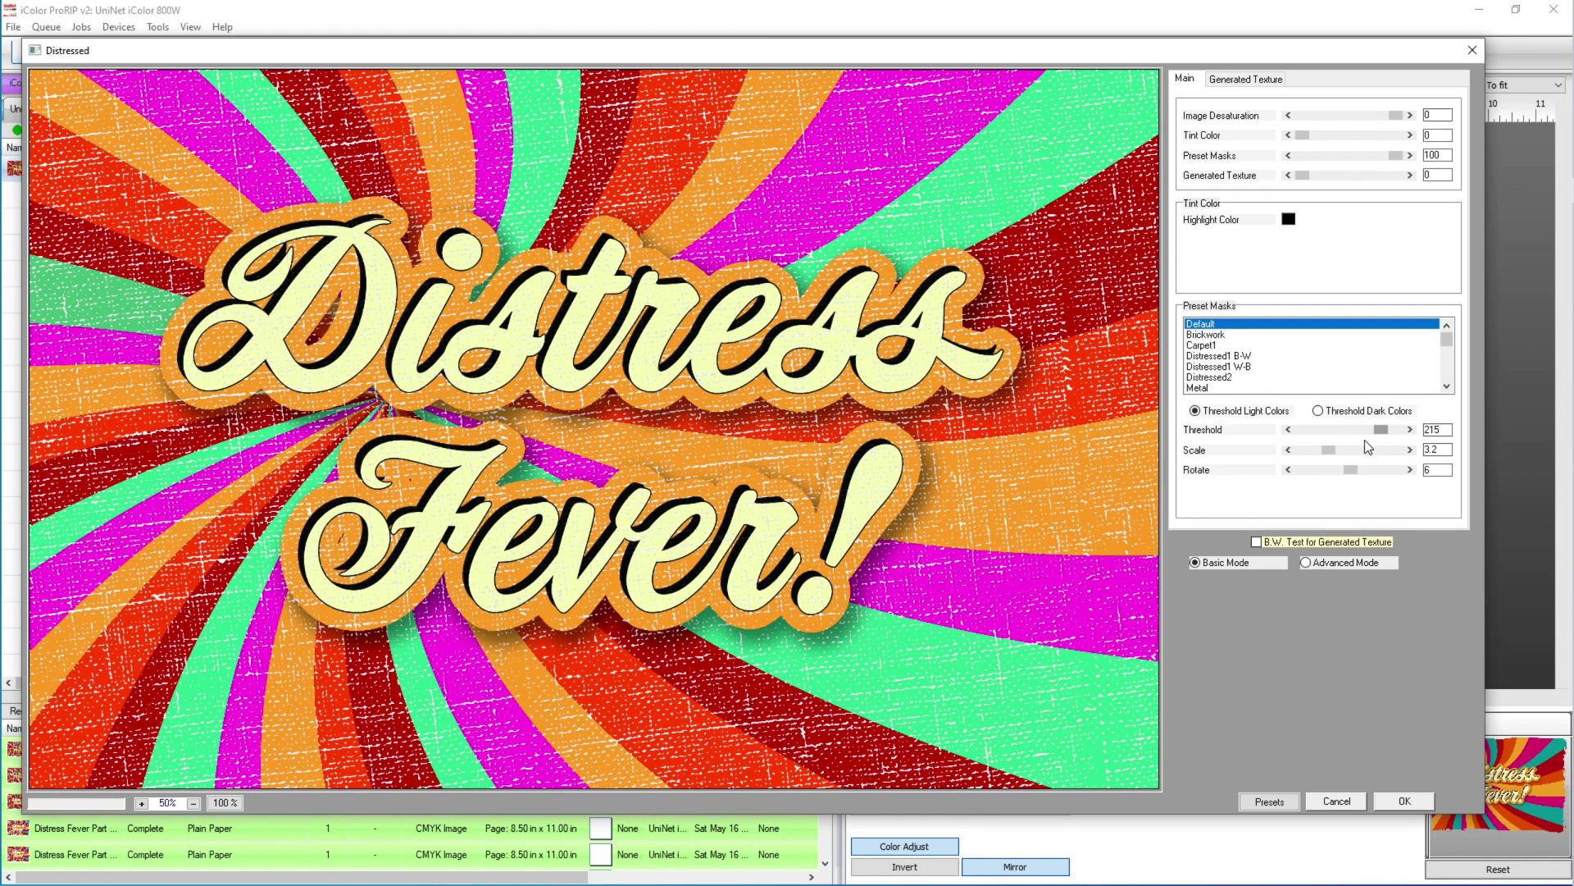
pyautogui.moveTo(1330, 450)
pyautogui.mouseDown()
pyautogui.moveTo(1306, 449)
pyautogui.moveTo(1378, 453)
pyautogui.moveTo(1337, 456)
pyautogui.mouseUp()
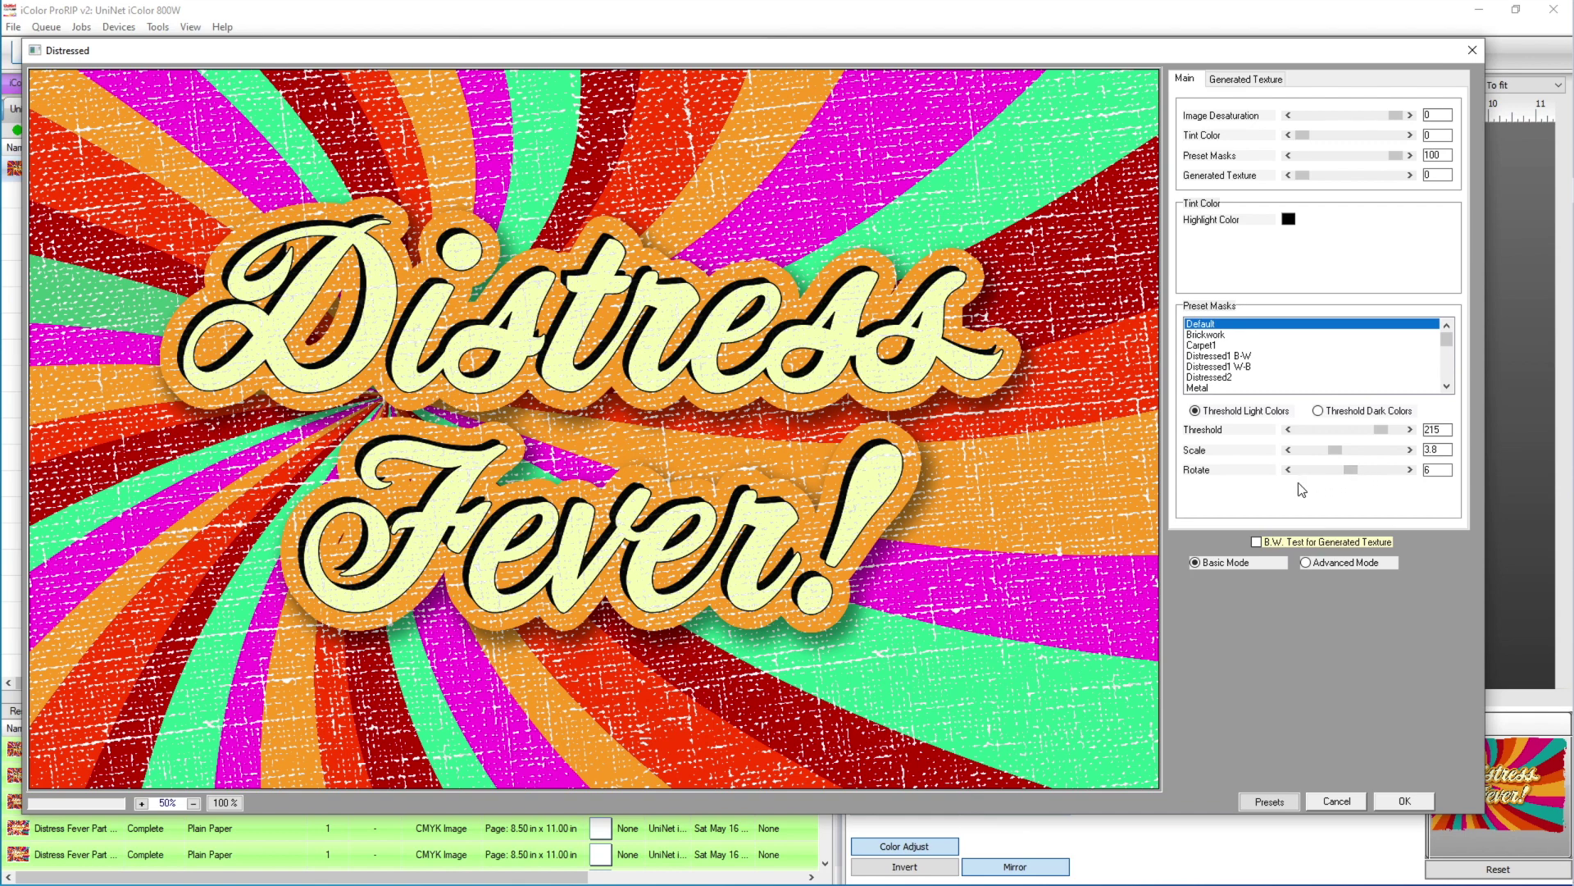
pyautogui.click(1399, 801)
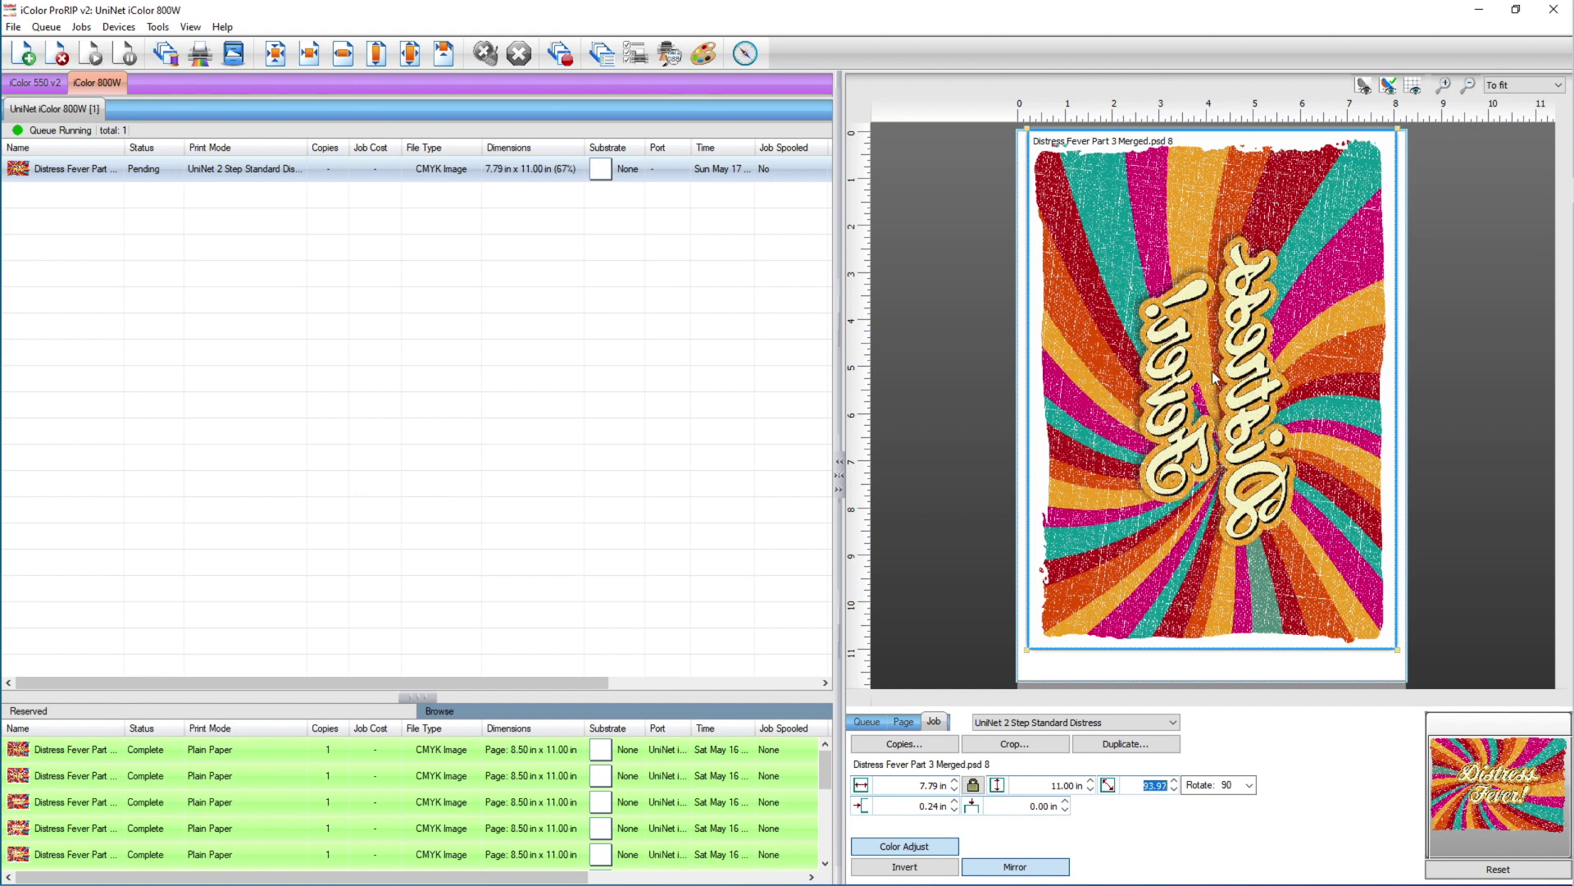
# - Start KnockMeColorOut on the distressed job with white as the color to remove, and enlarge the preview to 33.3%
pyautogui.click(82, 27)
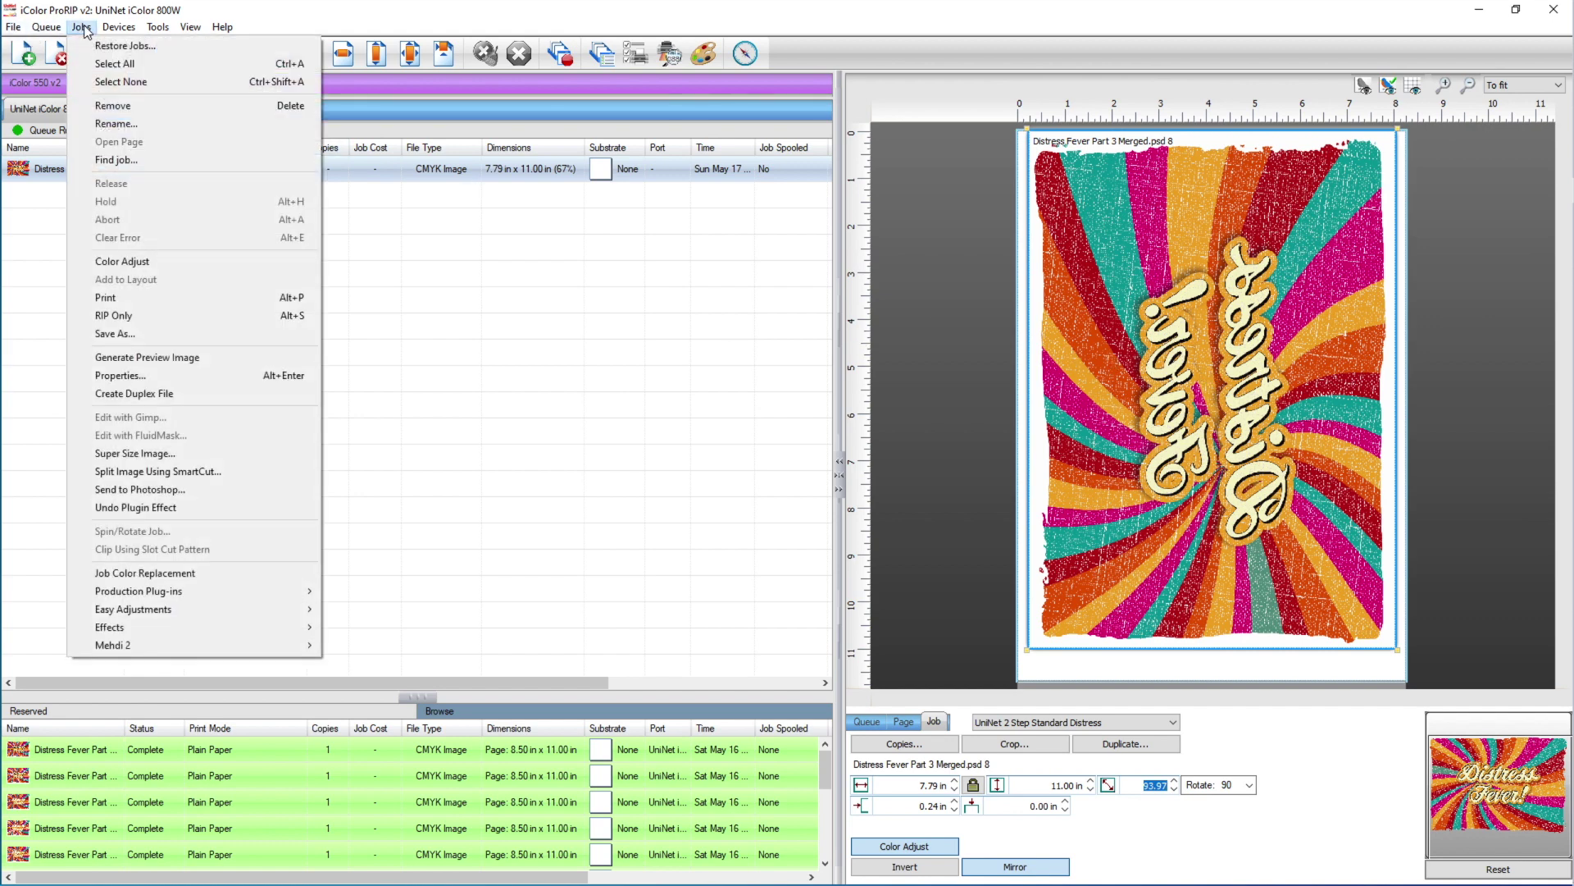
pyautogui.moveTo(155, 594)
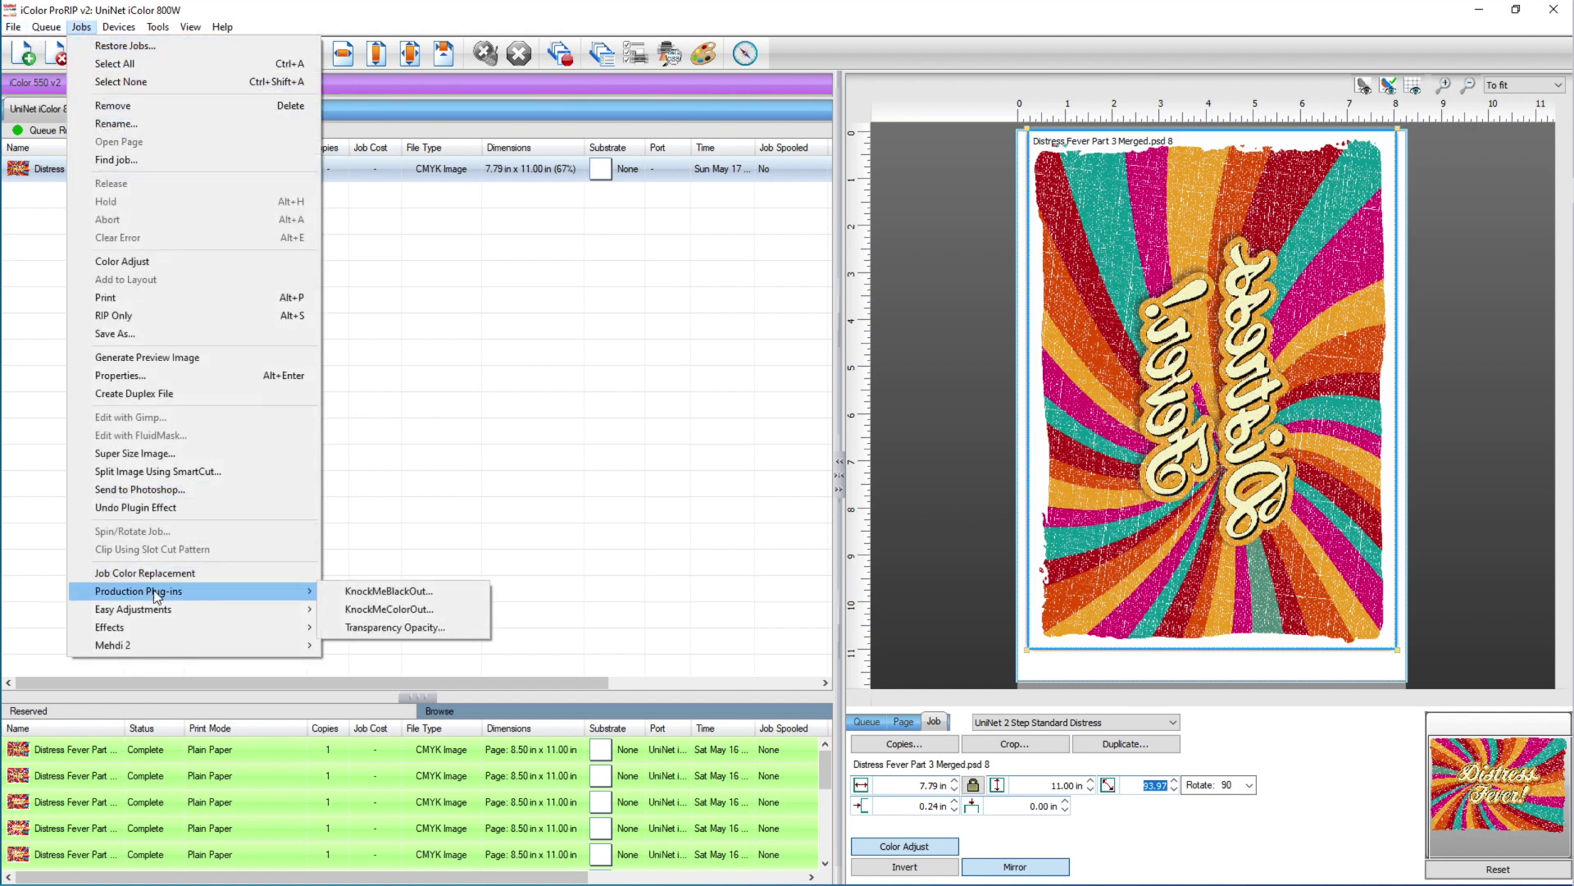
pyautogui.click(371, 611)
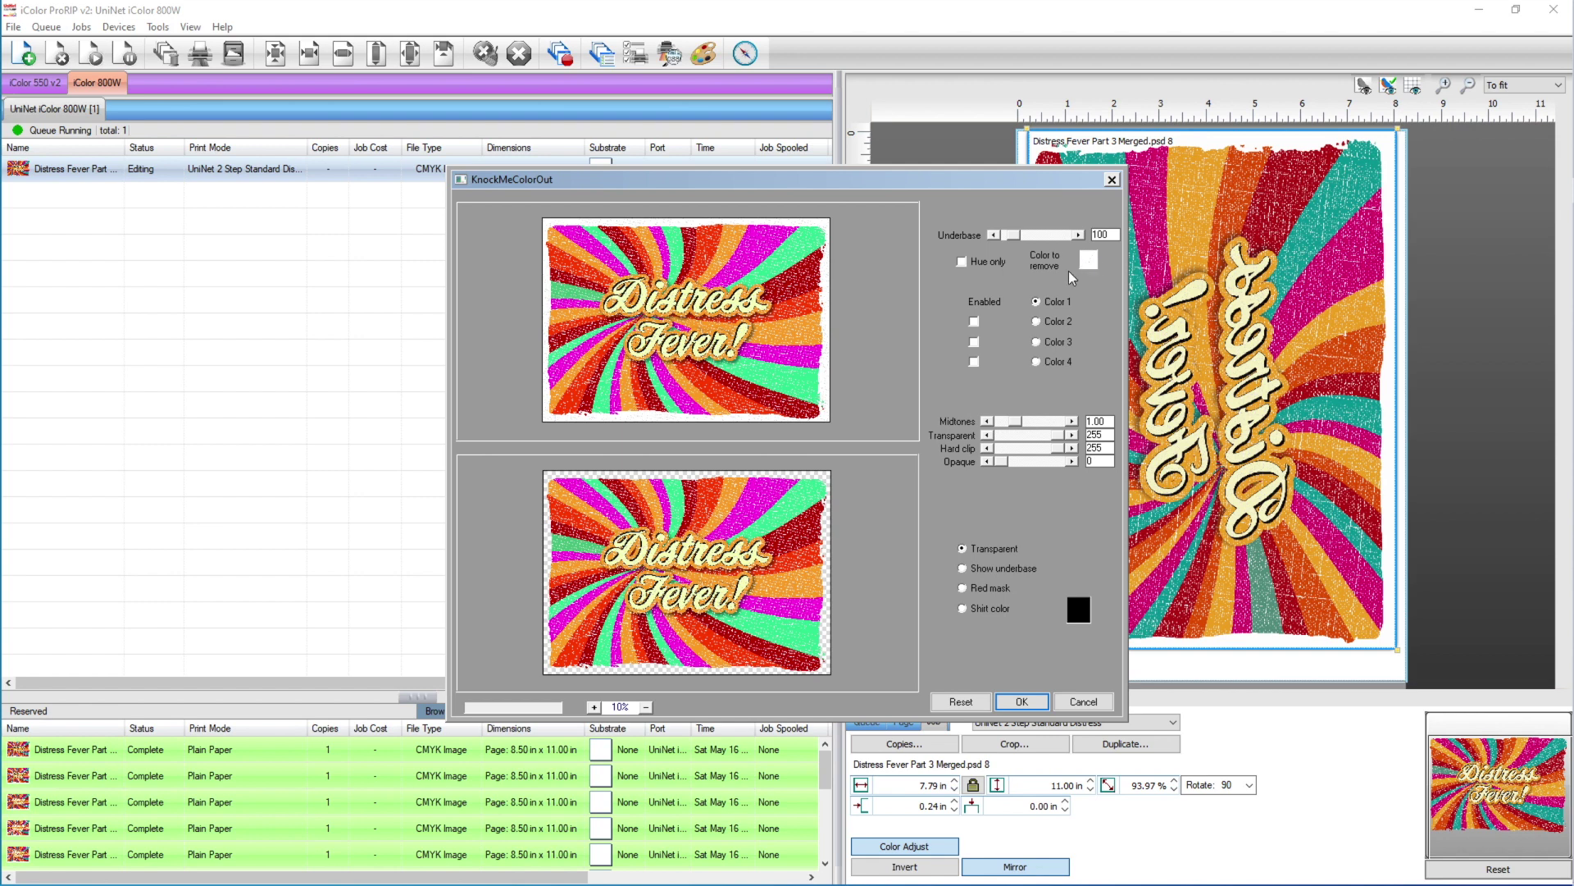
pyautogui.click(593, 708)
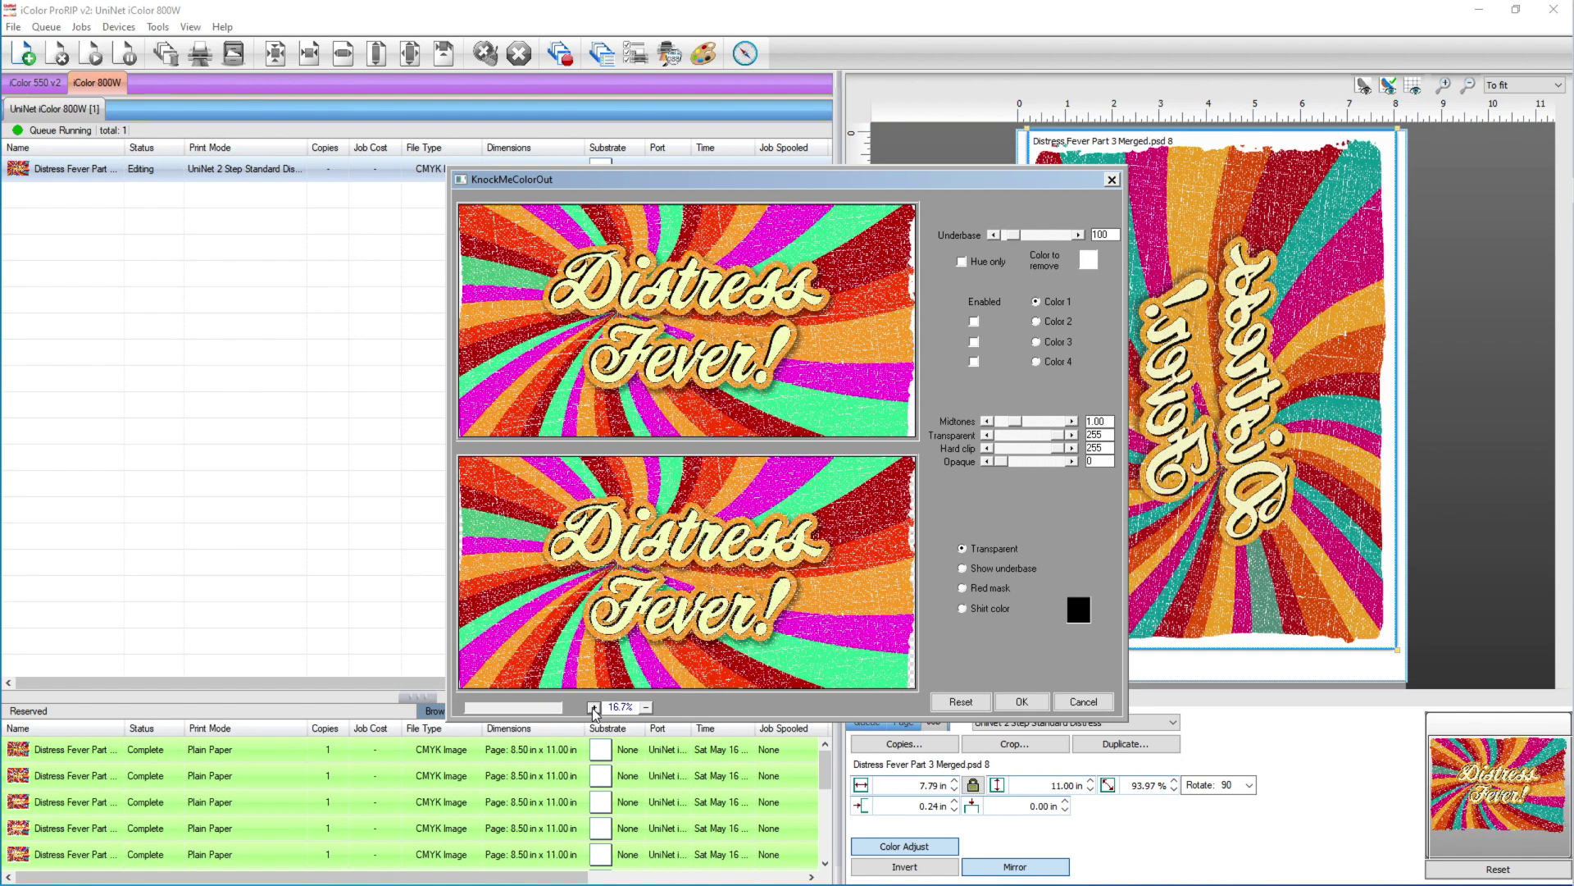
pyautogui.click(594, 708)
pyautogui.click(594, 707)
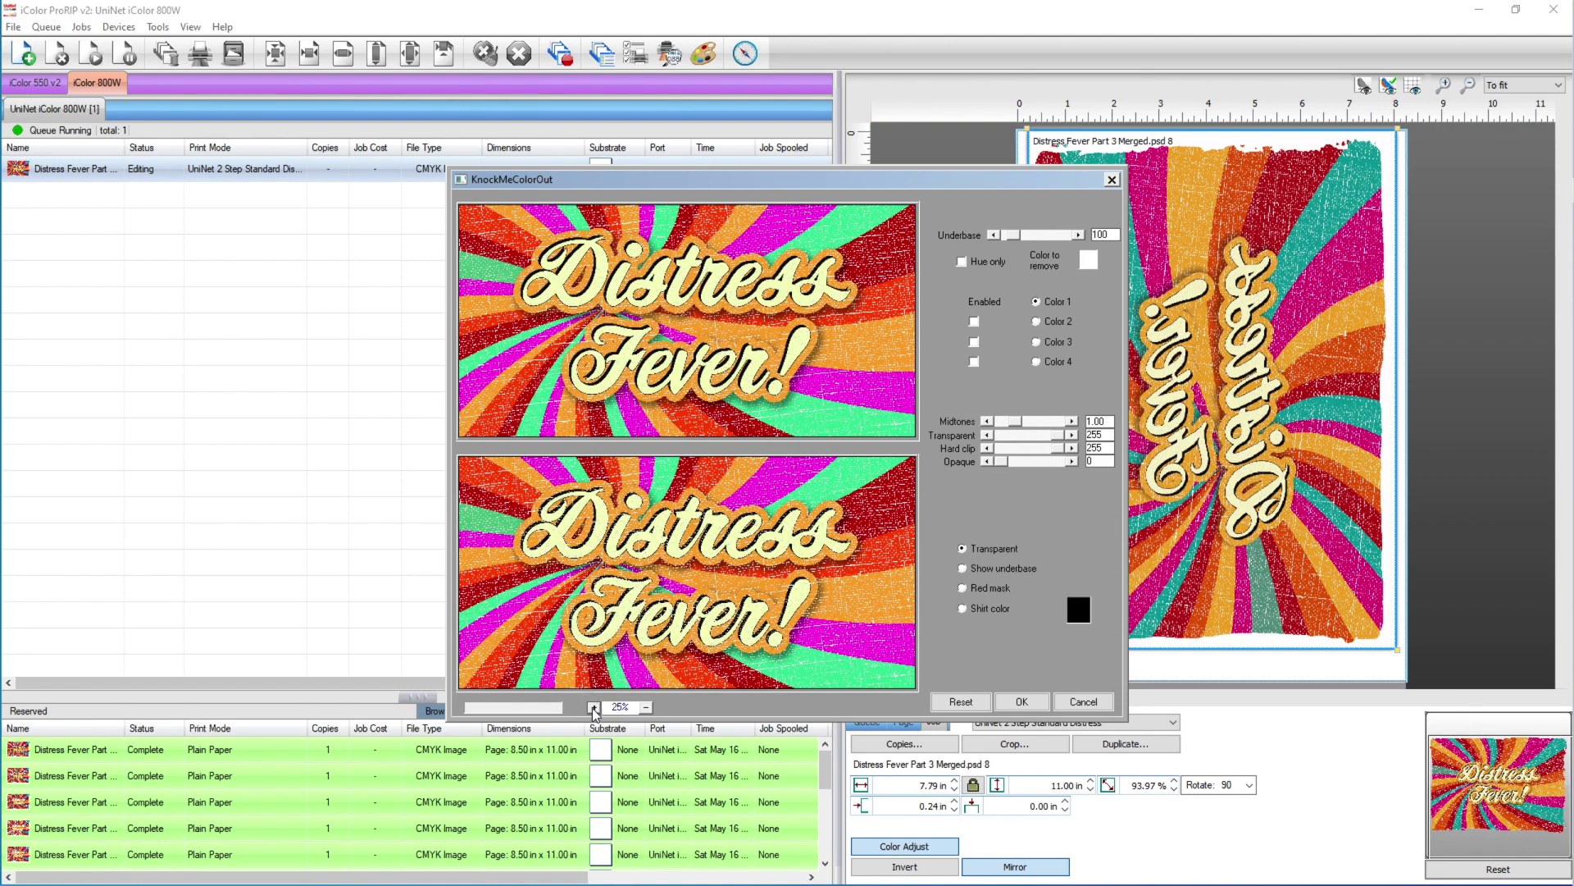
pyautogui.click(593, 708)
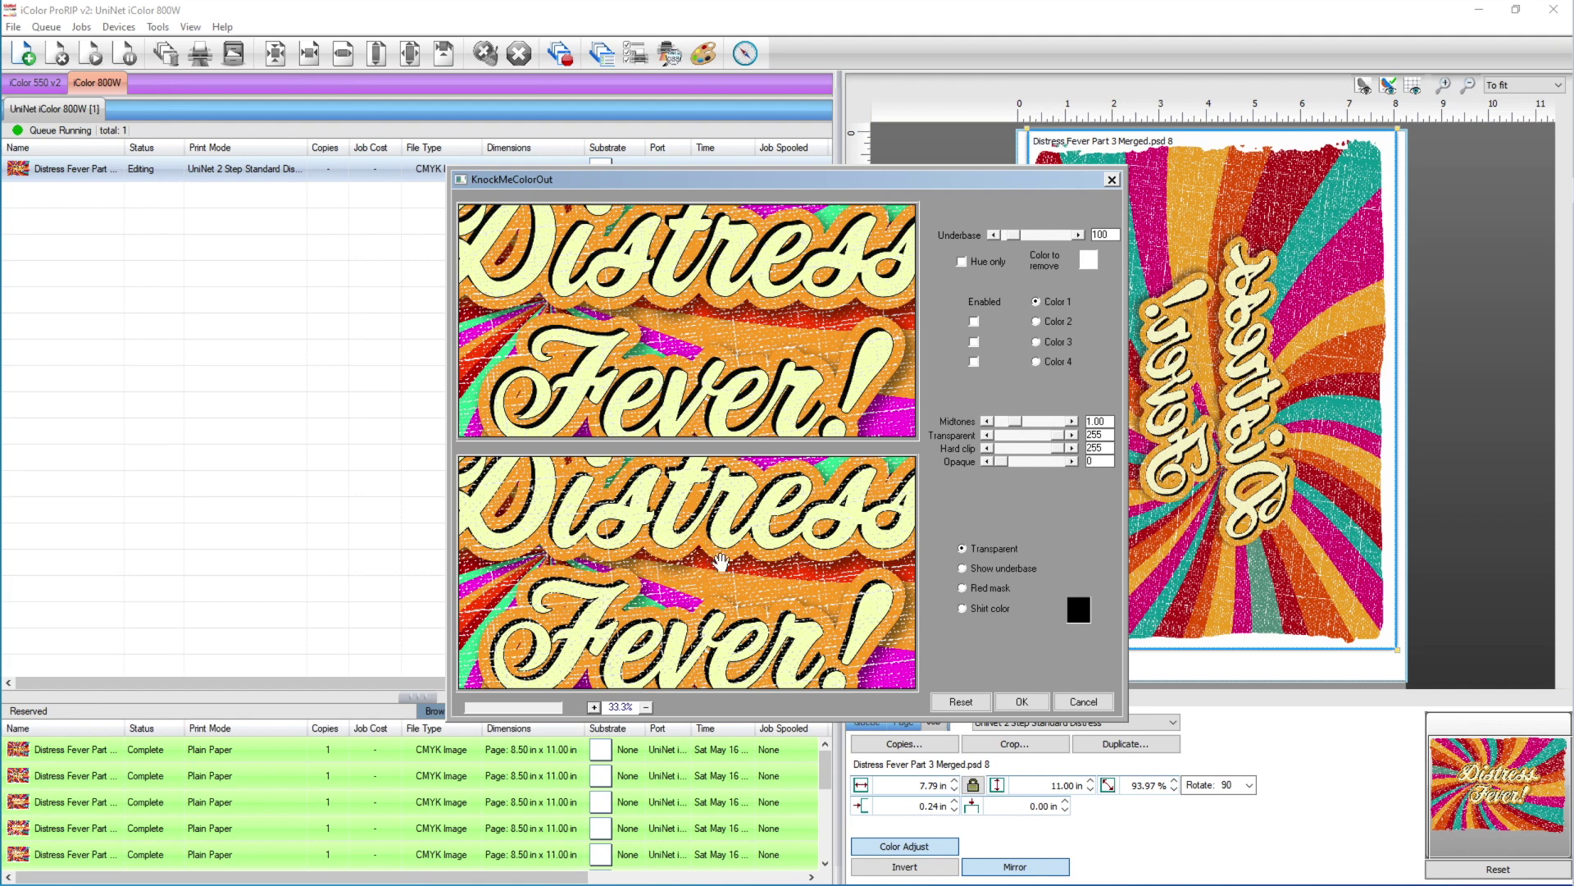
# - Check the knockout in the underbase preview and on a white shirt color, and apply it to the job
pyautogui.click(962, 569)
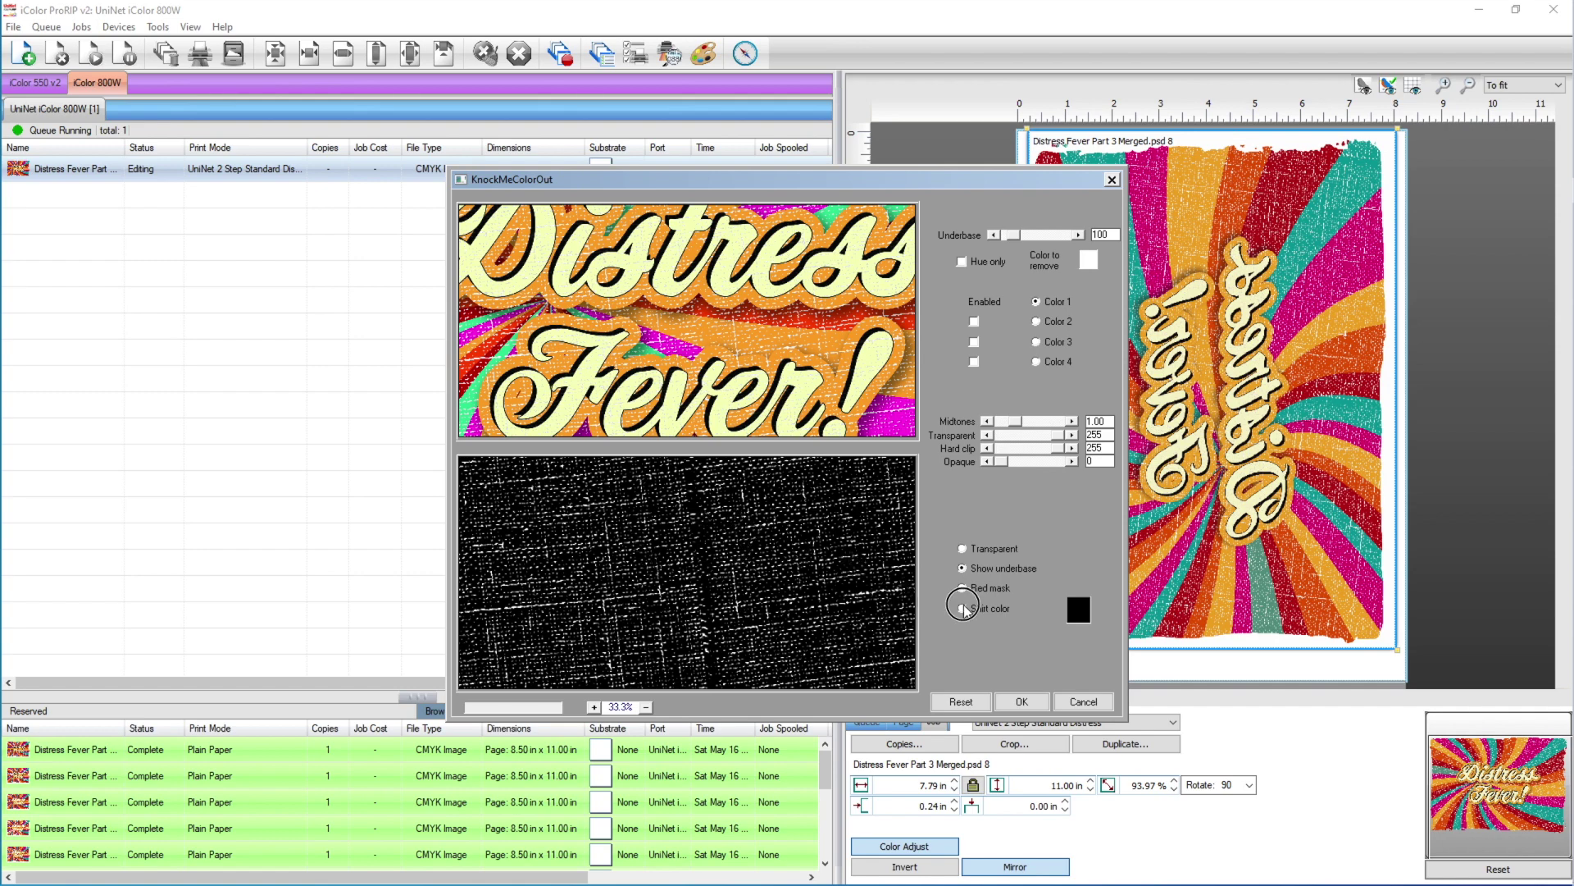
pyautogui.click(962, 607)
pyautogui.click(1084, 611)
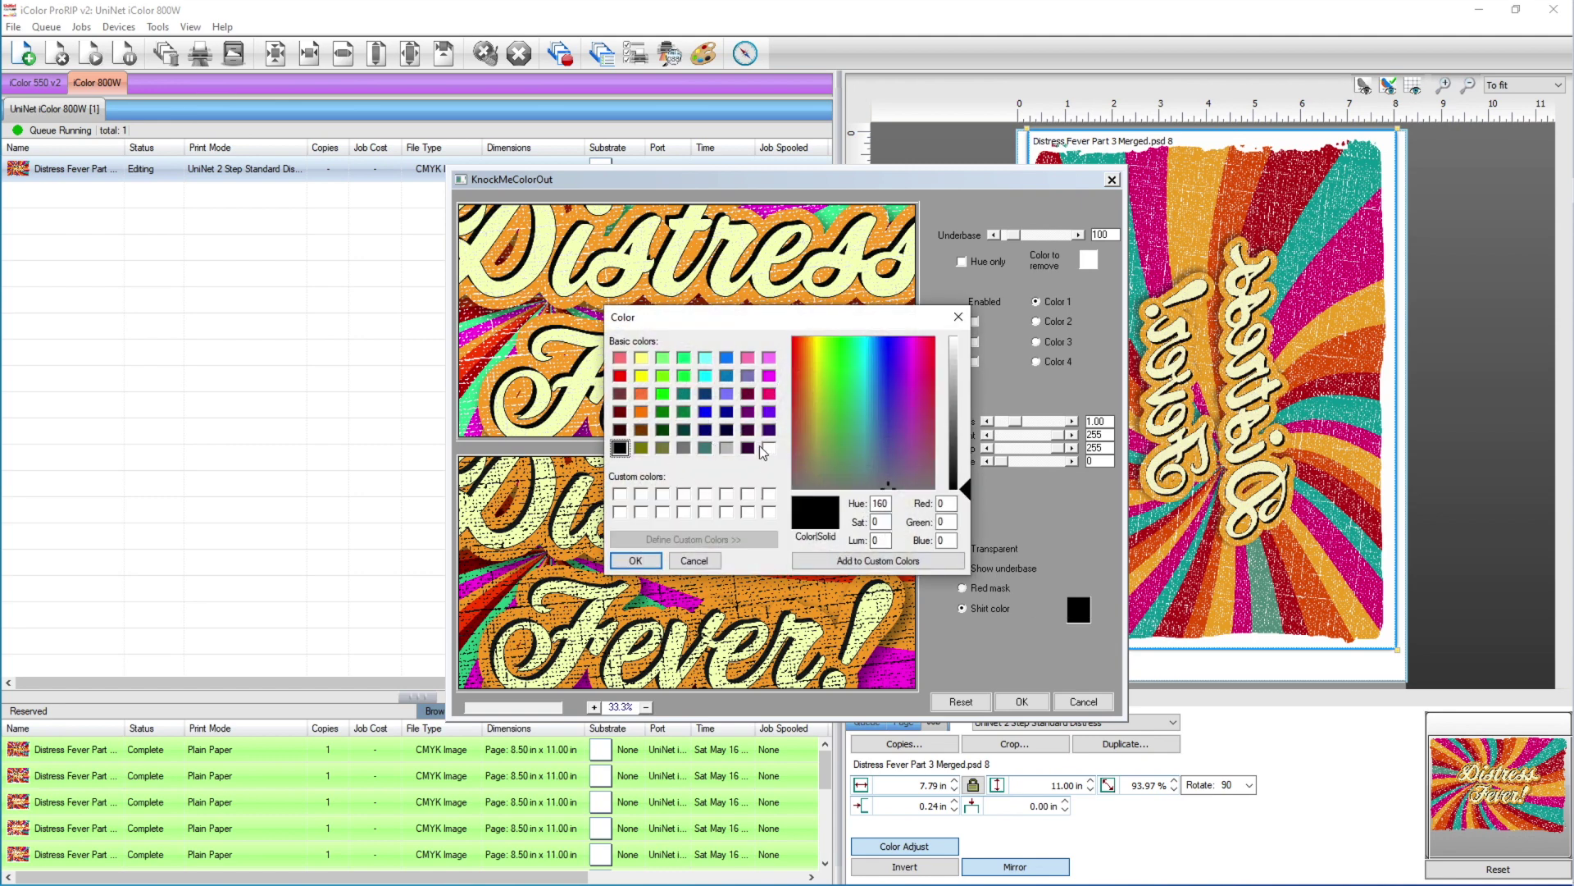
pyautogui.click(770, 446)
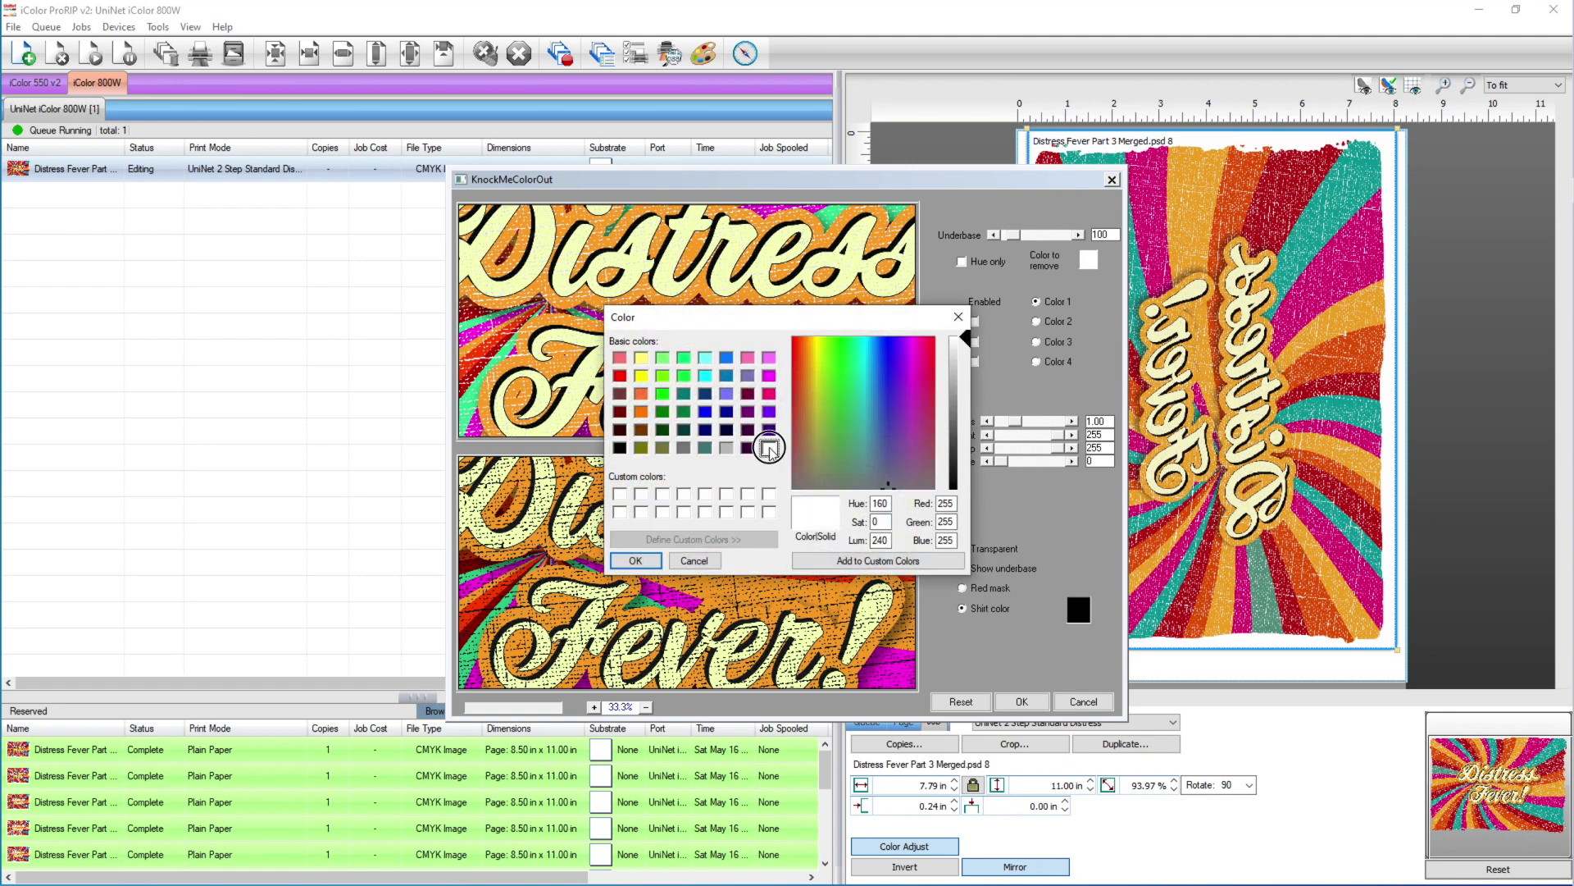
pyautogui.click(635, 561)
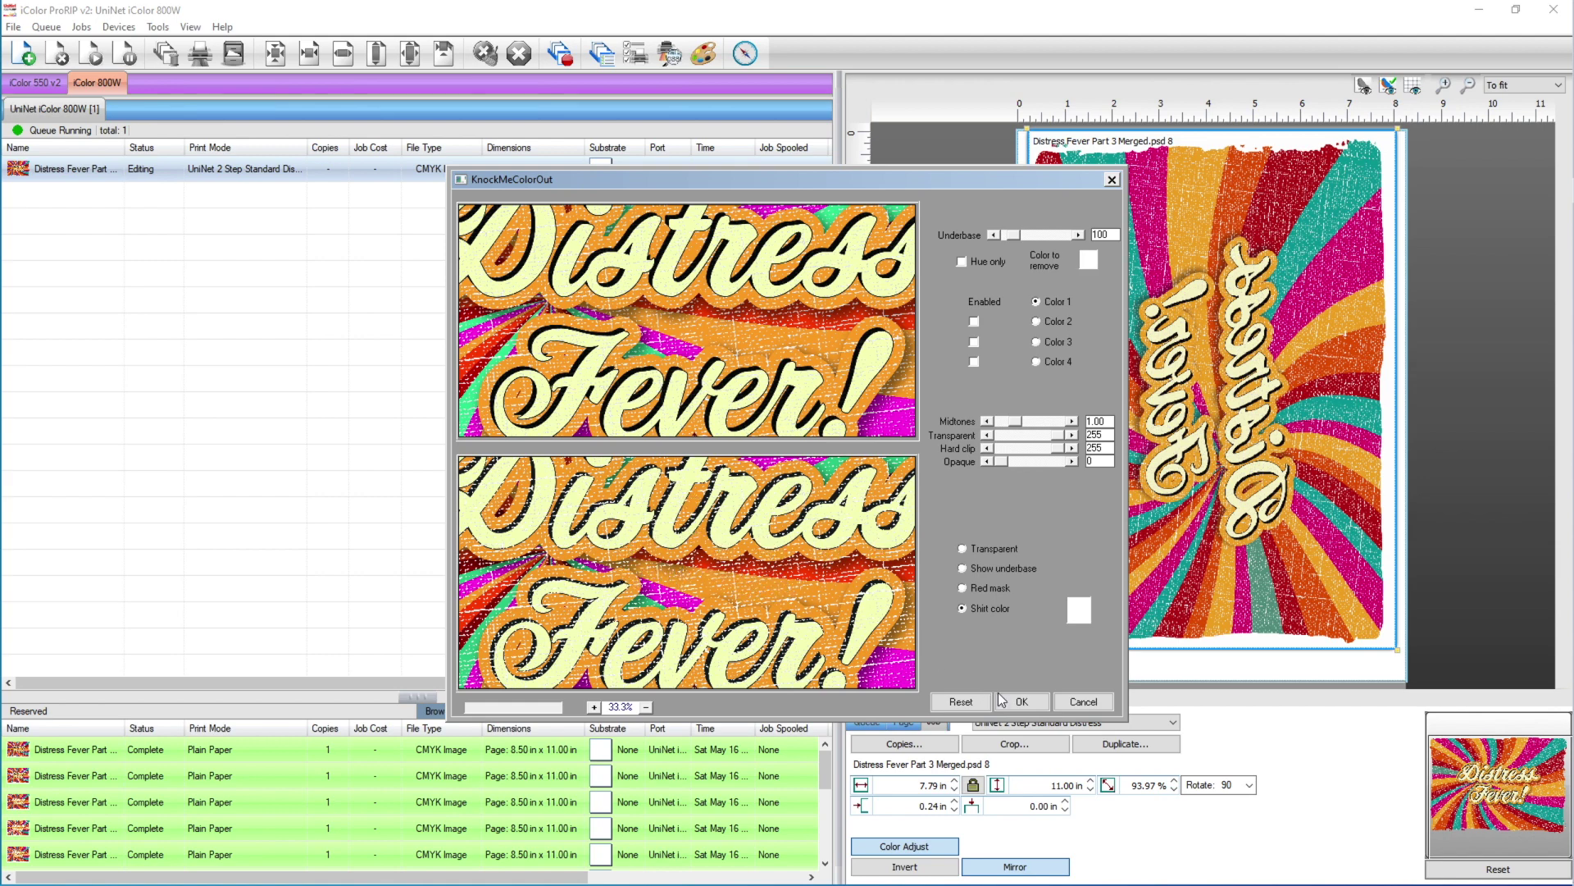
pyautogui.click(1020, 700)
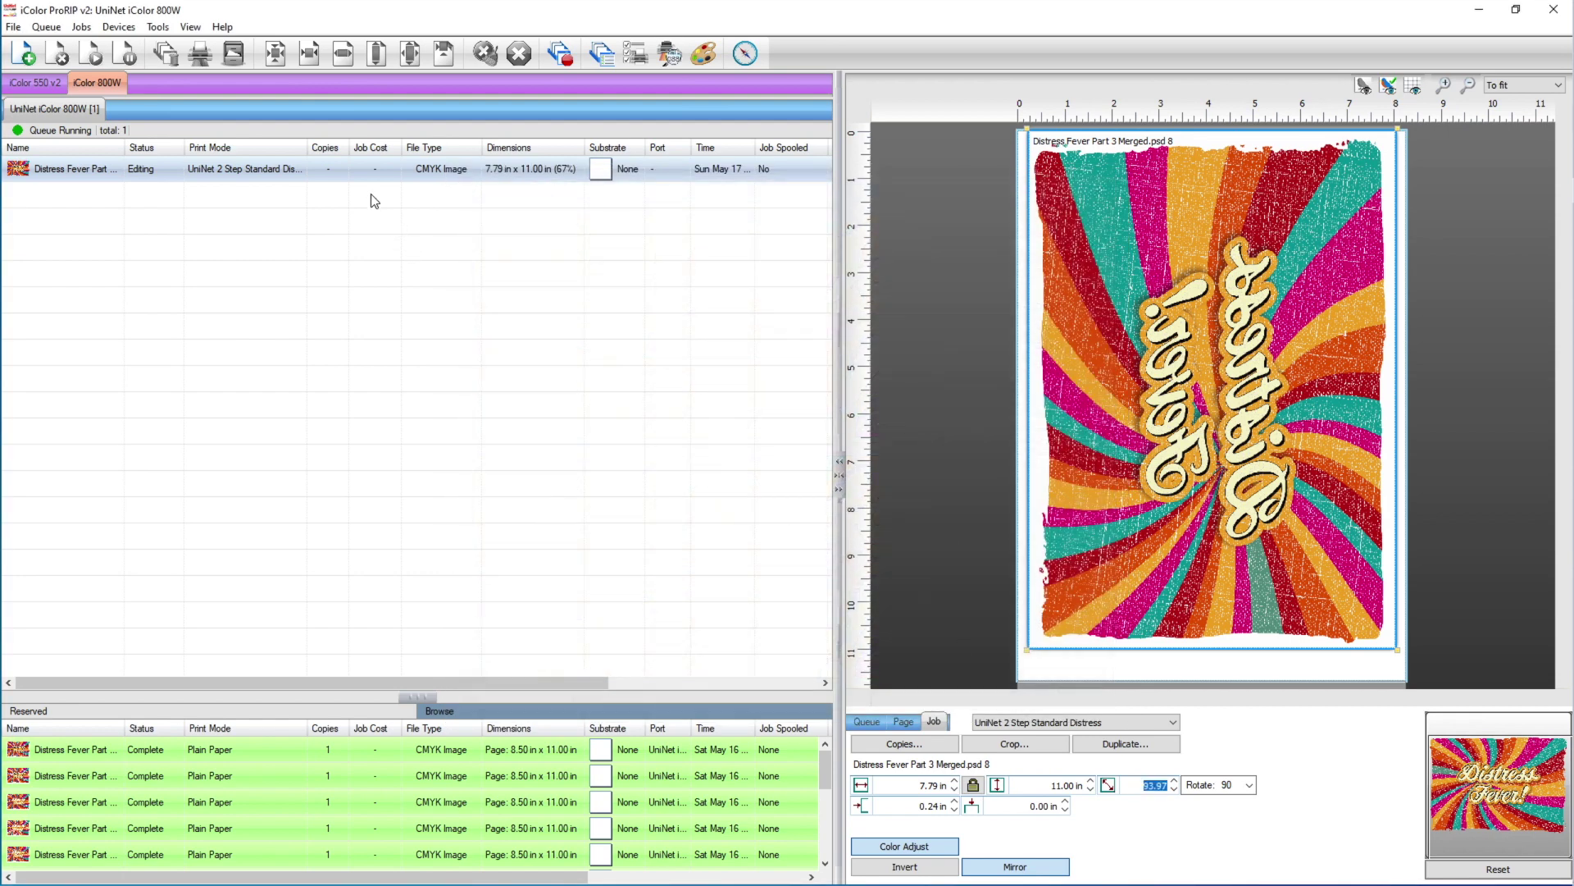
# - RIP the knocked-out Distress Fever job without printing and open the raw data view of the processed page
pyautogui.click(371, 169)
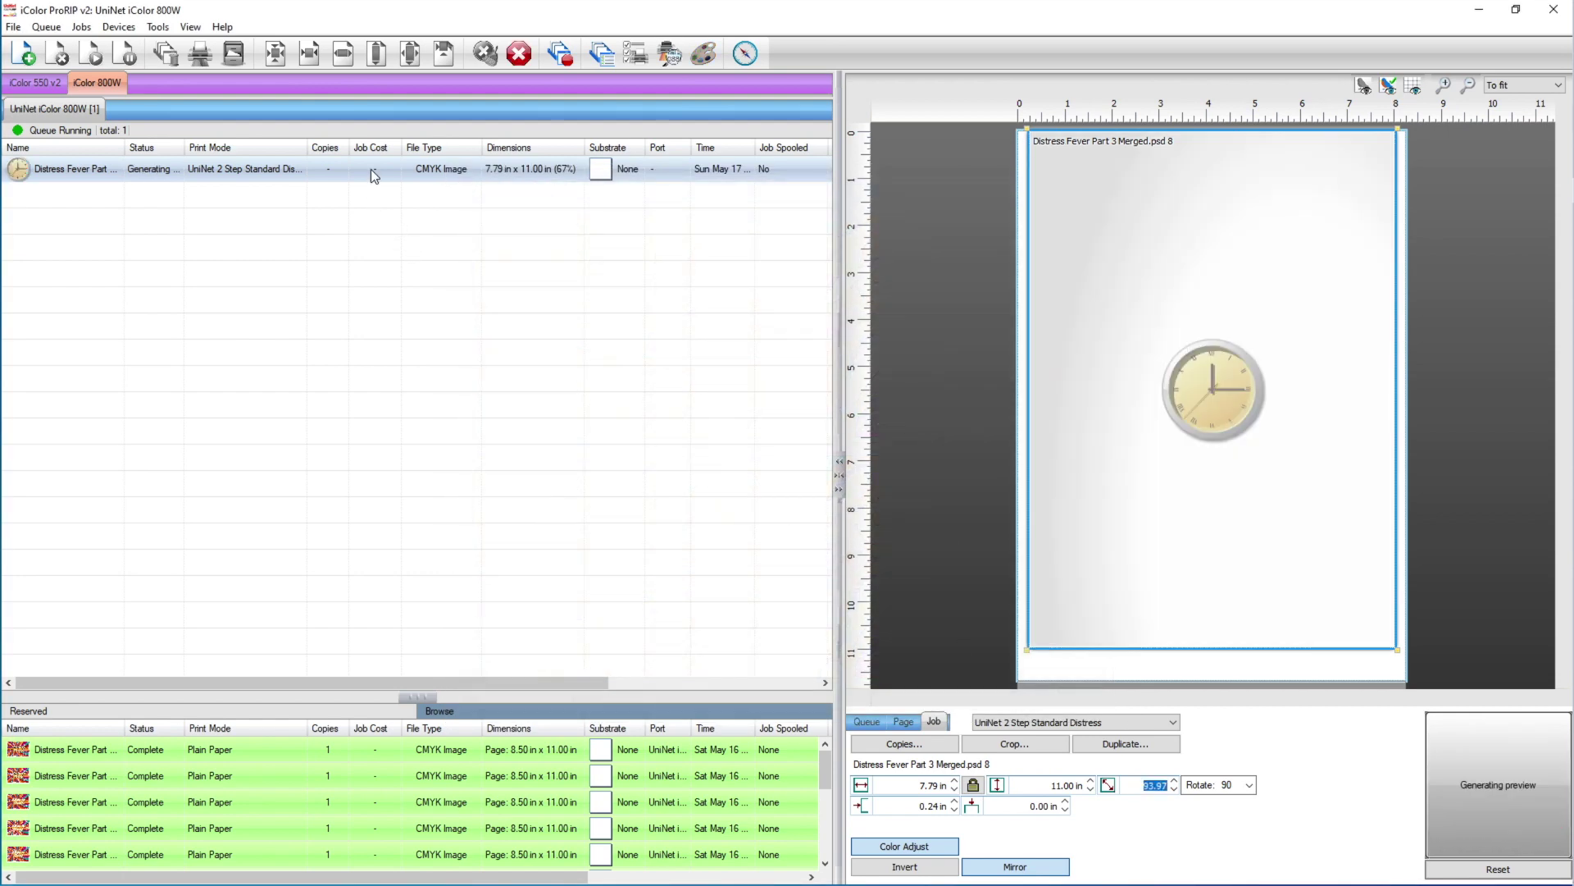
pyautogui.rightClick(371, 169)
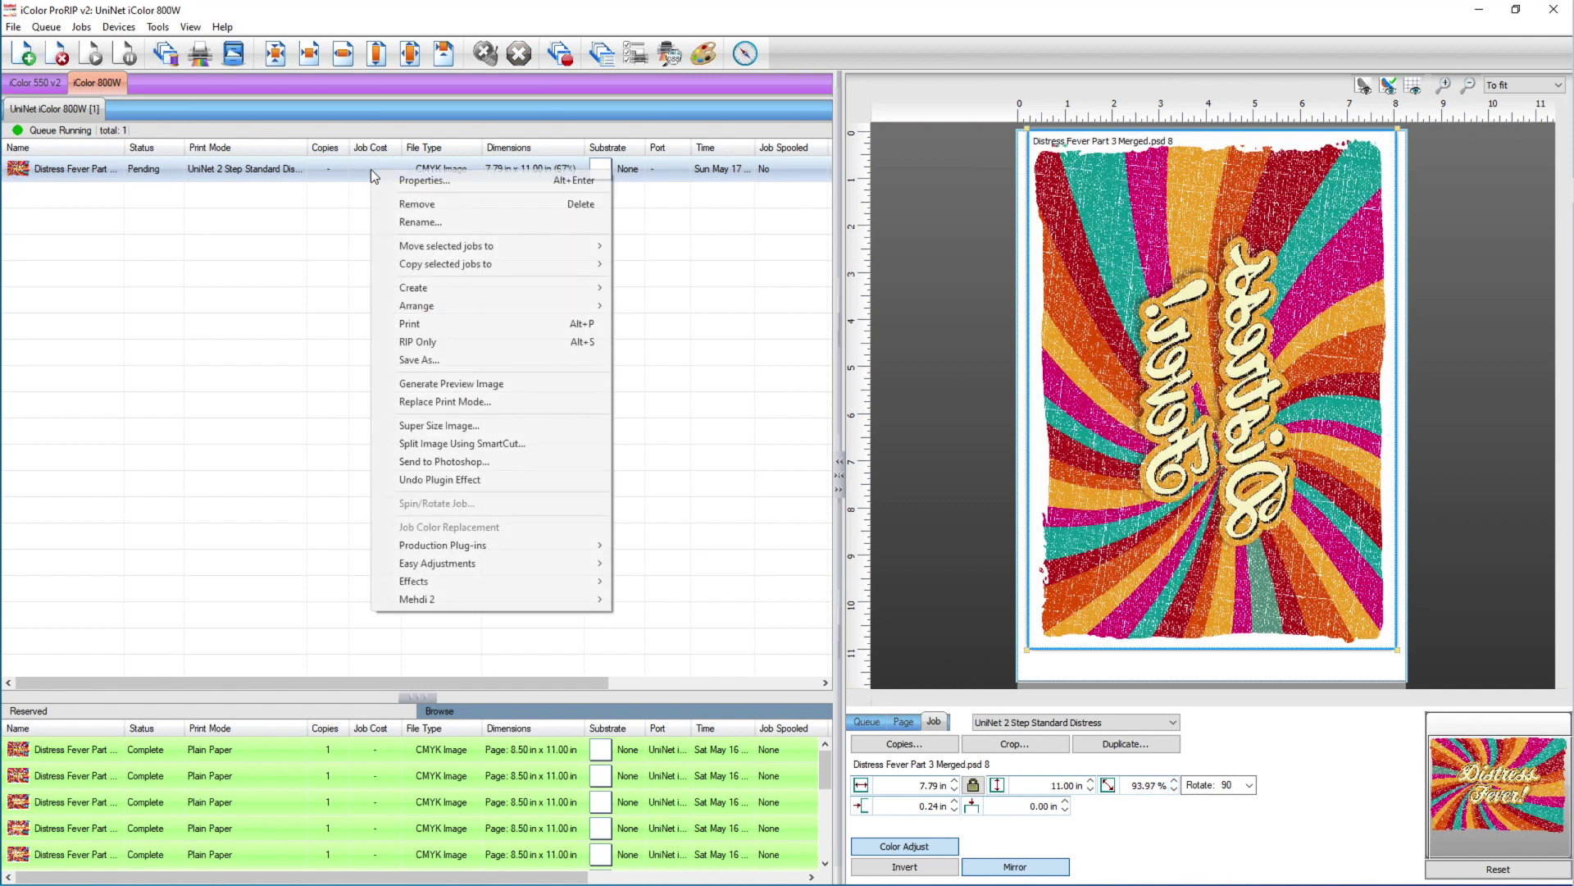
pyautogui.click(412, 343)
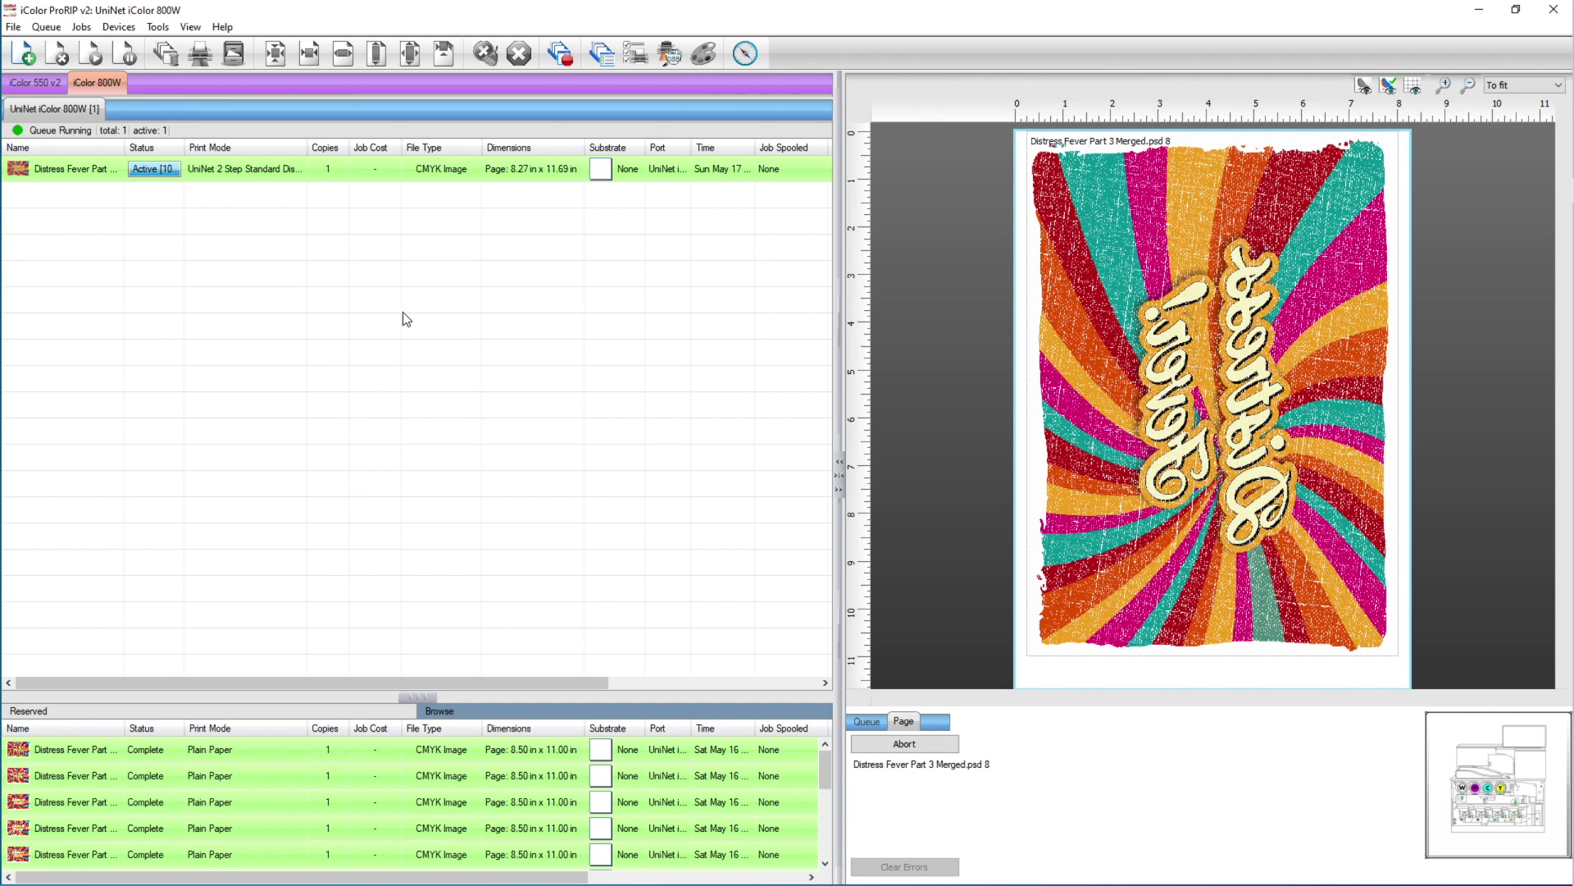
pyautogui.rightClick(374, 179)
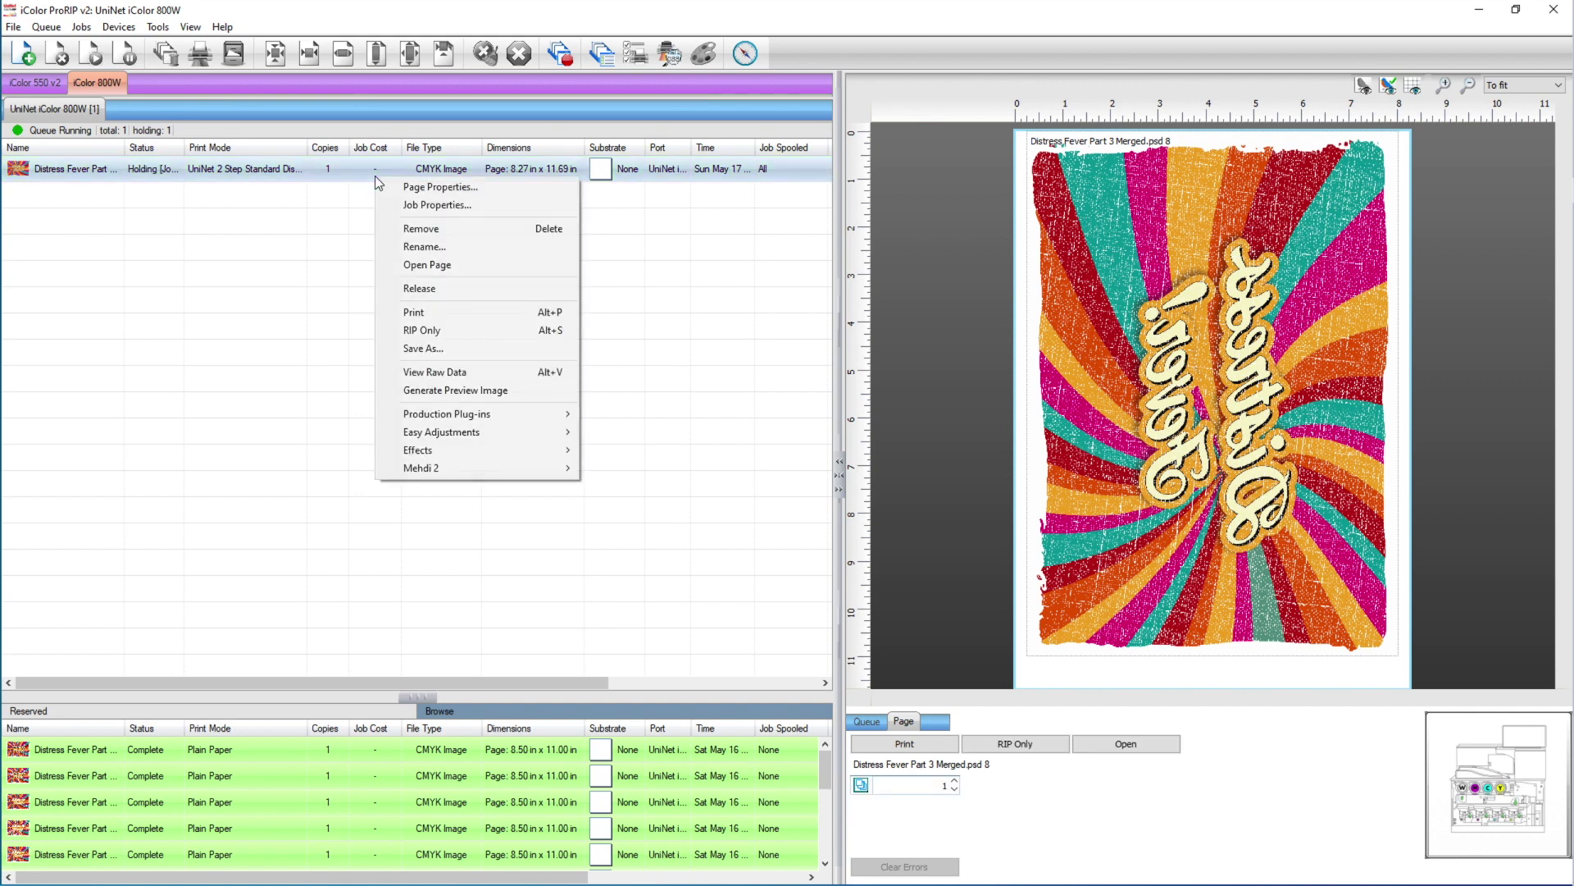
pyautogui.click(433, 373)
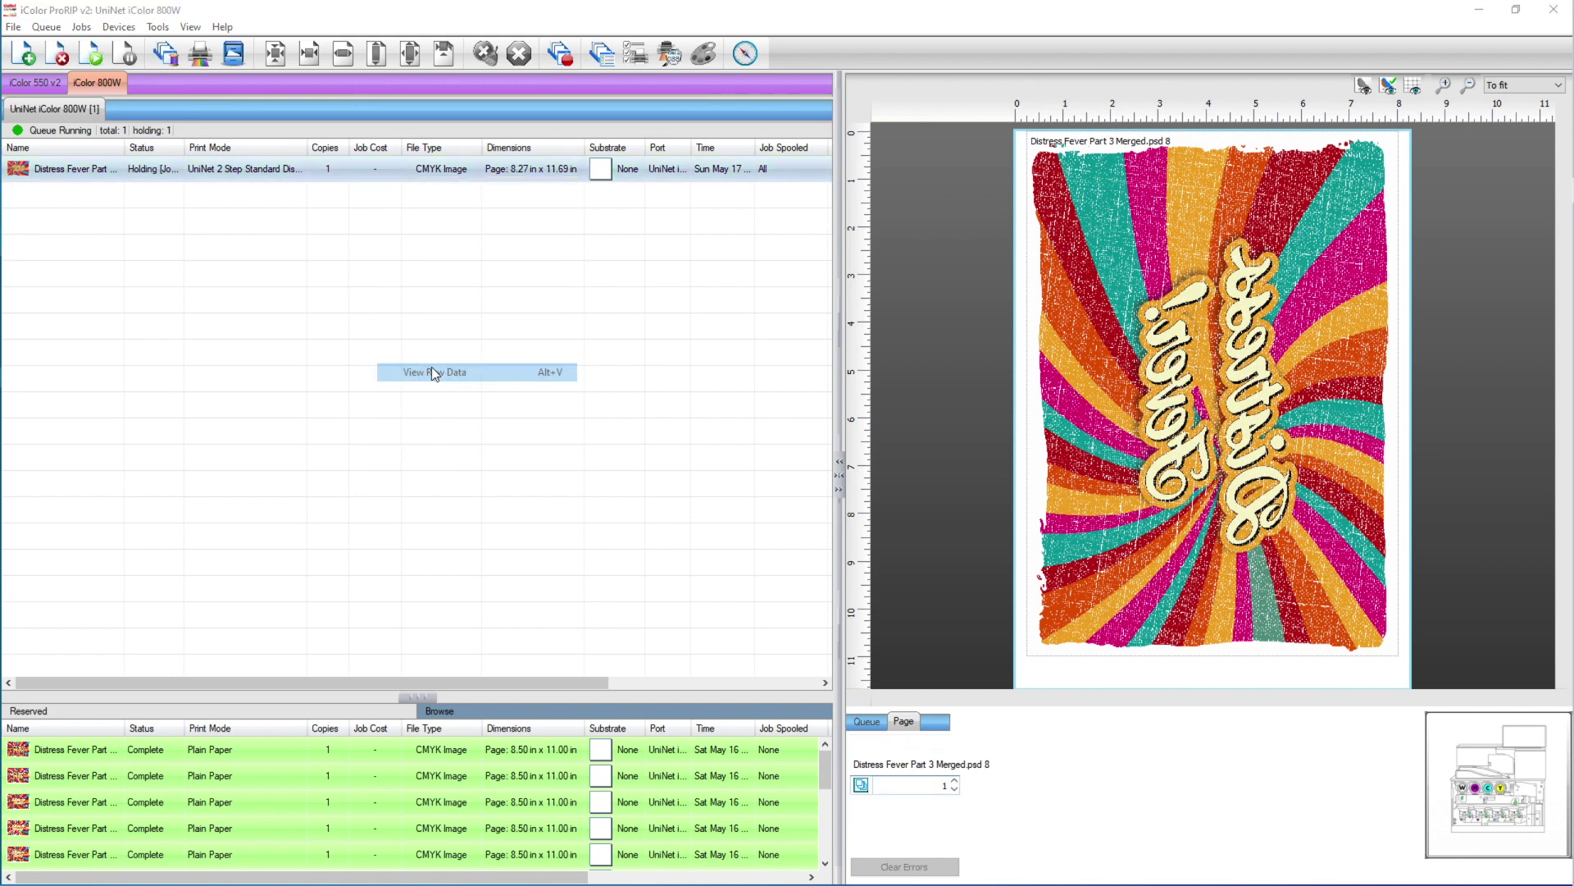
# - Examine the knockouts in the raw data at 50% in color and as a black-and-white separation, and close the view
pyautogui.press('-')
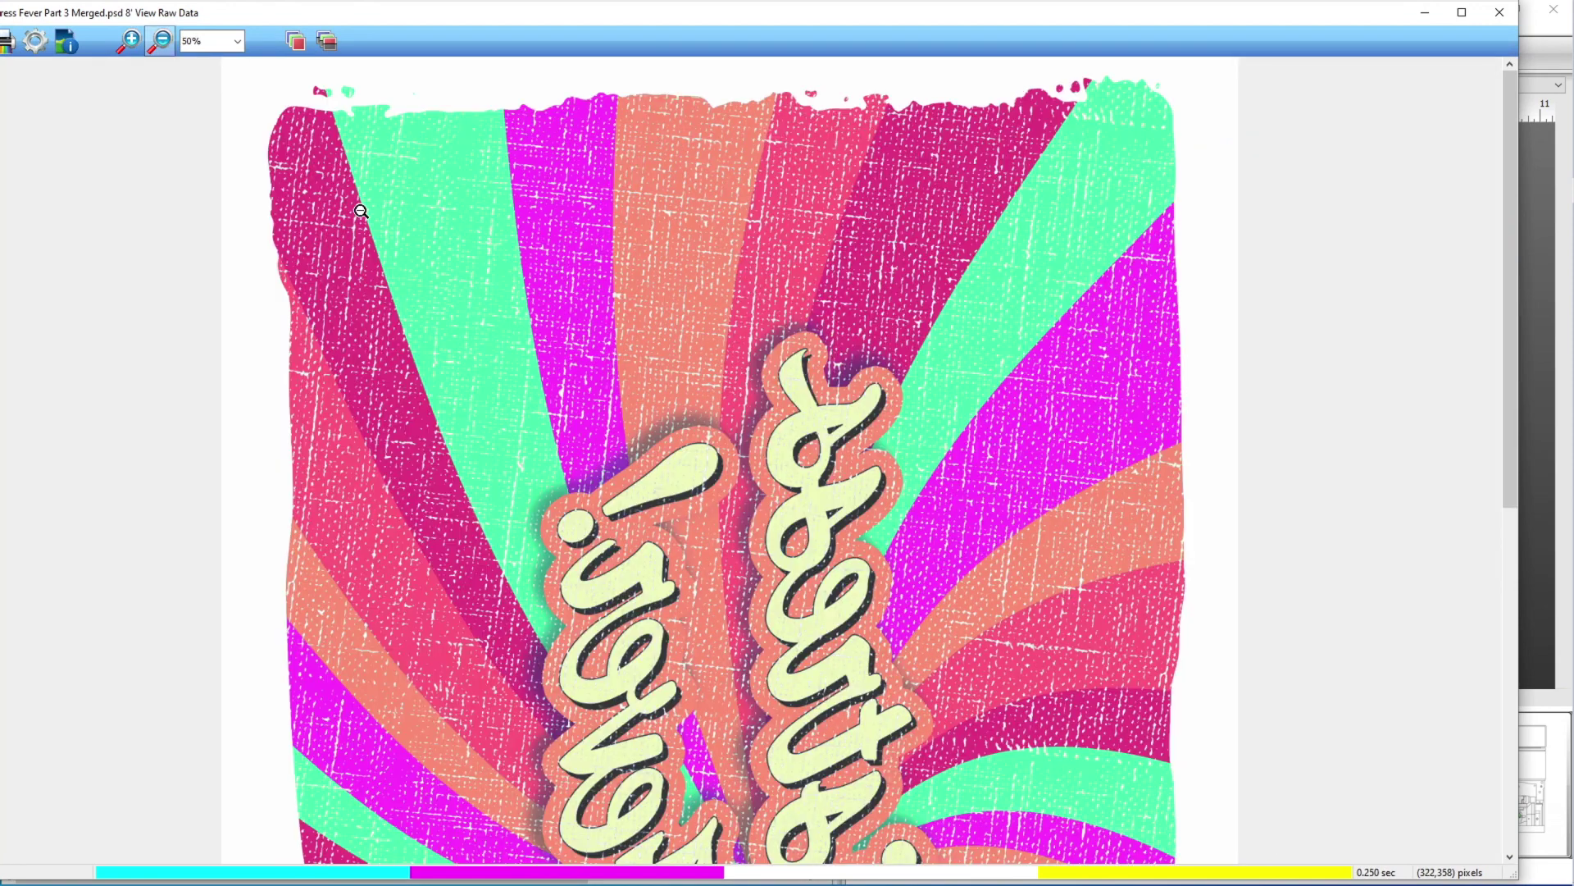
pyautogui.click(326, 41)
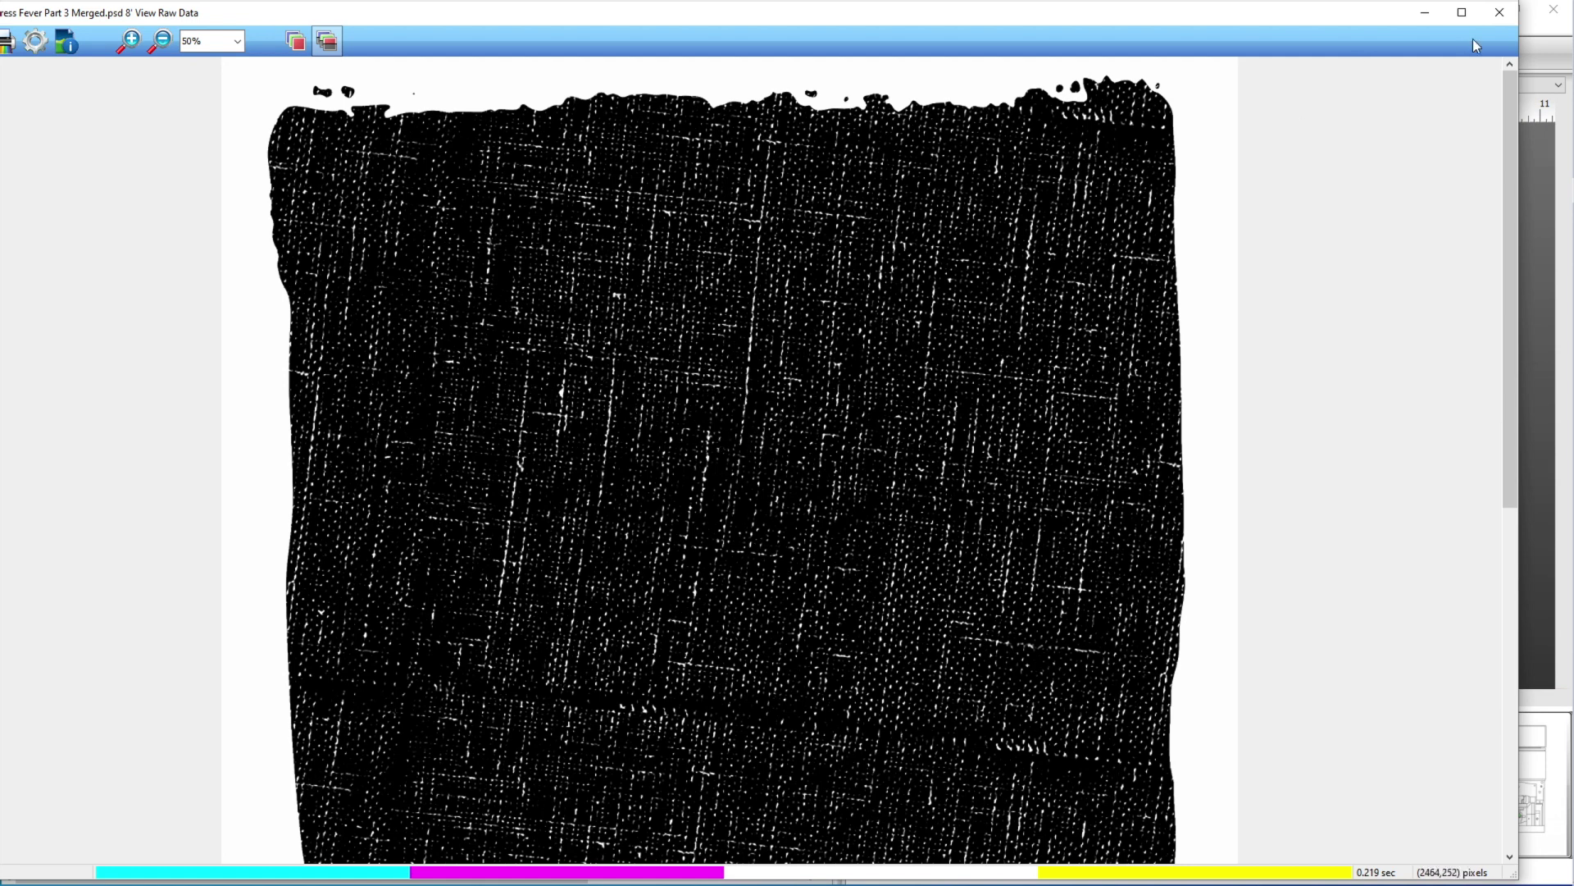
pyautogui.click(1500, 12)
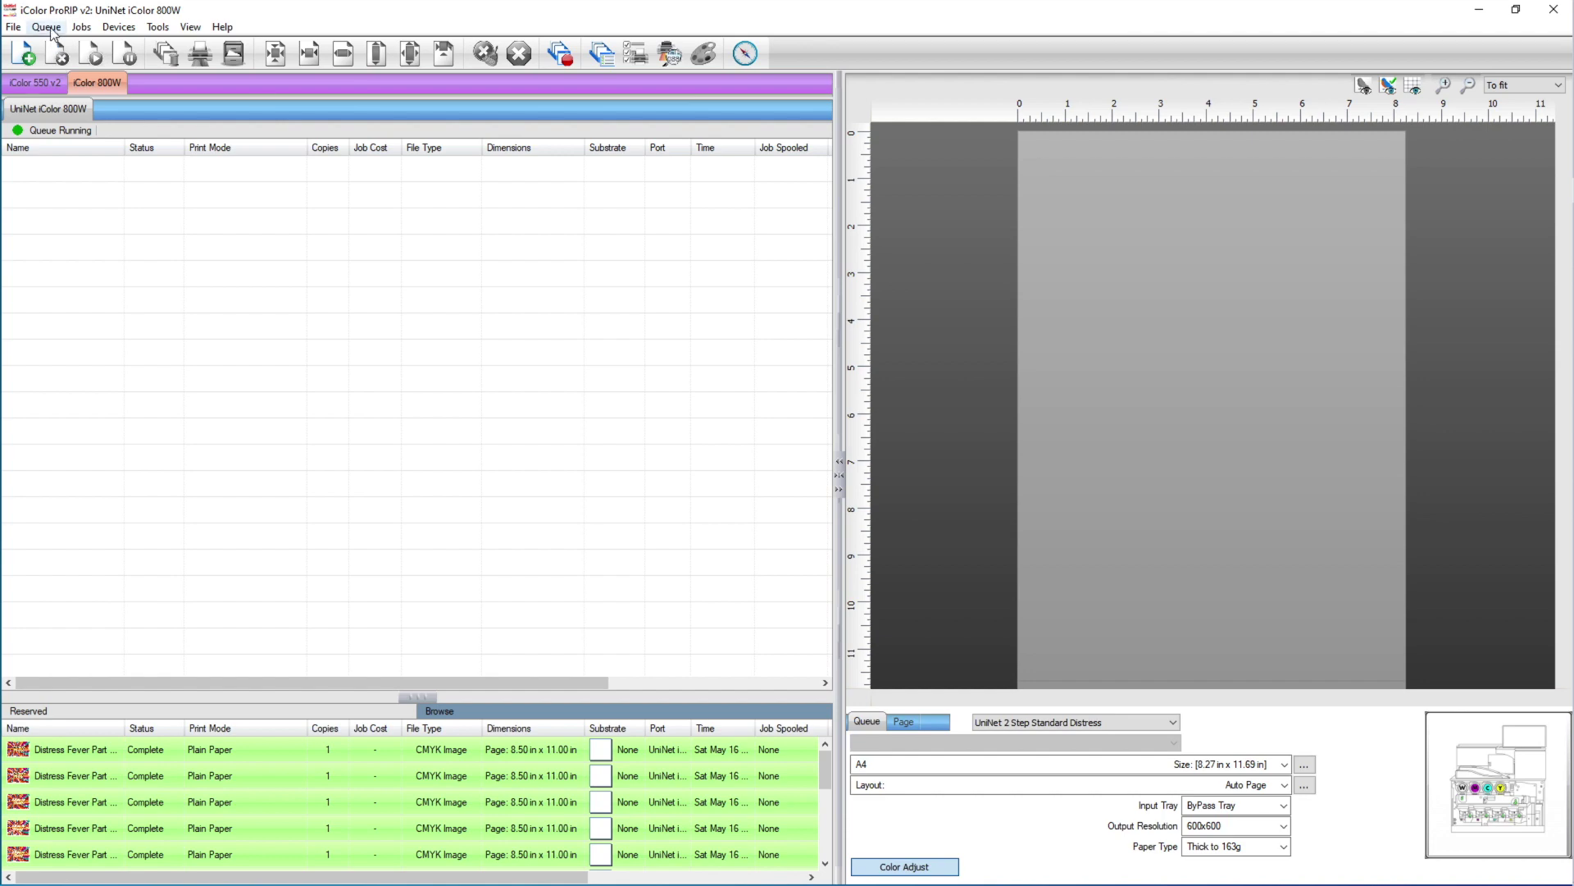
pyautogui.click(51, 33)
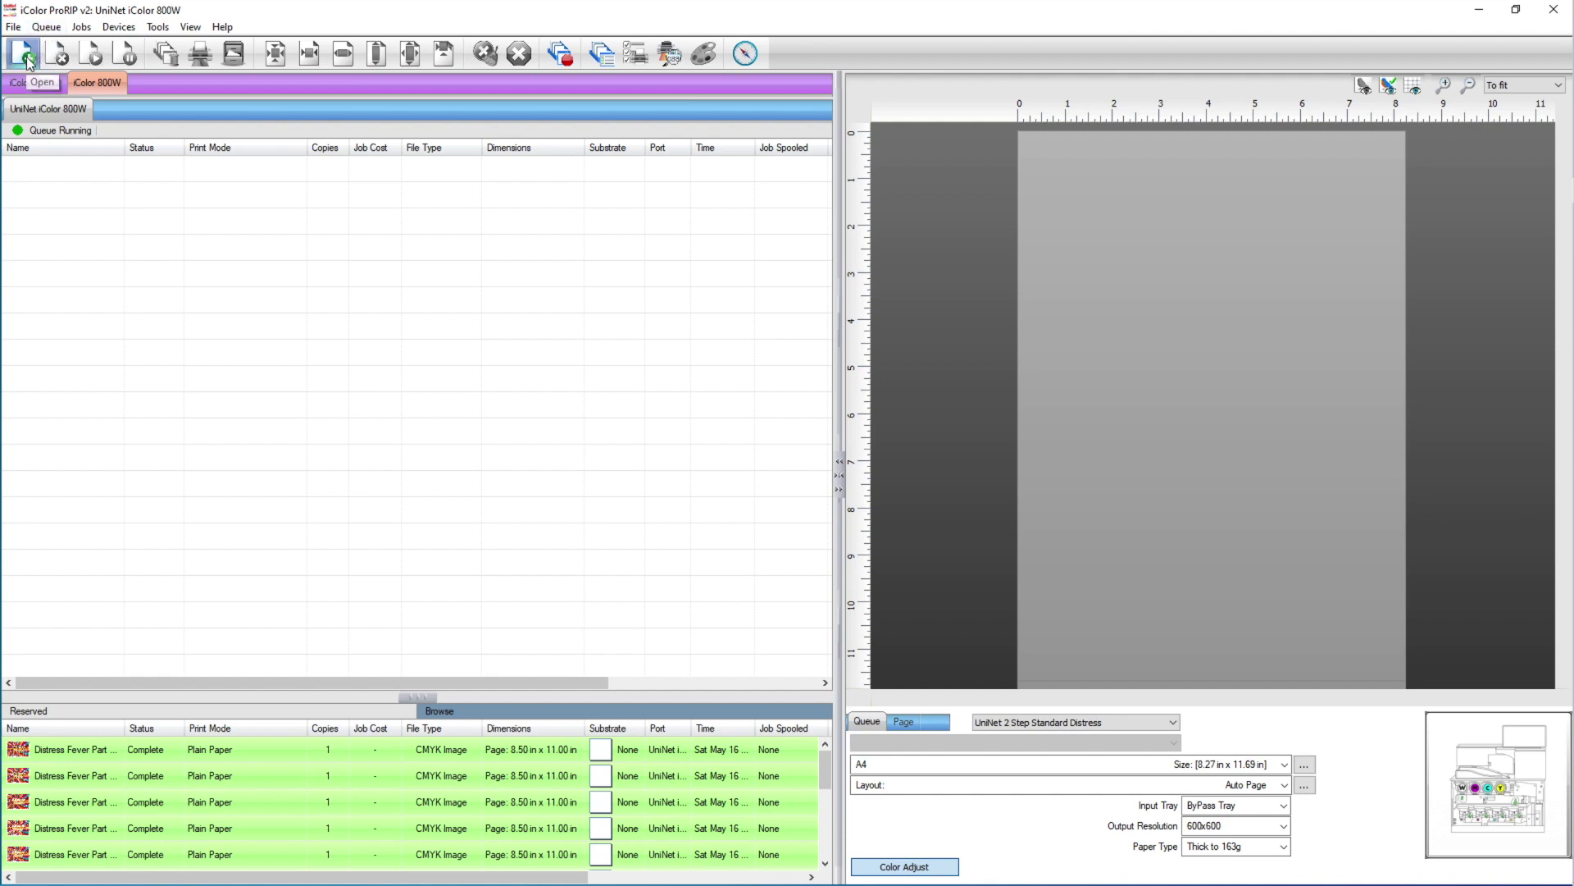
# - Import Distress Fever Part 3 Merged.psd into the iColor 800W queue and select the new job
pyautogui.click(30, 64)
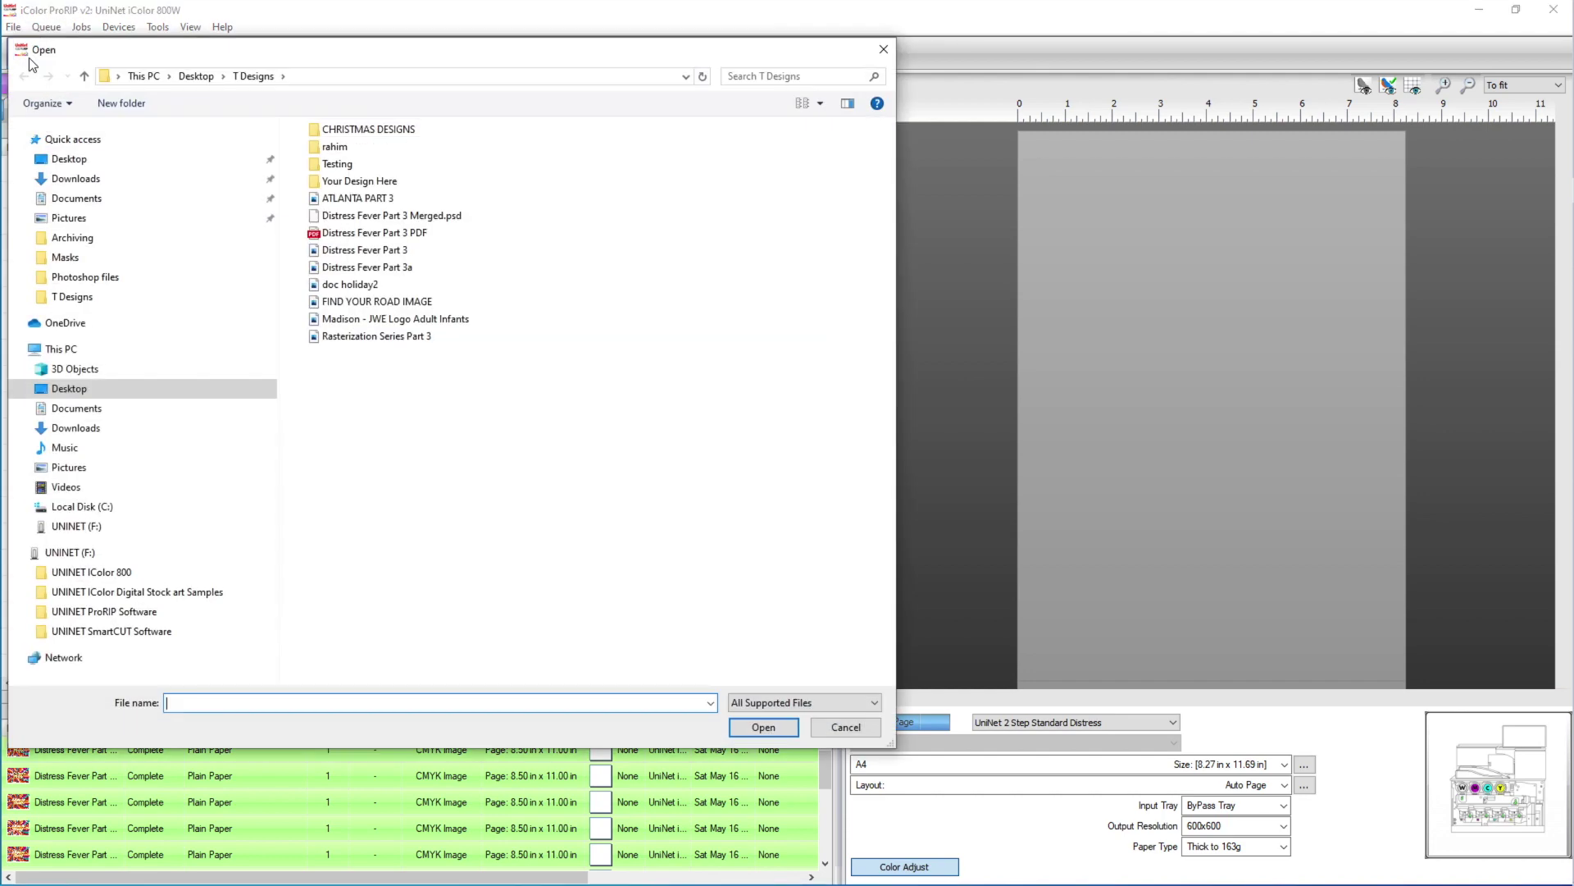
pyautogui.click(403, 217)
pyautogui.doubleClick(404, 217)
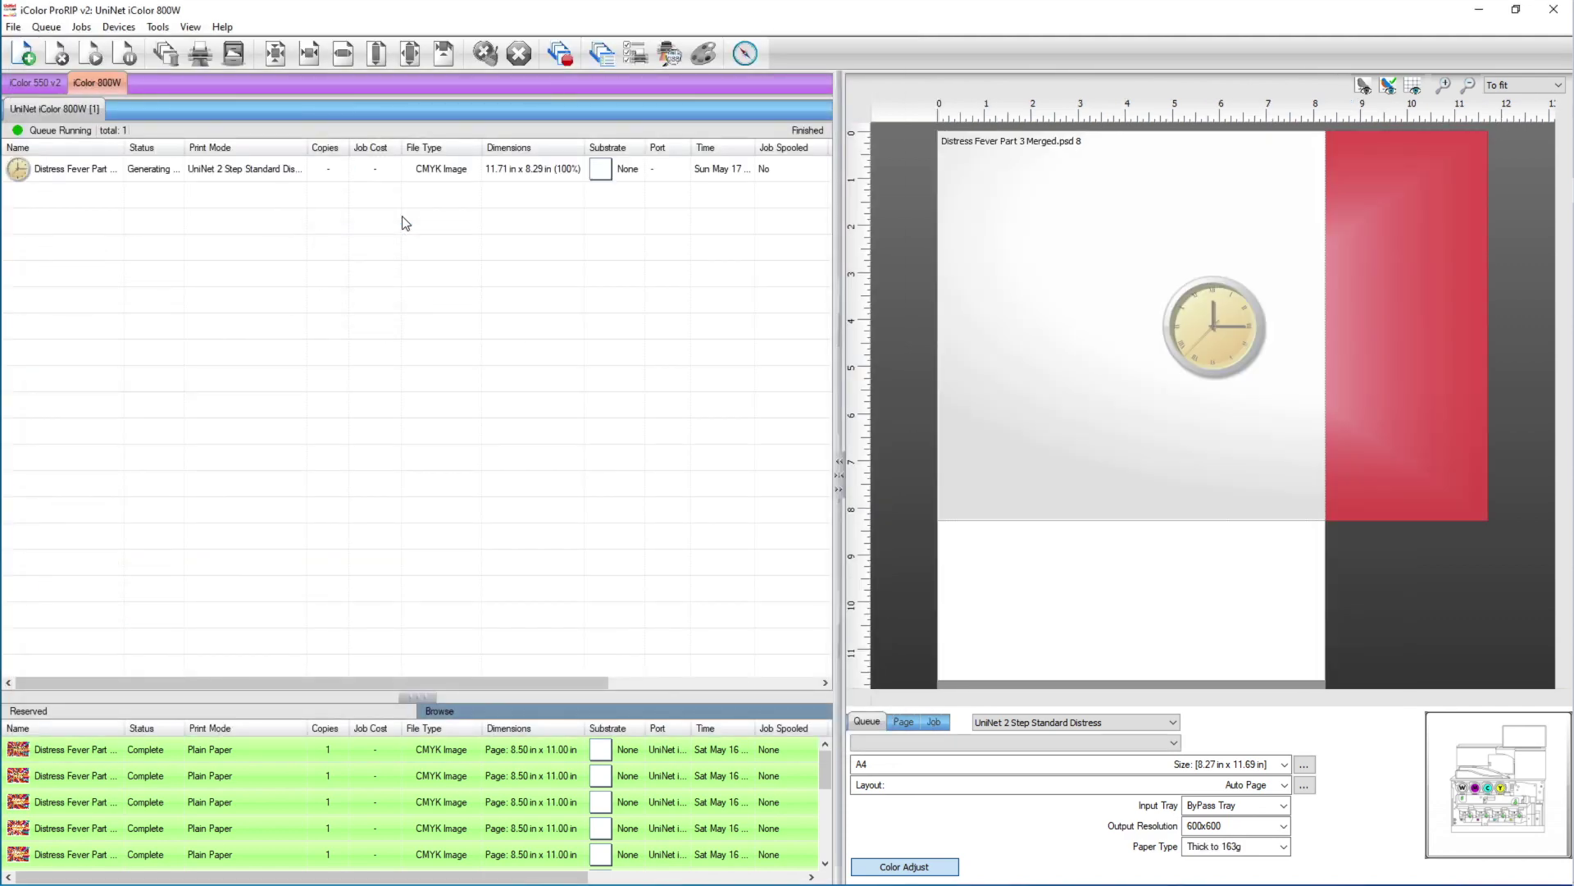
pyautogui.click(248, 172)
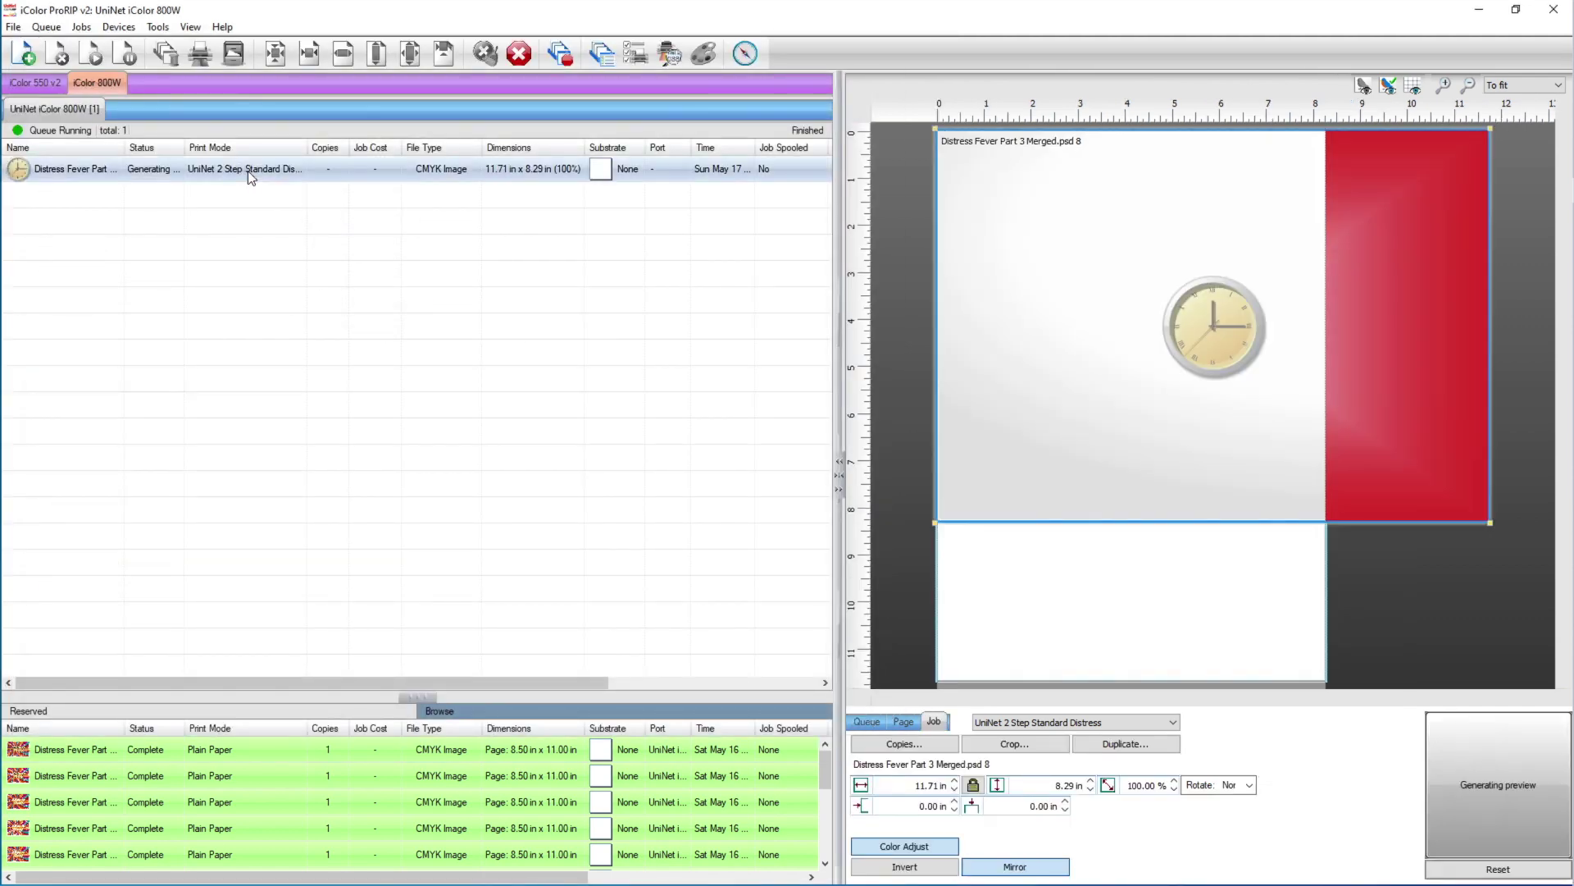
# - Rotate the Distress Fever job by 90 degrees and set its height to 11 in
pyautogui.click(1249, 784)
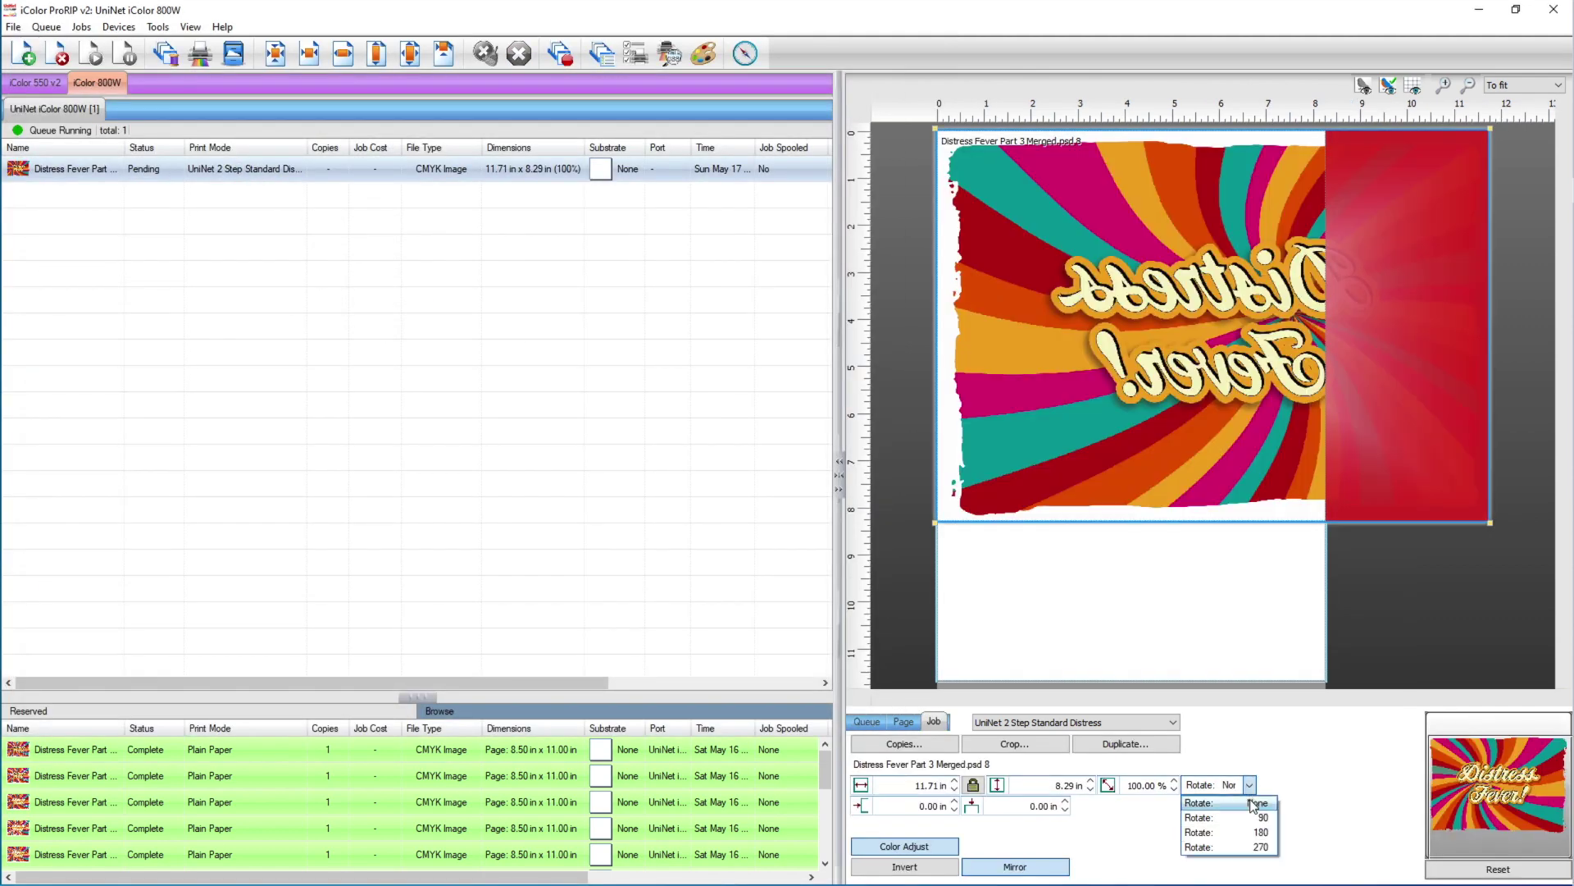
pyautogui.click(1253, 817)
pyautogui.click(1058, 785)
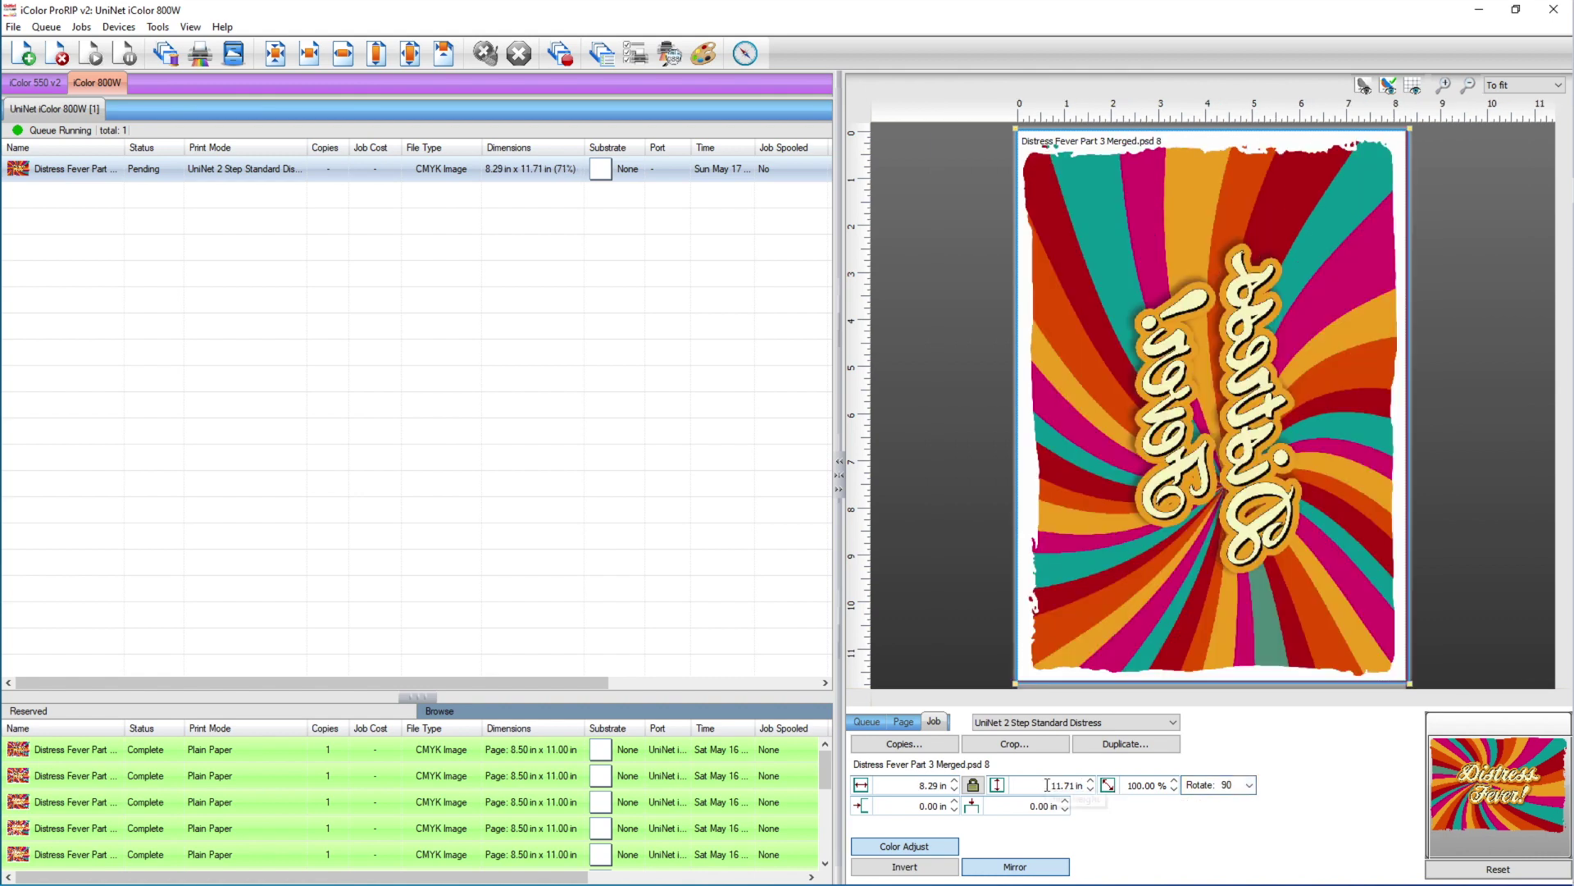
pyautogui.write('11')
pyautogui.press('Return')
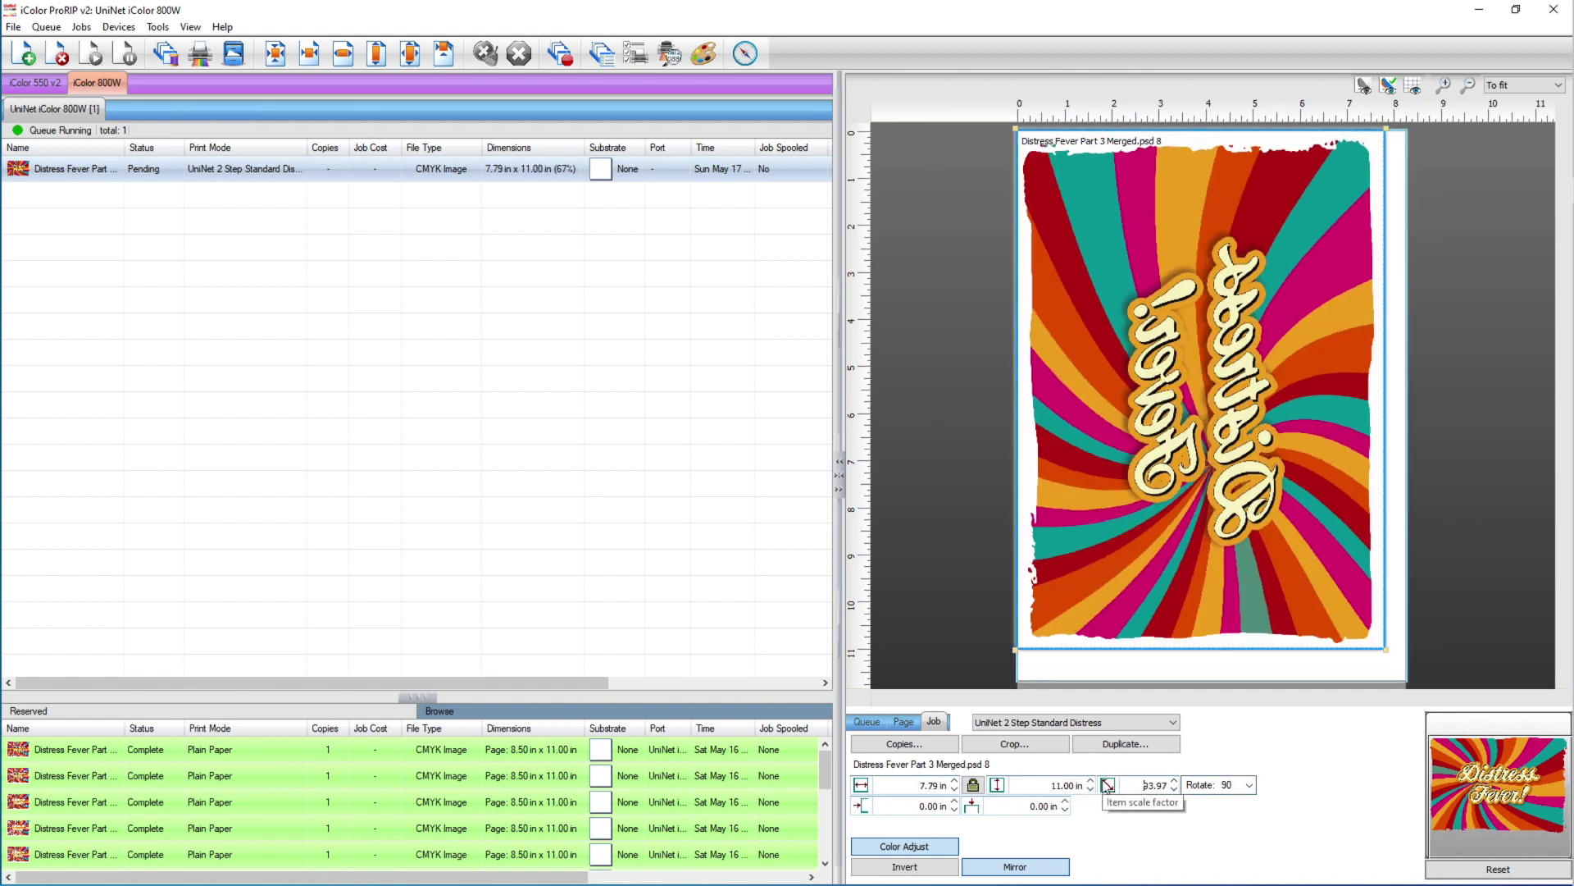
# - Center the job horizontally on the page and set its vertical offset to 0.10 in
pyautogui.click(440, 53)
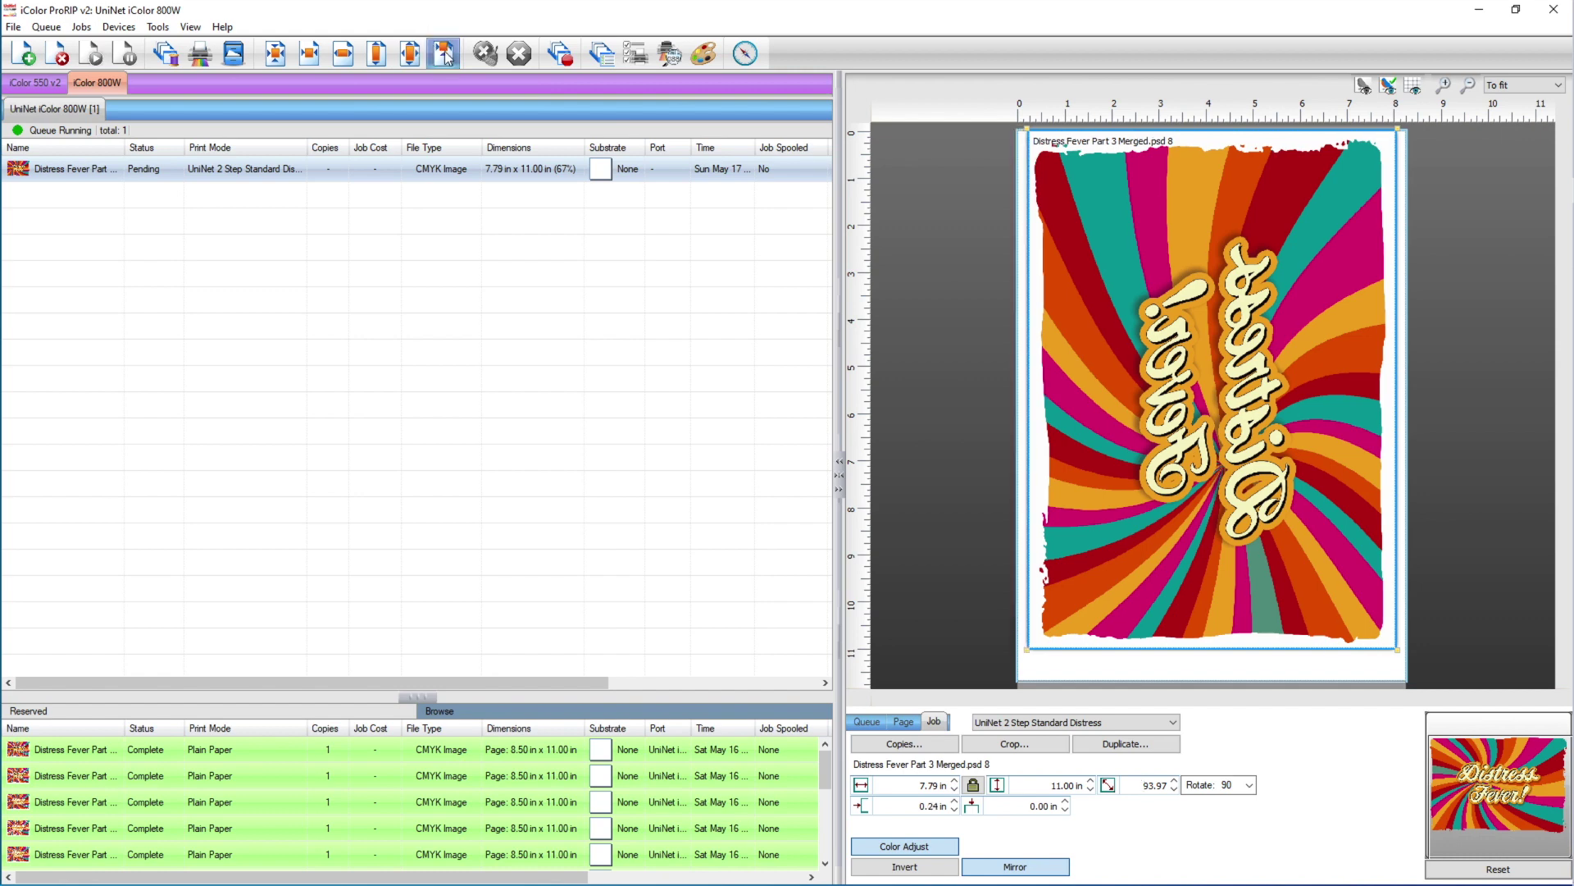
pyautogui.click(277, 55)
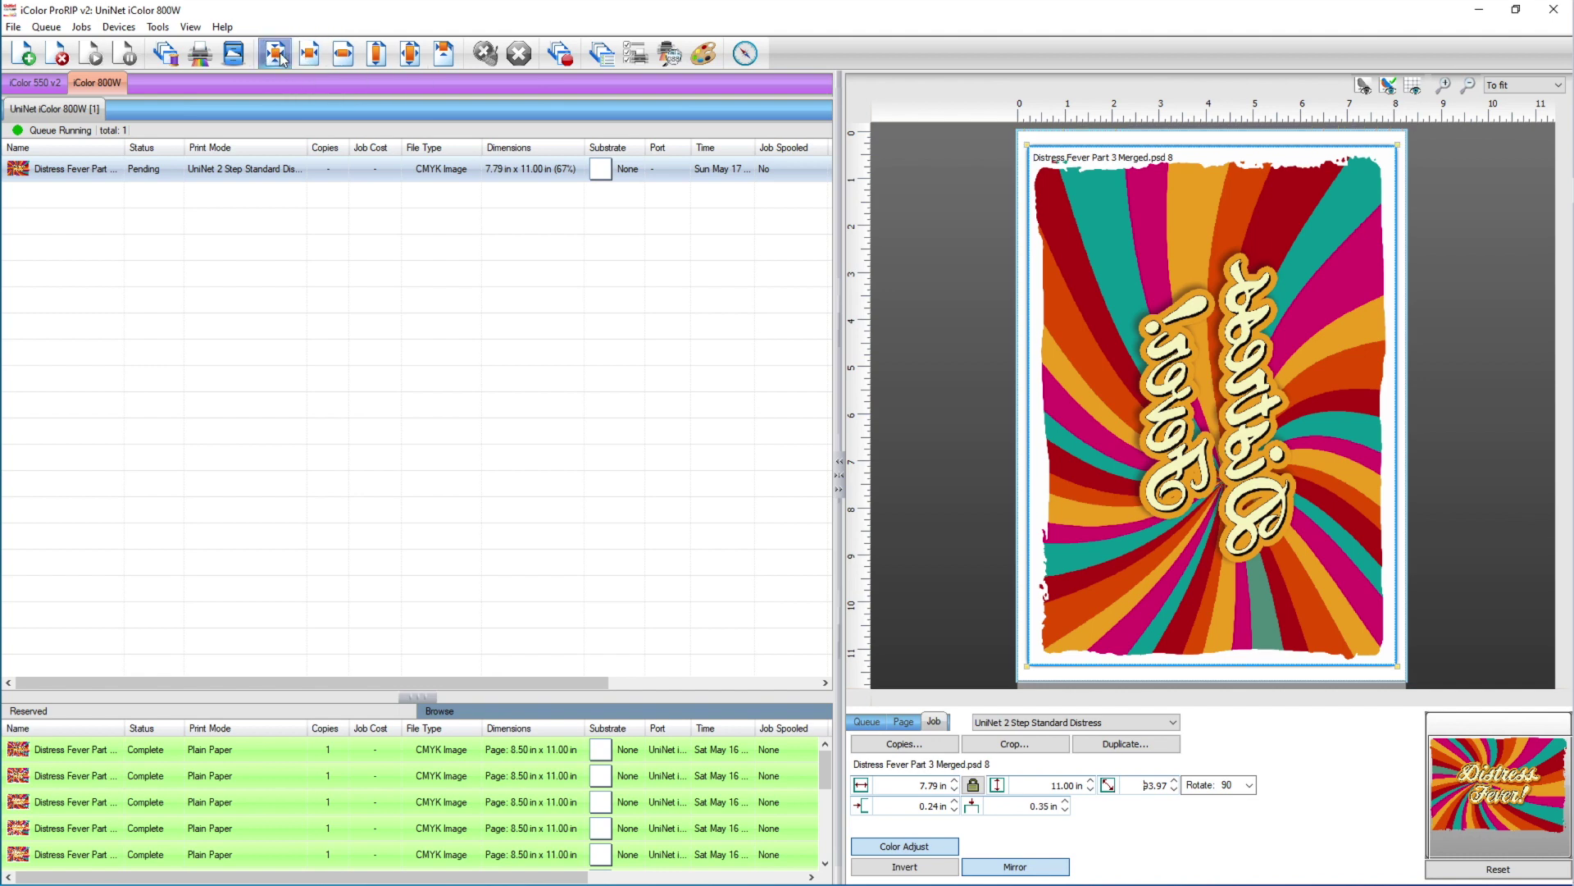
pyautogui.click(1065, 802)
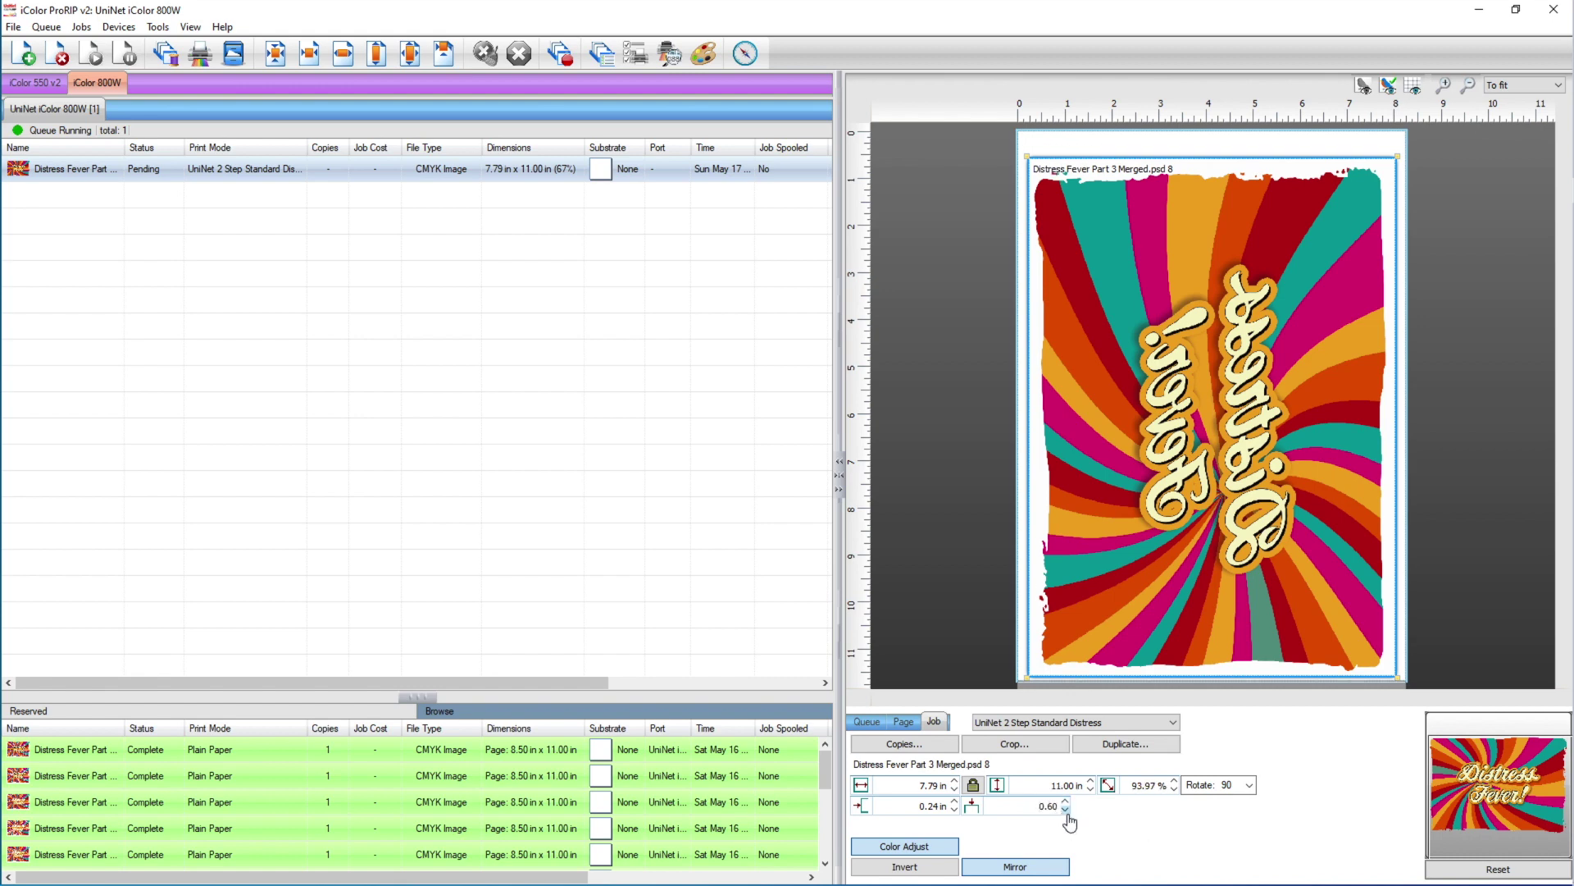
pyautogui.click(1065, 810)
pyautogui.click(1065, 810)
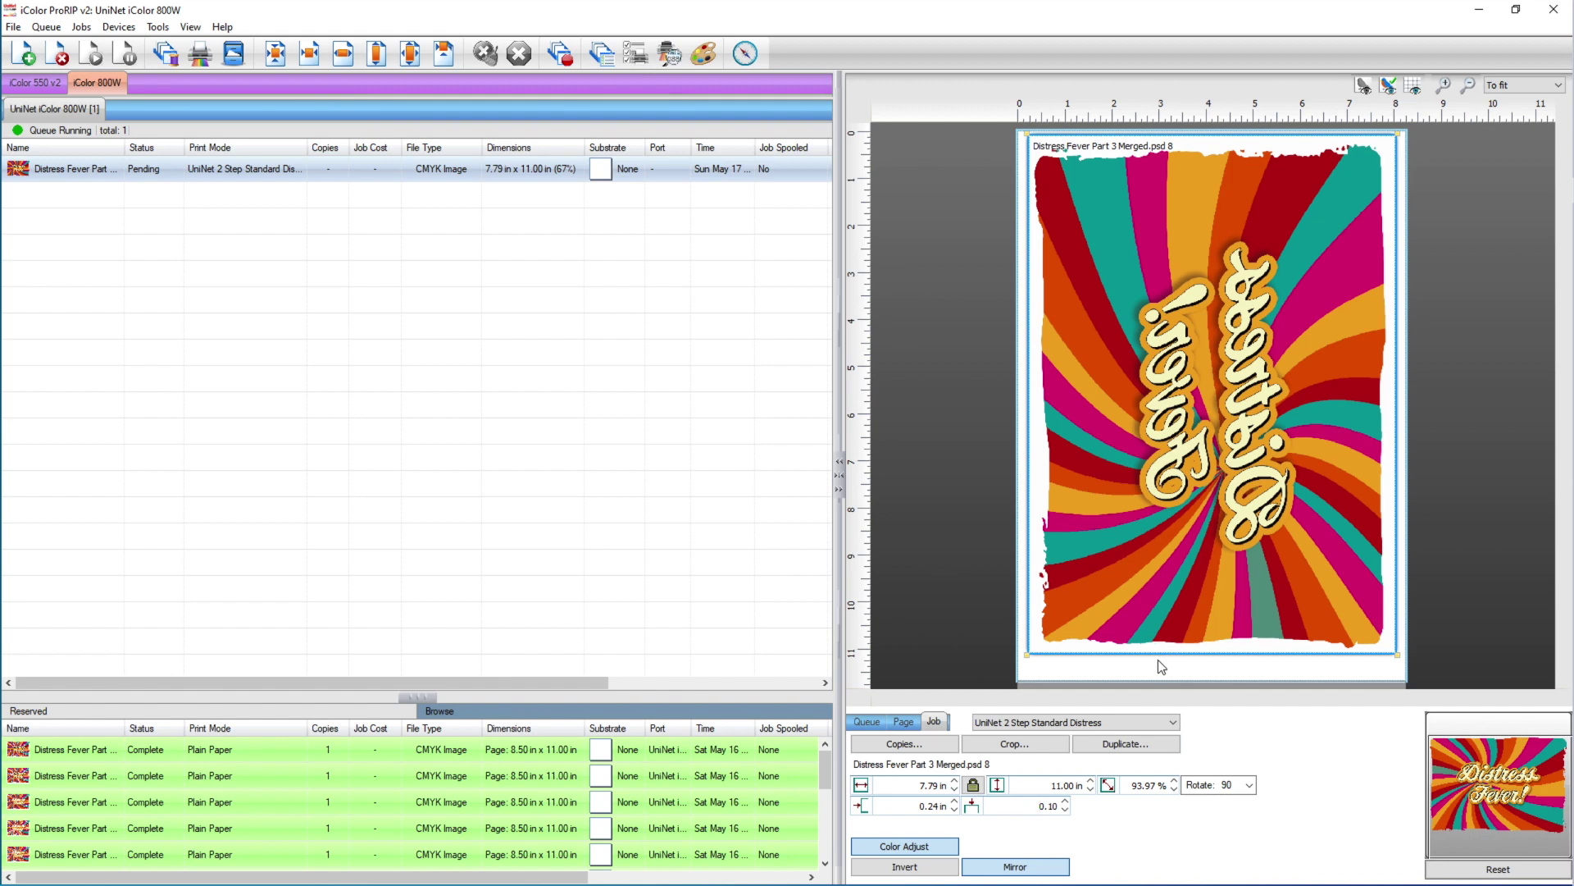
# - Start the Distressed effect on the selected job and enlarge its preview to show the whole artwork at 33.3%
pyautogui.click(88, 27)
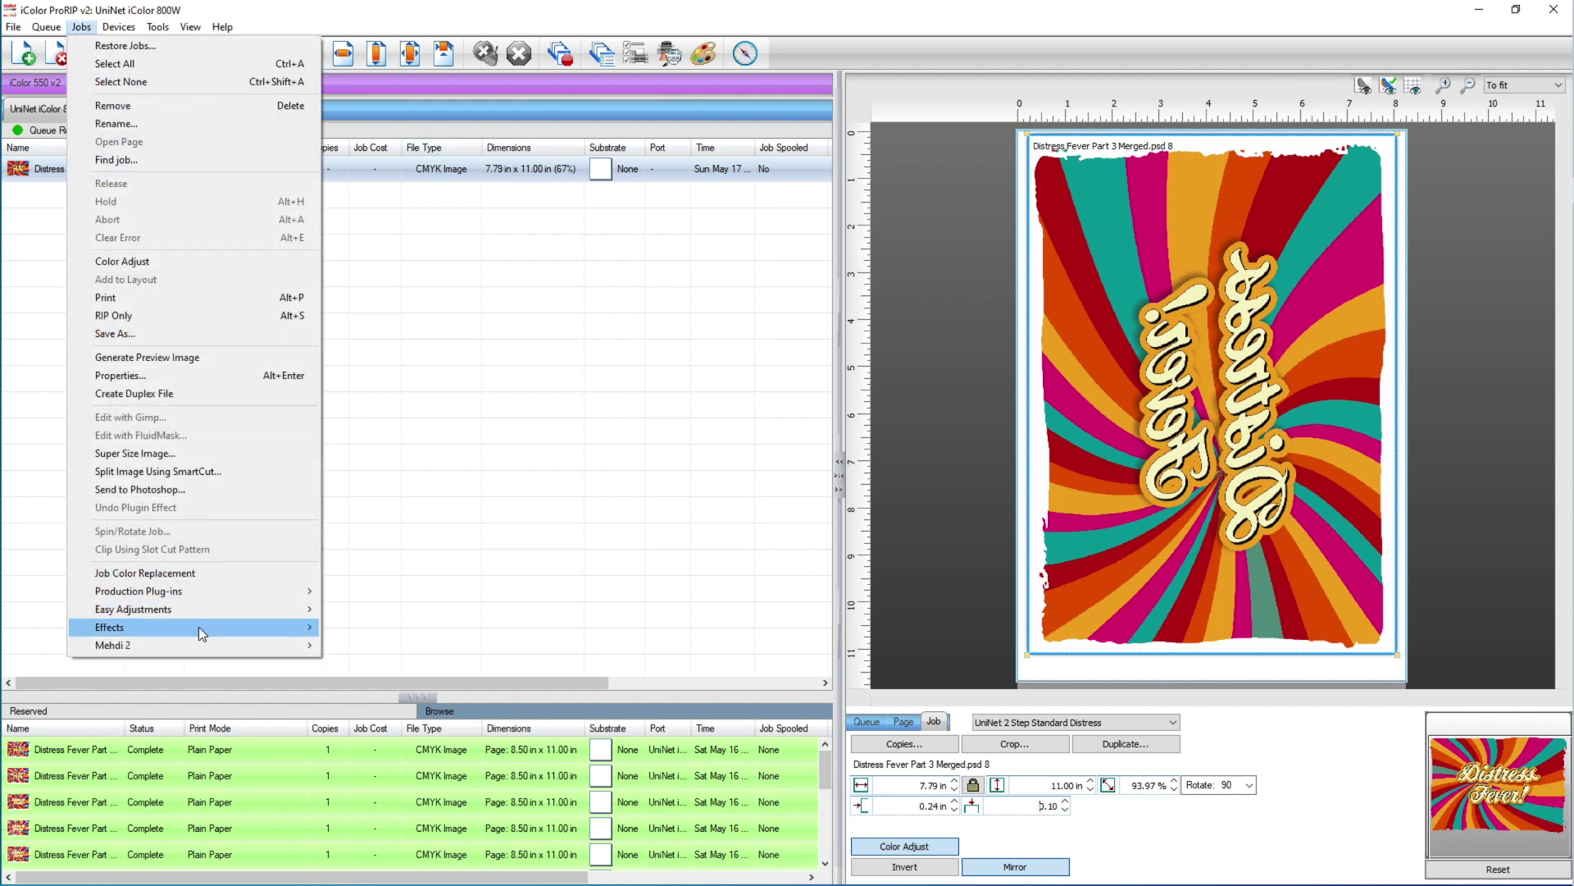
pyautogui.moveTo(198, 626)
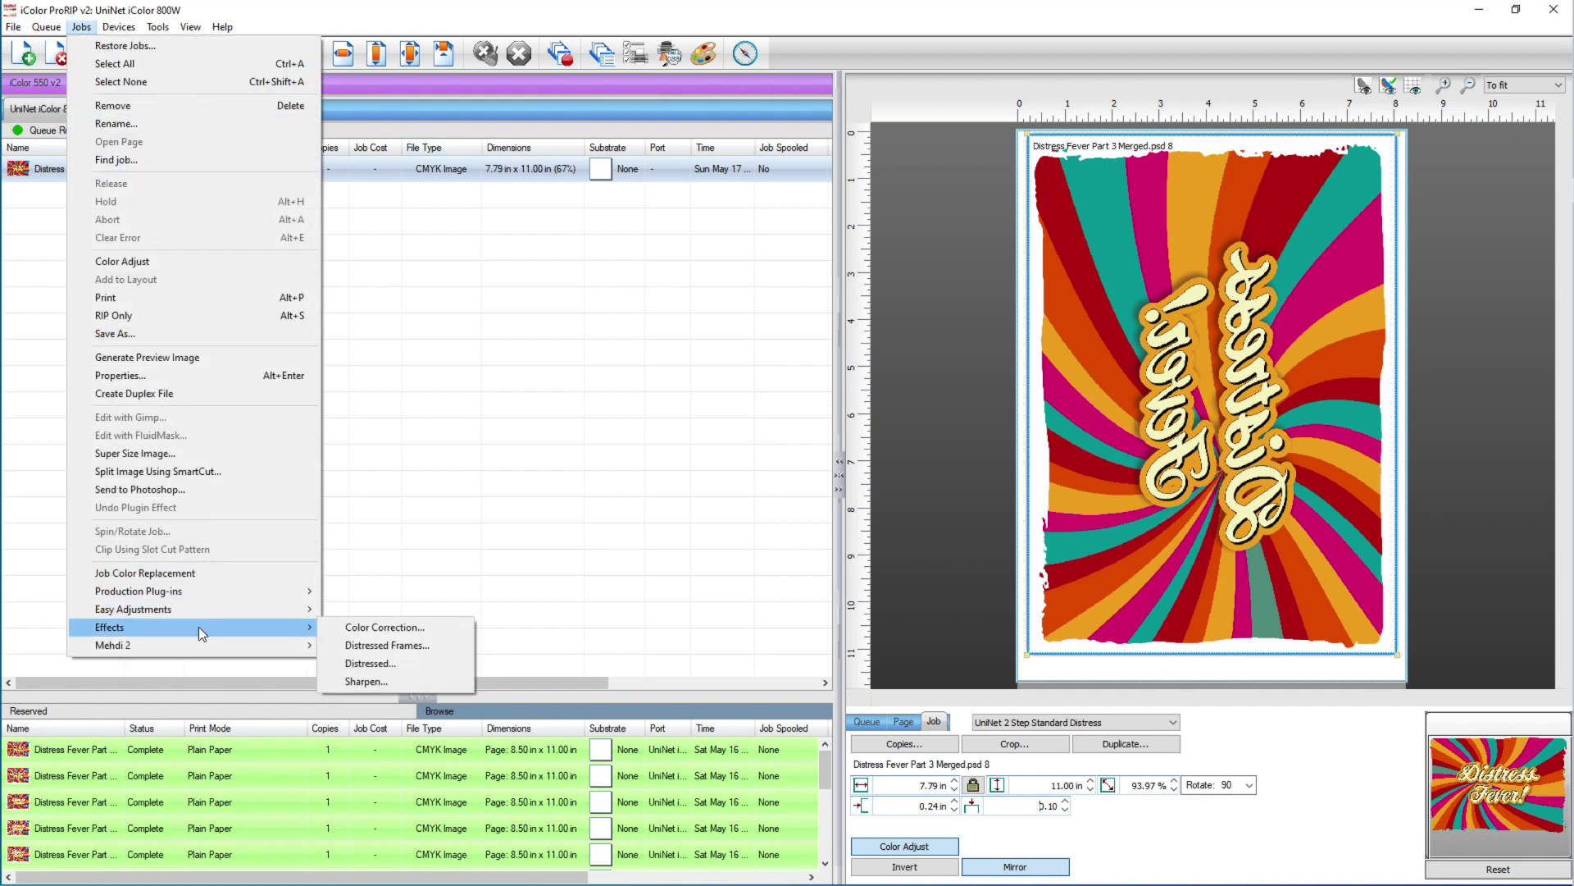
pyautogui.click(379, 664)
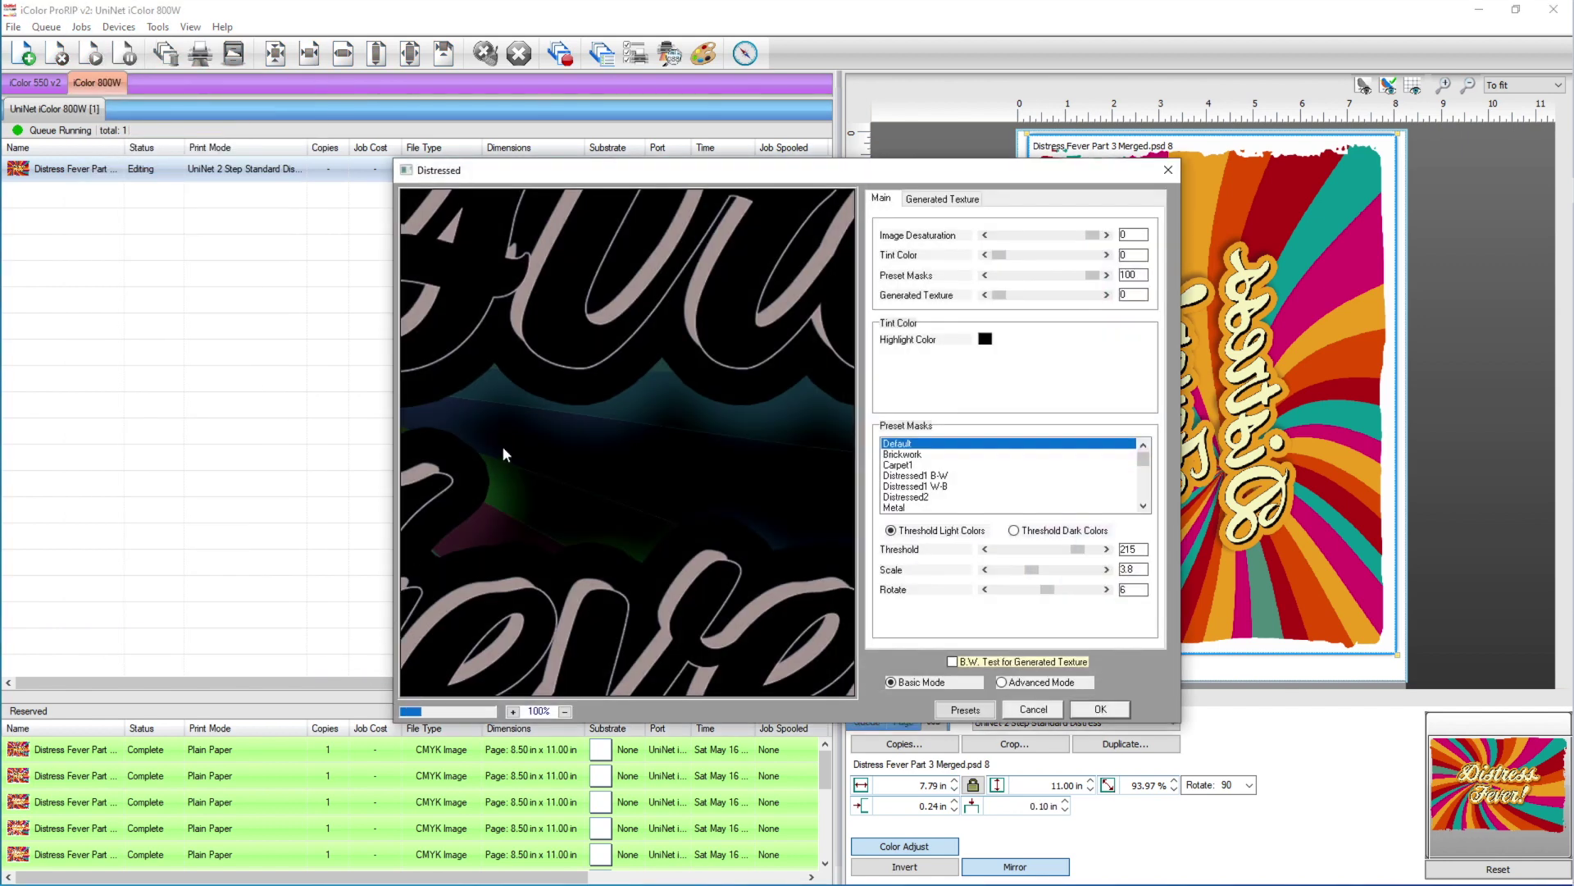
pyautogui.moveTo(389, 445); pyautogui.dragTo(88, 414)
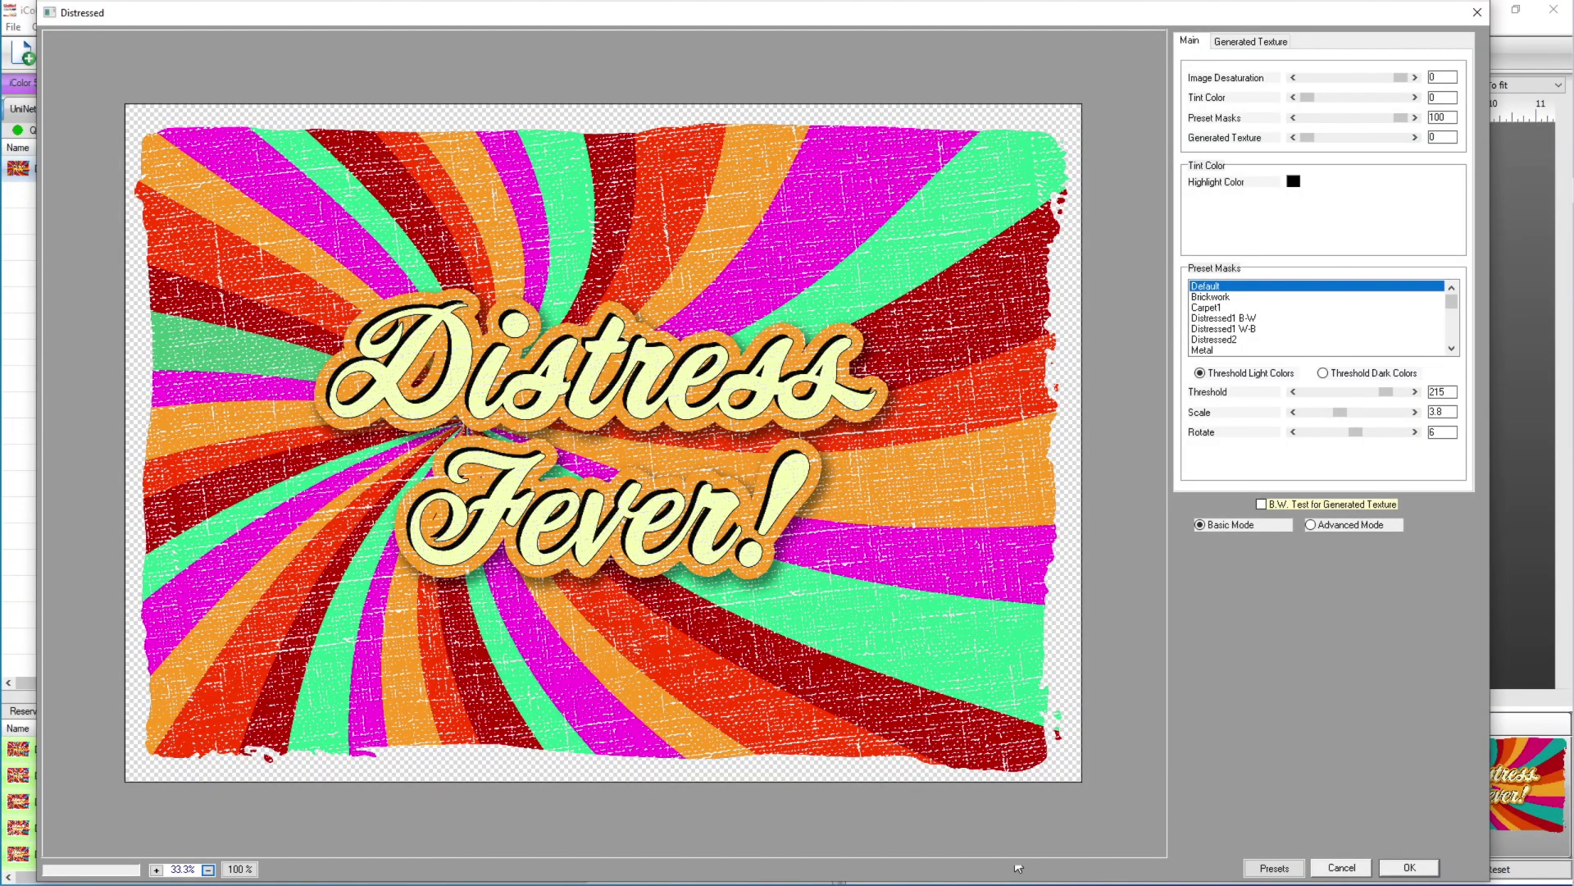
# - Reset the Distressed settings and set the tint highlight color to black
pyautogui.click(1276, 869)
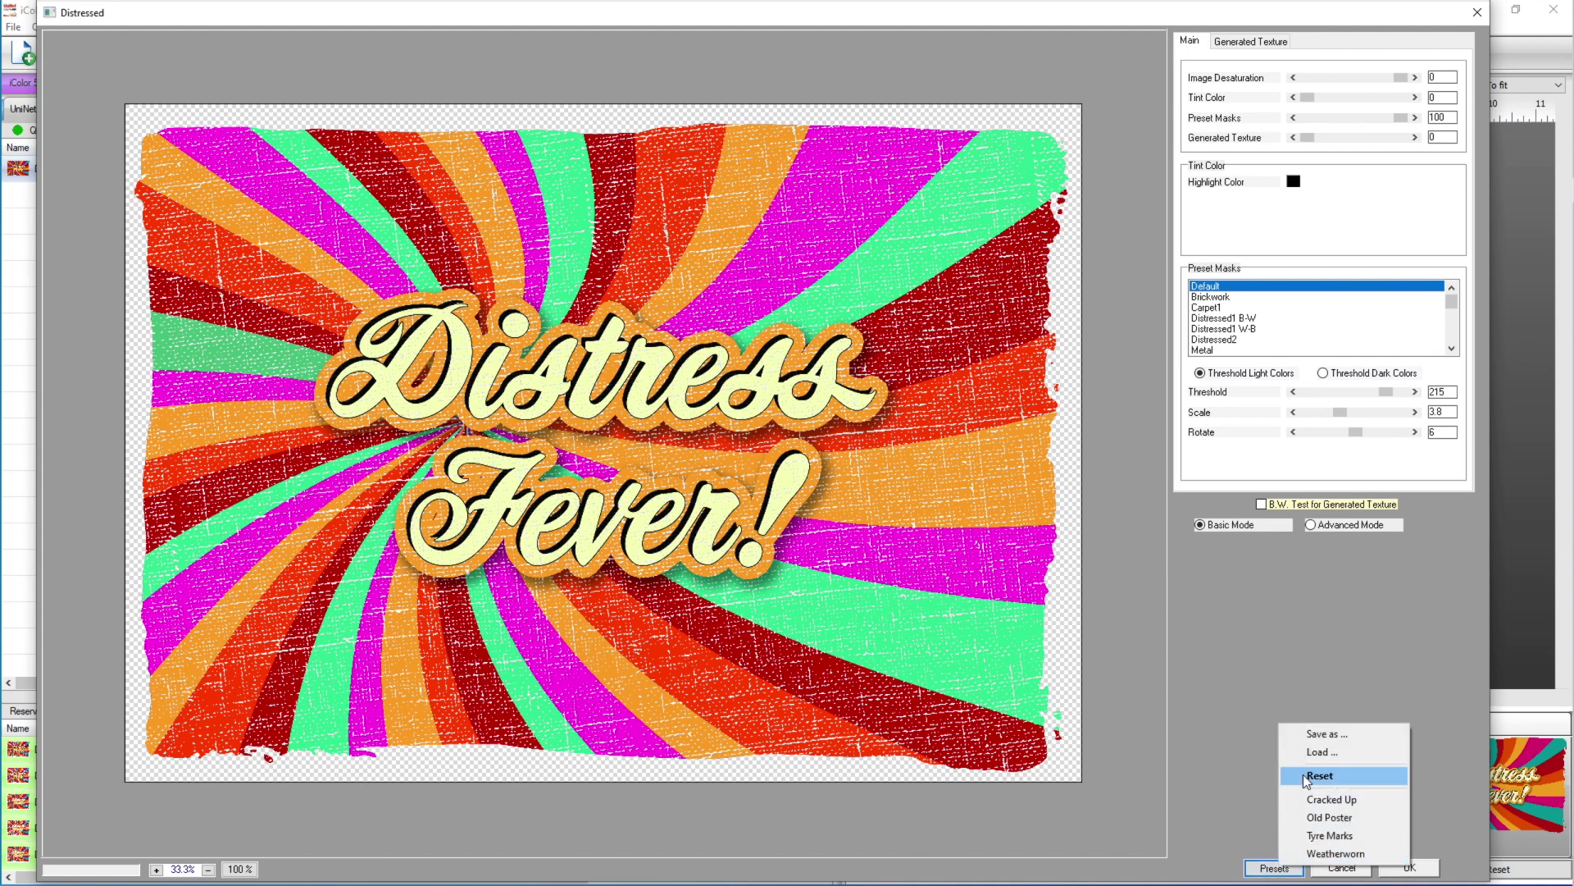
pyautogui.click(1320, 776)
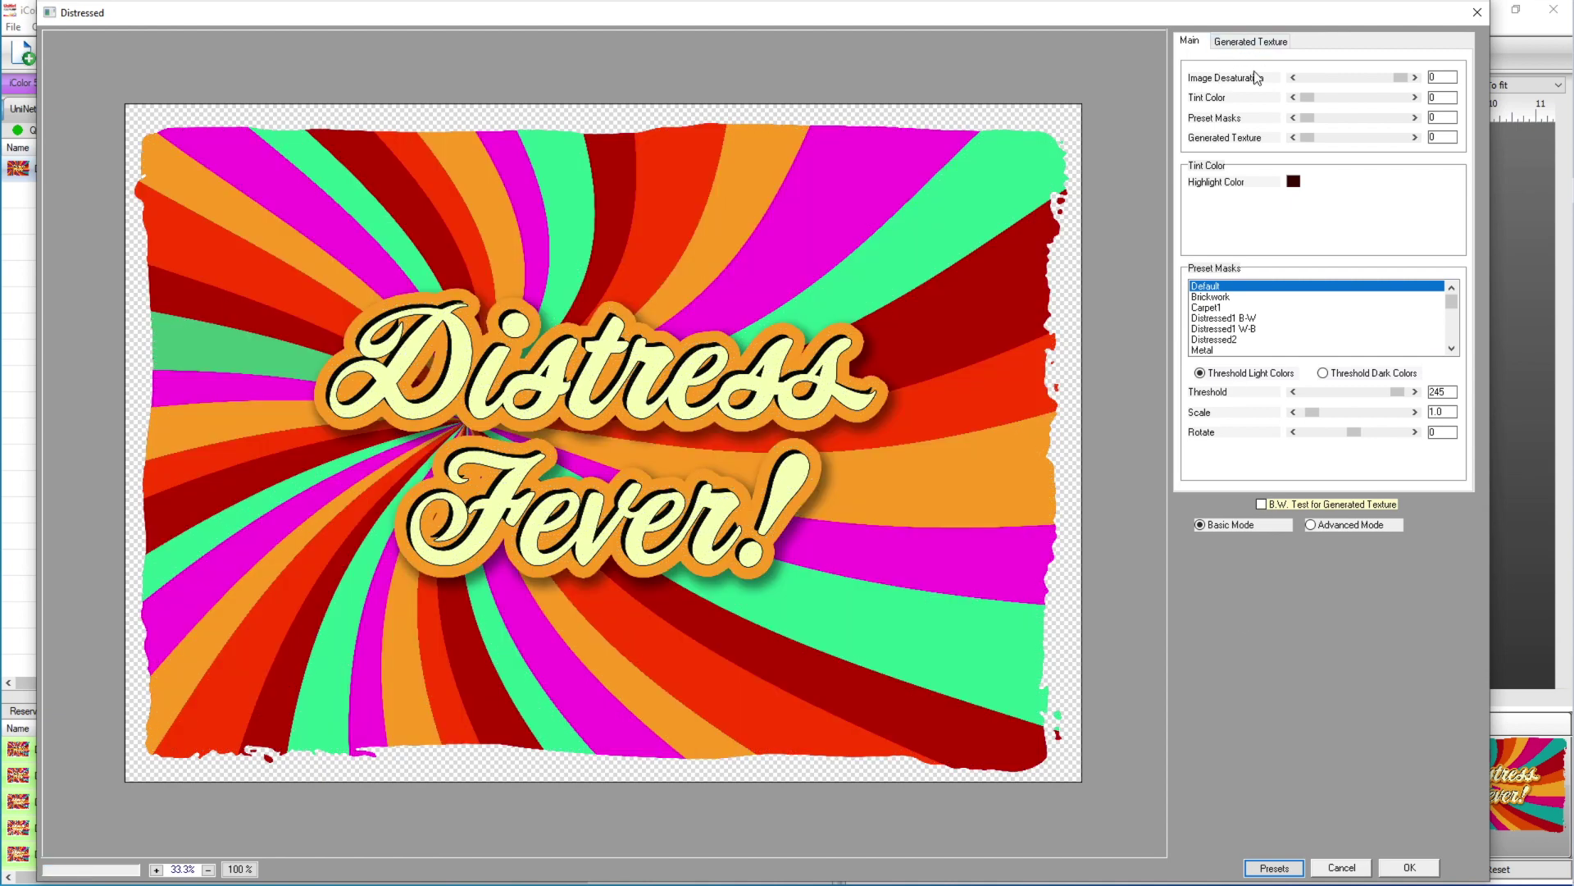
pyautogui.click(1294, 182)
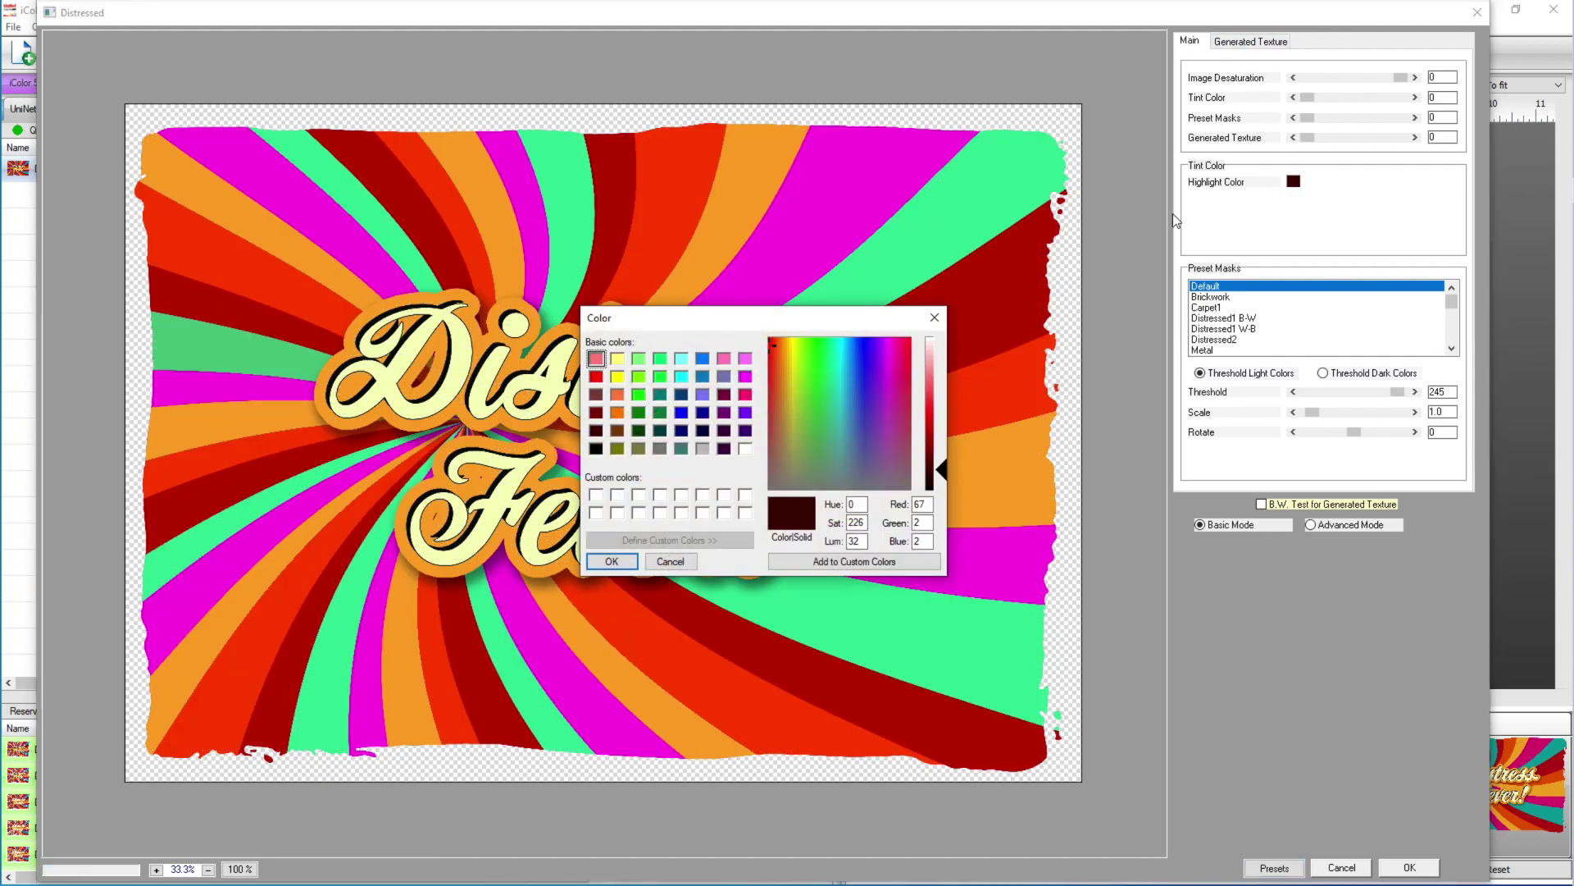
pyautogui.click(596, 448)
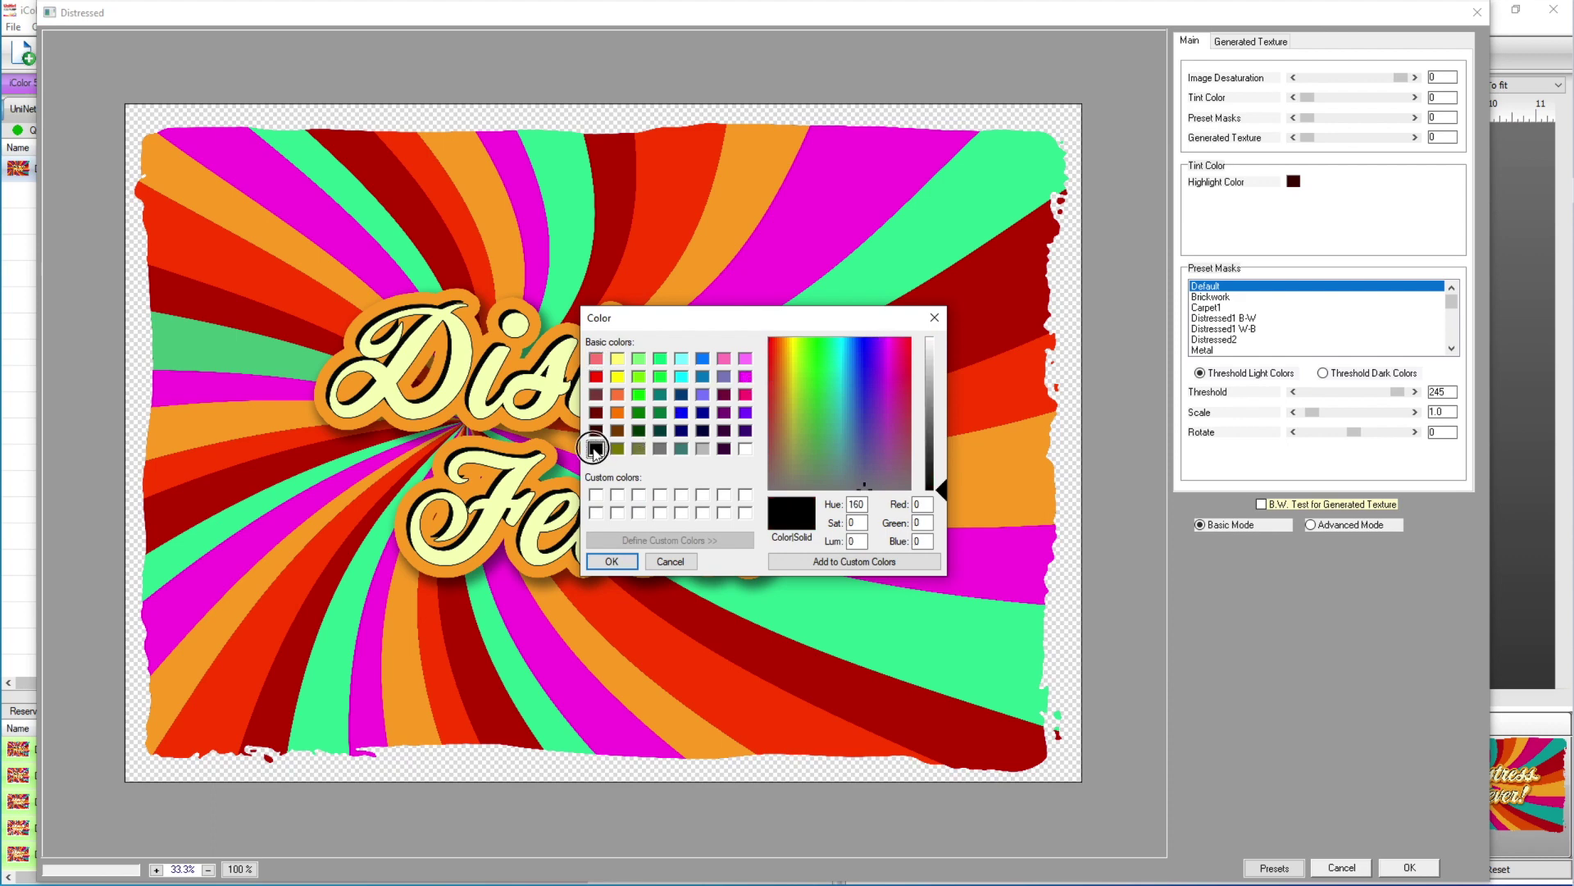
pyautogui.click(622, 561)
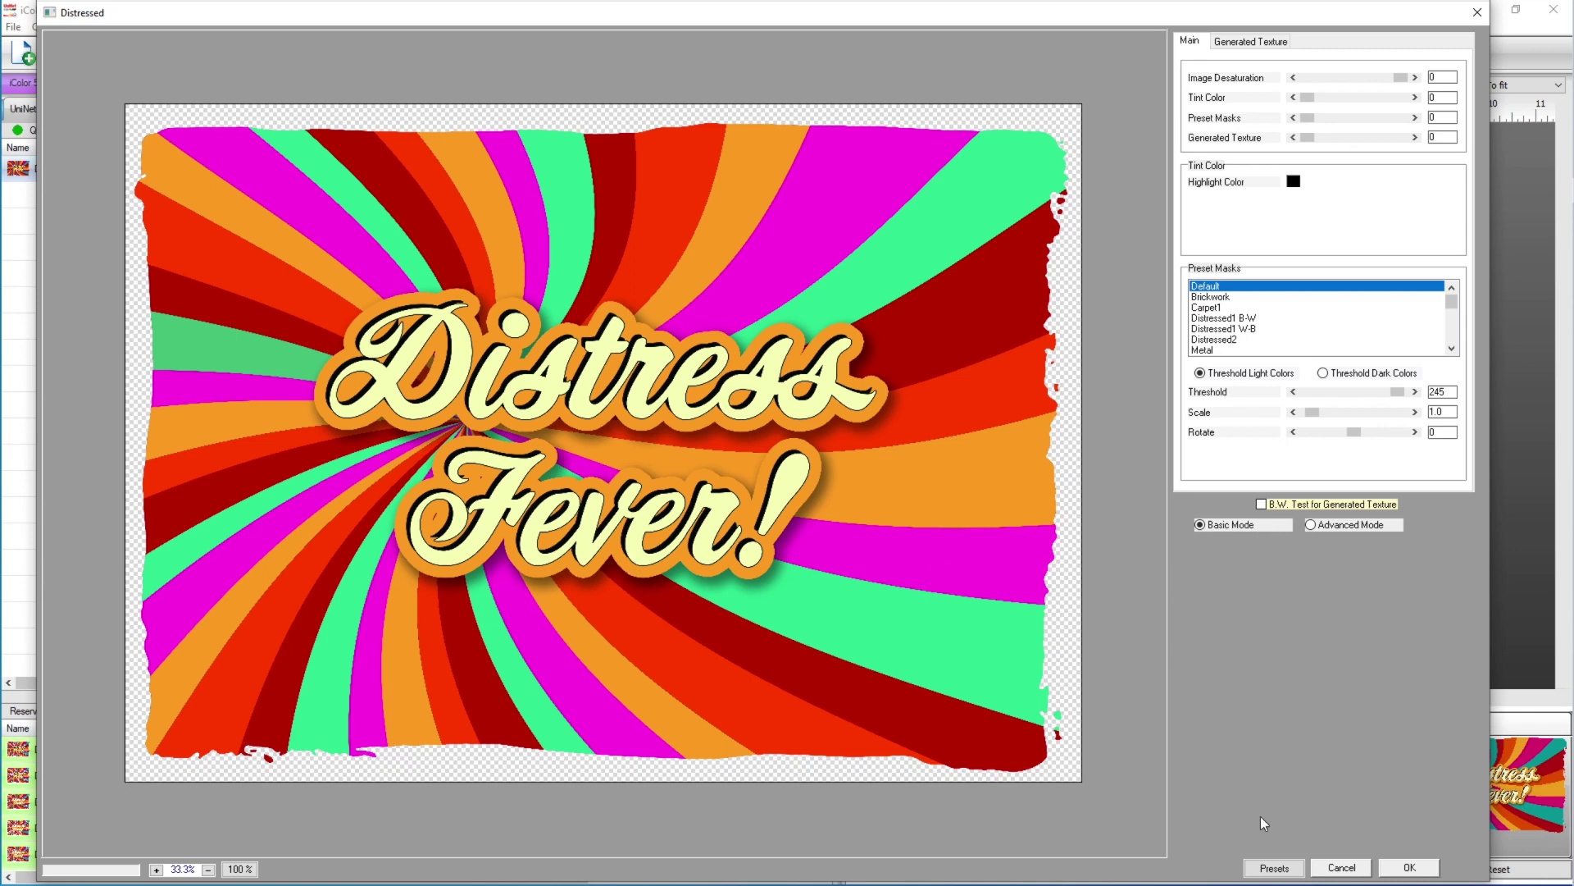
# - Load the Cracked Up preset and set its tint highlight color to black
pyautogui.click(1275, 868)
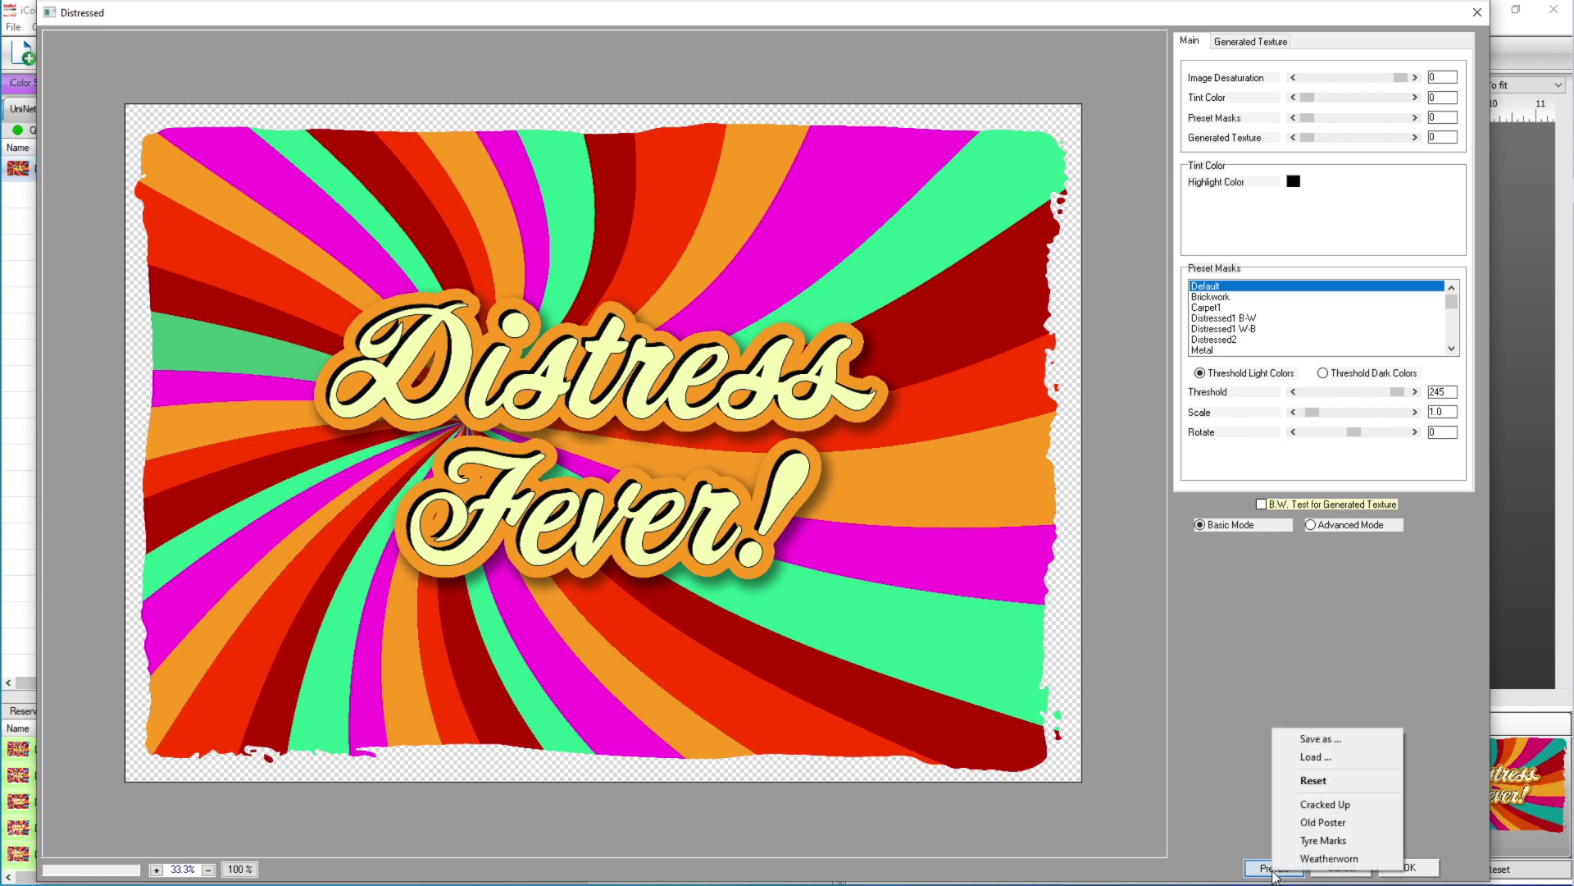
pyautogui.click(1317, 804)
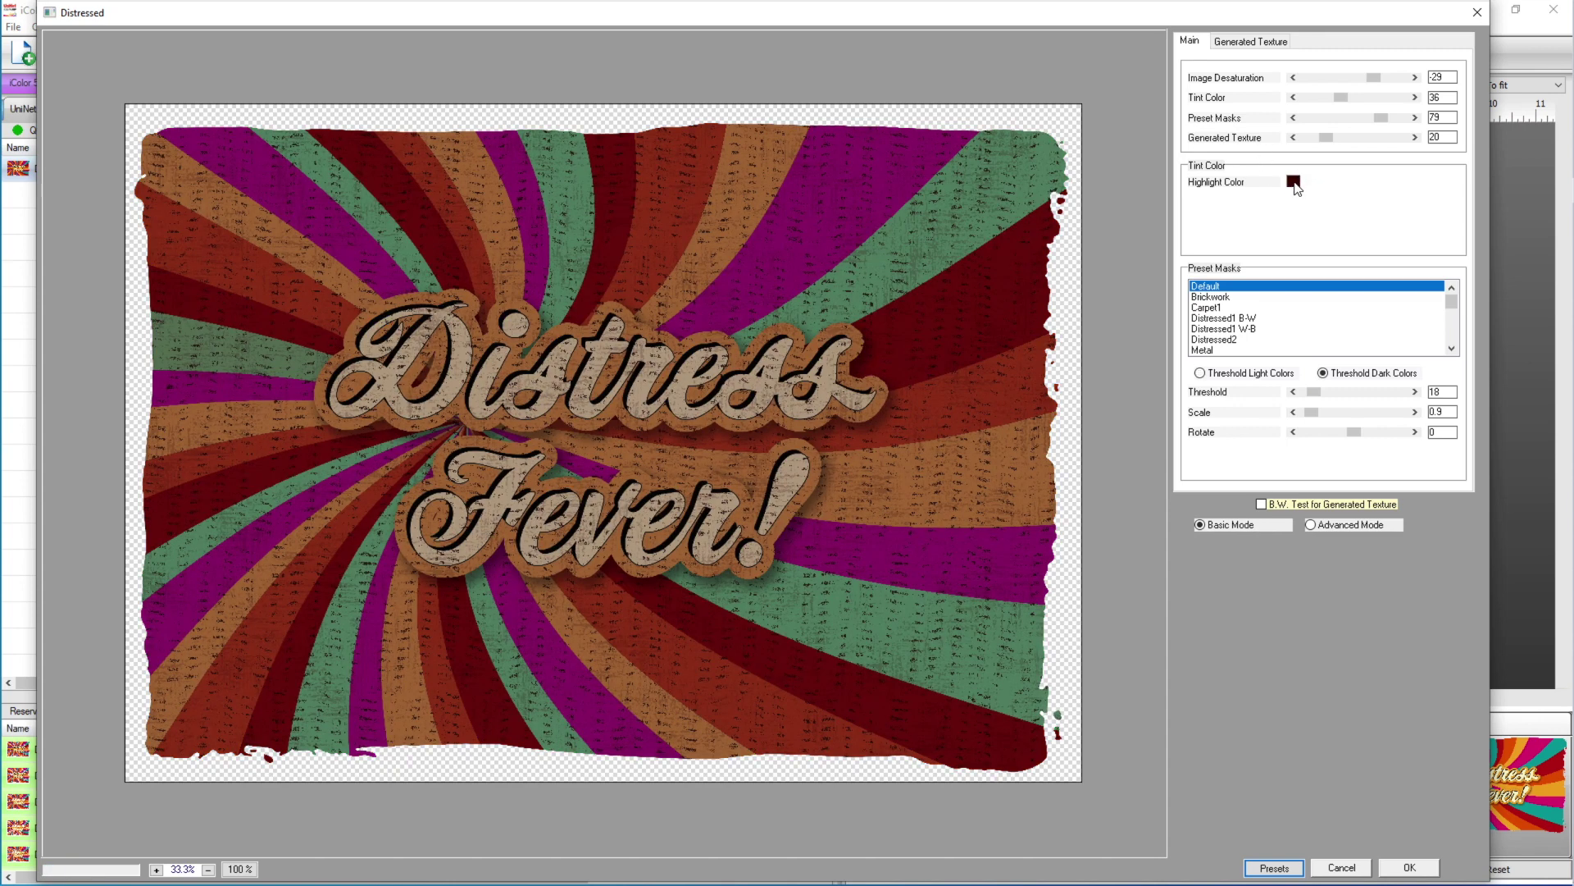
pyautogui.click(1294, 181)
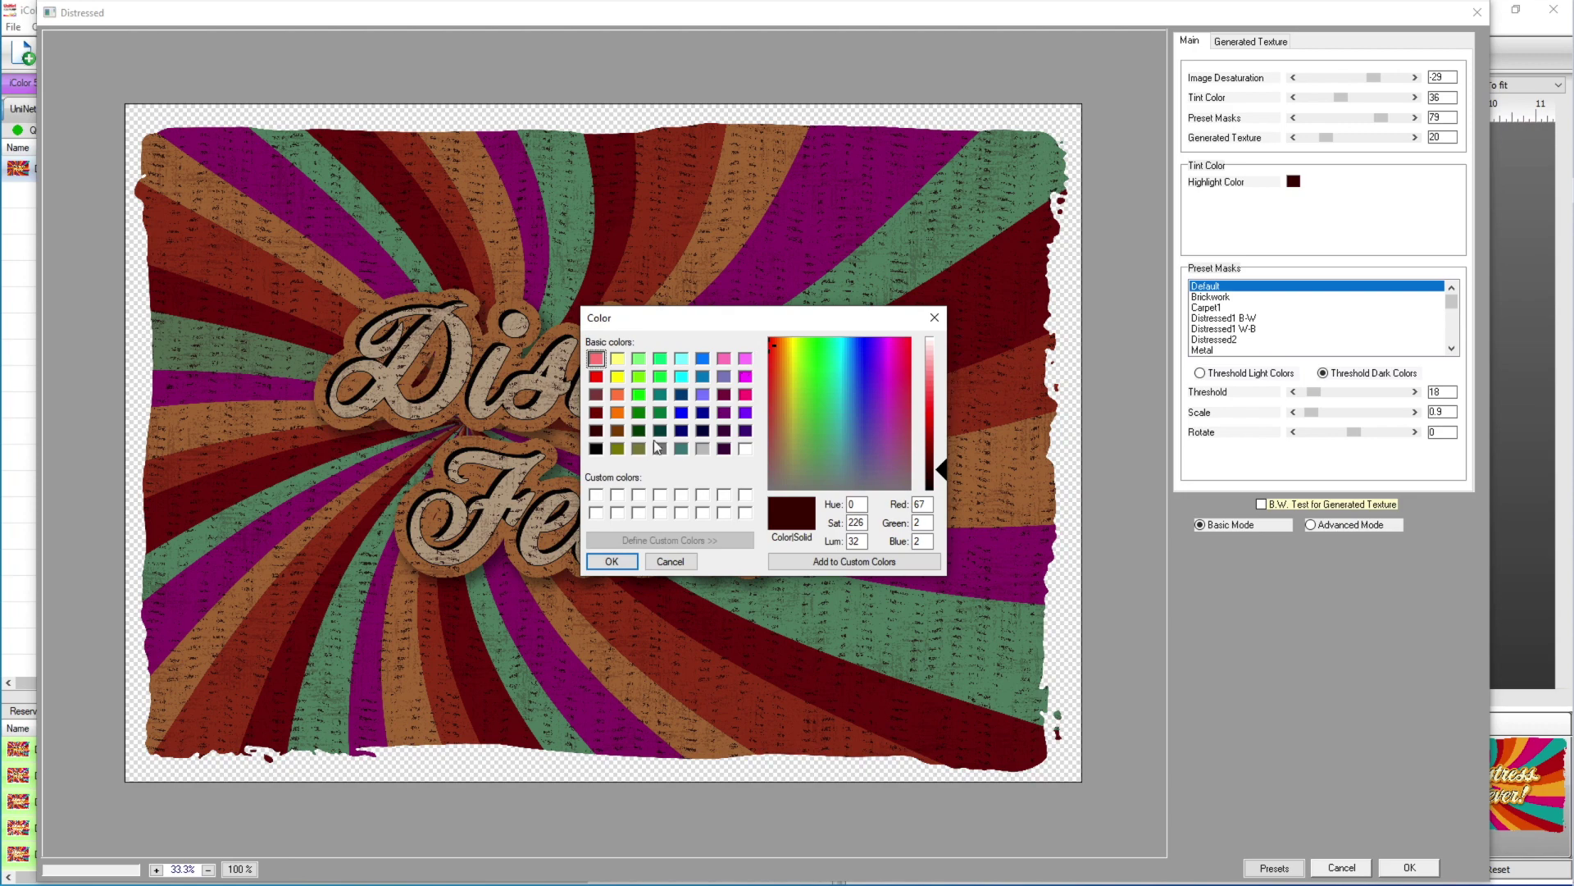
pyautogui.click(596, 450)
pyautogui.click(615, 562)
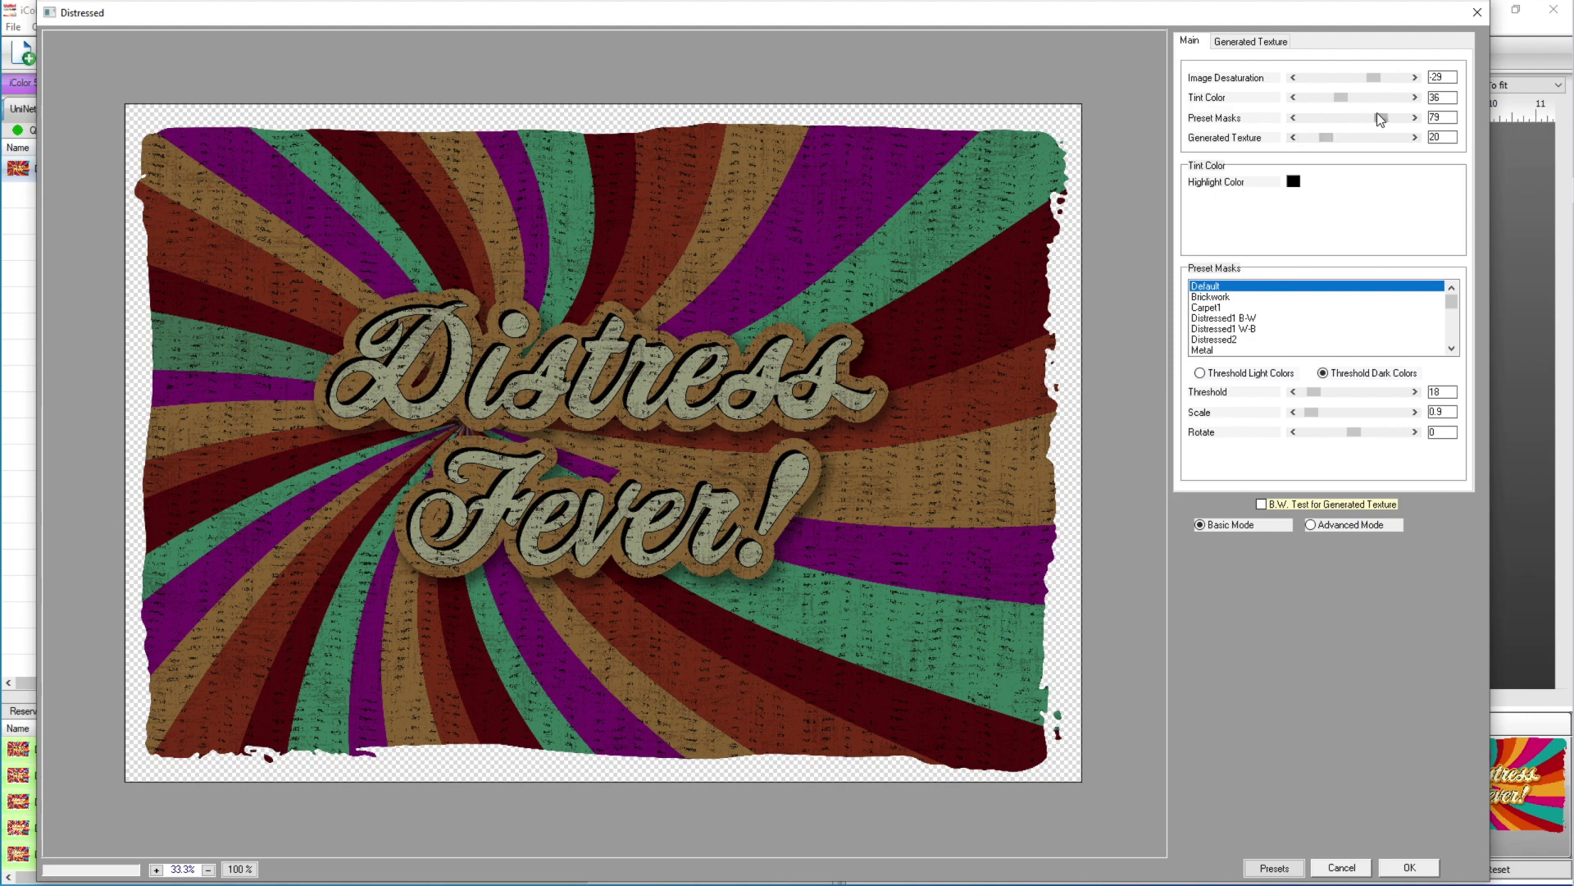
# - Set Preset Masks to 0, Generated Texture to 100, Image Desaturation to 0 and Tint Color to 0
pyautogui.moveTo(1379, 117); pyautogui.dragTo(1412, 142)
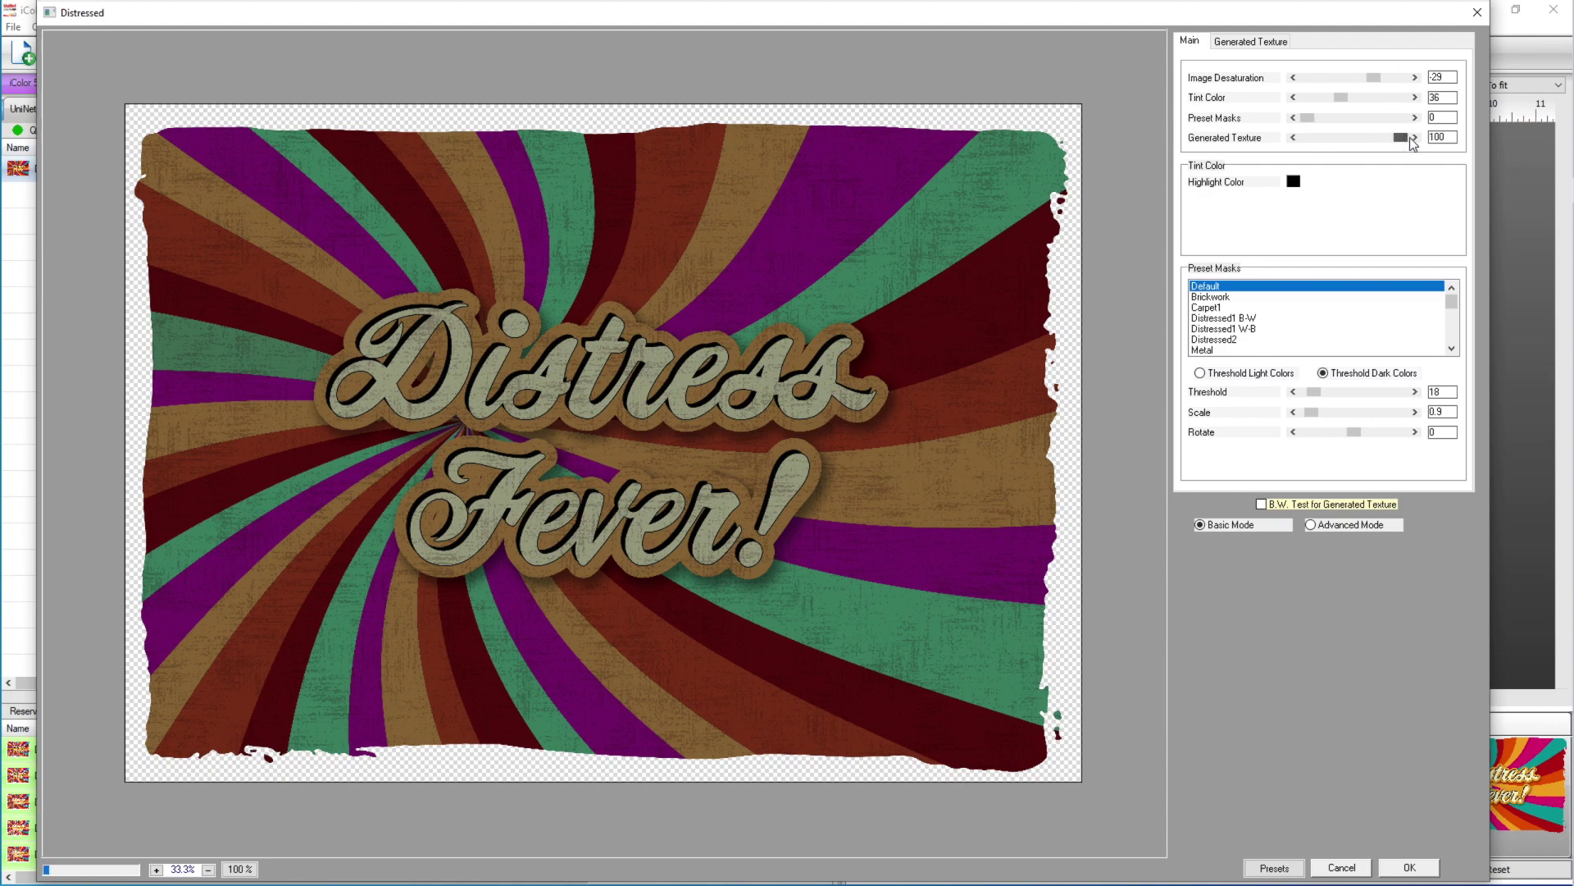
pyautogui.click(1374, 77)
pyautogui.moveTo(1376, 79); pyautogui.dragTo(1411, 82)
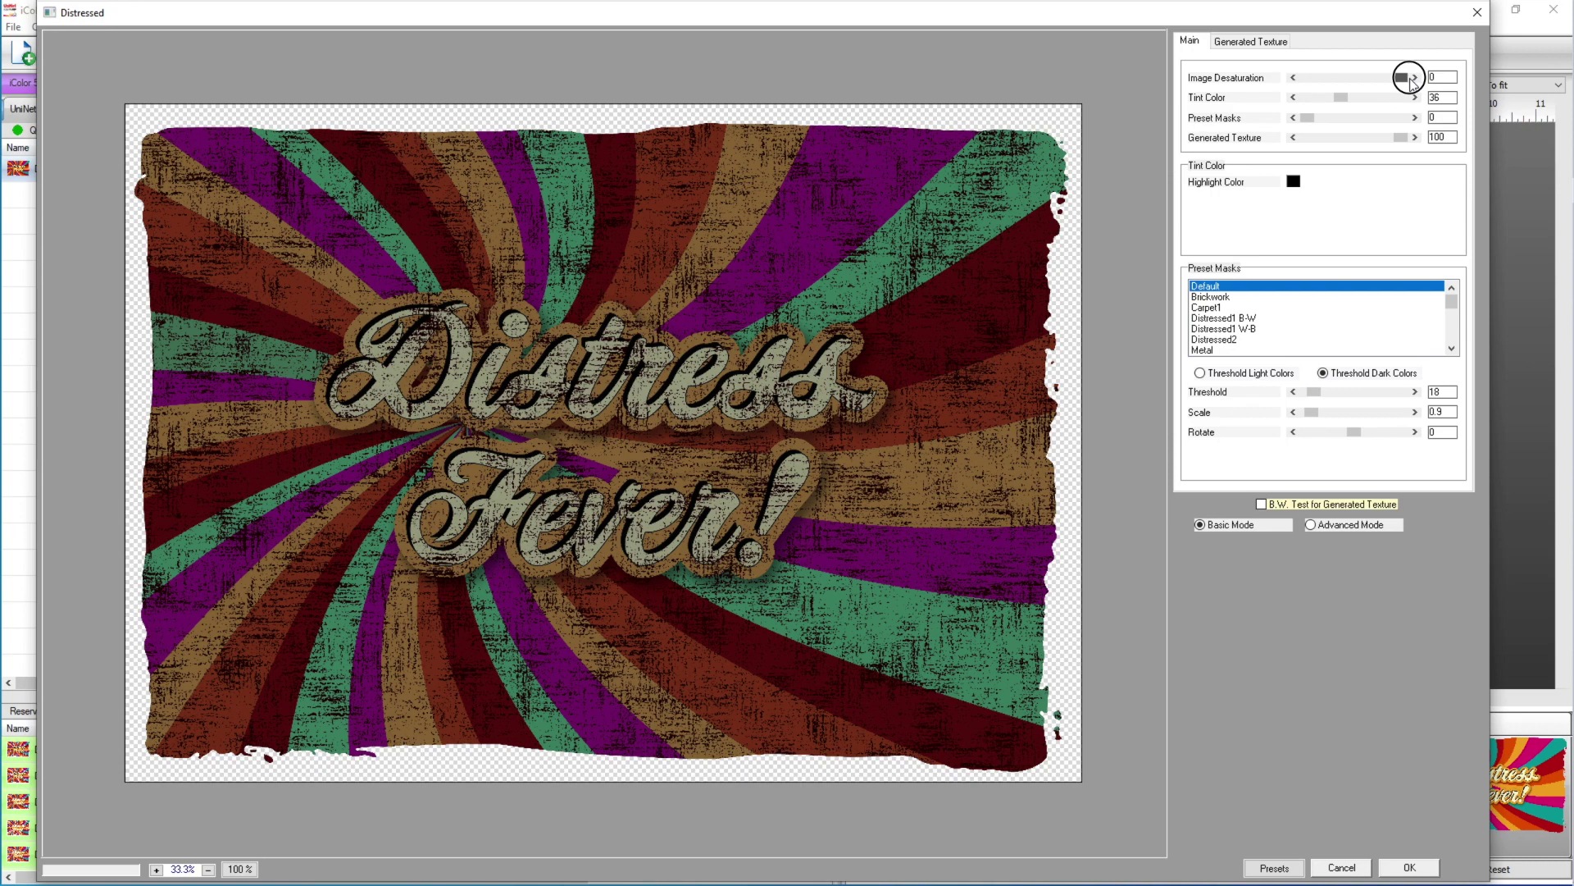
pyautogui.moveTo(1340, 96); pyautogui.dragTo(1298, 121)
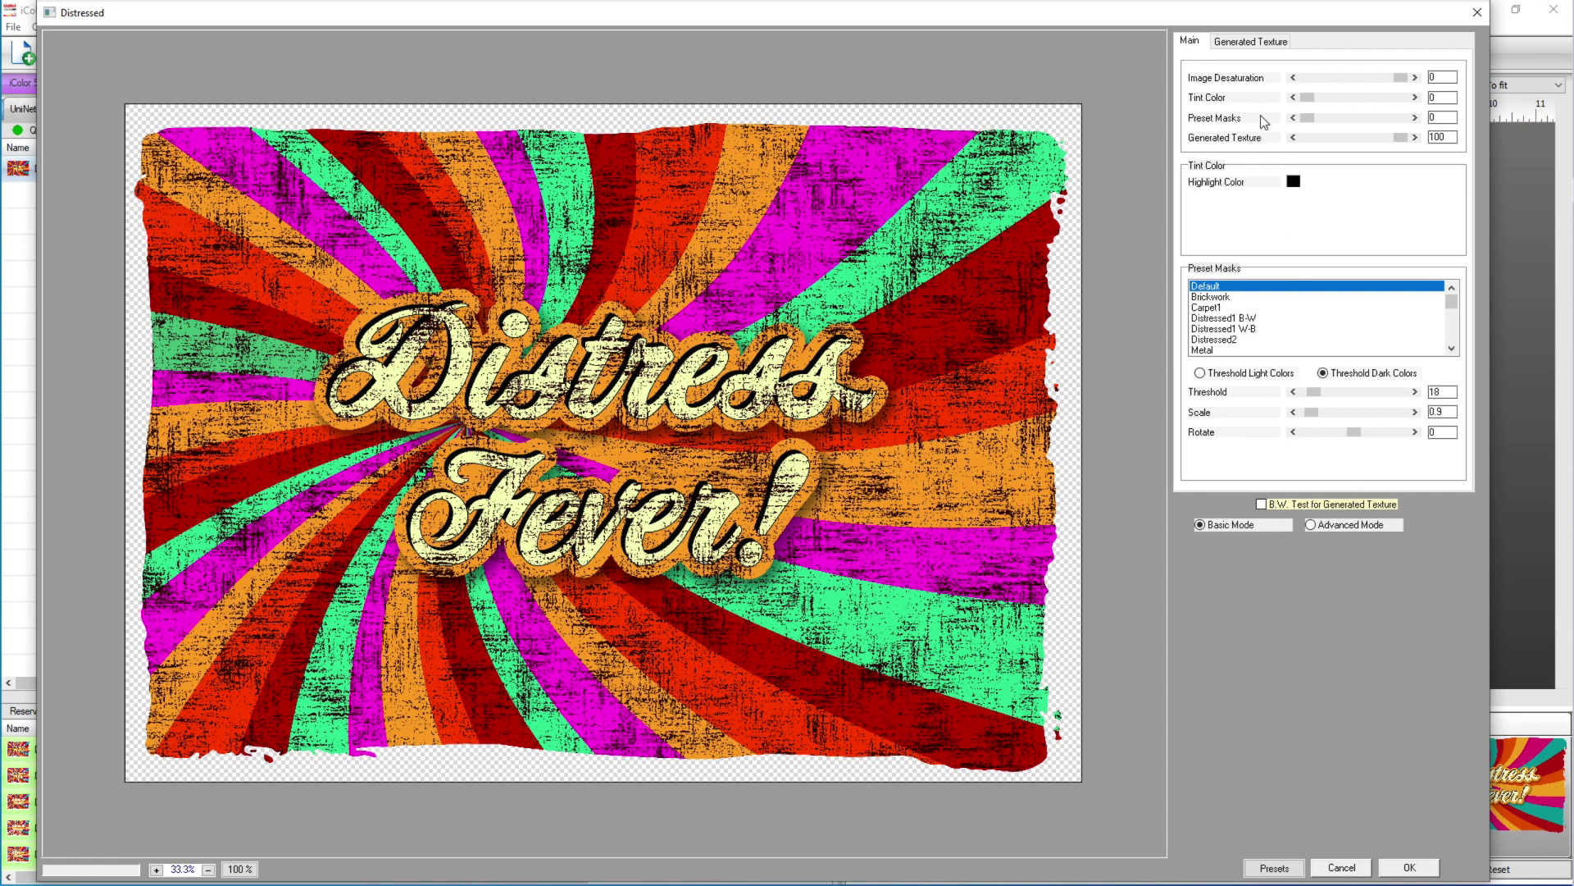
# - Set the texture color of the generated texture to white
pyautogui.click(1249, 49)
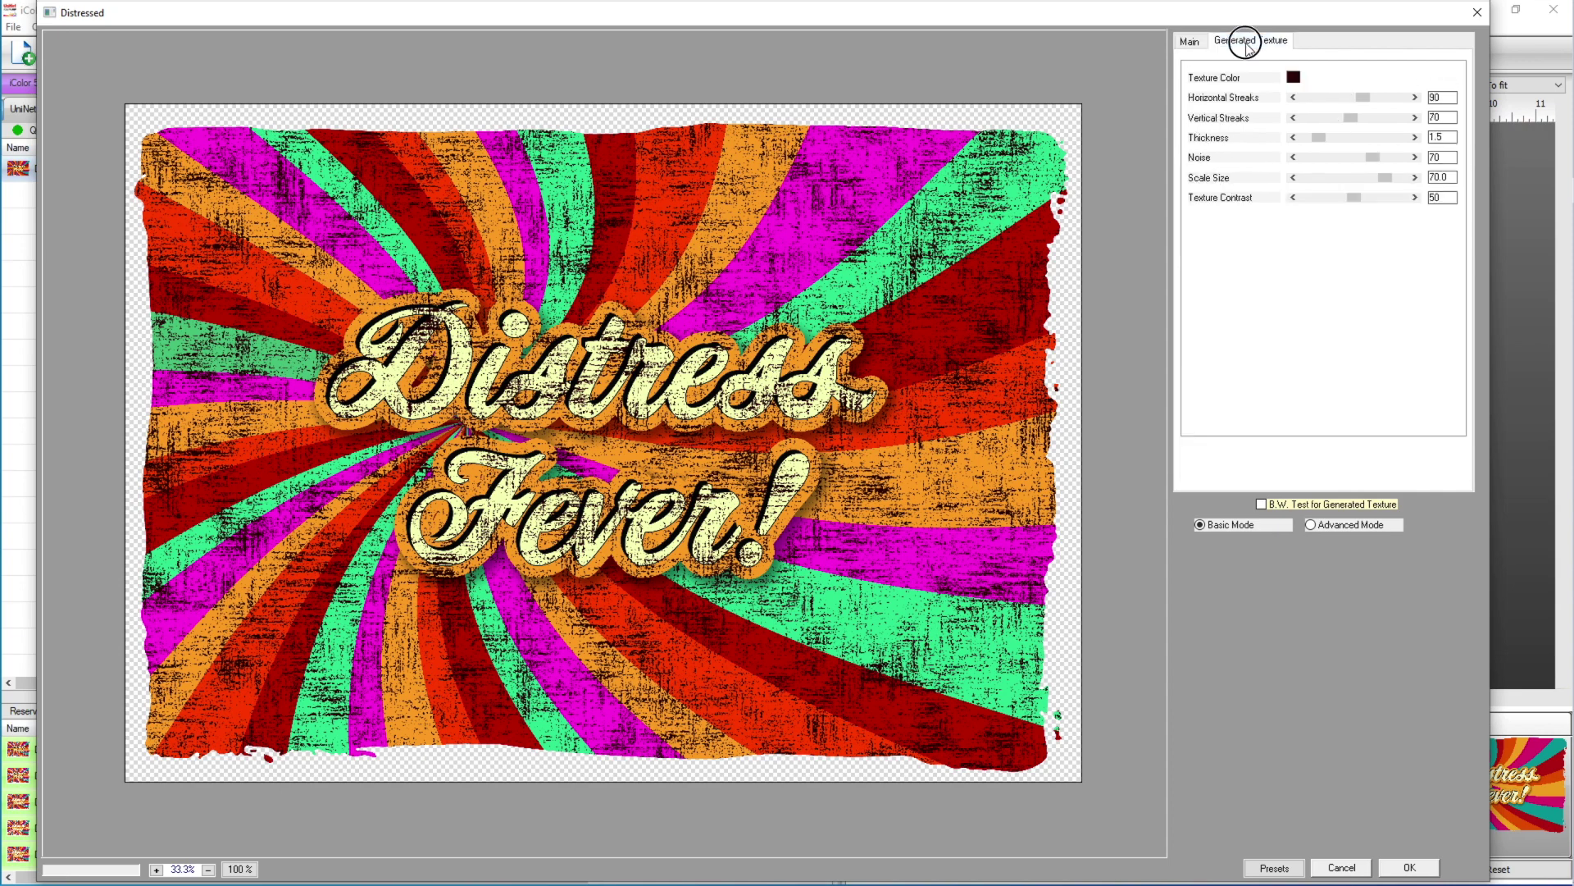
pyautogui.click(1293, 77)
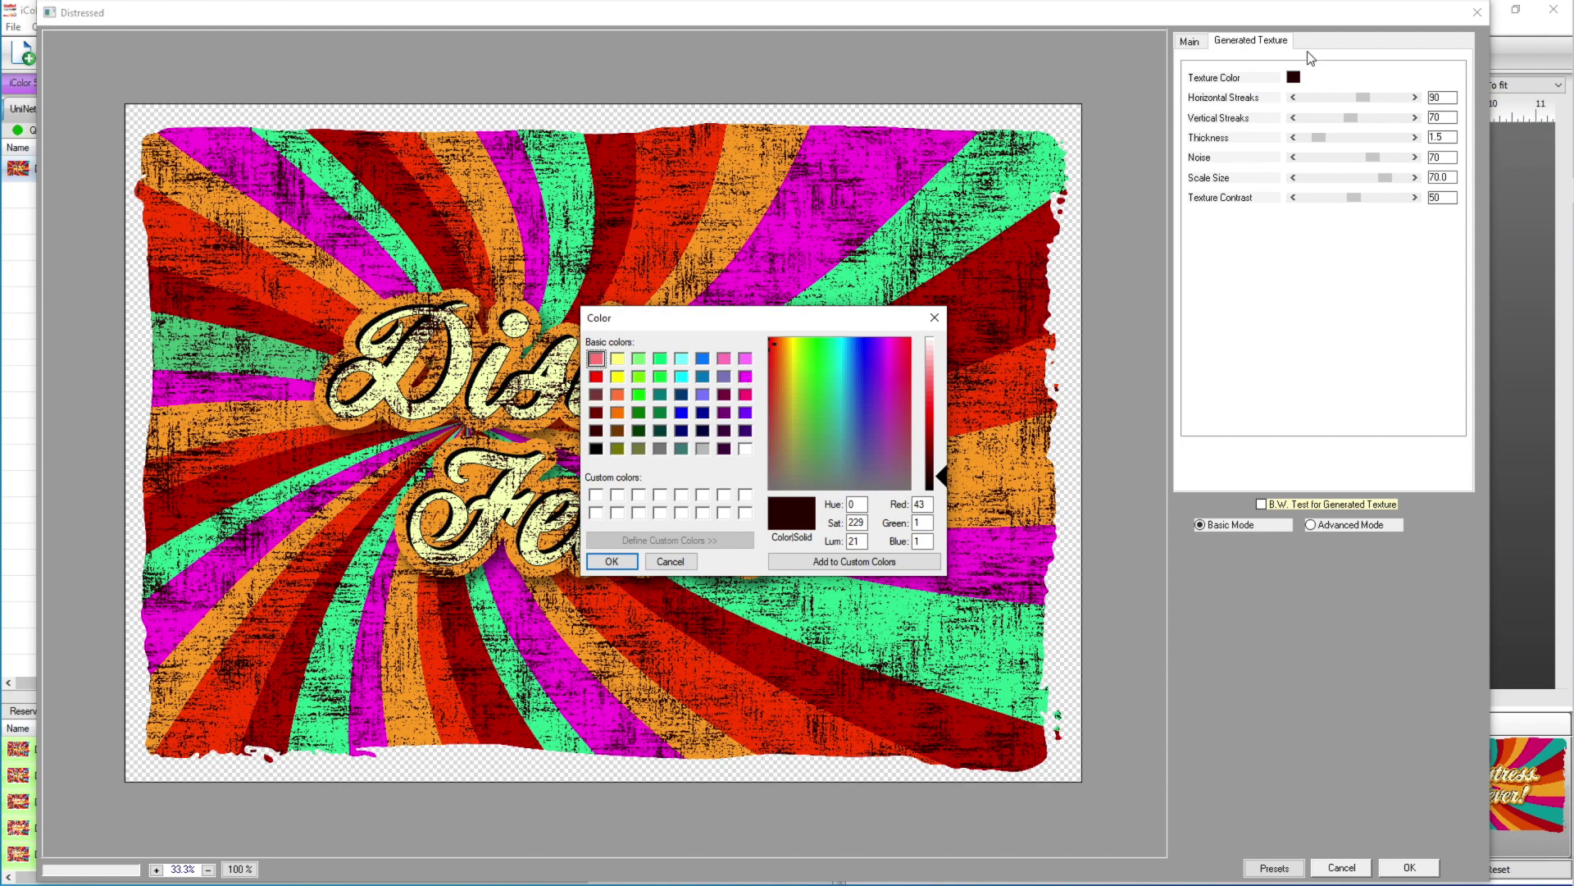
pyautogui.click(742, 449)
pyautogui.click(633, 563)
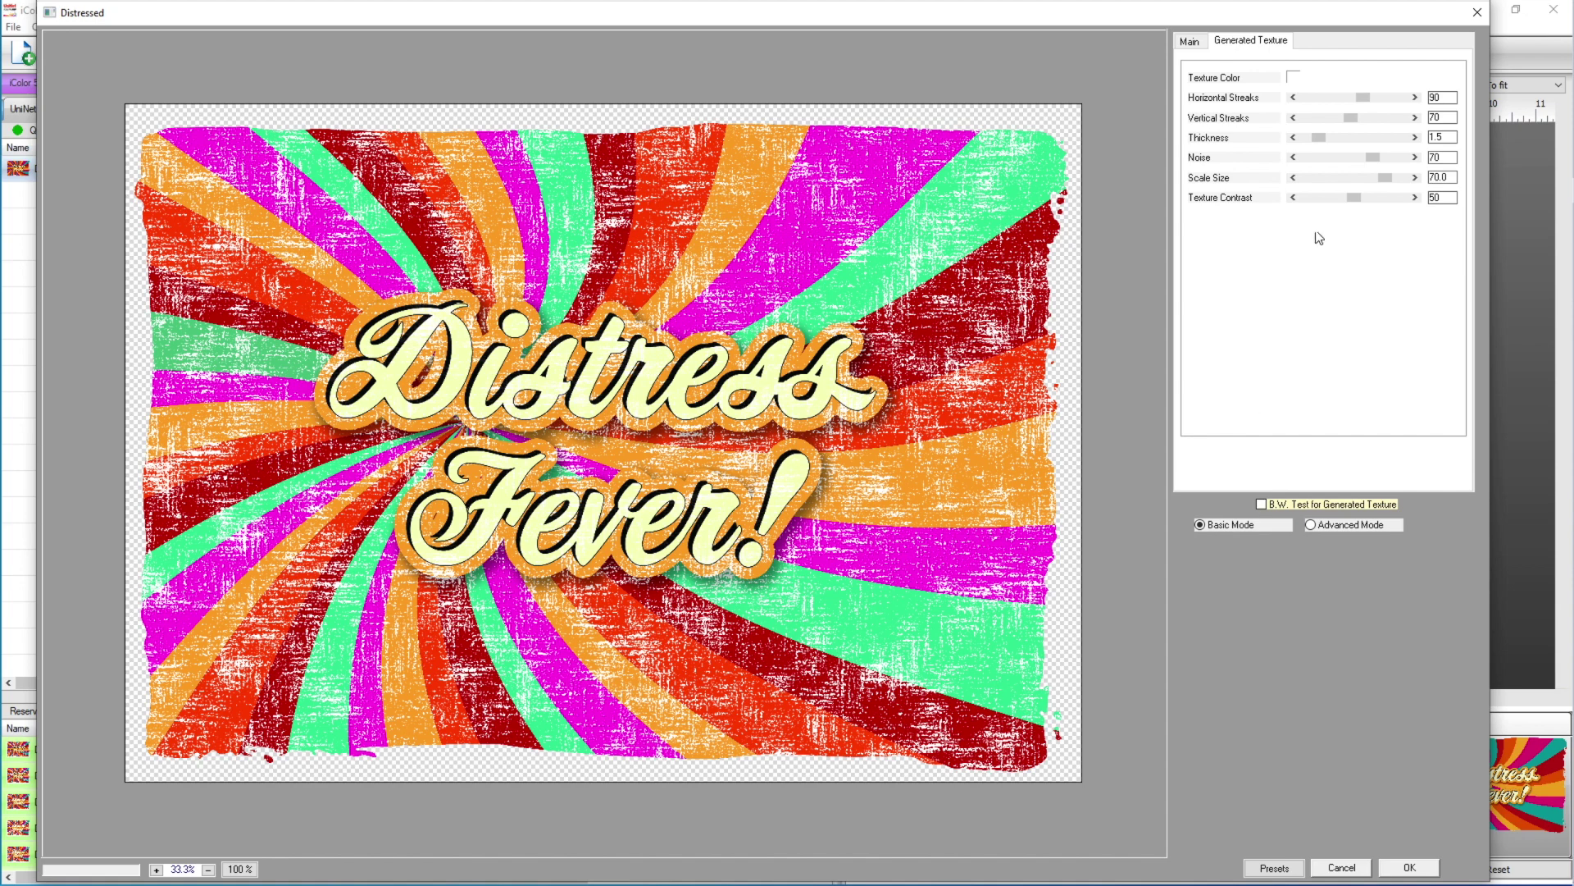
# - Set the generated texture's Horizontal Streaks to 34, Vertical Streaks to 86, Thickness to 1.8 and Texture Contrast to 90
pyautogui.moveTo(1363, 97); pyautogui.dragTo(1330, 98)
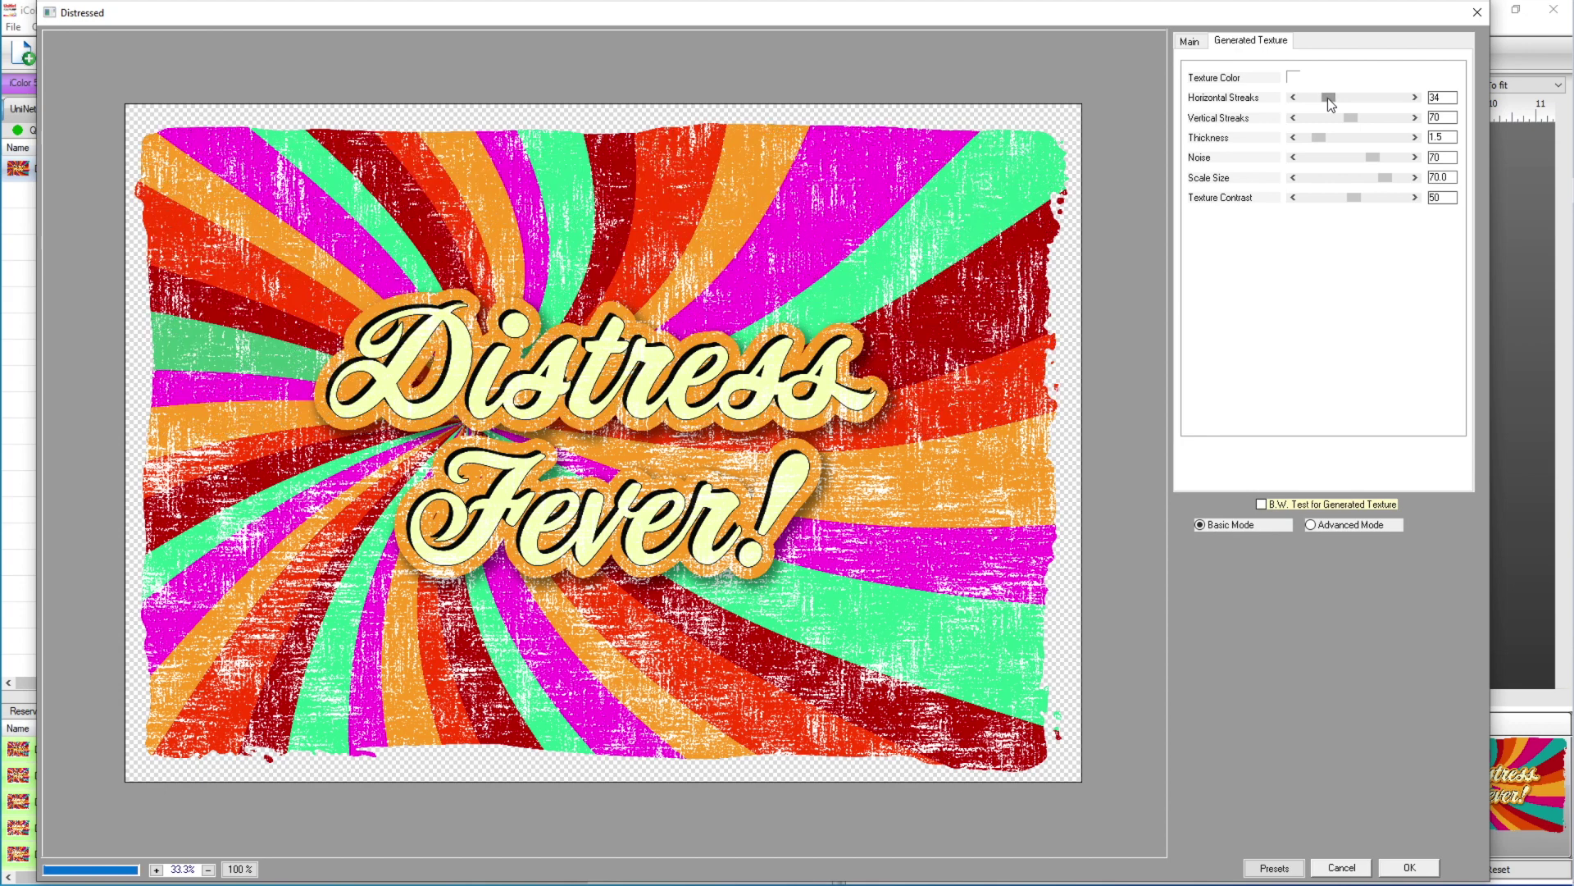
pyautogui.moveTo(1349, 120); pyautogui.dragTo(1368, 122)
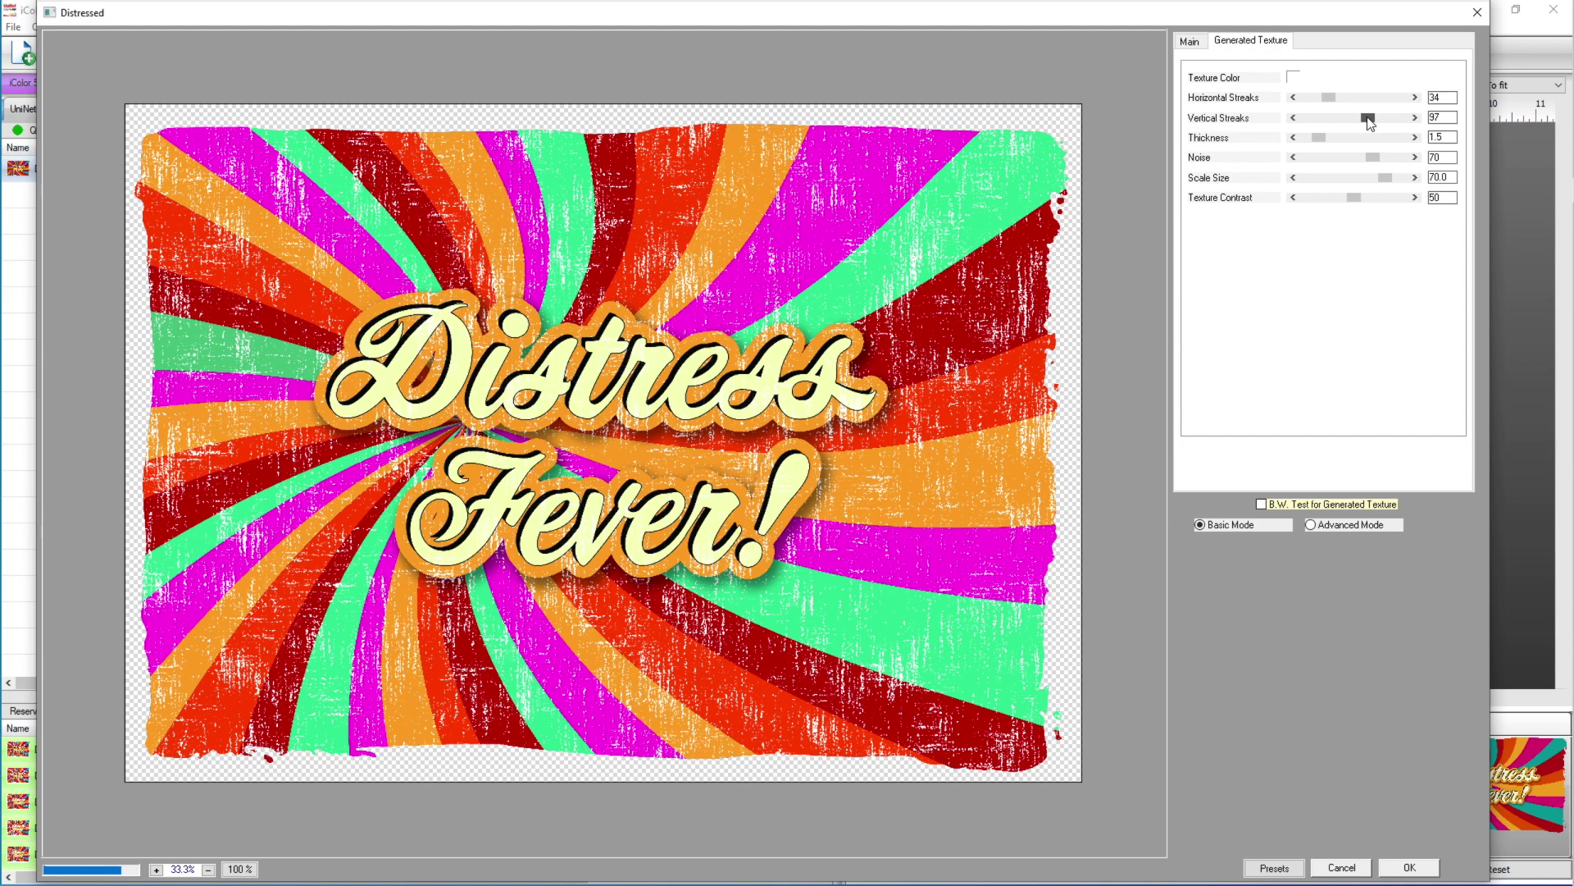
pyautogui.moveTo(1367, 118); pyautogui.dragTo(1360, 119)
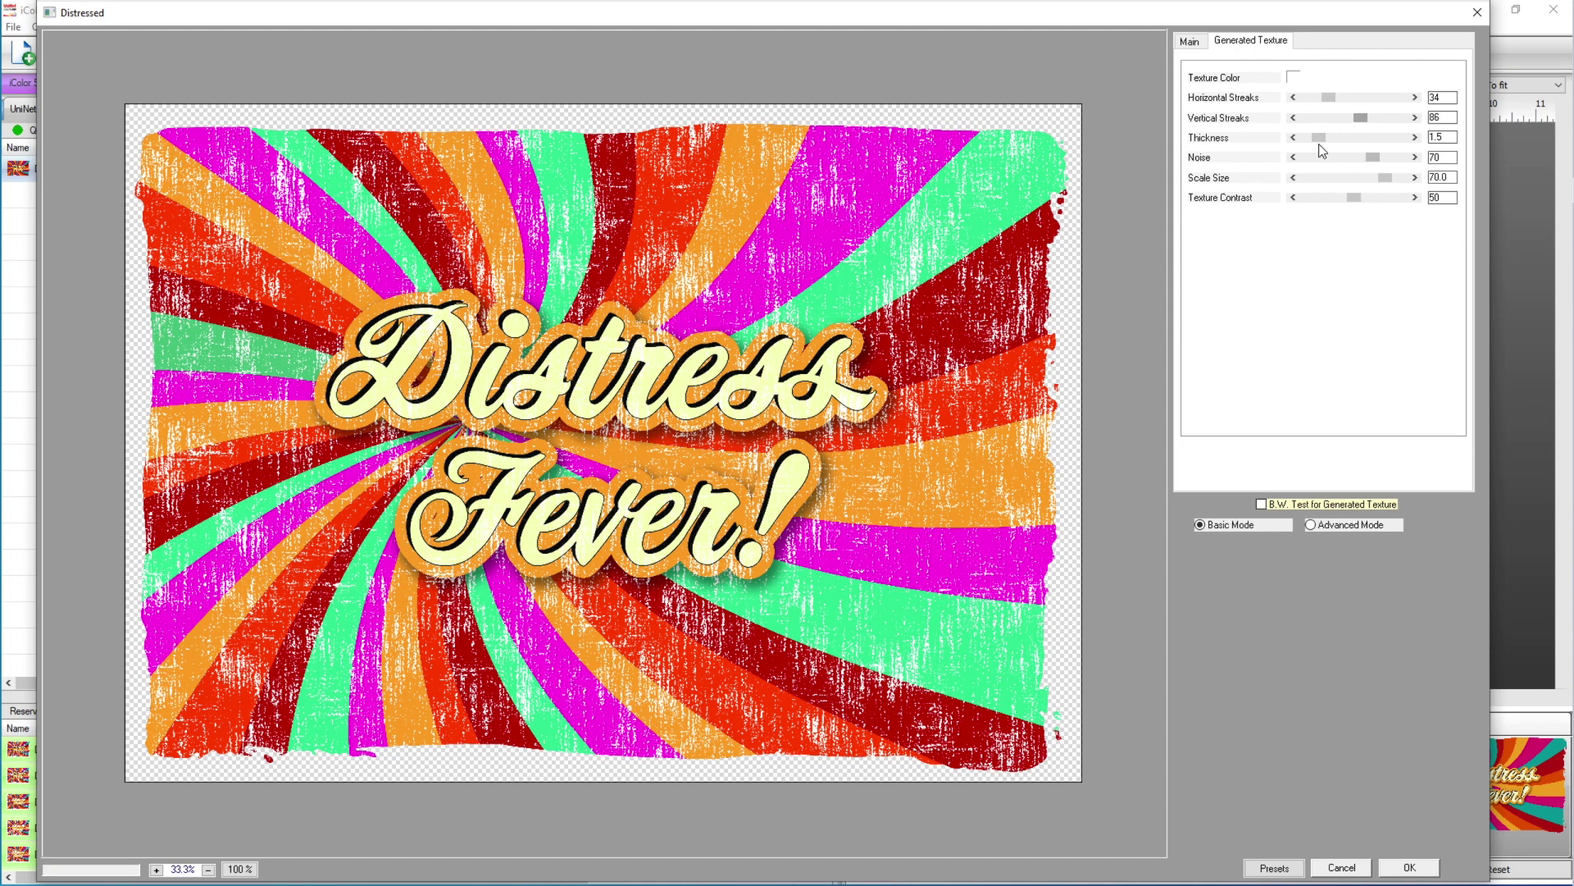
pyautogui.moveTo(1320, 141); pyautogui.dragTo(1329, 145)
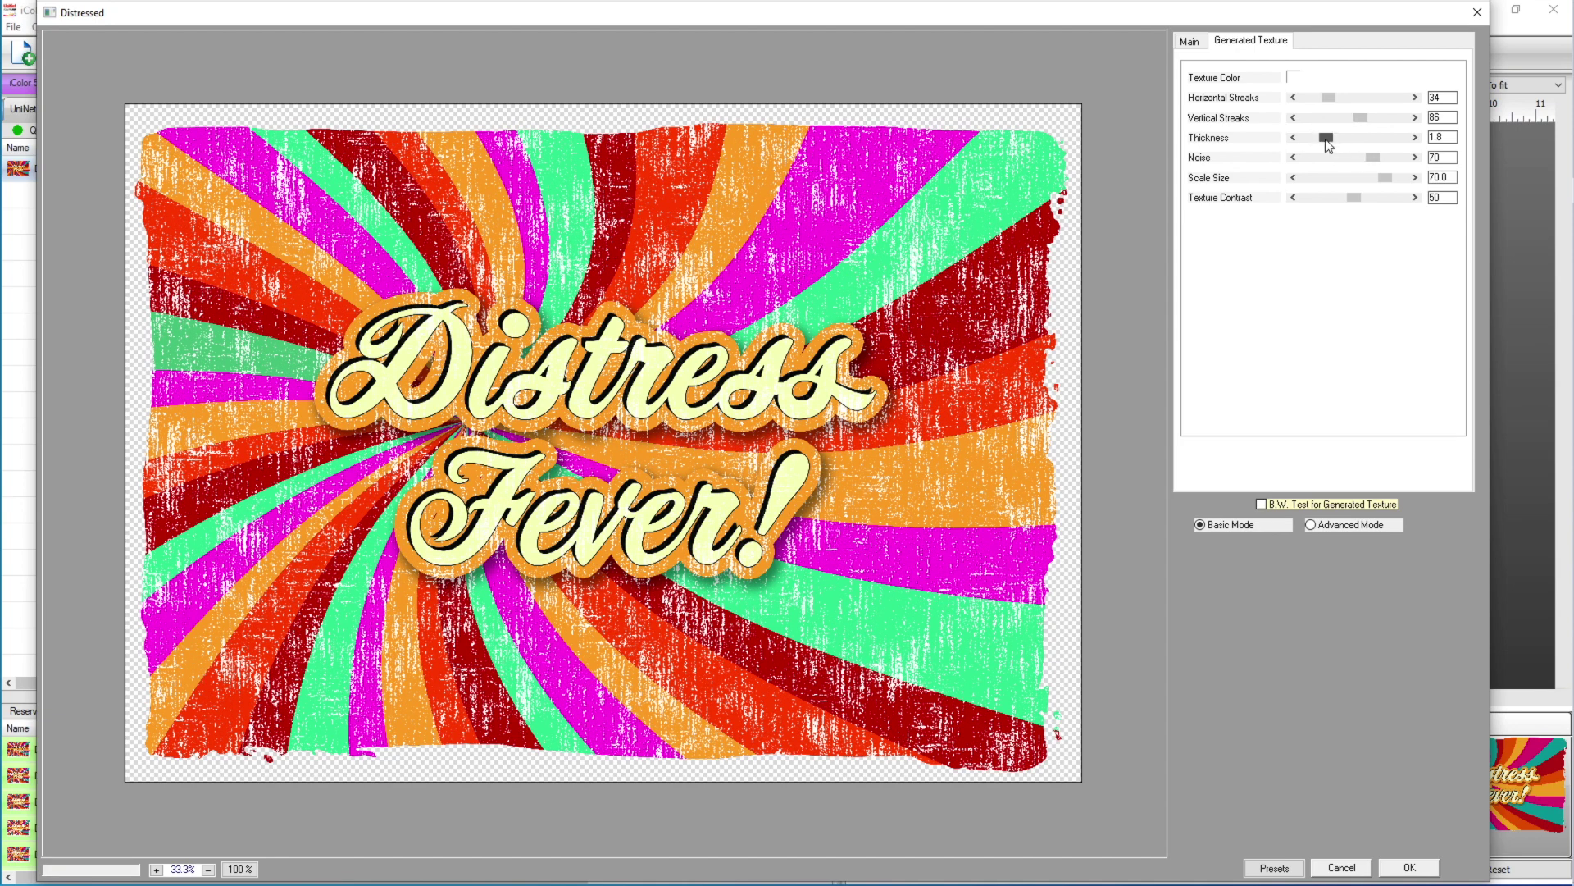
pyautogui.click(1357, 200)
# - Examine the generated texture's additional settings in Advanced Mode and return to Basic Mode
pyautogui.click(1327, 525)
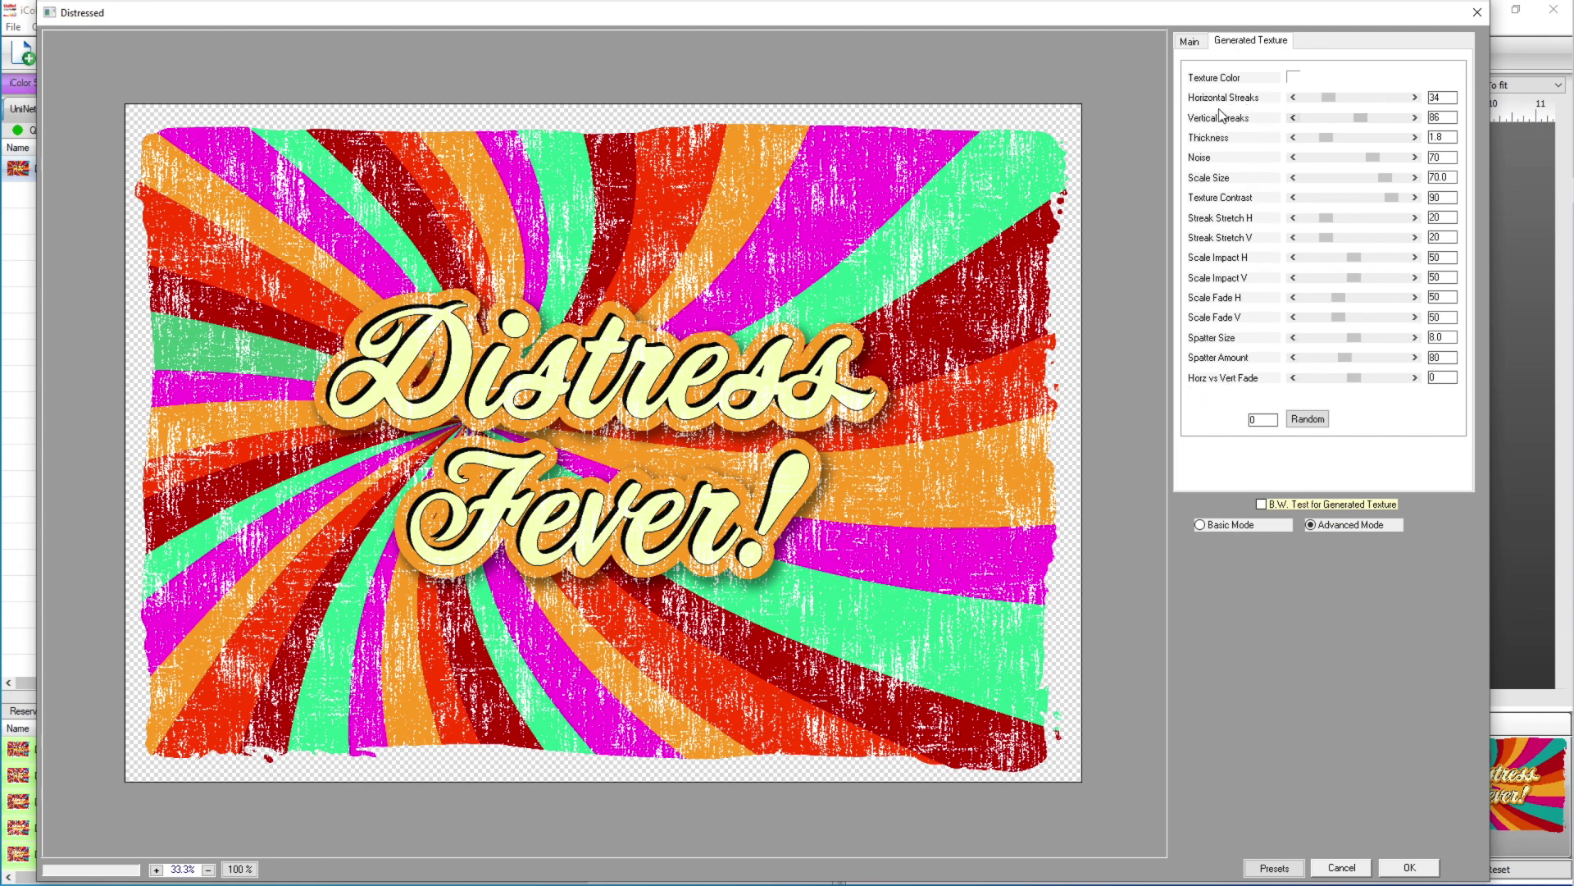
pyautogui.click(1200, 524)
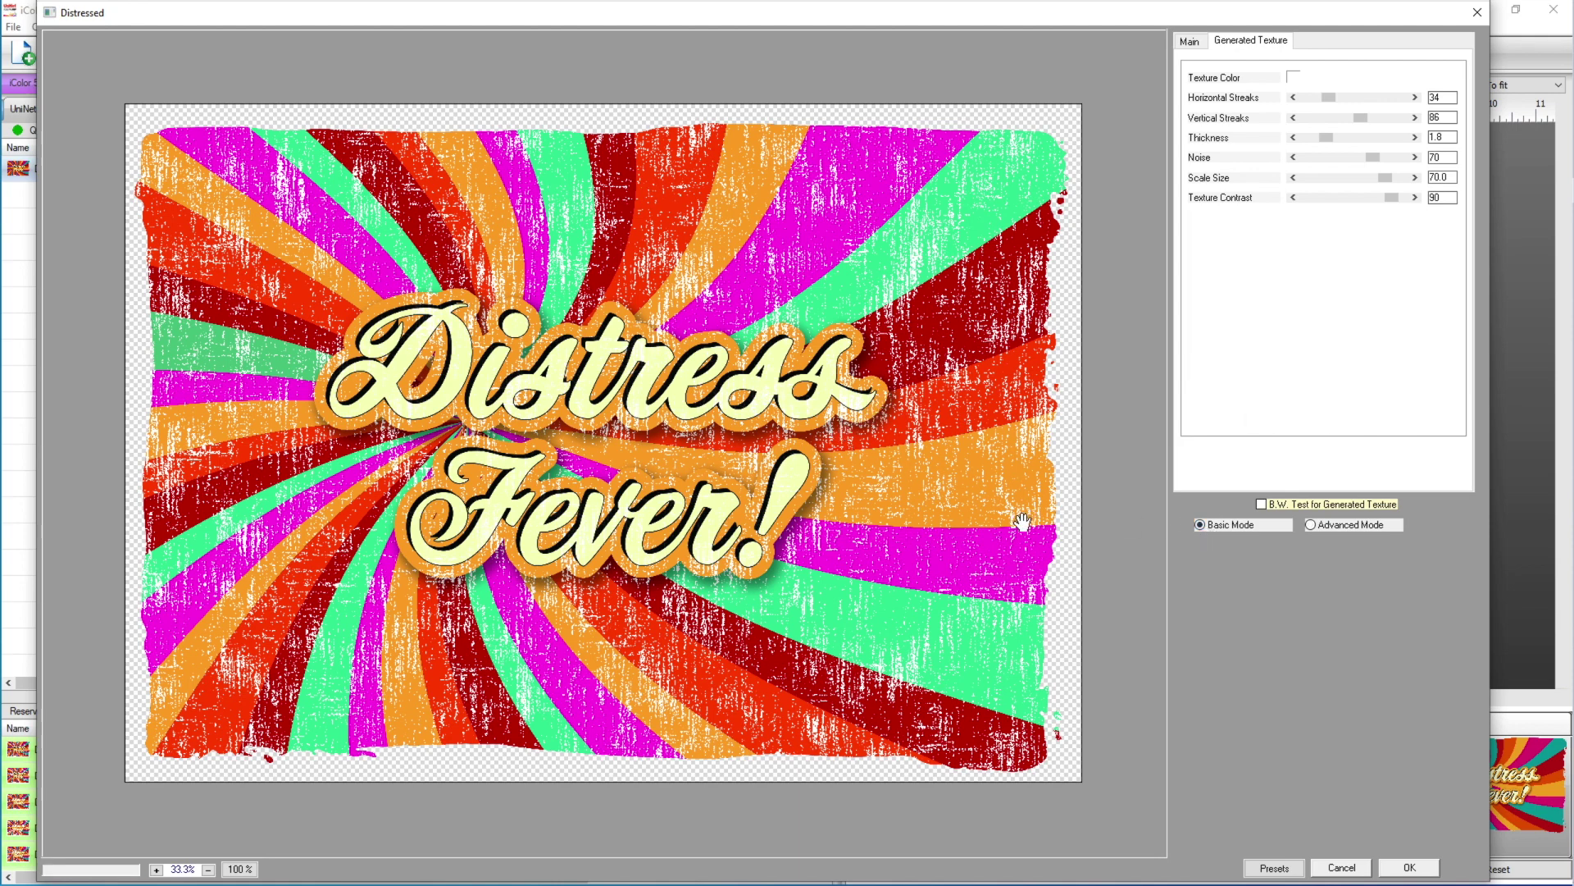
# - Apply the Distressed effect with the white generated texture and open KnockMeColorOut for the Distress Fever job
pyautogui.click(1410, 867)
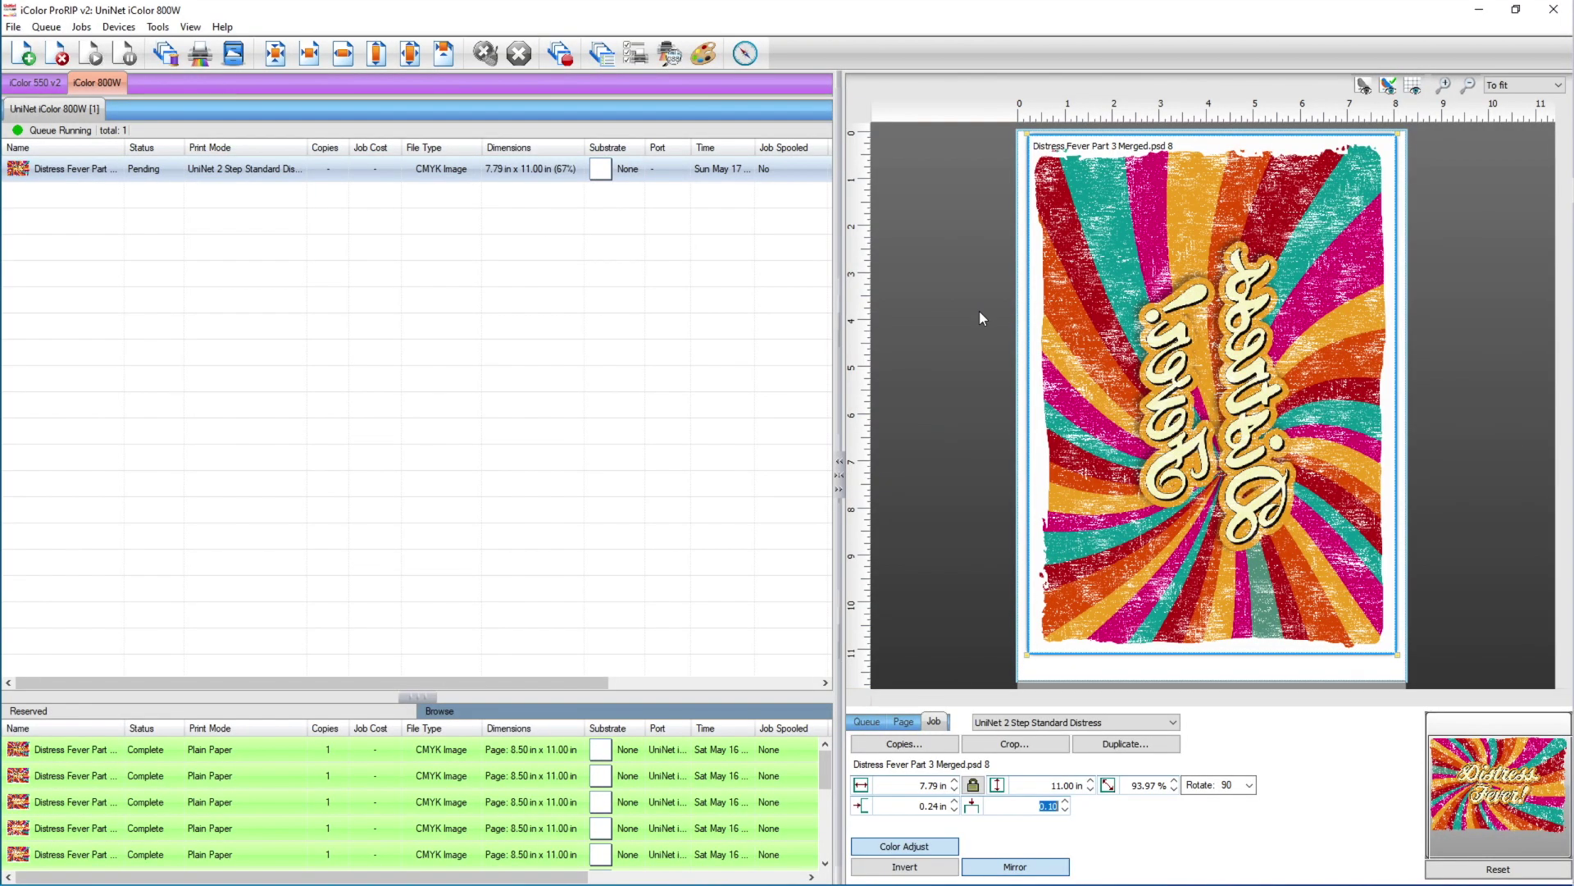
pyautogui.click(80, 30)
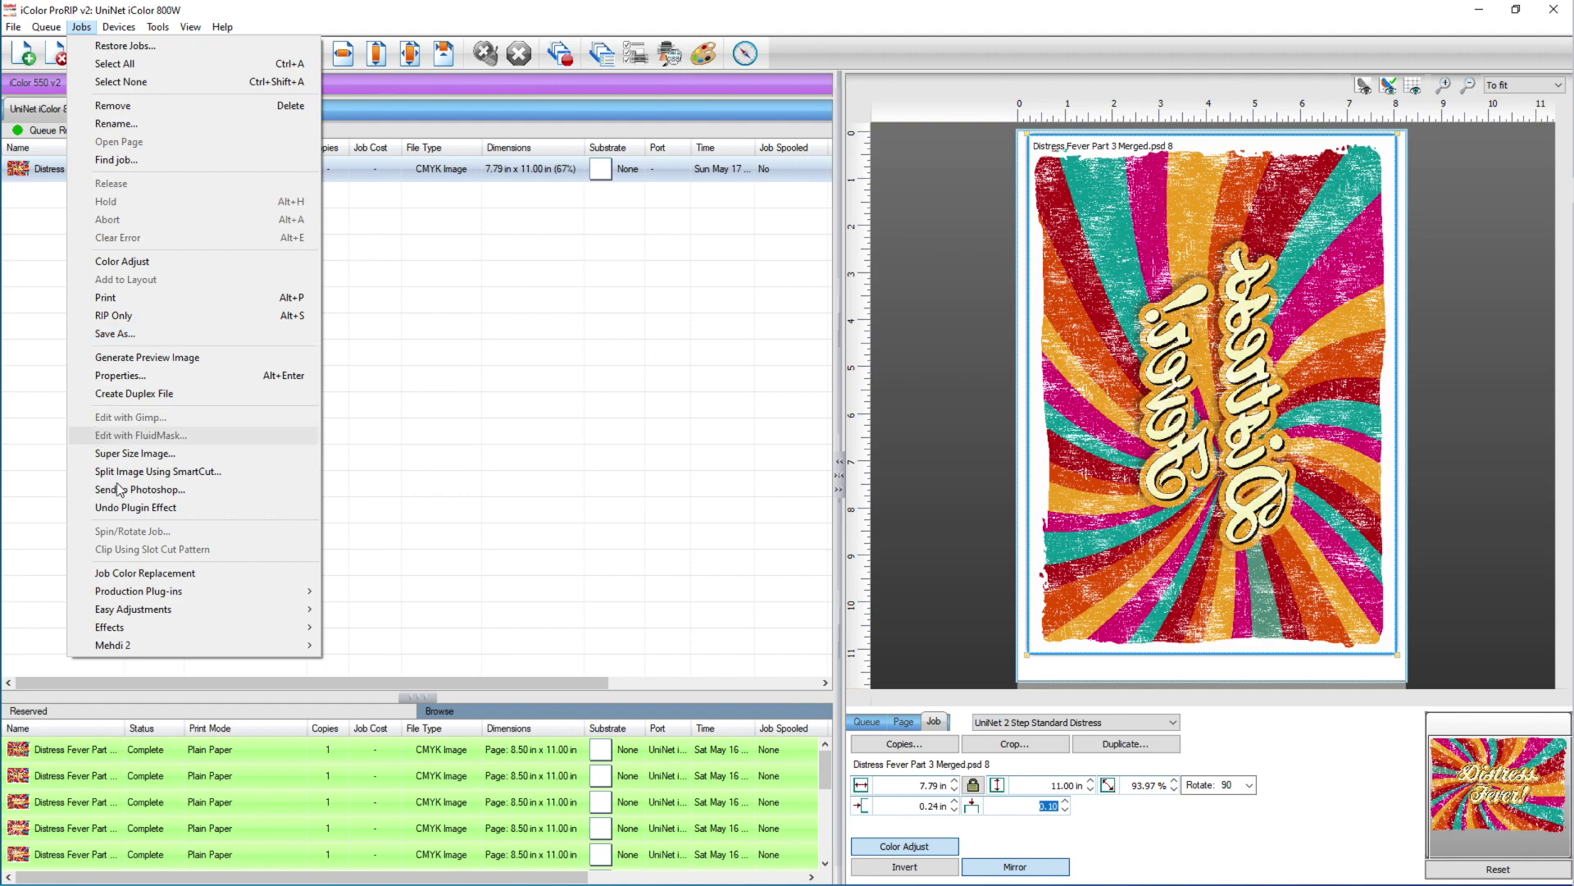
pyautogui.moveTo(176, 590)
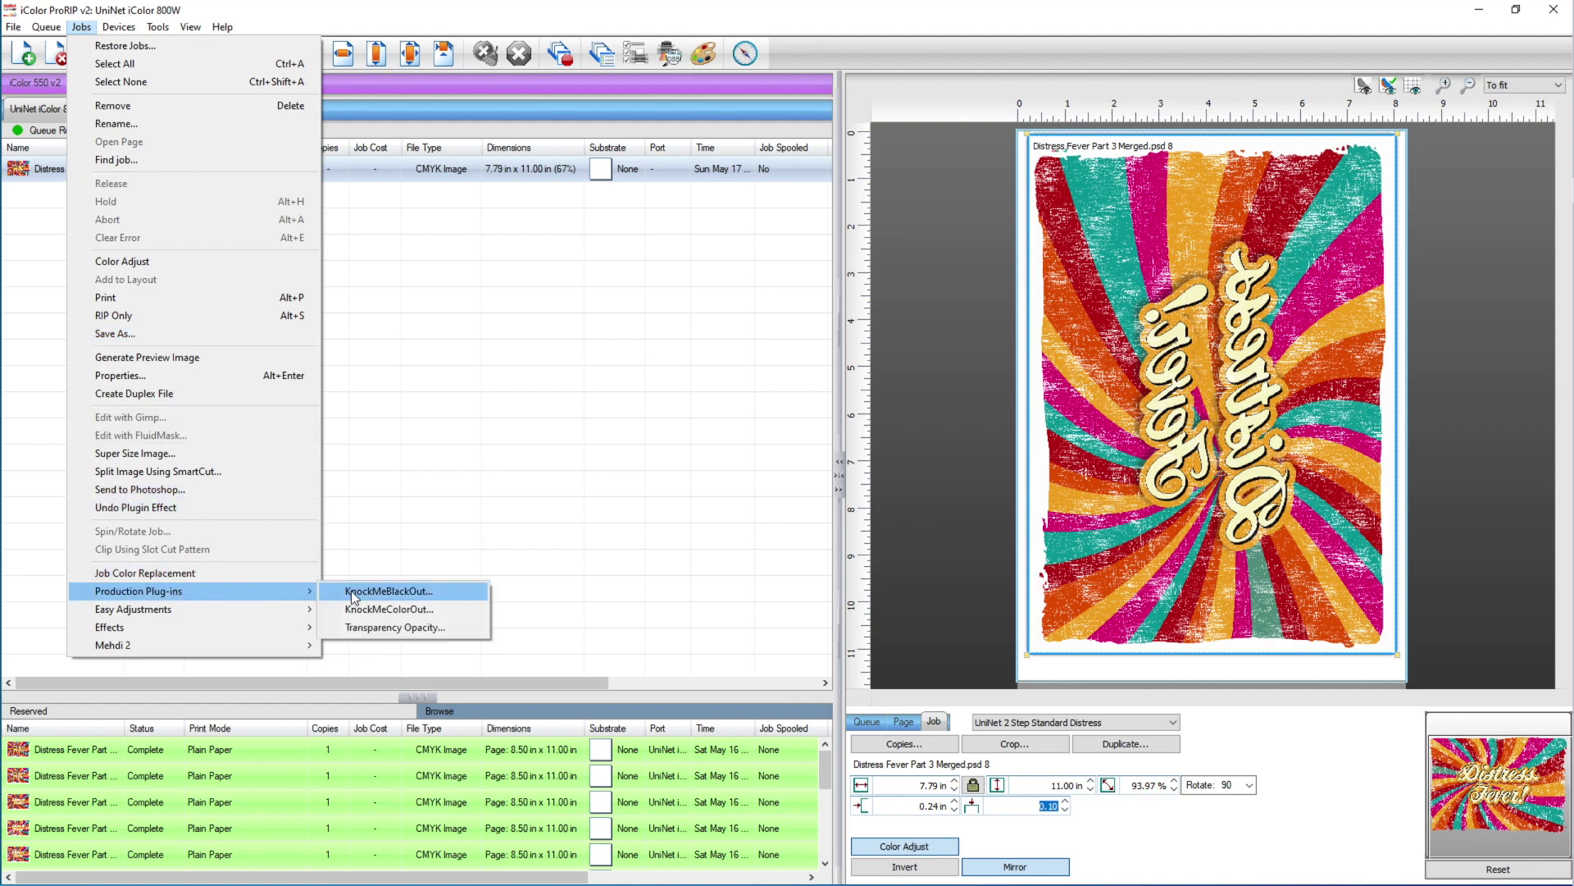
pyautogui.click(371, 609)
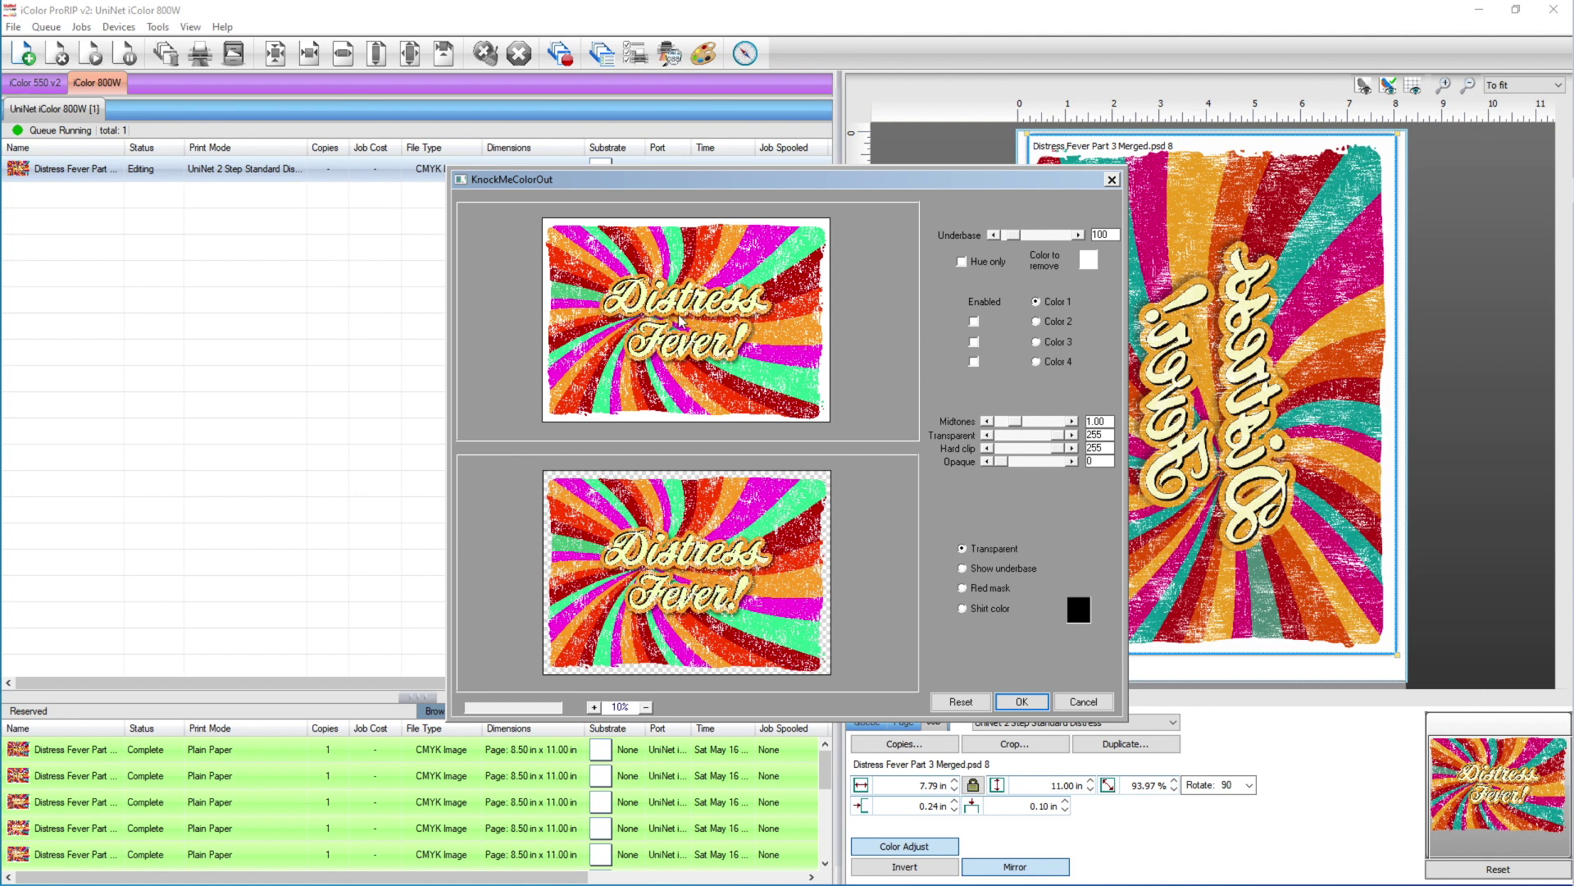
# - Examine the white knockout at 50% zoom, comparing the black shirt color preview with the underbase preview
pyautogui.click(594, 707)
pyautogui.click(593, 707)
pyautogui.click(593, 707)
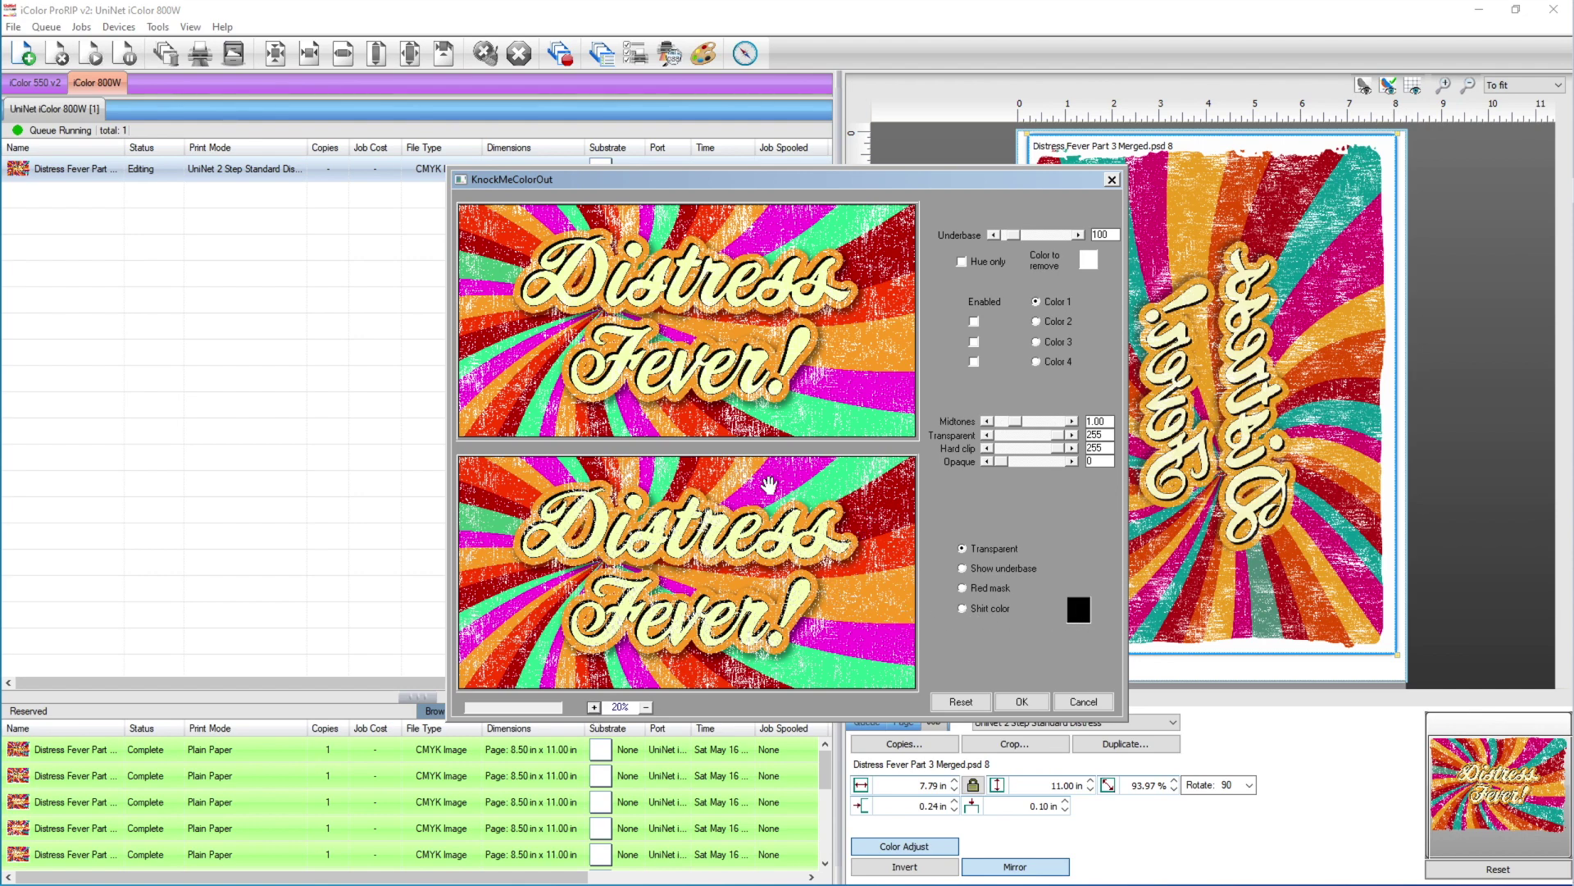
pyautogui.click(593, 707)
pyautogui.click(593, 707)
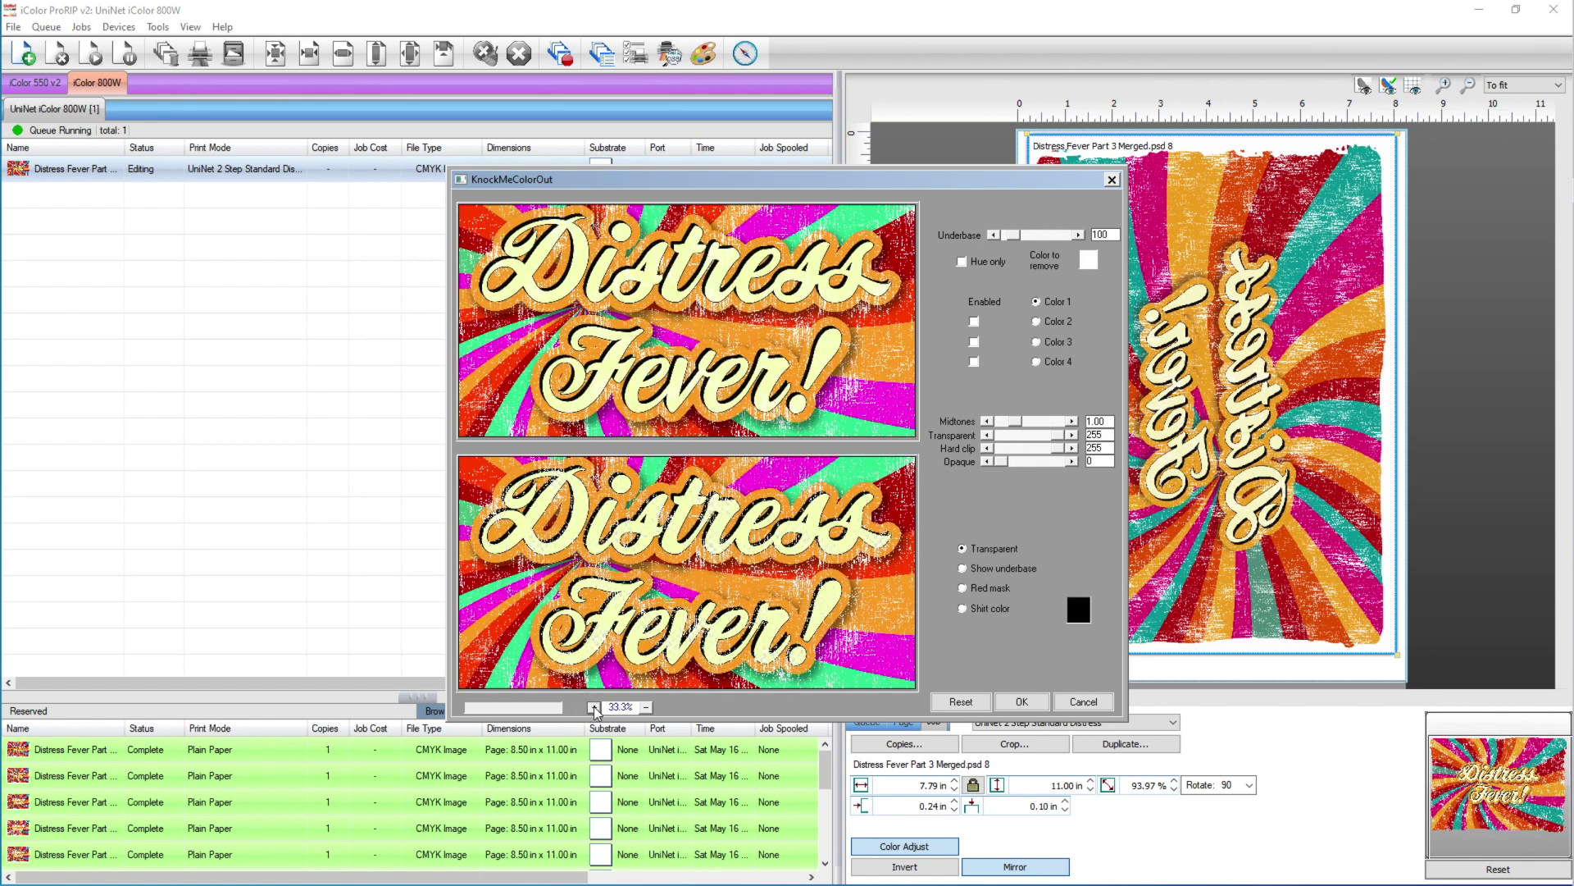
pyautogui.click(593, 706)
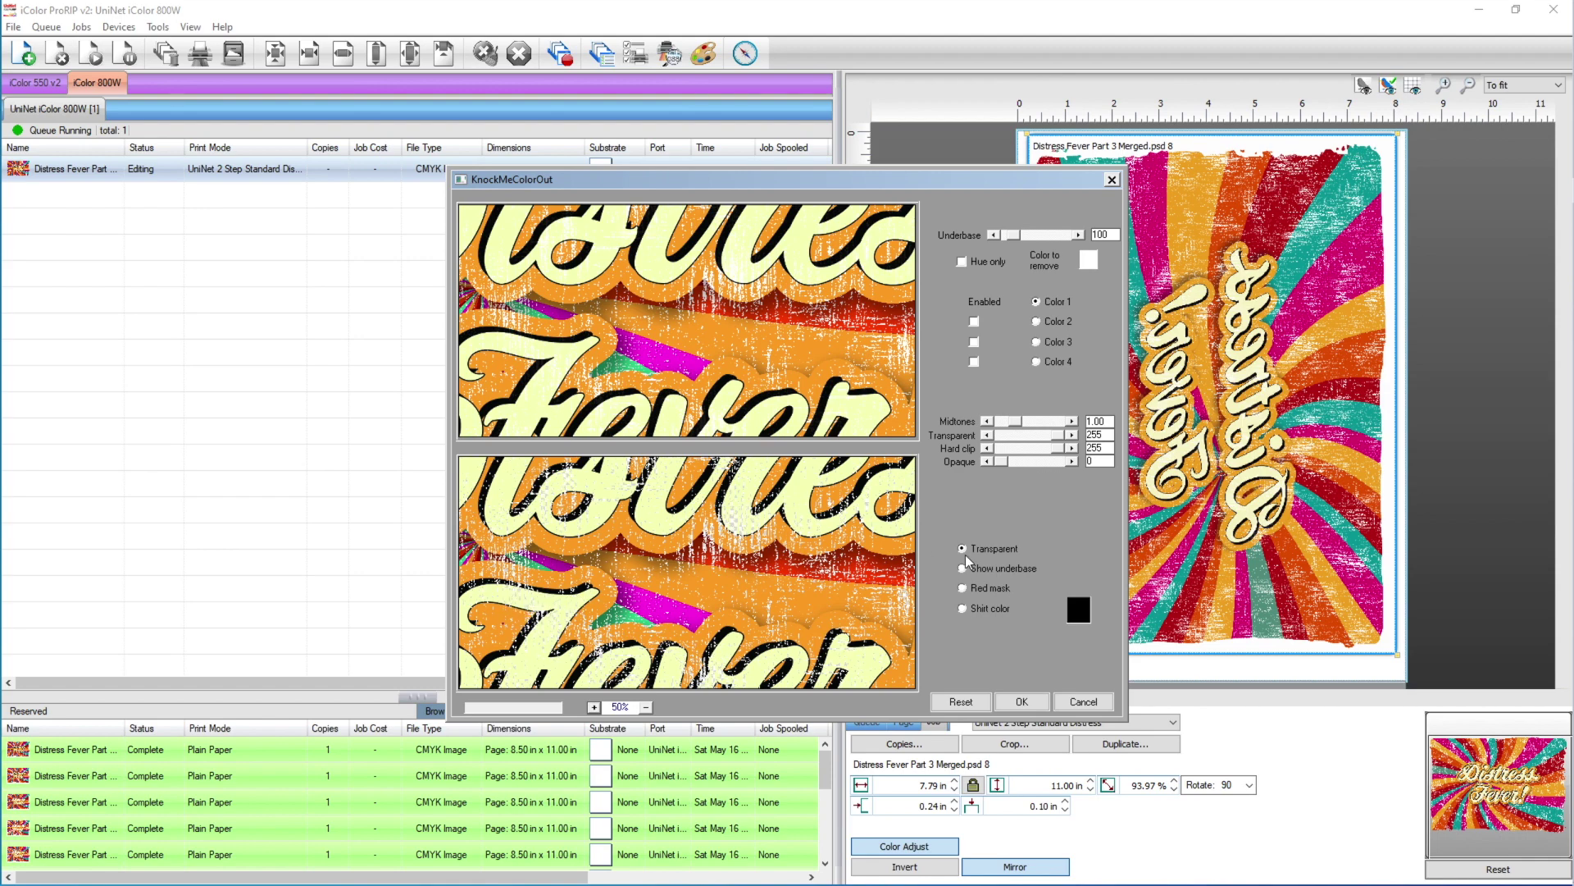
pyautogui.click(963, 608)
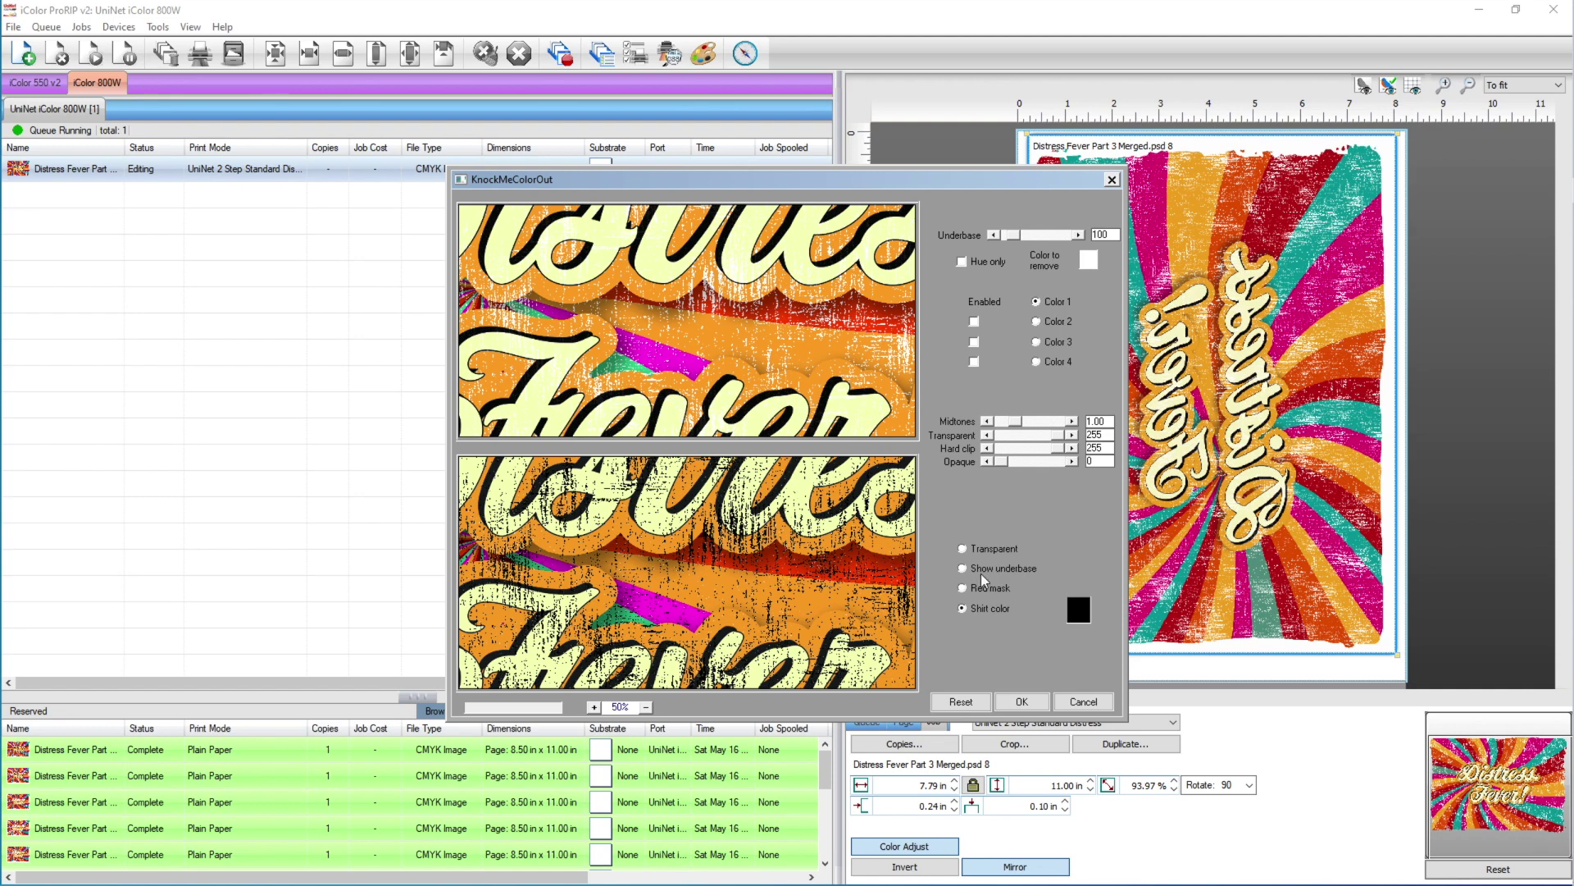
pyautogui.click(962, 568)
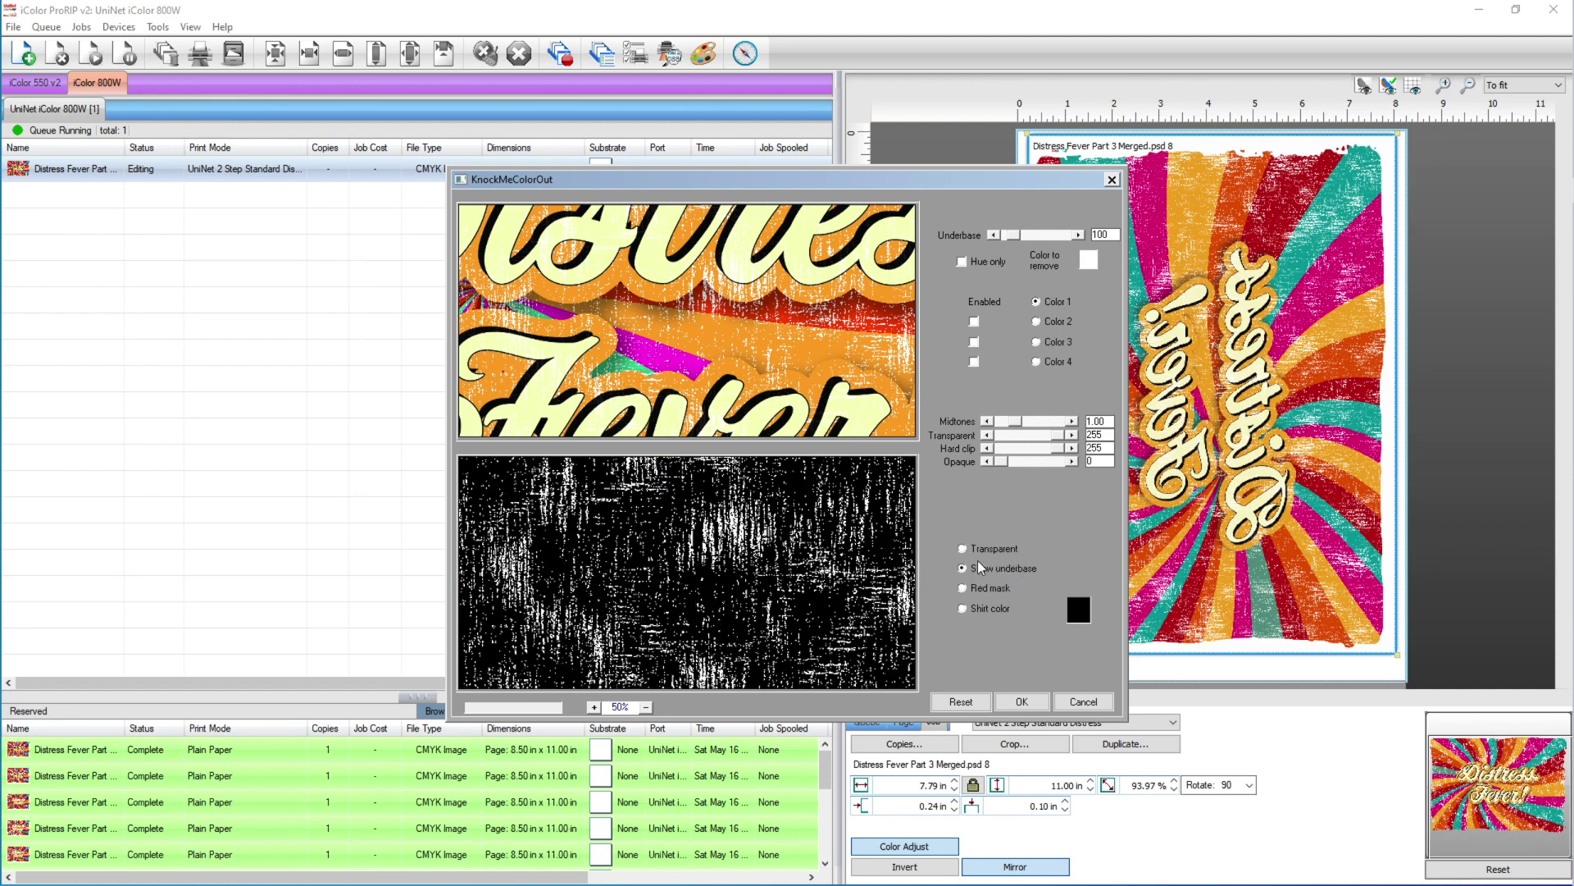
pyautogui.click(963, 608)
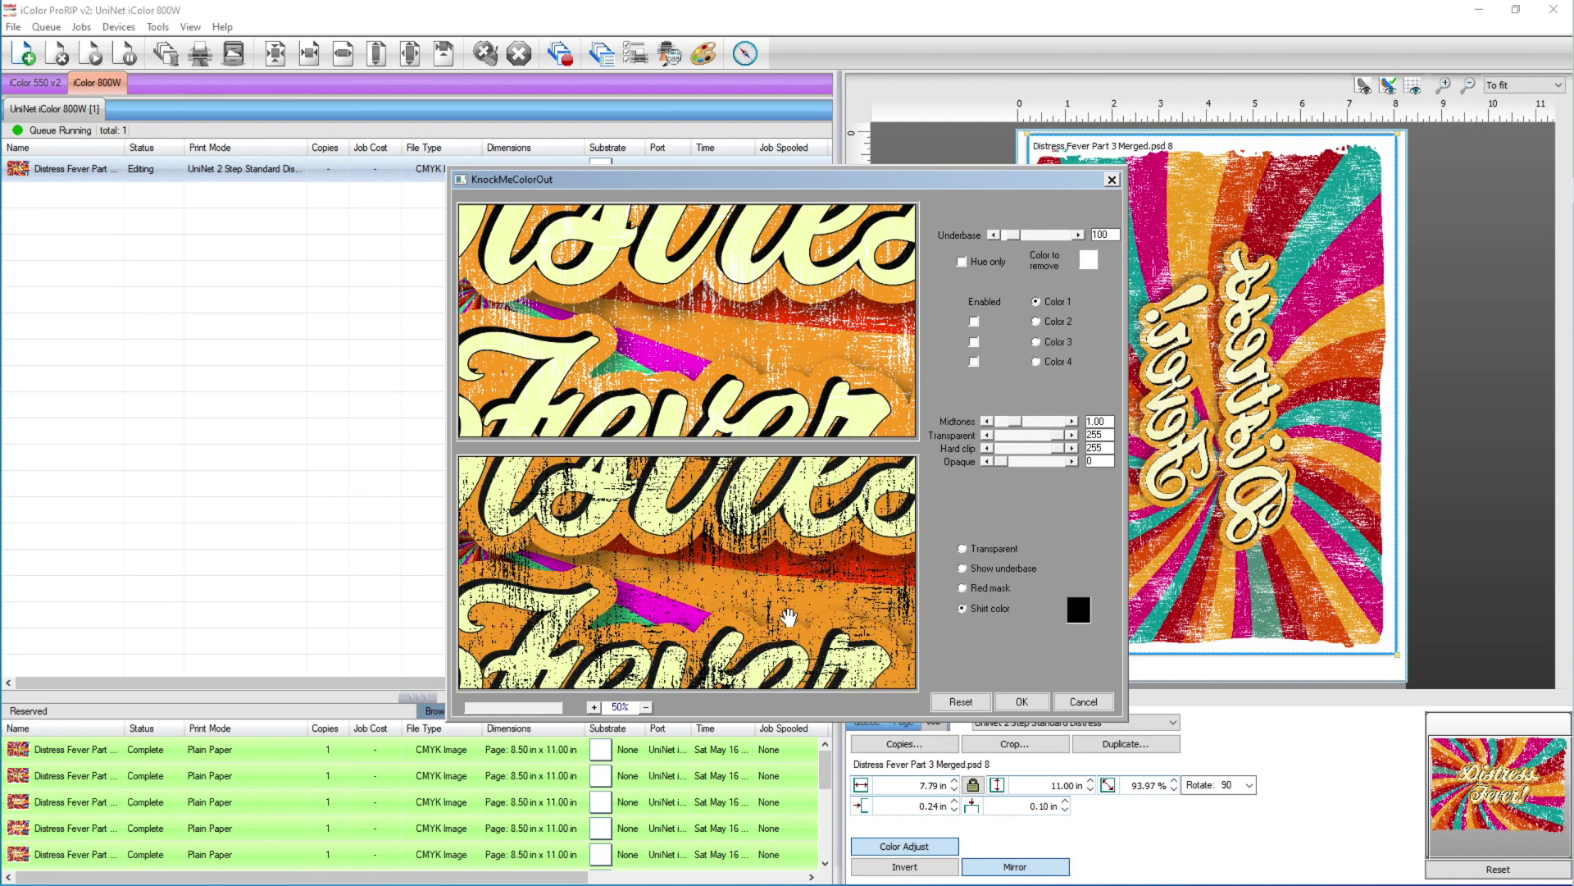
# - Check the knockout at 25% zoom on the black shirt color and apply the removal of white
pyautogui.click(646, 707)
pyautogui.click(647, 707)
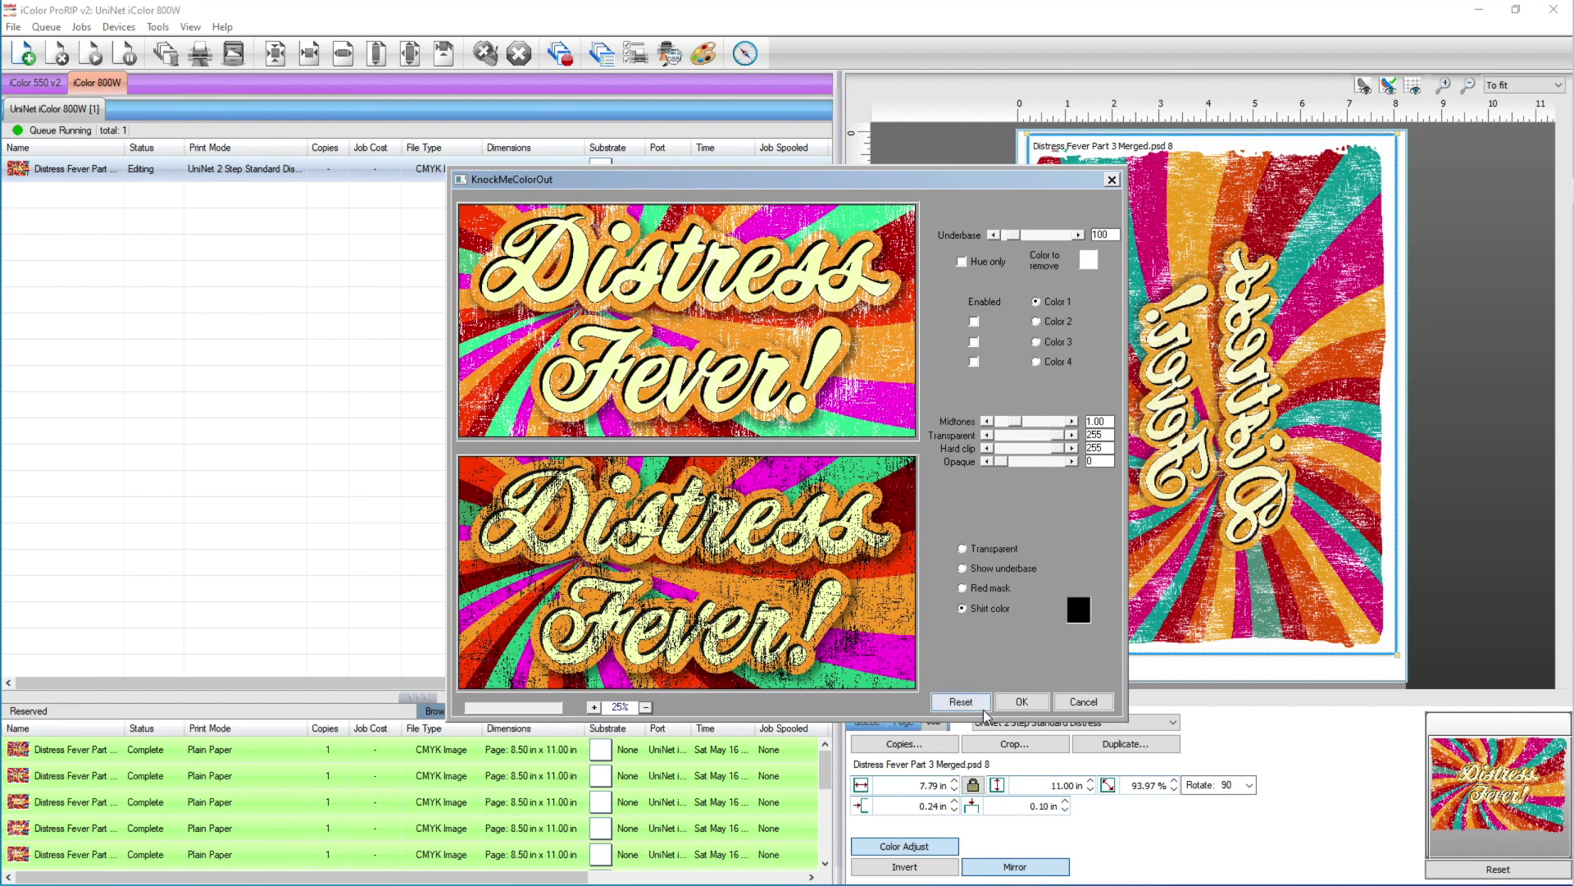
pyautogui.click(1021, 701)
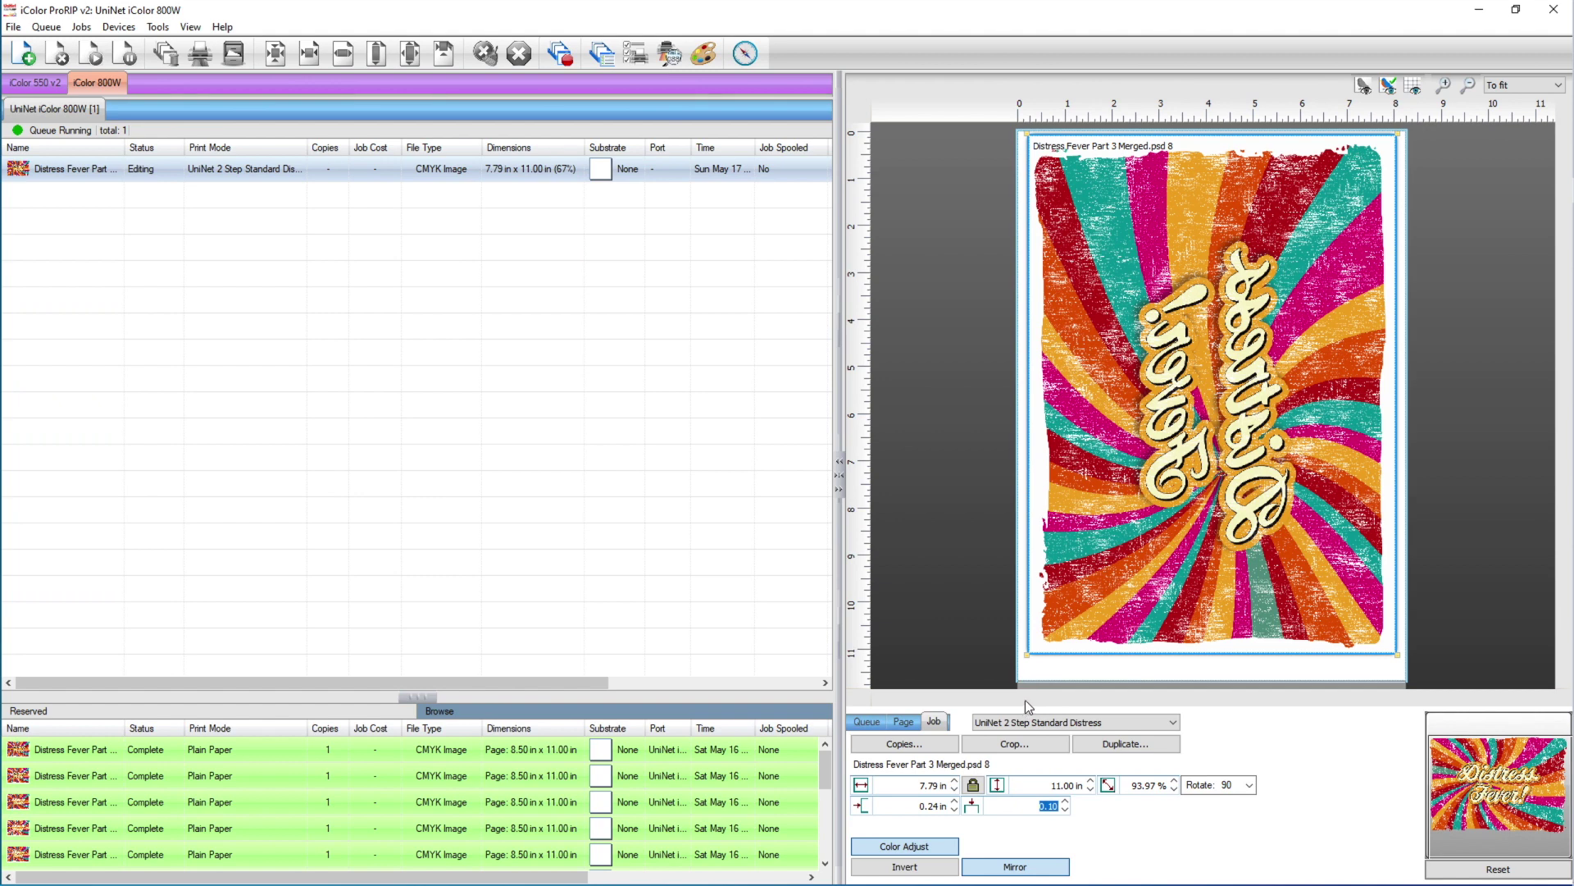
# - RIP the knocked-out job without printing it and inspect the color and white layers in its raw data
pyautogui.rightClick(342, 169)
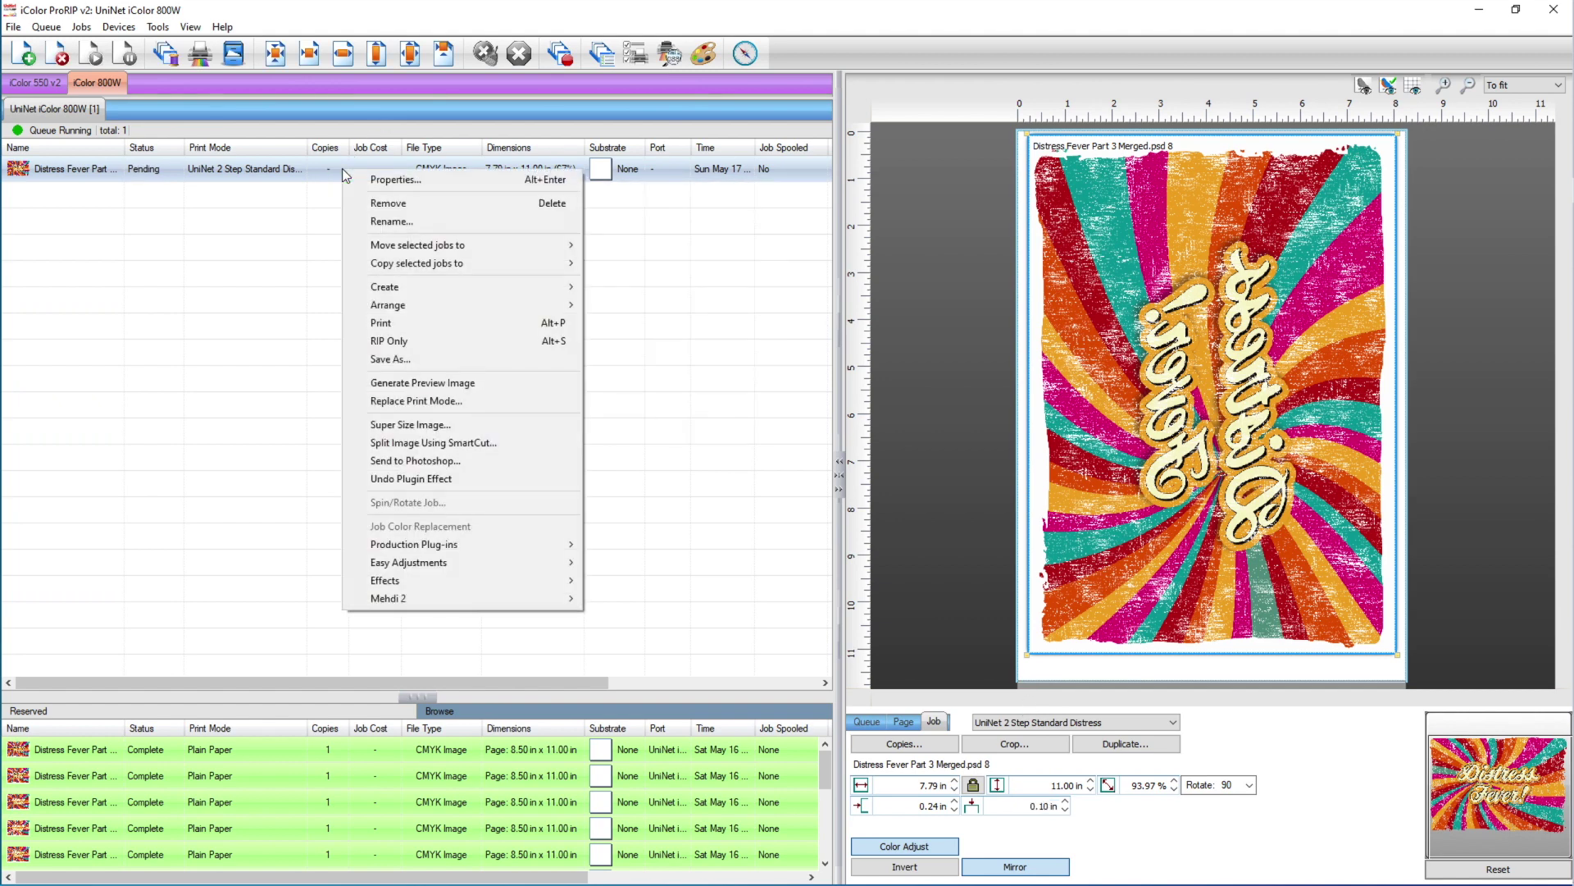
pyautogui.click(396, 341)
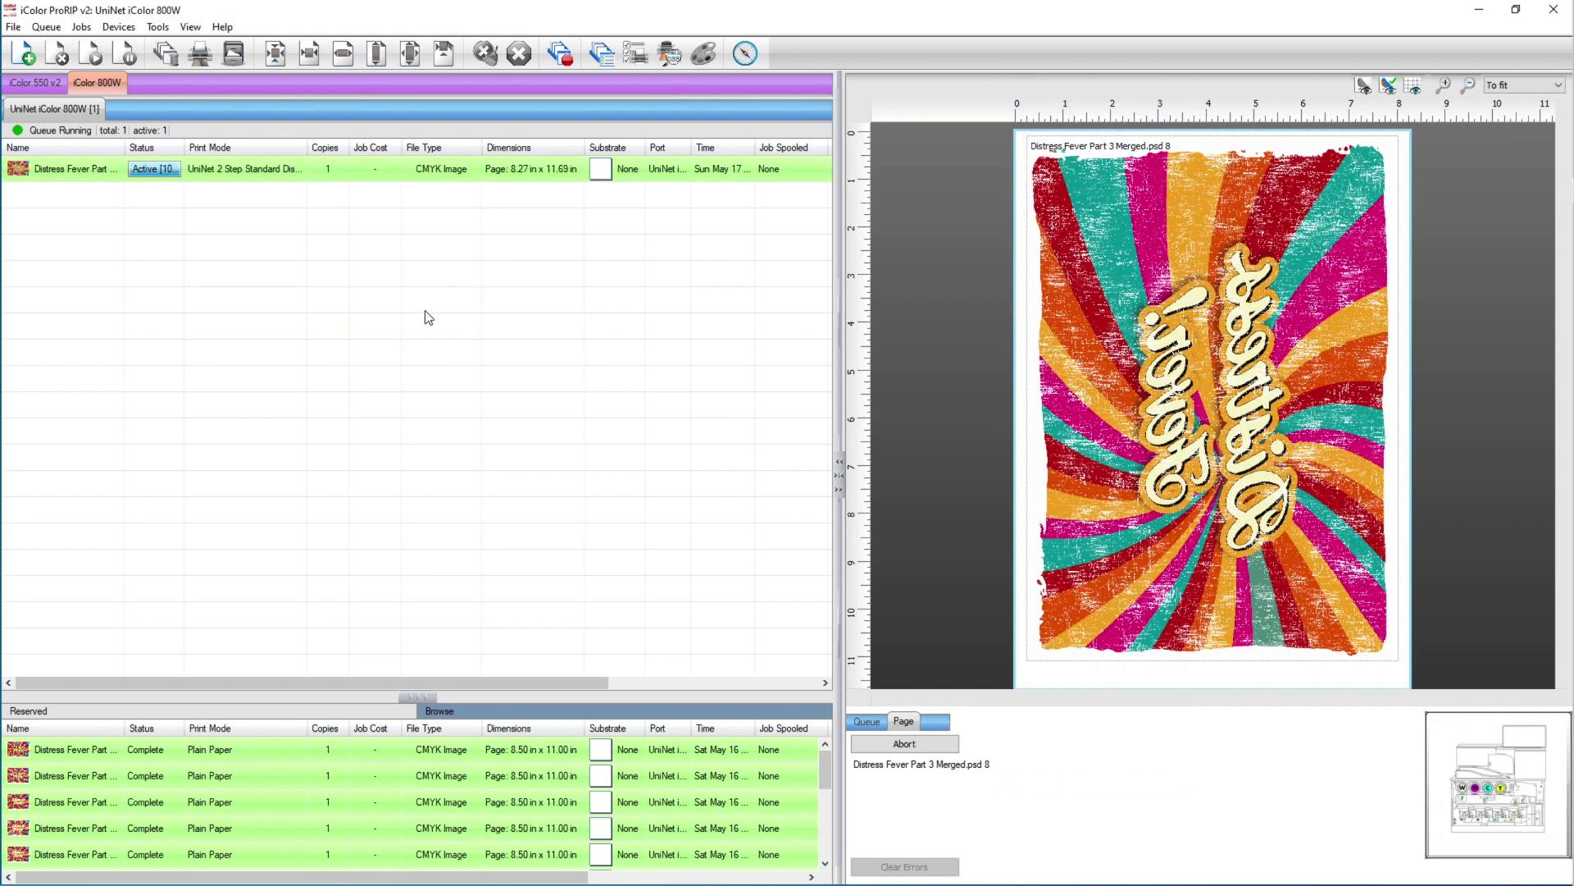
pyautogui.rightClick(362, 168)
pyautogui.click(425, 361)
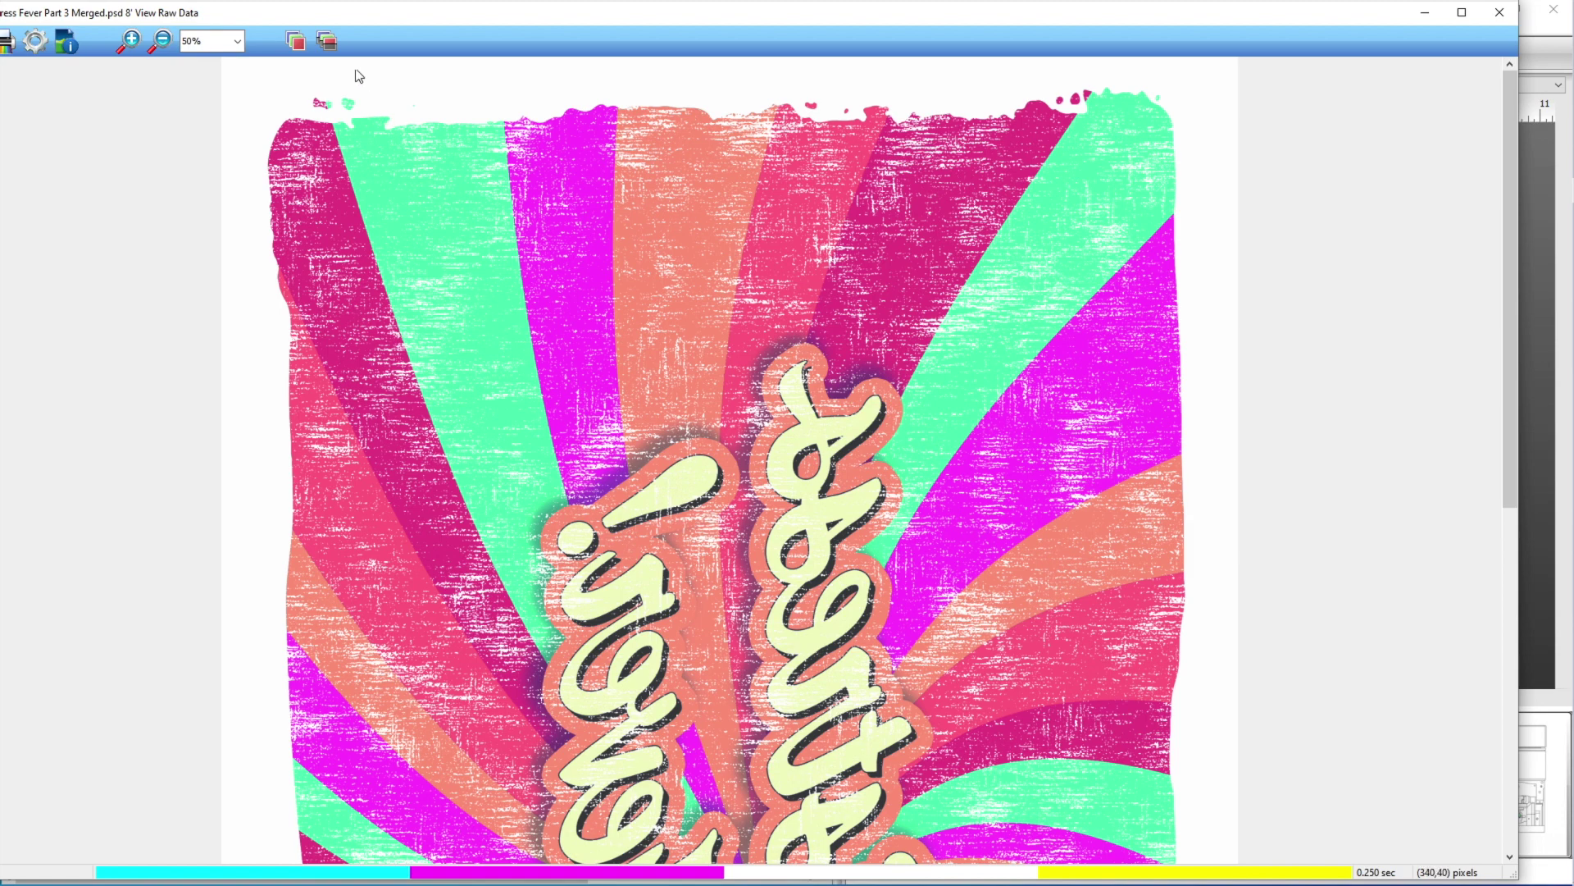
pyautogui.click(328, 43)
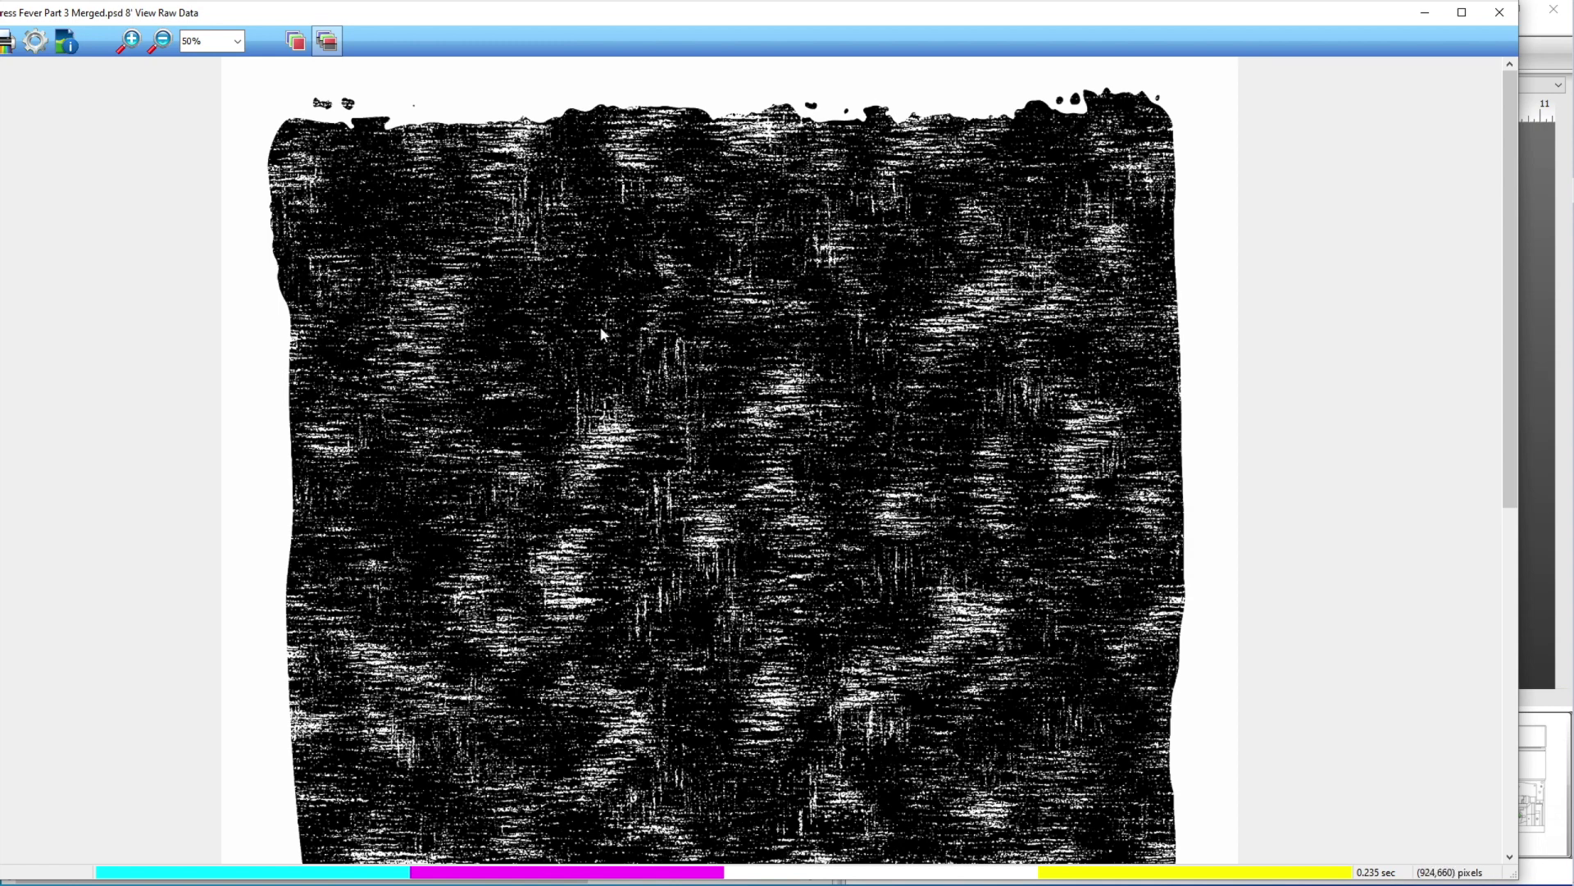
pyautogui.click(1498, 15)
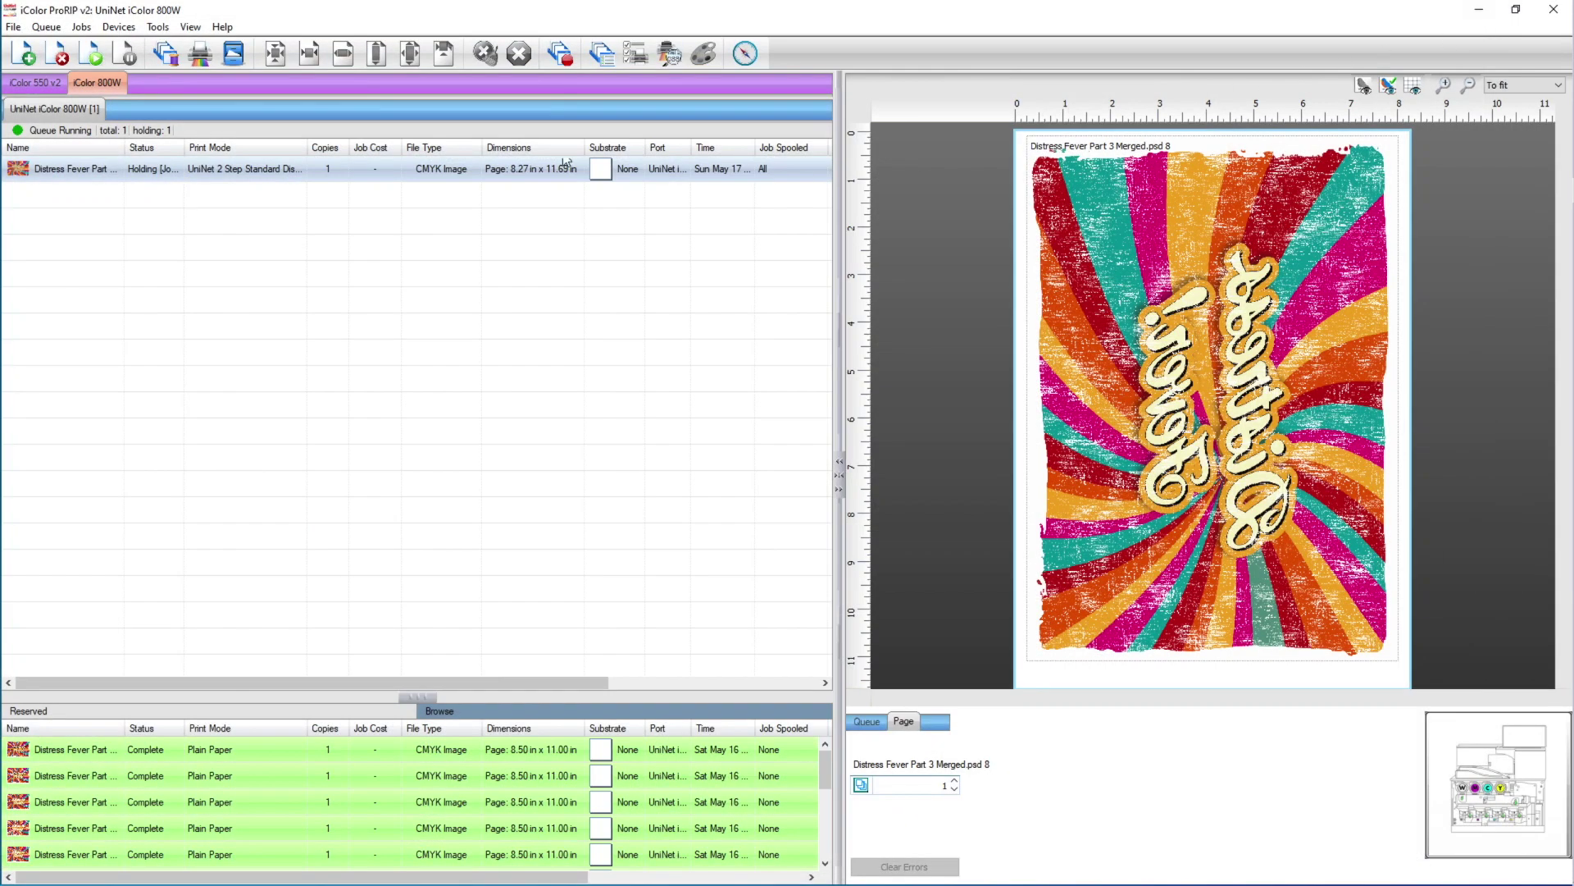